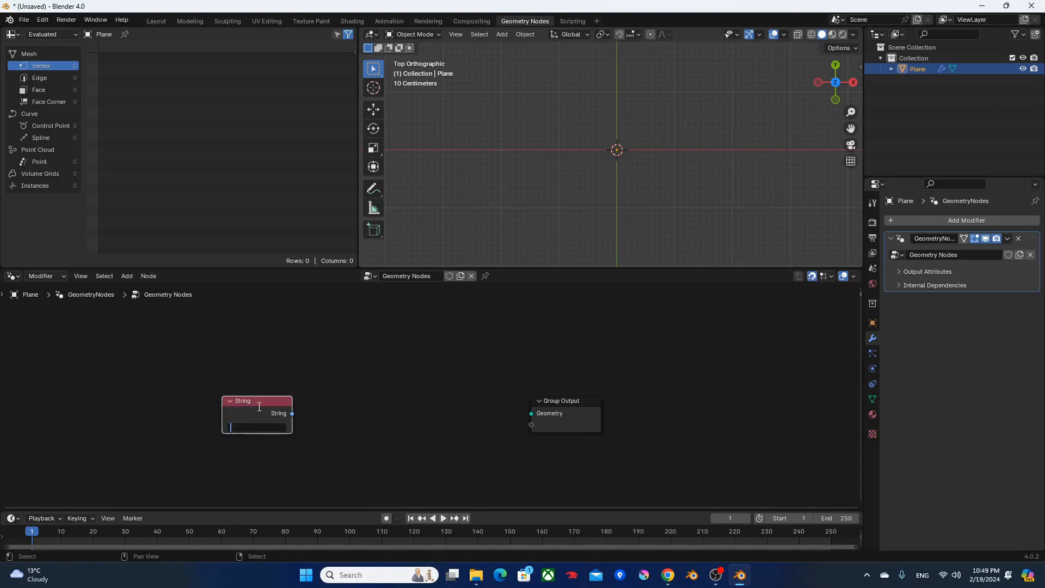
Set the String node's text to "test" and convert it with a String to Curves node linked to the Group Output.
text(test)
key(Return)
key(F3)
text(string to curves)
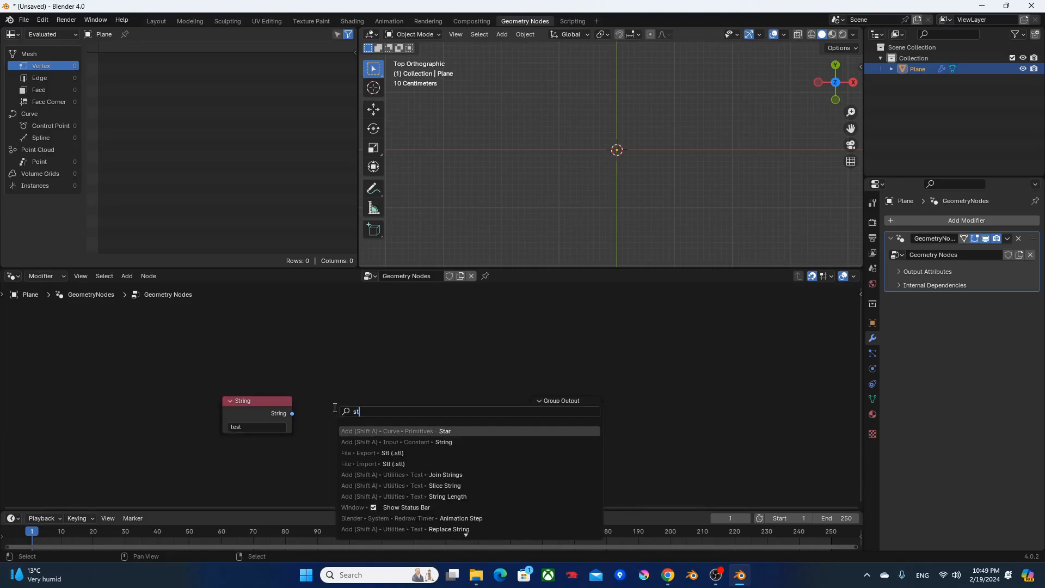
key(Return)
click(304, 396)
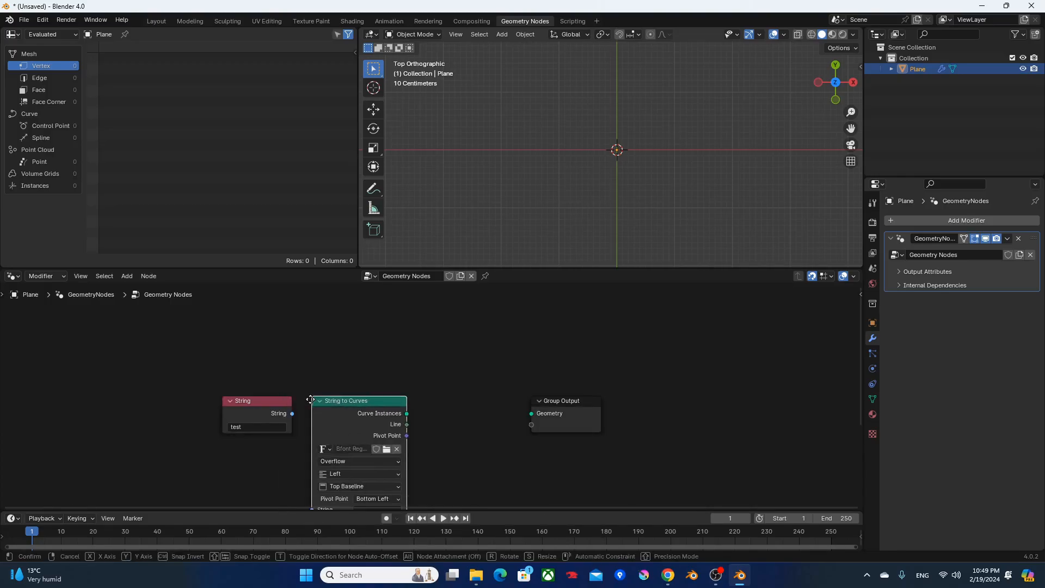
drag(293, 414, 531, 414)
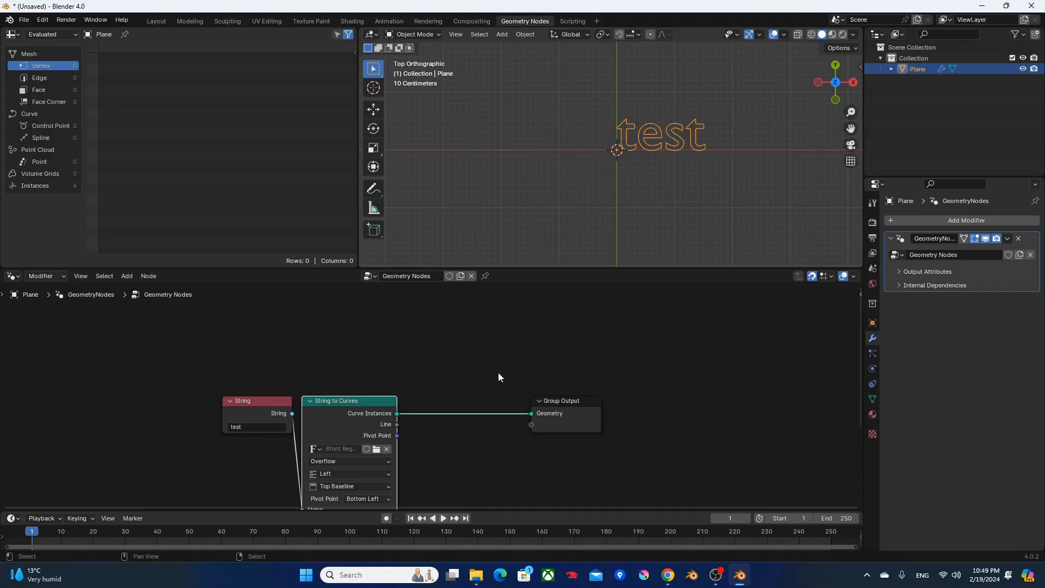
Annotate the enlarged top view with a rightward arrow above the text and a small grid on the first "t" pointing to a crossed-out square.
scroll(673, 164, up, 3)
shift+middle_drag(700, 153, 646, 180)
key(ctrl+space)
scroll(595, 178, up, 2)
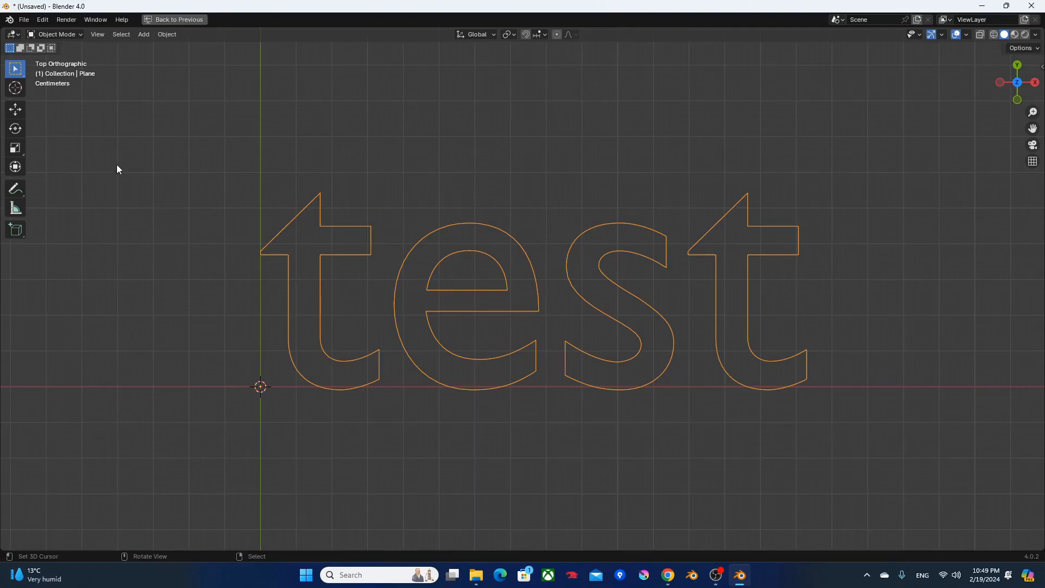
key(d)
click(262, 127)
mouse_move(279, 122)
mouse_down()
mouse_move(469, 132)
mouse_move(452, 145)
mouse_up()
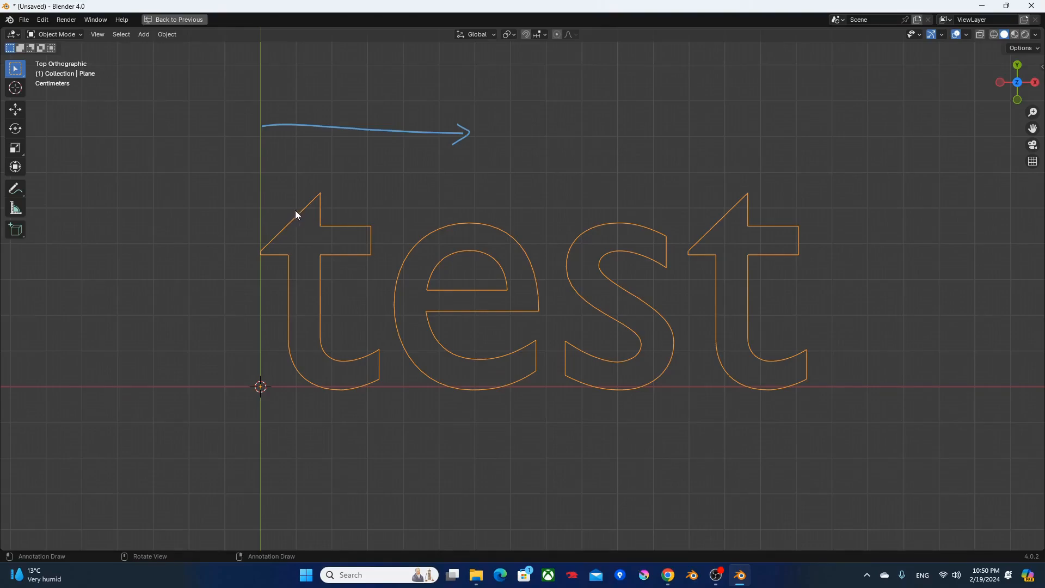
mouse_move(292, 207)
mouse_down()
mouse_move(331, 207)
mouse_move(333, 223)
mouse_move(303, 238)
mouse_up()
mouse_move(298, 203)
mouse_down()
mouse_move(245, 159)
mouse_move(222, 154)
mouse_move(209, 176)
mouse_up()
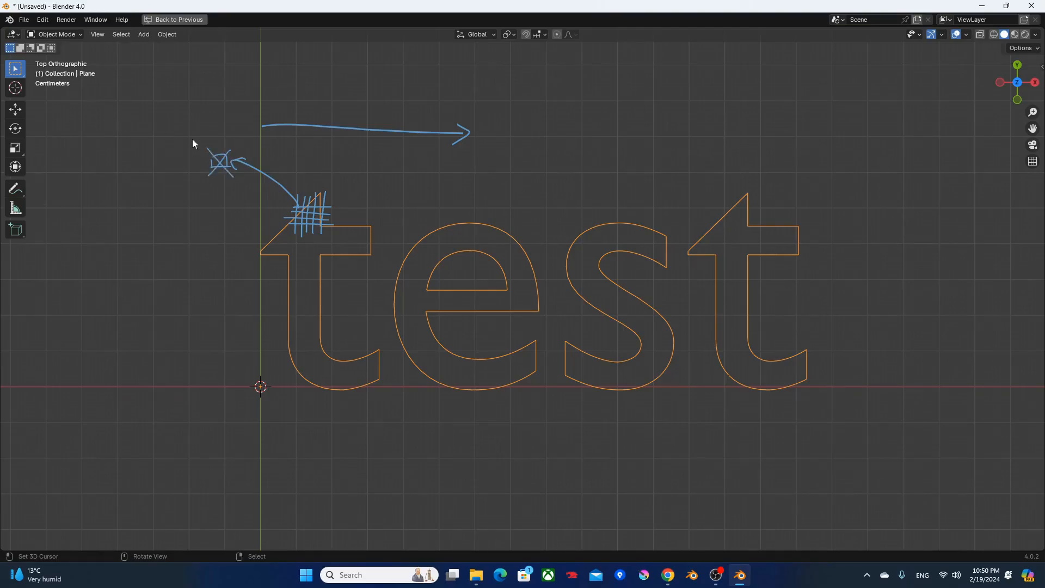
key(ctrl+space)
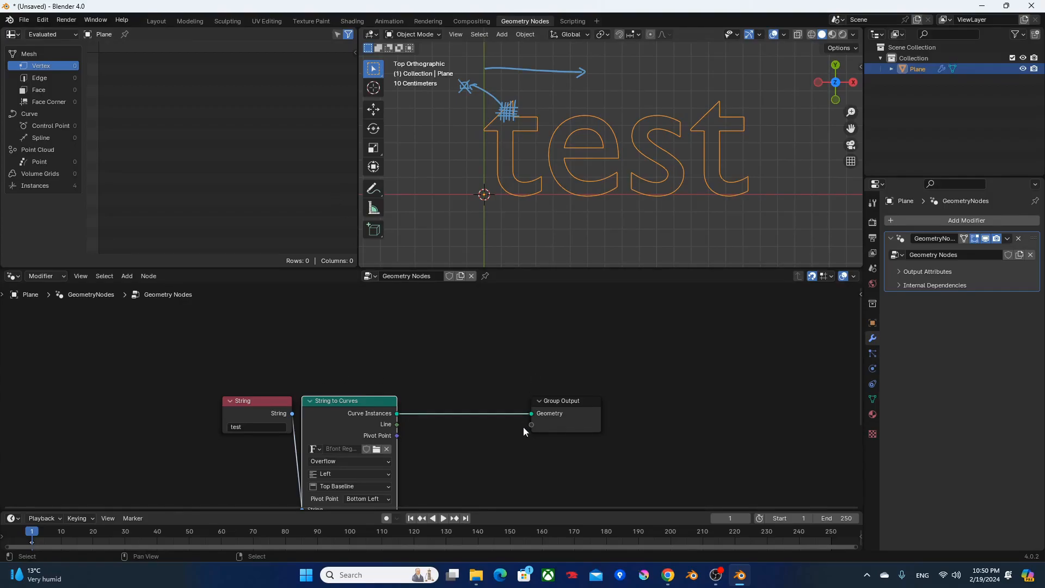
Move the Group Output node farther right and insert a Fill Curve node between String to Curves and Group Output.
drag(574, 401, 713, 402)
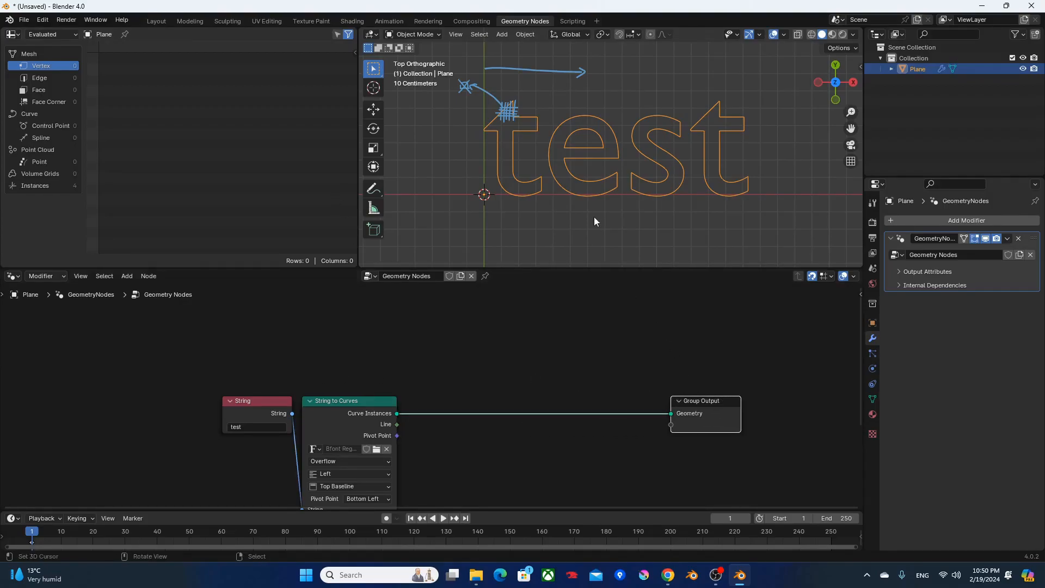
mouse_move(592, 197)
shift+middle_down()
mouse_move(564, 205)
mouse_move(544, 233)
shift+middle_up()
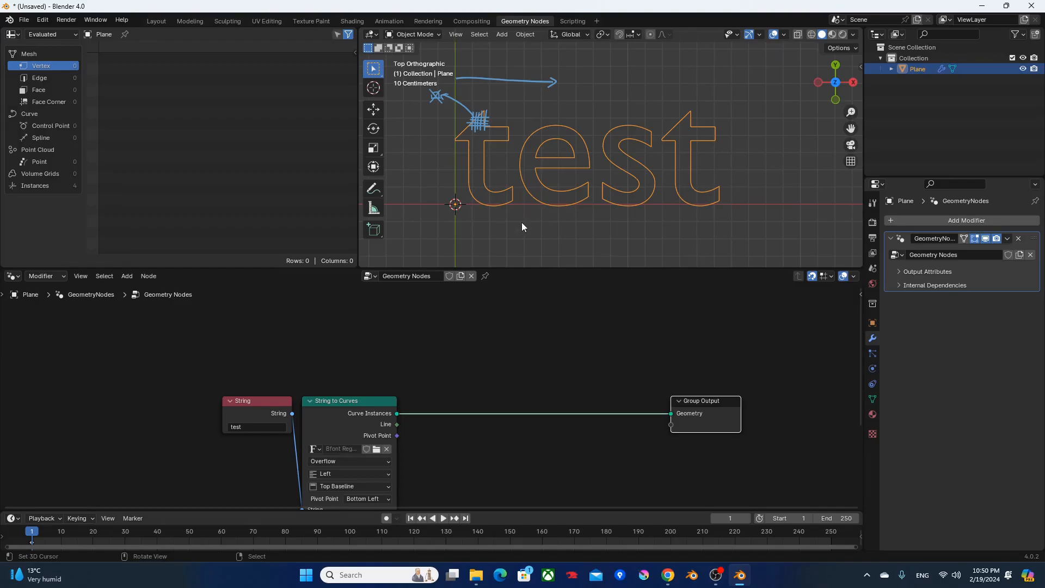
key(F3)
key(Escape)
key(F3)
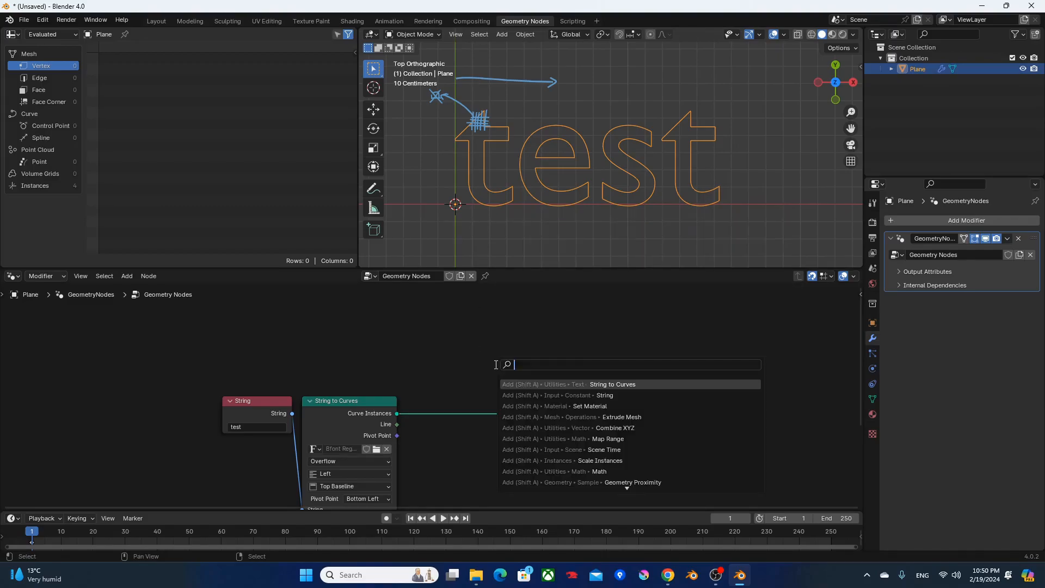
text(fill)
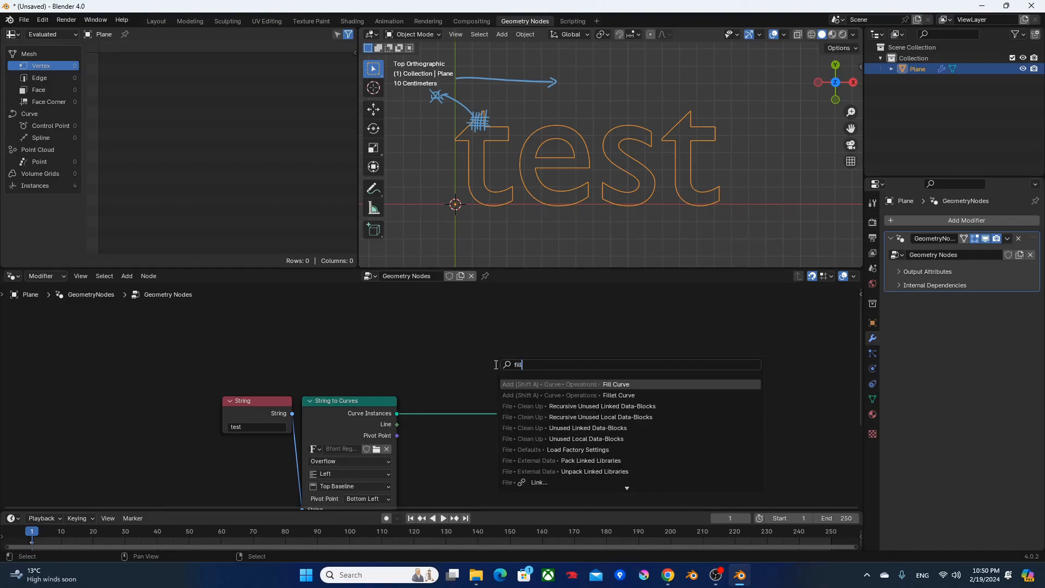
key(Return)
click(455, 394)
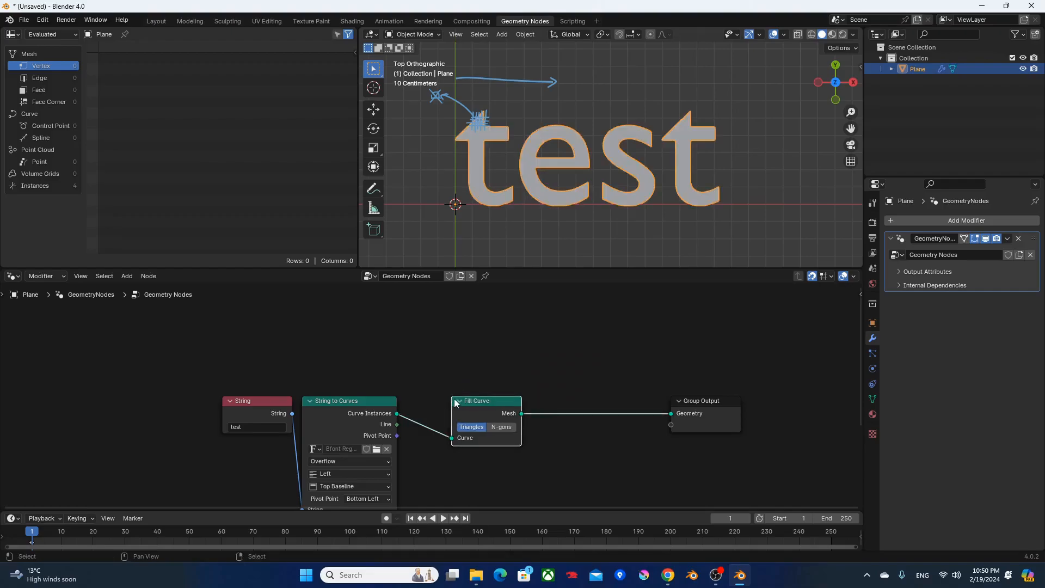
Examine the filled text's topology in wireframe, comparing the Fill Curve node's N-gons and Triangles modes, and return to solid shading.
key(z)
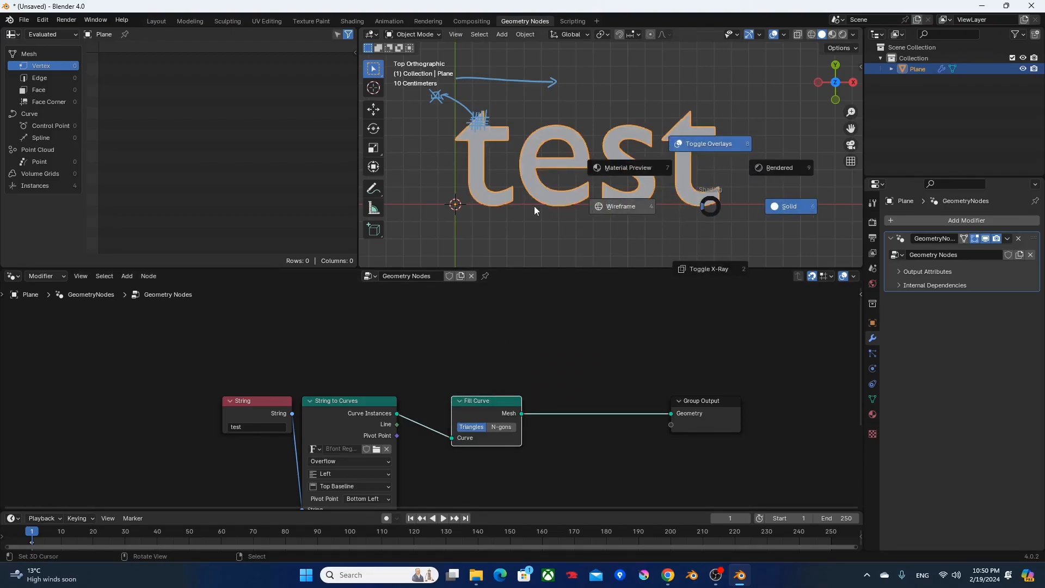
click(531, 205)
scroll(513, 202, up, 2)
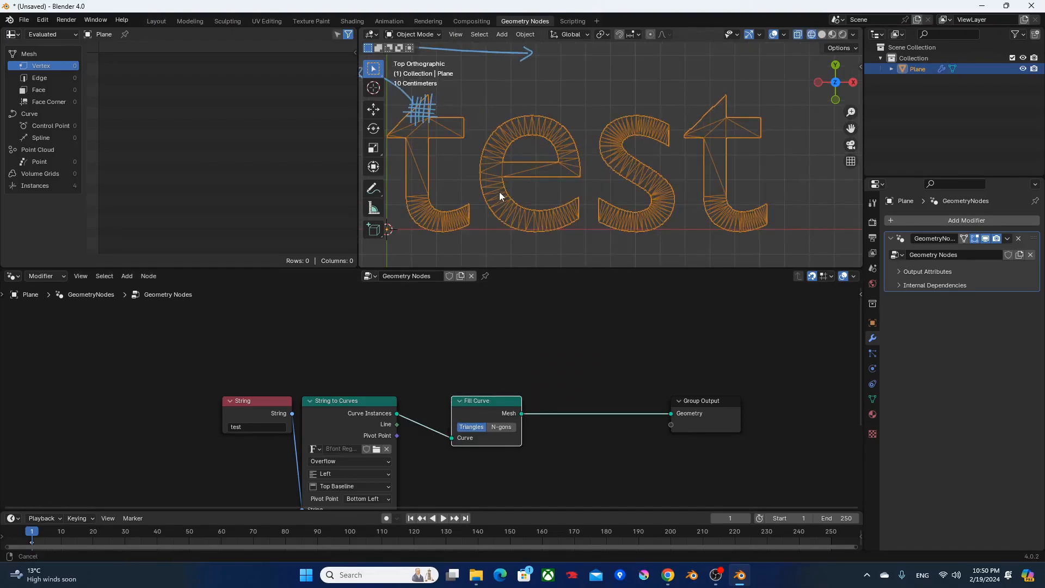
shift+middle_drag(513, 199, 572, 195)
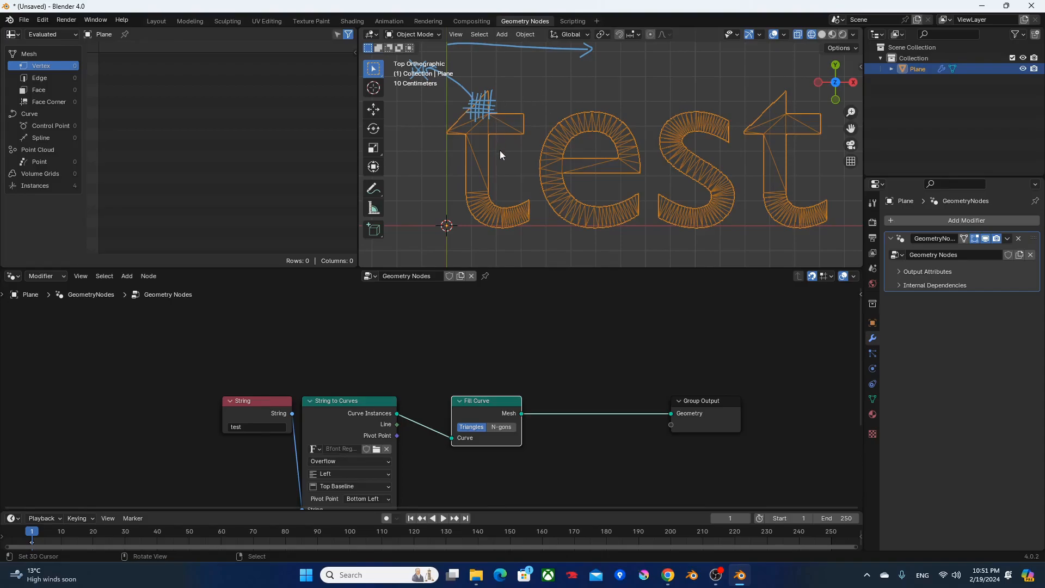
click(499, 427)
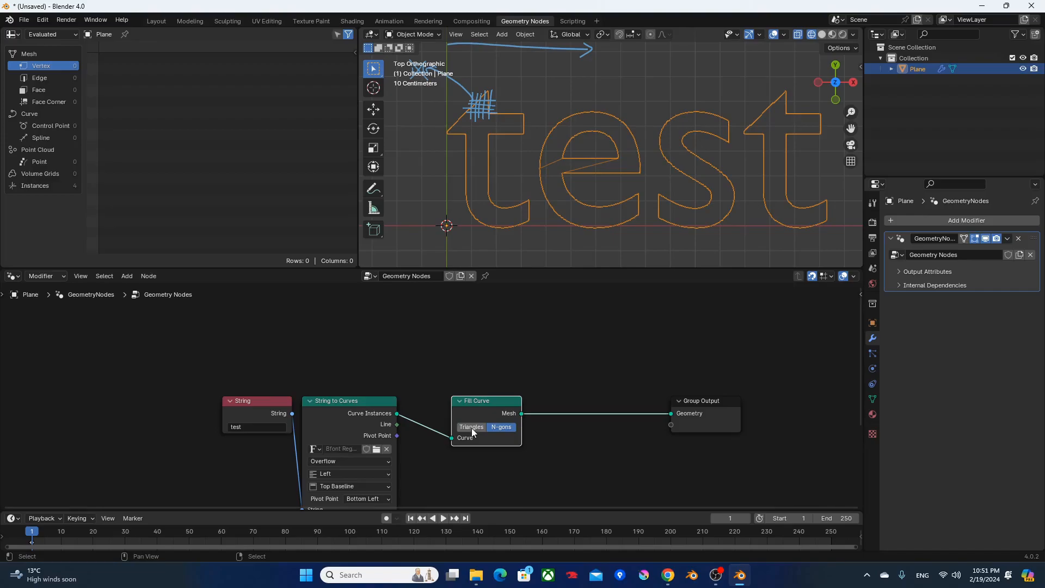
click(472, 428)
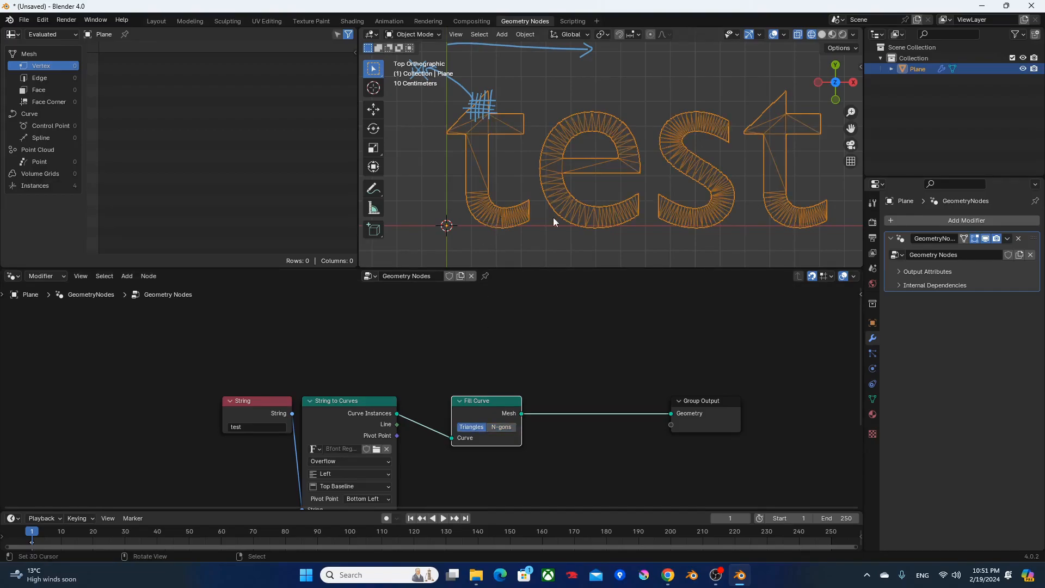
key(shift+z)
scroll(600, 233, down, 2)
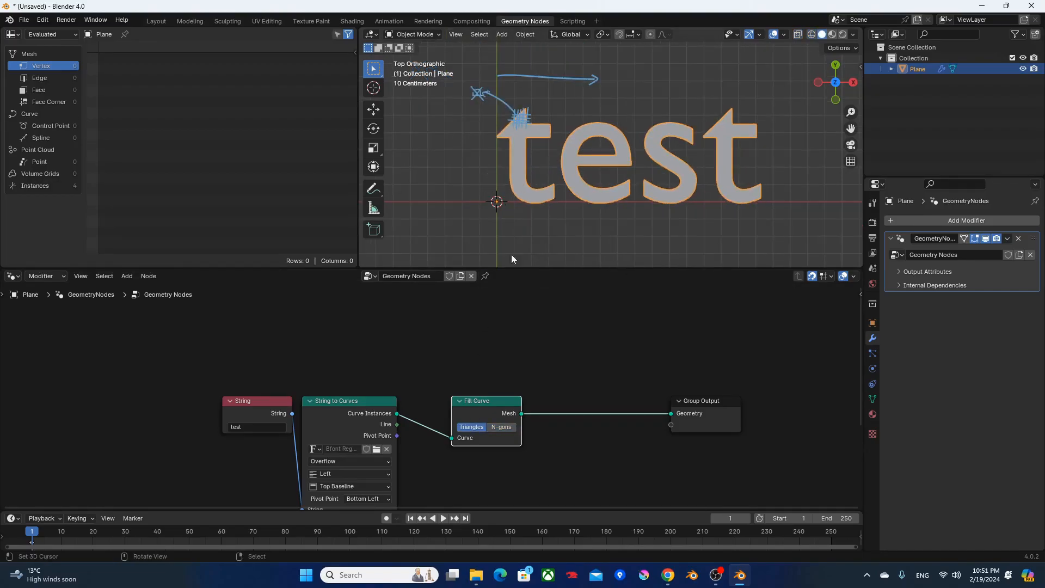
Move the Group Output node farther right to make room after Fill Curve.
drag(522, 413, 612, 369)
click(517, 345)
drag(707, 405, 792, 403)
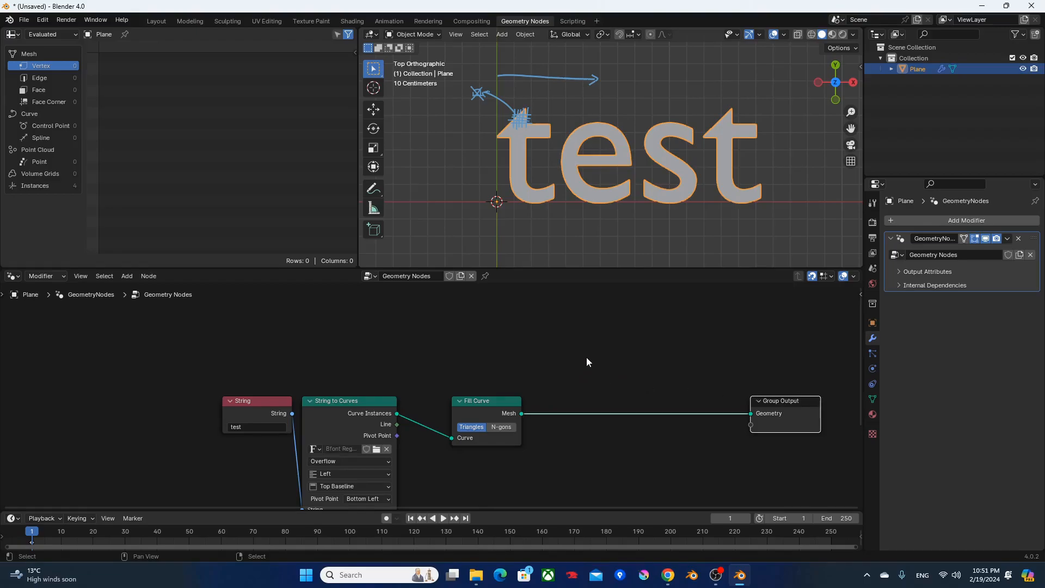
Add a Grid node above the main node chain, preview it through a Viewer, and set Vertices X and Y to 33.
key(Delete)
key(F3)
text(grid)
key(Return)
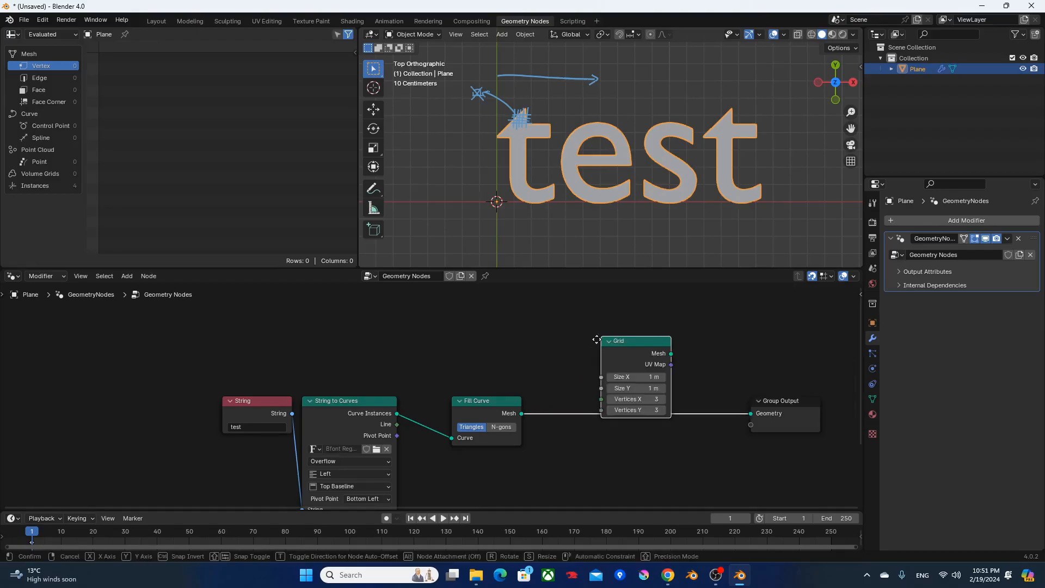
click(571, 306)
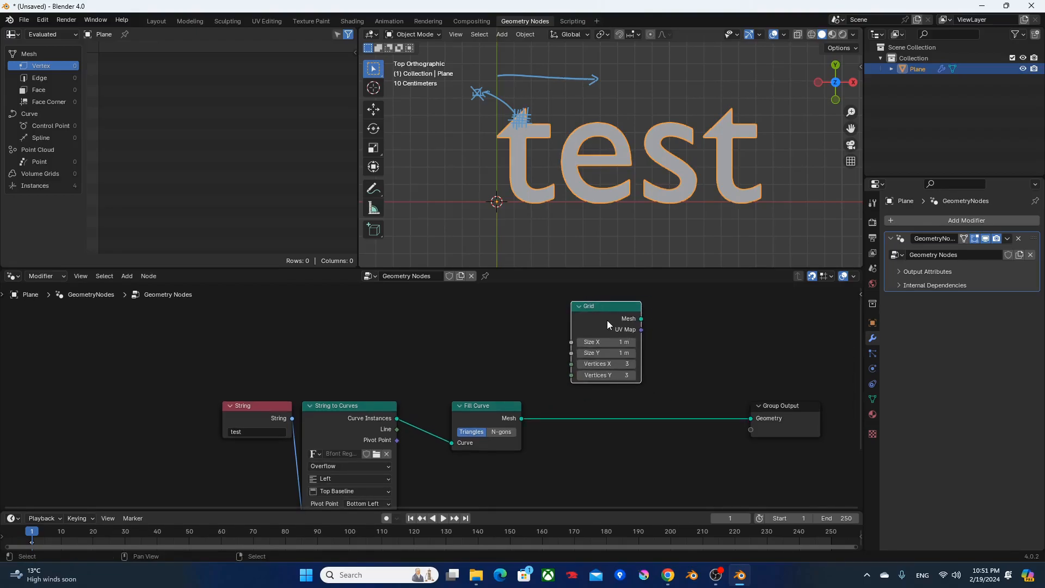
ctrl+shift+click(607, 321)
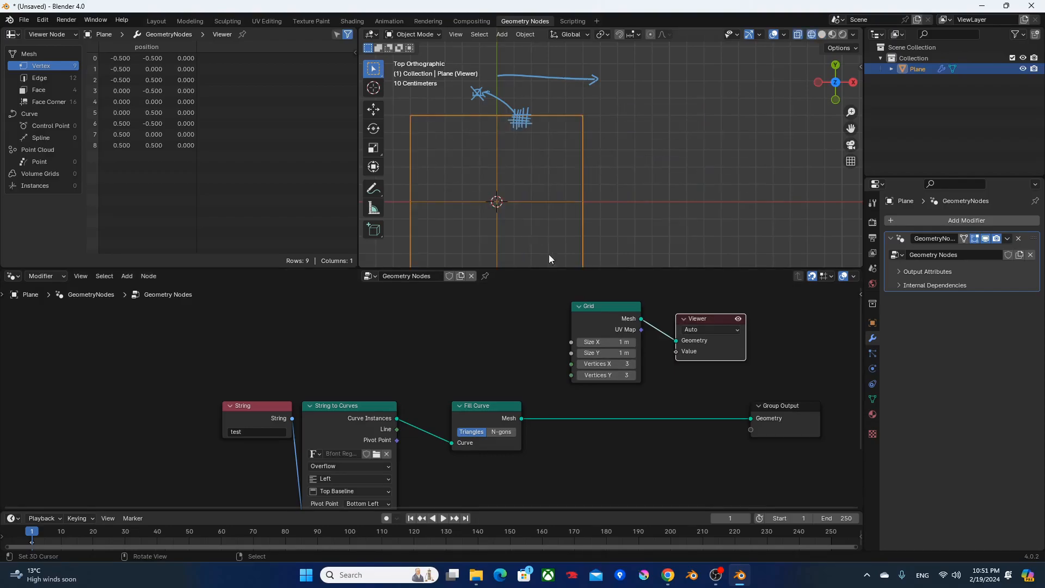
drag(603, 364, 640, 375)
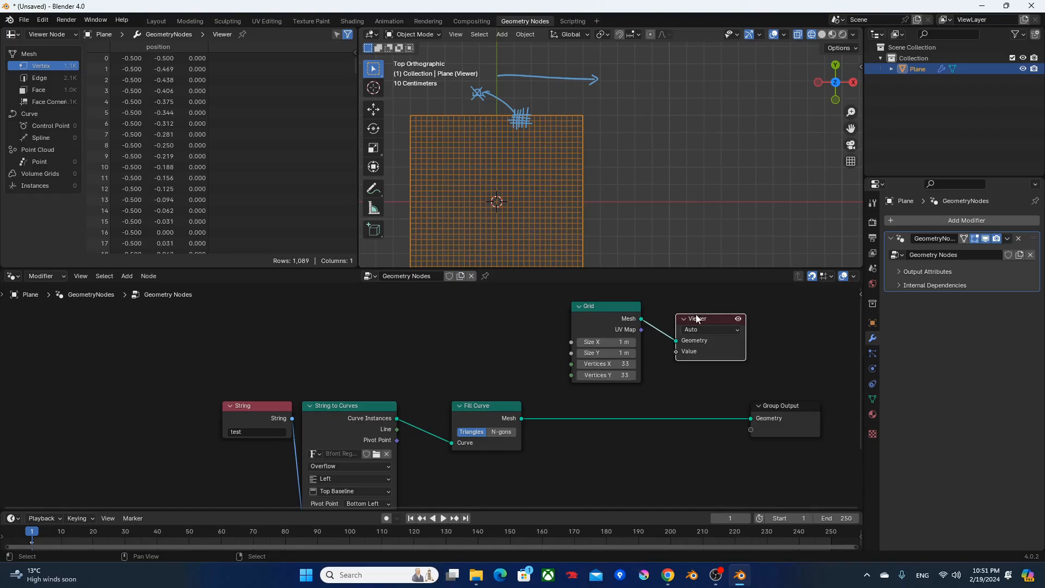
Move the Fill Curve node farther right to leave more room after String to Curves.
drag(491, 408, 548, 407)
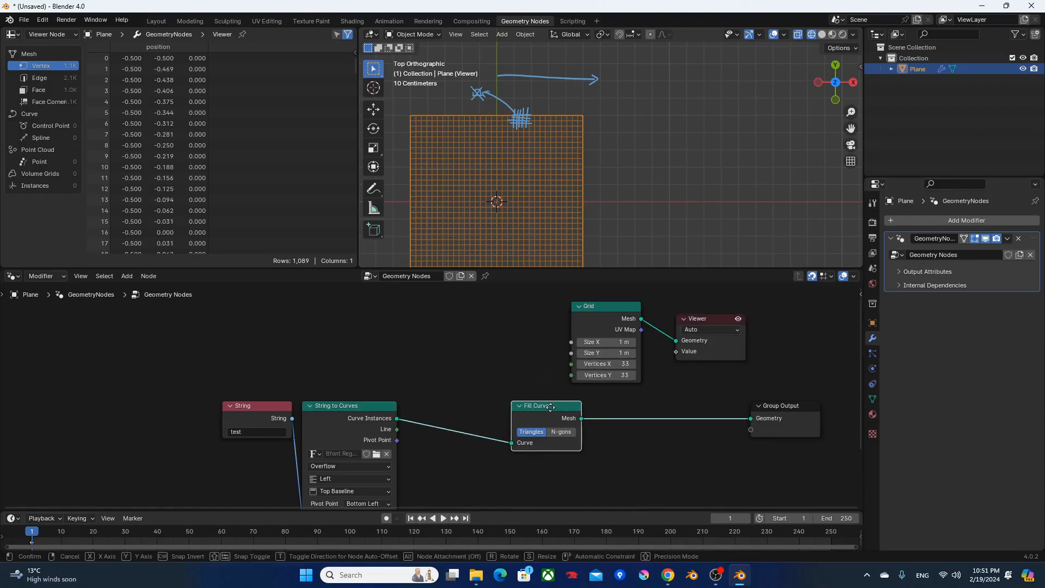
key(F3)
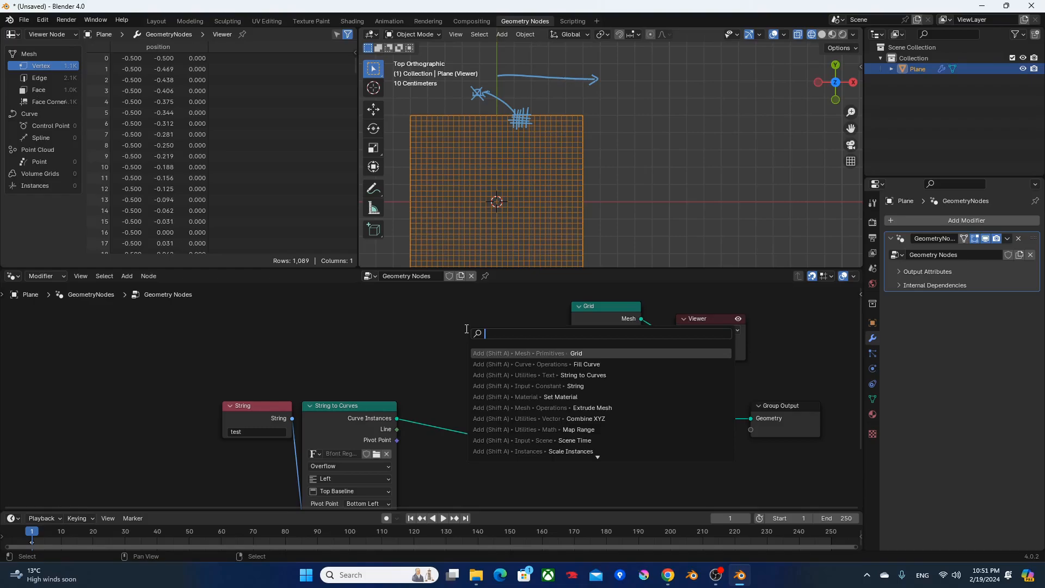
key(Escape)
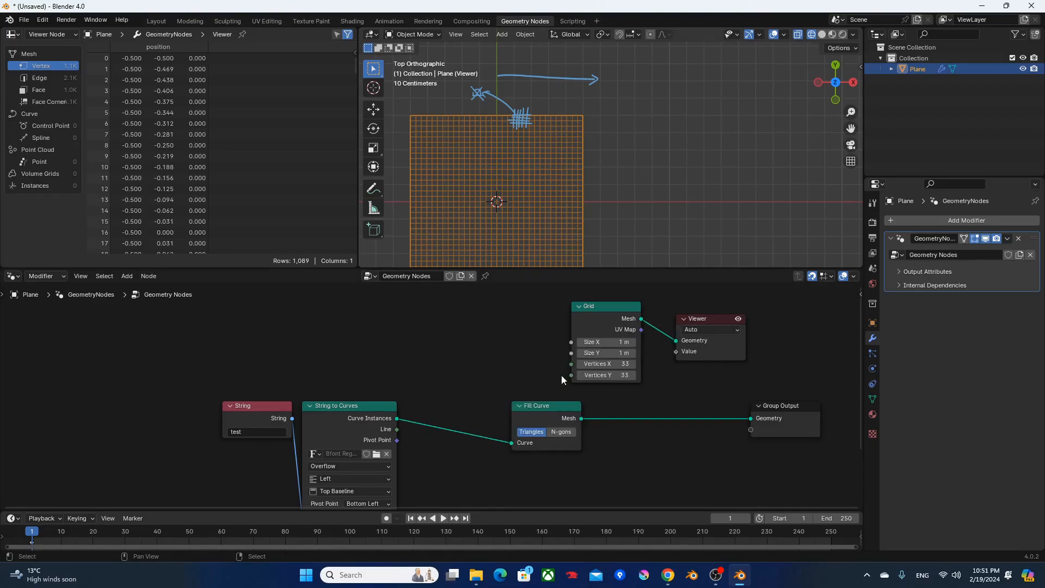
Preview the Fill Curve mesh in the Viewer with solid shading and draw an annotation rectangle around the whole text.
ctrl+shift+click(556, 412)
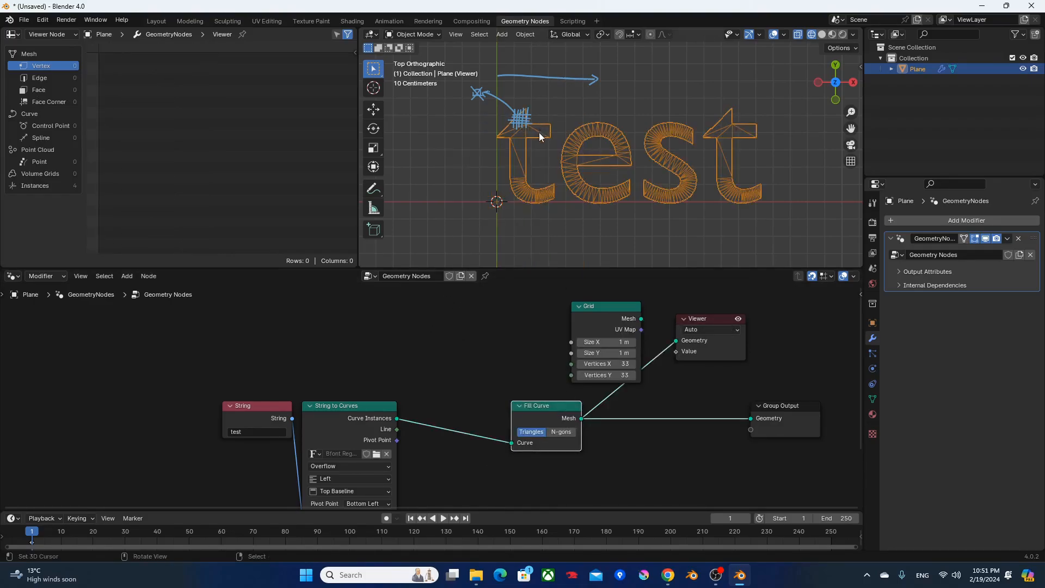
key(z)
click(618, 149)
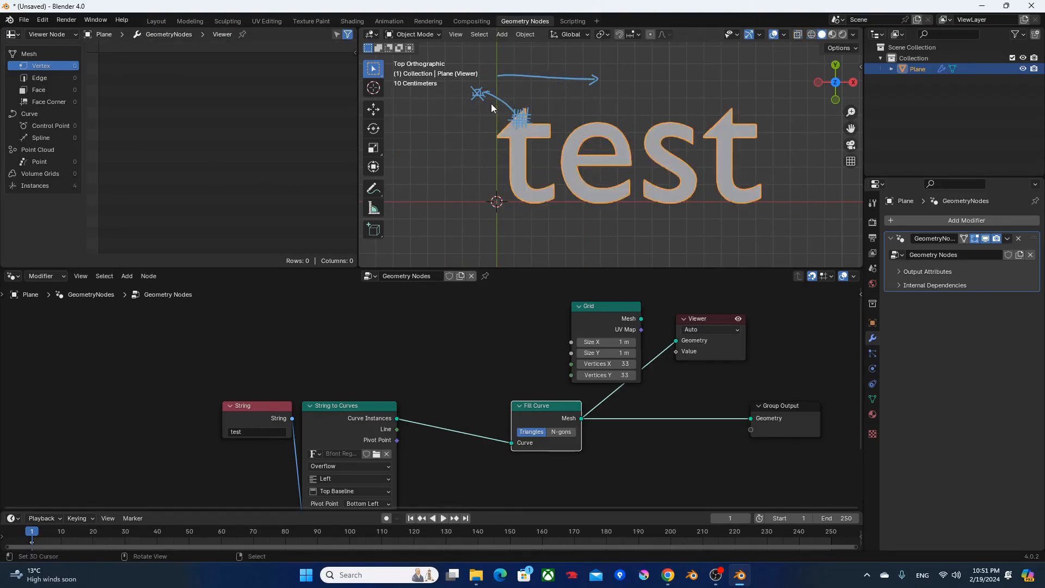
mouse_move(498, 99)
mouse_down()
mouse_move(756, 98)
mouse_move(764, 212)
mouse_up()
mouse_move(499, 98)
mouse_down()
mouse_move(498, 204)
mouse_move(769, 217)
mouse_up()
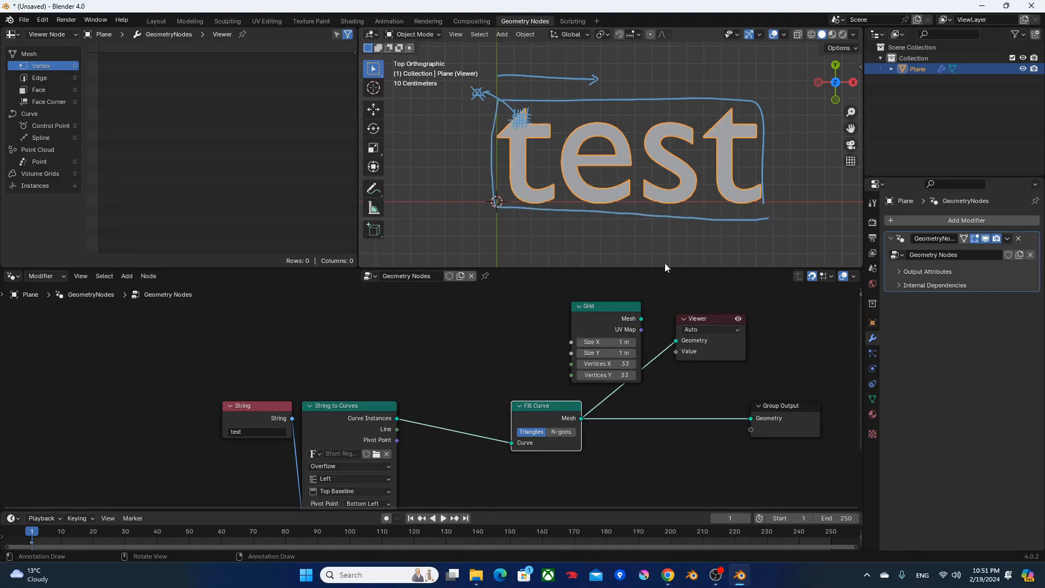
Rearrange the nodes, placing Viewer and Fill Curve farther right and aligning the Grid node above Fill Curve.
middle_drag(706, 340, 596, 381)
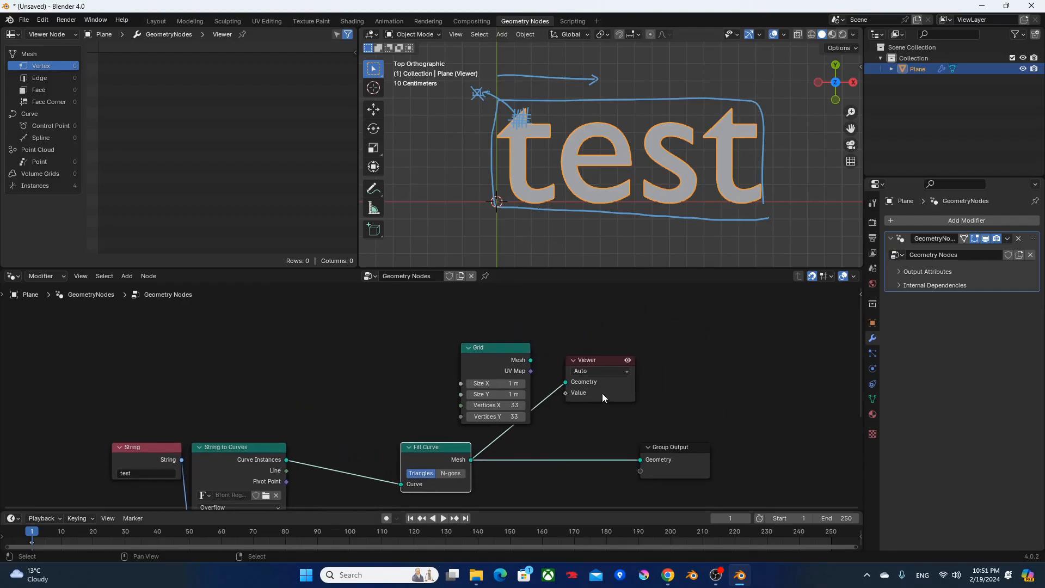
ctrl+shift+click(460, 459)
drag(460, 459, 540, 449)
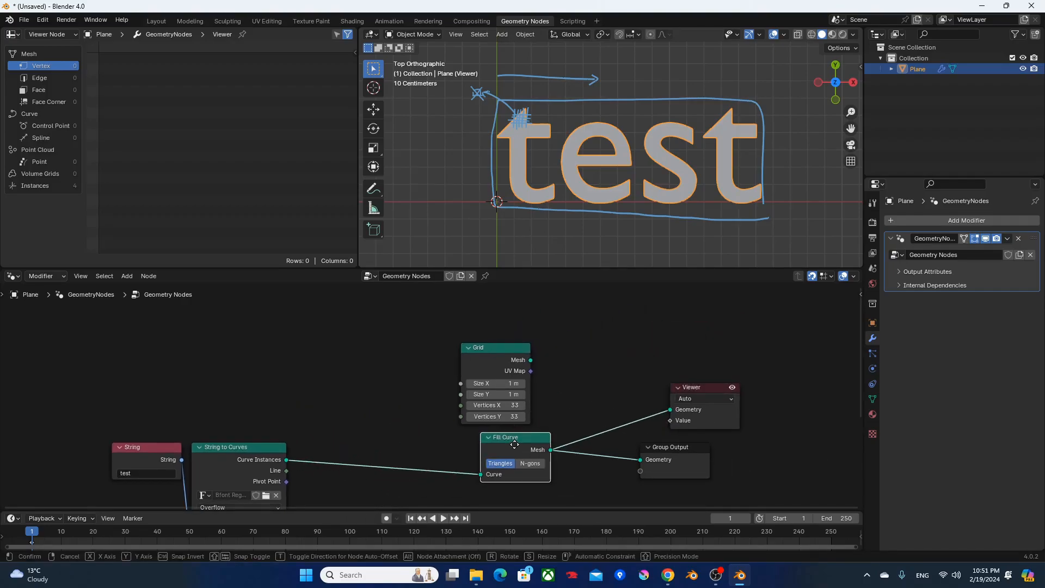
drag(506, 357, 525, 347)
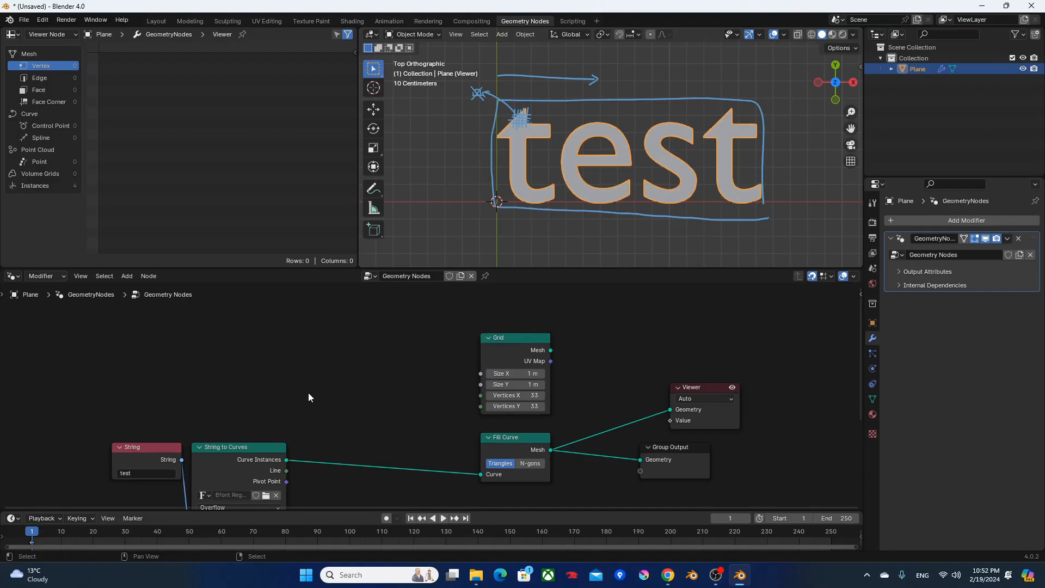
Insert a Realize Instances node between String to Curves and Fill Curve.
key(F3)
text(realize)
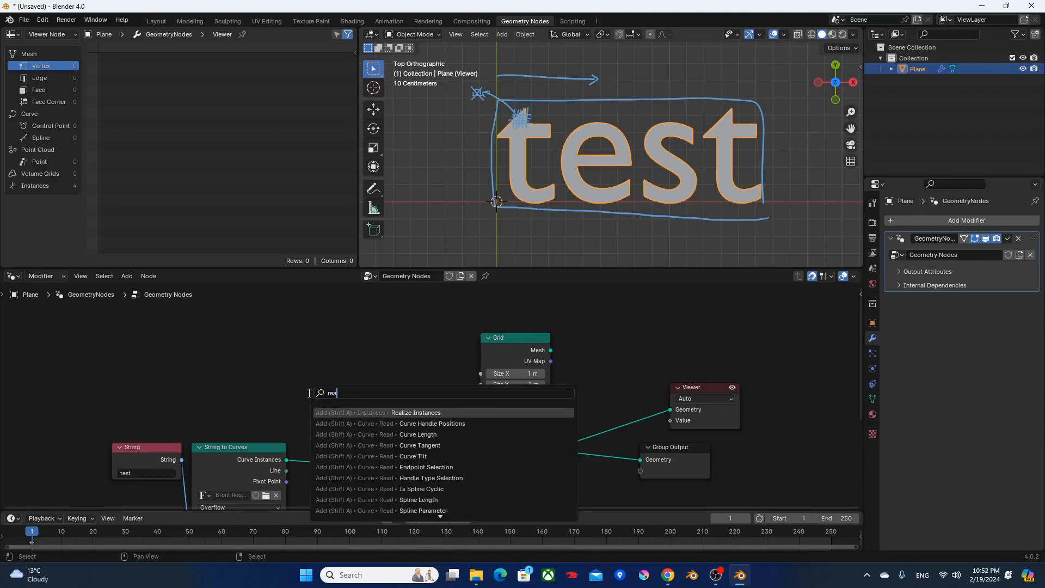
key(Return)
click(297, 445)
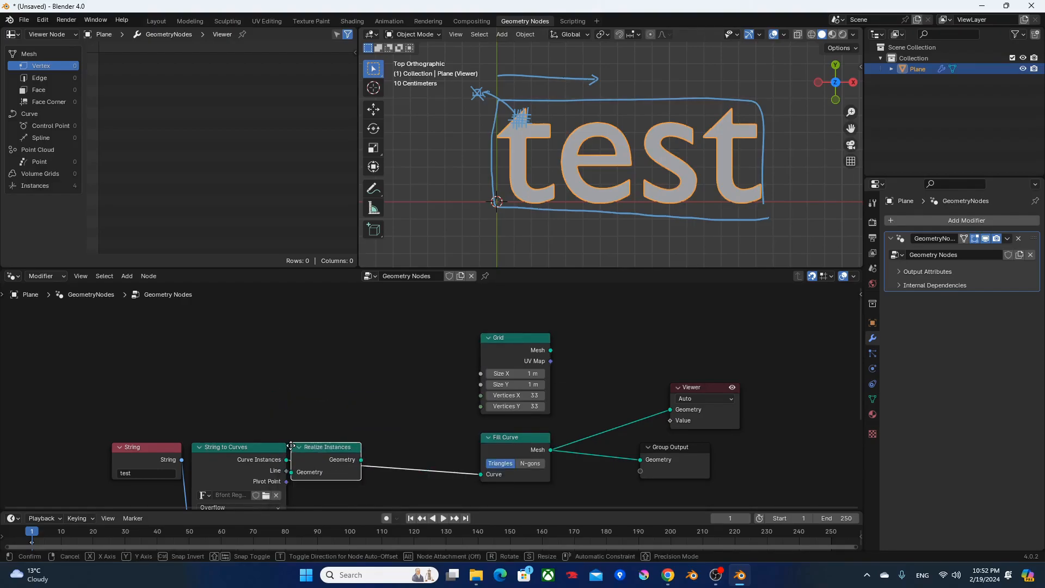
Add a Bounding Box node above Realize Instances and feed it the Realize Instances geometry.
key(F3)
text(bound)
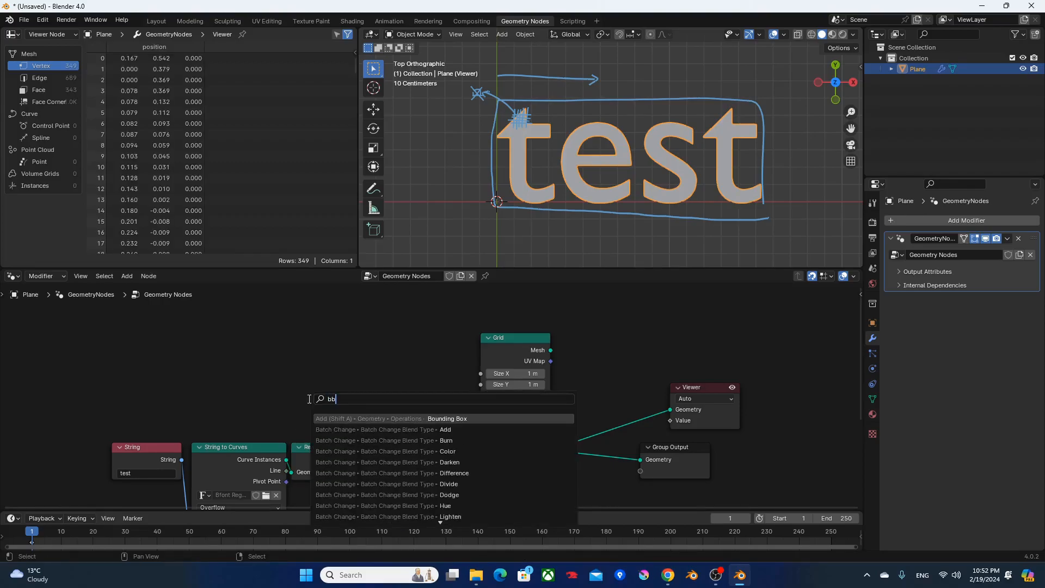
key(Return)
click(378, 359)
drag(360, 460, 381, 415)
Move the Grid and Fill Curve nodes farther right to leave room beside Bounding Box.
drag(535, 352, 624, 352)
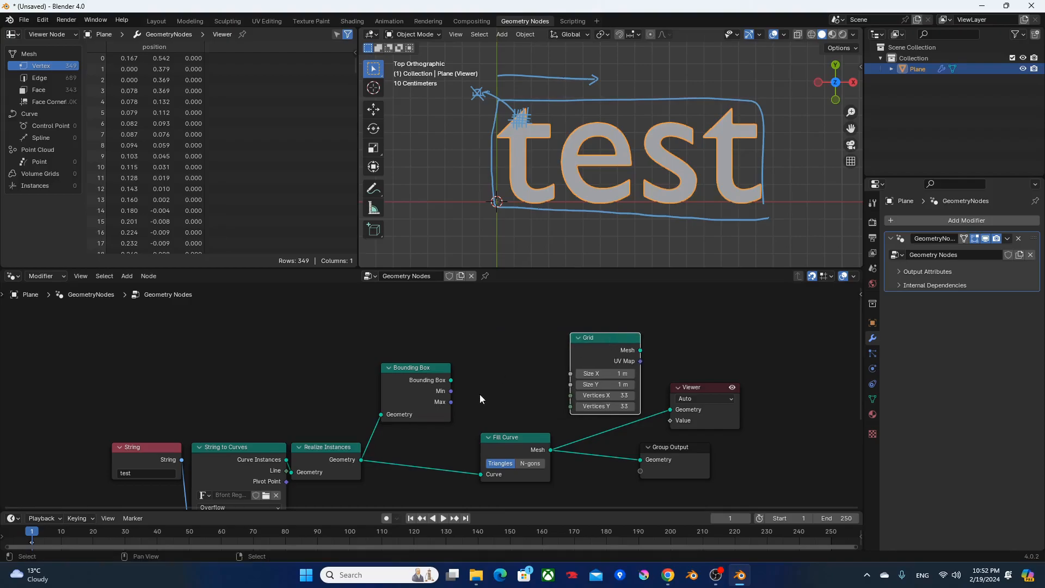
click(453, 392)
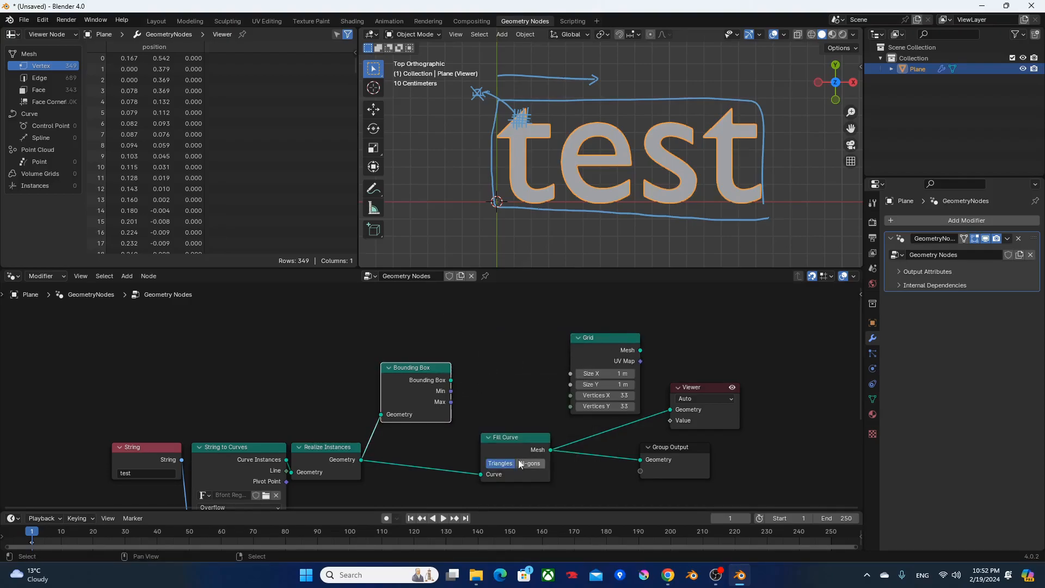
drag(504, 453, 583, 443)
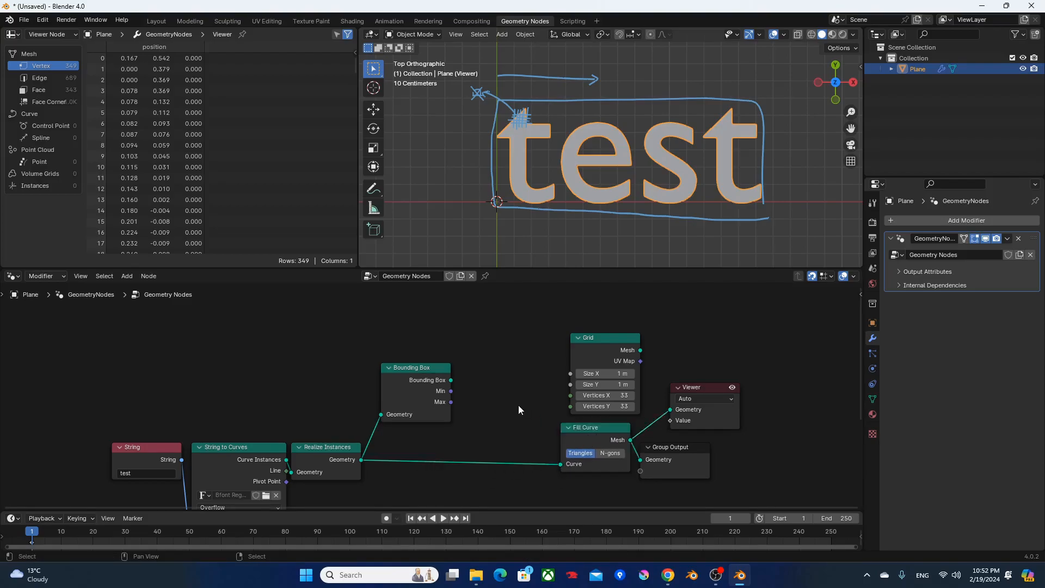
Add a Vector Math node beside Bounding Box and shift Grid, Fill Curve, Viewer and Group Output farther right.
key(F3)
text(vec)
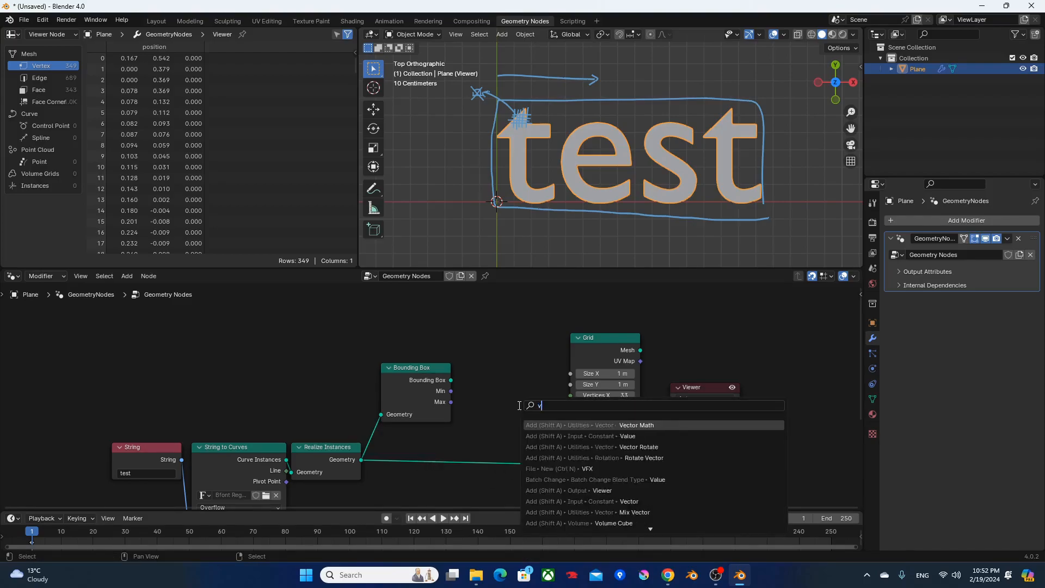
key(Return)
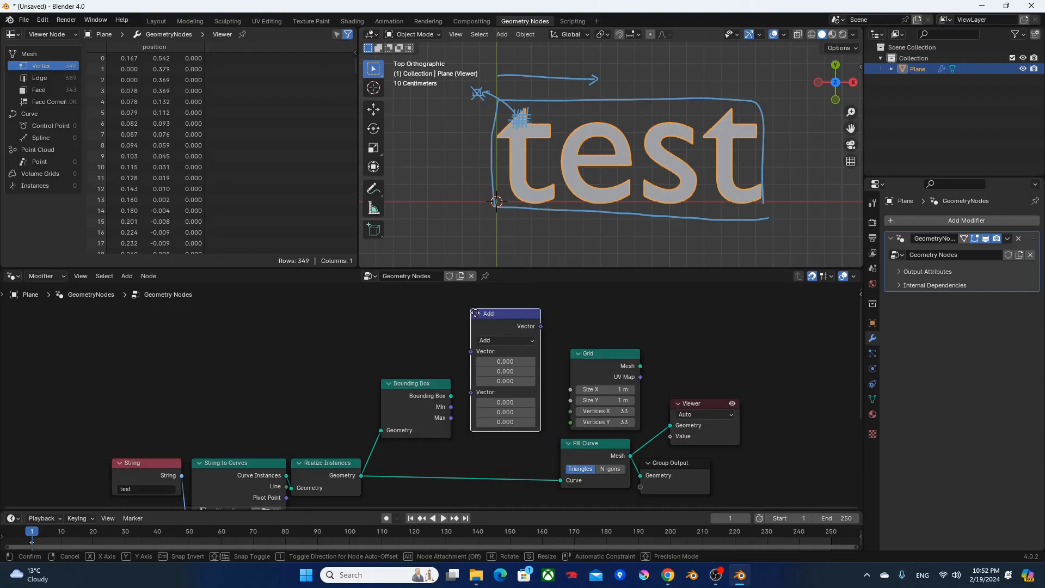
click(478, 319)
drag(580, 301, 798, 513)
key(g)
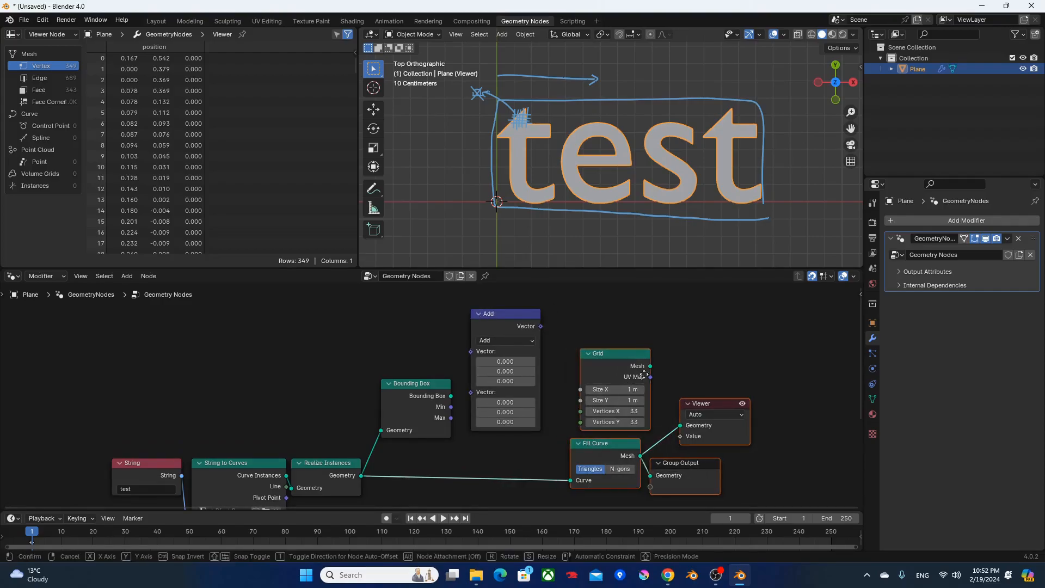
click(808, 383)
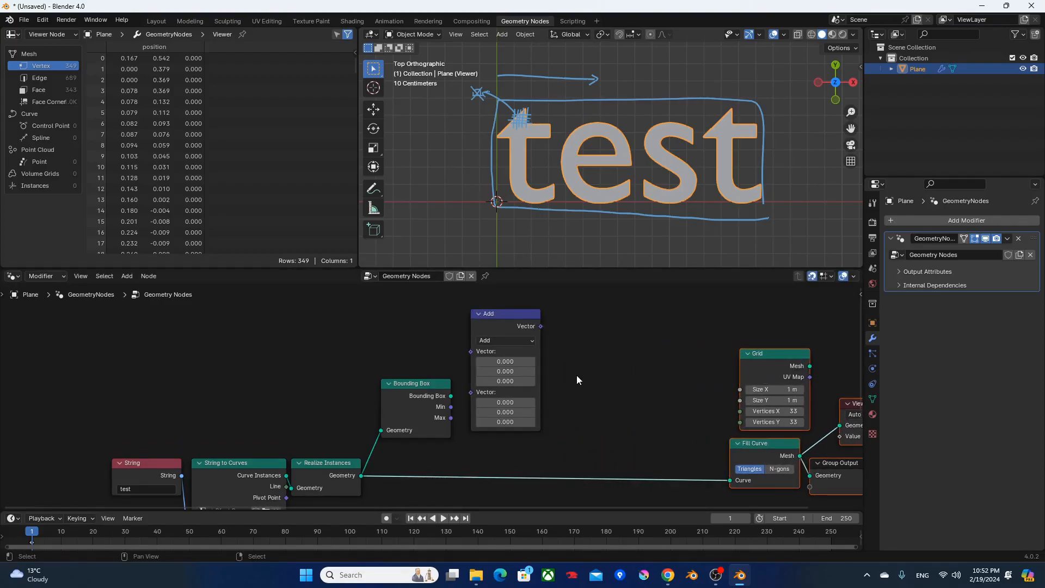
Set the Vector Math node to Subtract and connect the bounding box's Max and Min so Min is subtracted from Max.
middle_drag(577, 375, 531, 373)
drag(460, 307, 470, 317)
click(472, 348)
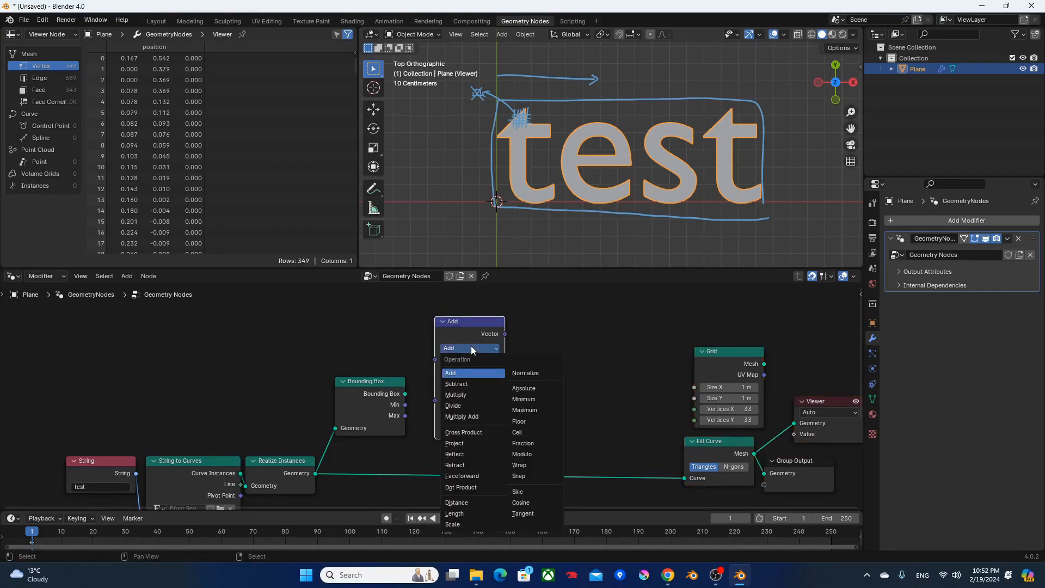
click(461, 362)
drag(405, 415, 435, 359)
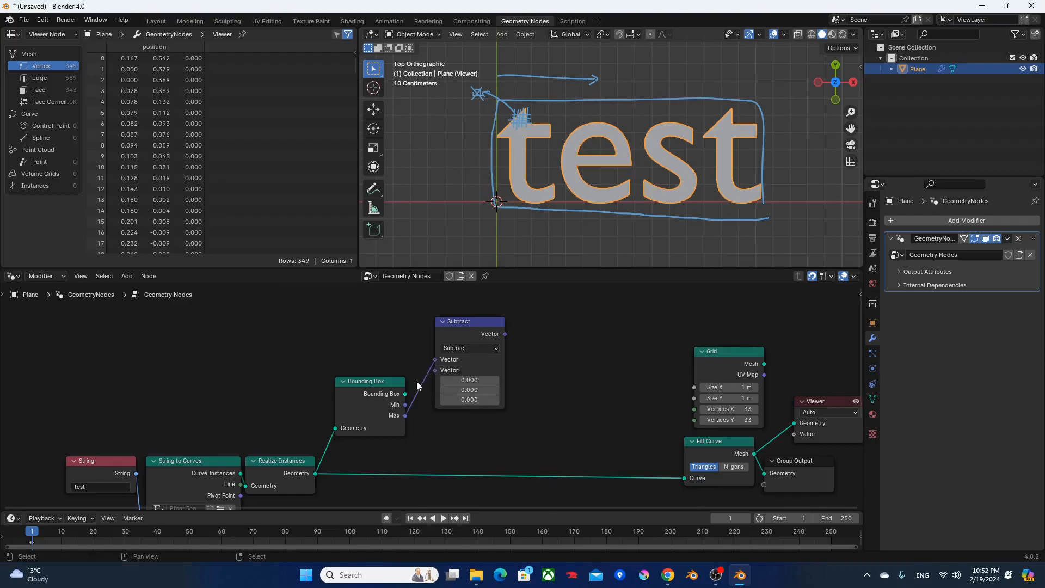
drag(405, 404, 439, 369)
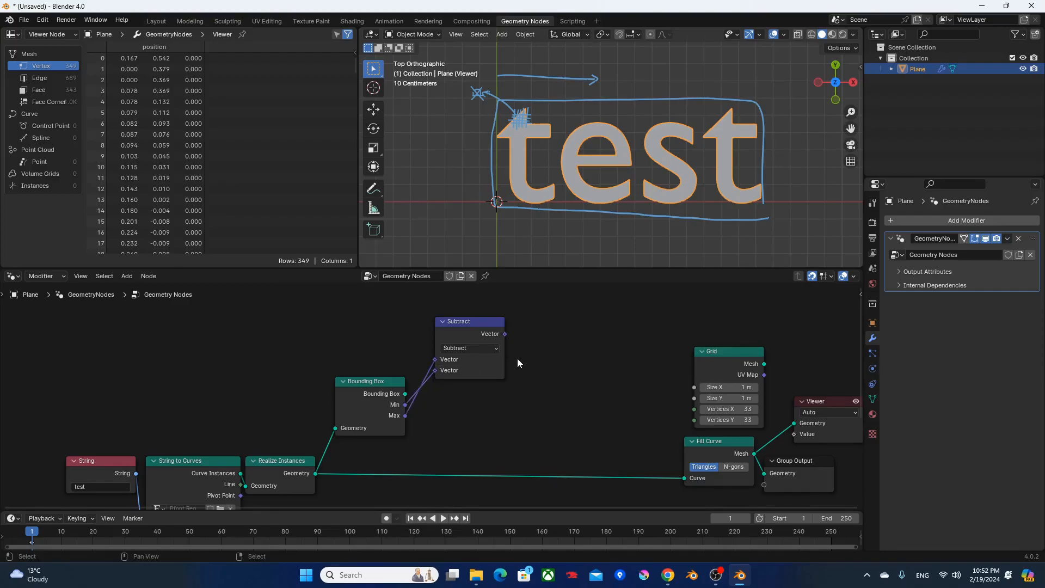
Add a Separate XYZ node after Subtract and feed it the Subtract vector.
key(shift+a)
text(sx)
key(Return)
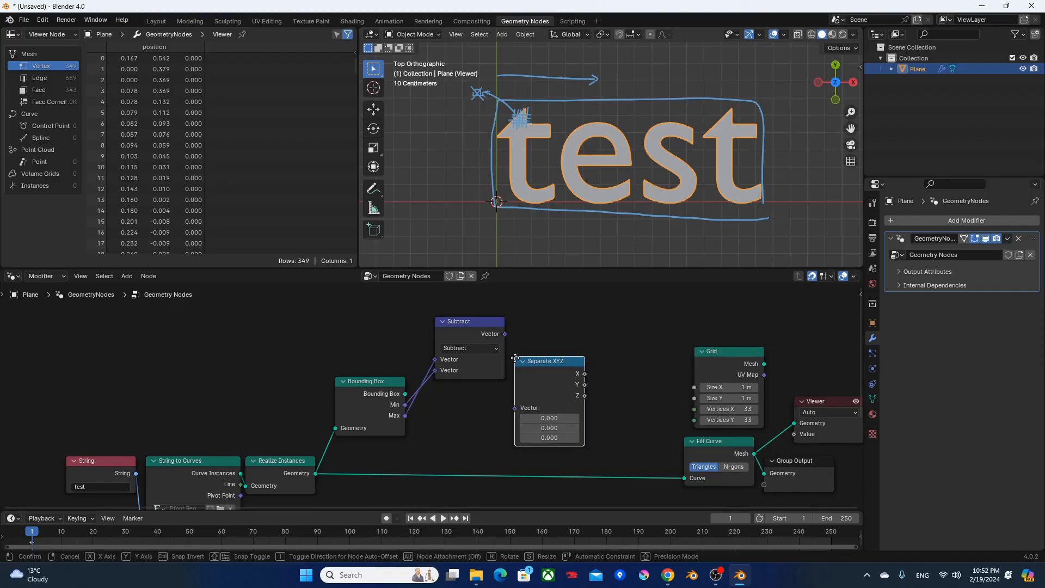
click(517, 342)
drag(499, 334, 515, 388)
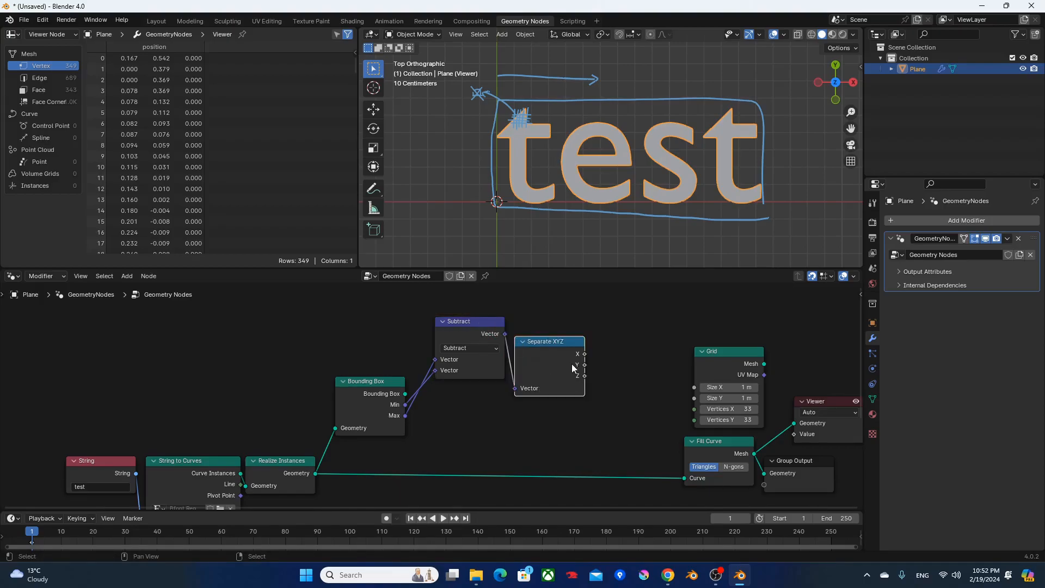
Connect Separate XYZ's X and Y to Grid Size X and Size Y, hide its unused Z output and align the nodes beside Bounding Box.
drag(584, 354, 699, 367)
drag(586, 365, 694, 379)
click(550, 360)
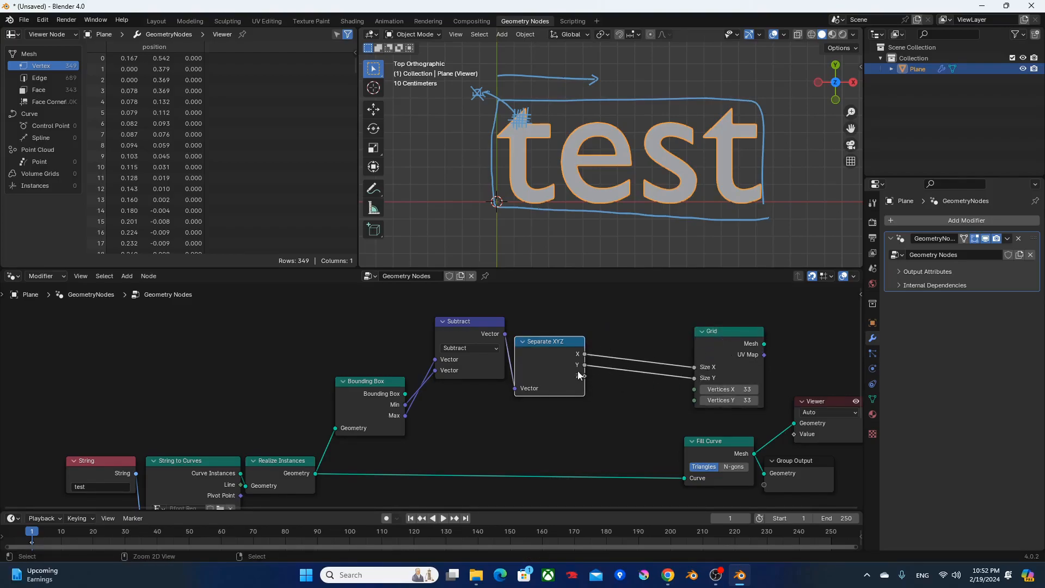
key(ctrl+h)
drag(473, 328, 553, 385)
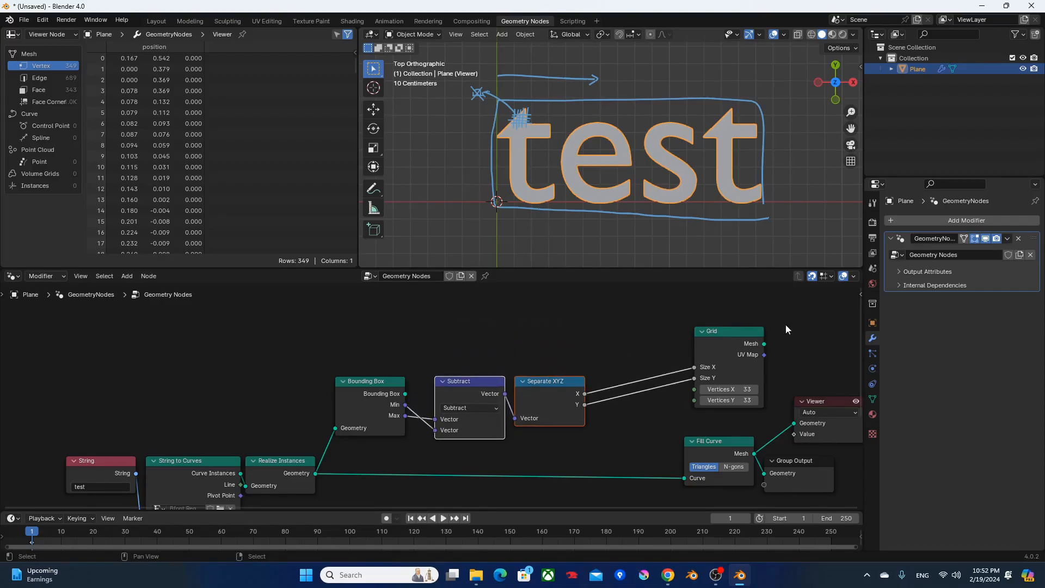
Preview the Grid mesh in the Viewer and move the Viewer node farther right.
ctrl+shift+click(724, 342)
middle_drag(756, 325, 593, 291)
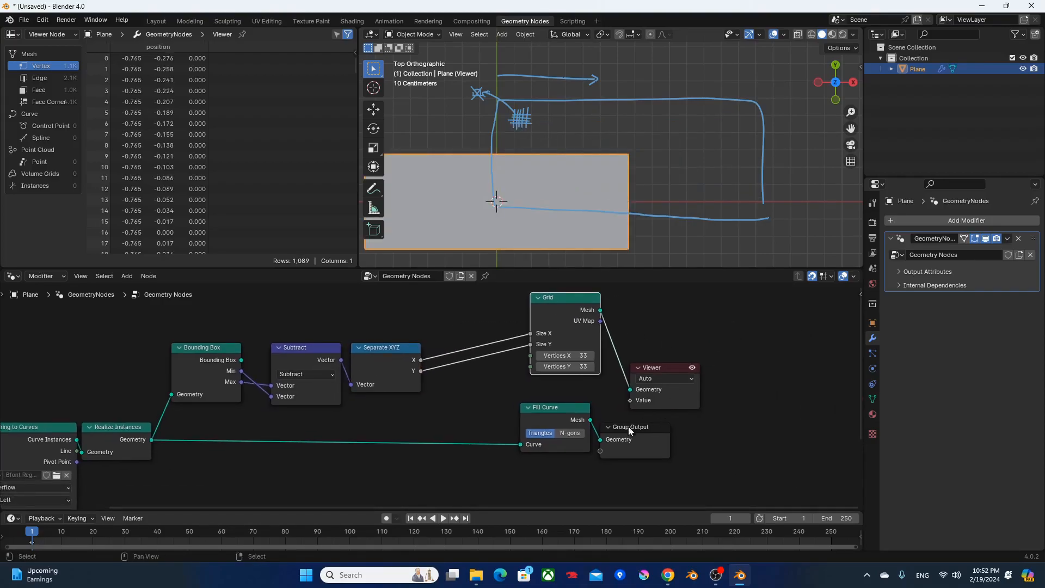
click(657, 398)
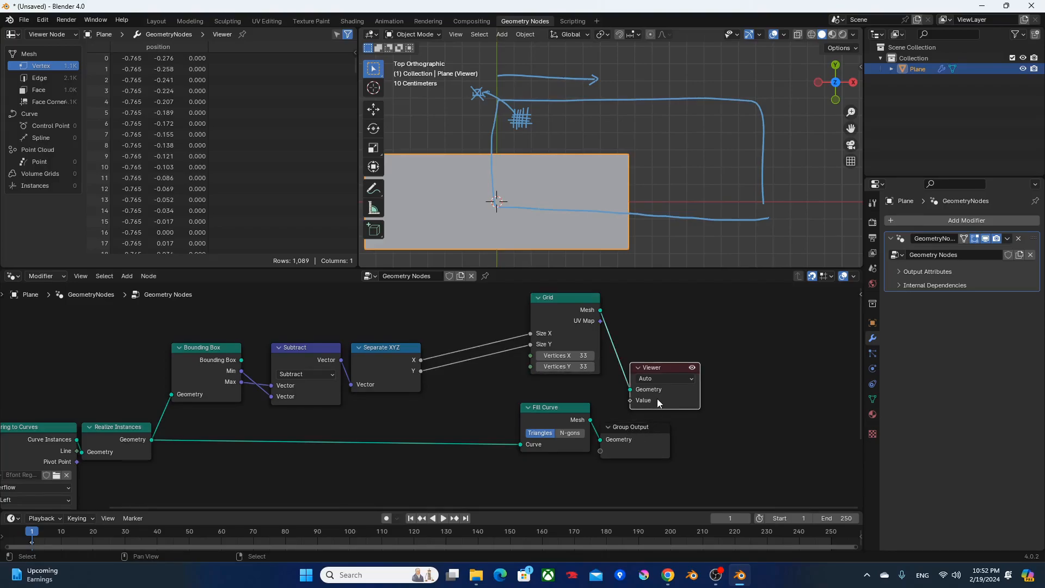
mouse_move(576, 206)
shift+middle_down()
mouse_move(625, 171)
mouse_move(648, 185)
shift+middle_up()
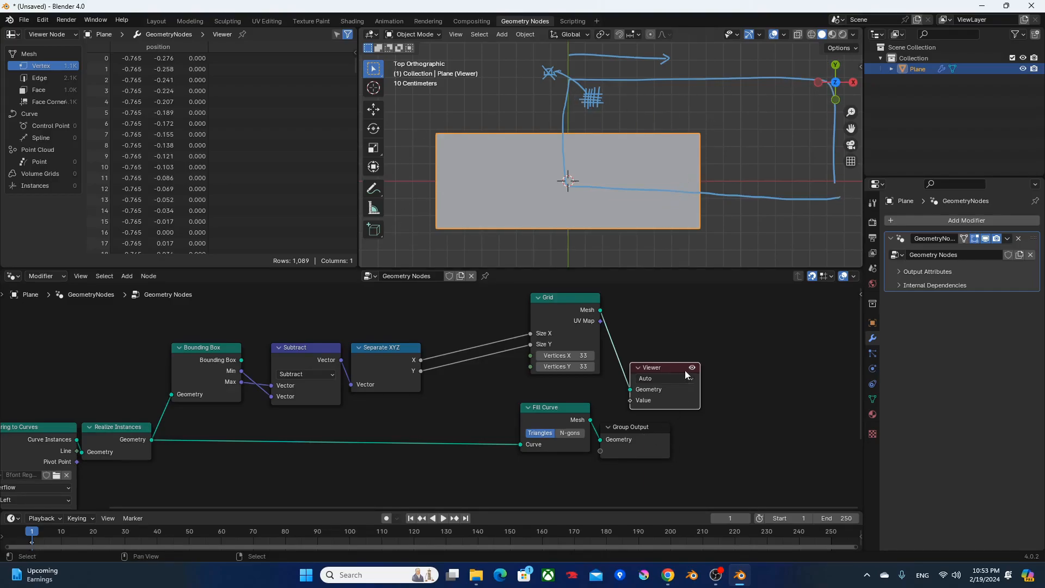
middle_drag(557, 327, 512, 375)
drag(634, 413, 764, 393)
Duplicate the Subtract node above the original and set the copy's operation to Add.
middle_drag(414, 309, 512, 352)
click(391, 353)
key(F3)
click(345, 440)
click(353, 444)
key(shift+d)
click(358, 315)
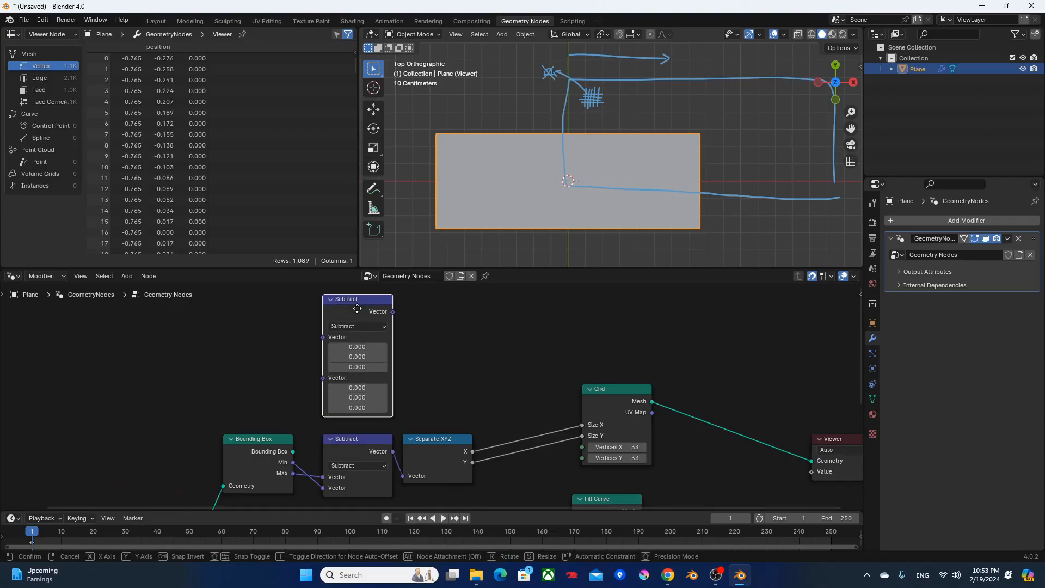
click(359, 325)
click(344, 334)
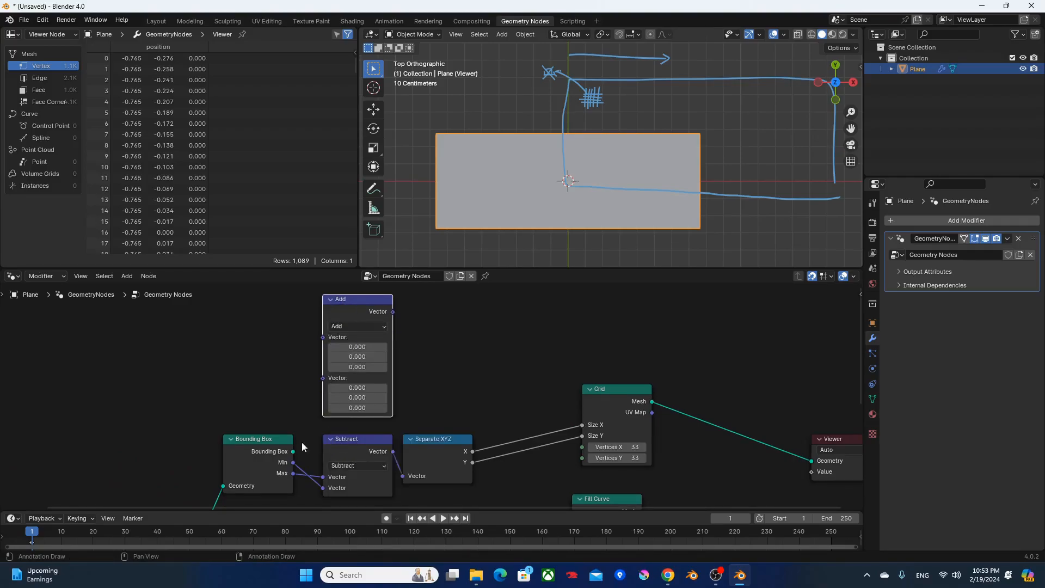
Connect the bounding box's Min and Max to the two vector inputs of the Add node.
drag(293, 462, 322, 337)
drag(292, 473, 323, 348)
Duplicate the Add node as a Scale operation, feed it the Add vector and set its scale to 0.5.
click(335, 319)
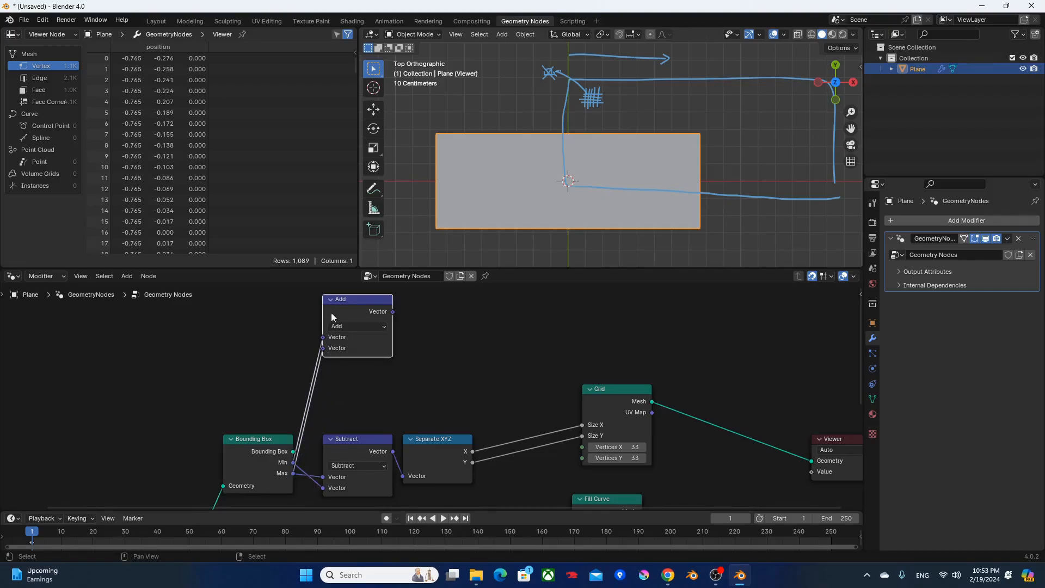
key(shift+d)
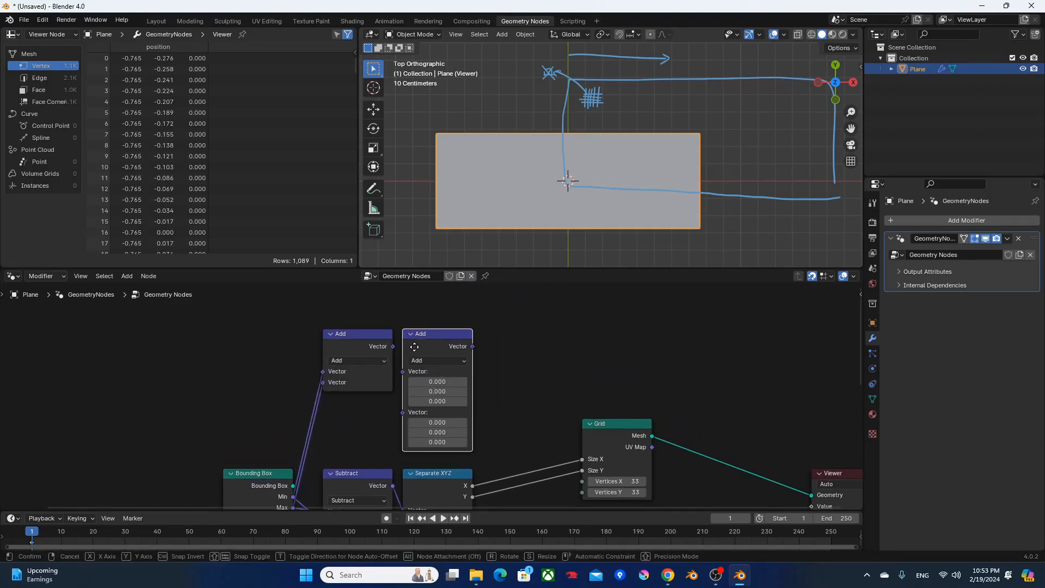
click(434, 364)
click(434, 363)
click(423, 541)
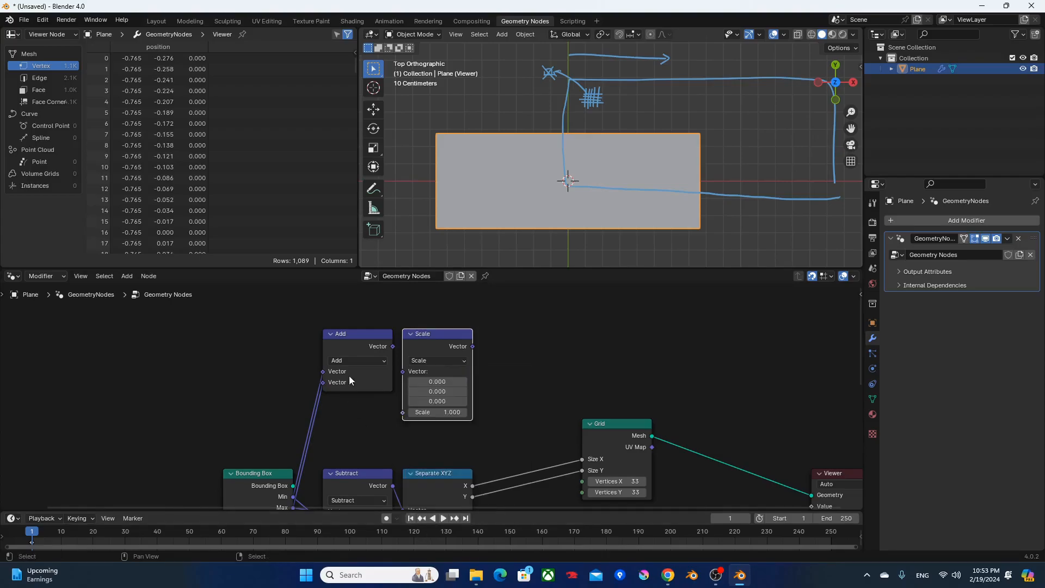
drag(393, 346, 403, 371)
click(420, 382)
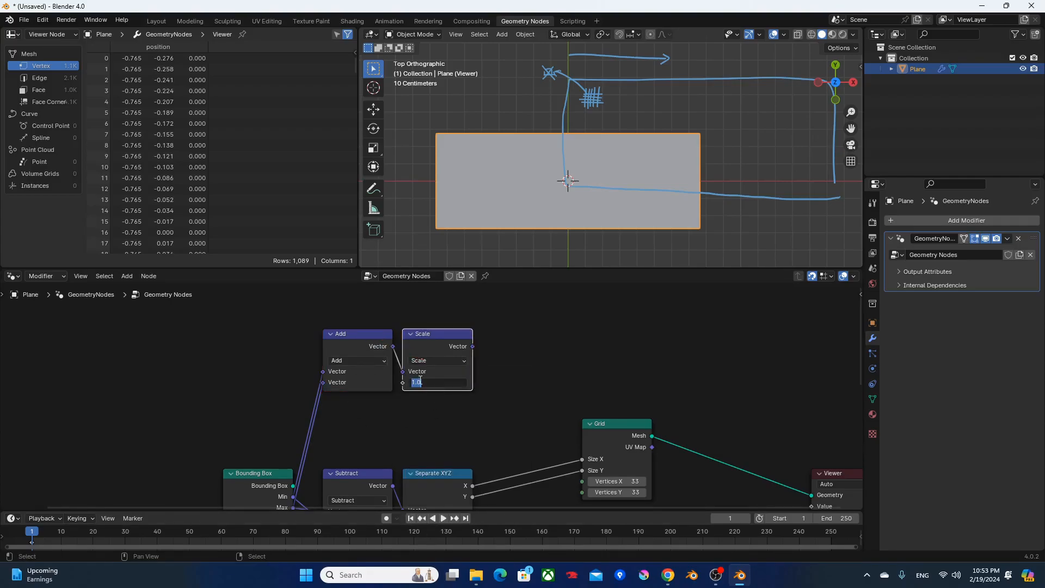
key(Return)
Insert a Transform Geometry node between Grid and Viewer.
key(F3)
text(tg)
key(Down)
key(Return)
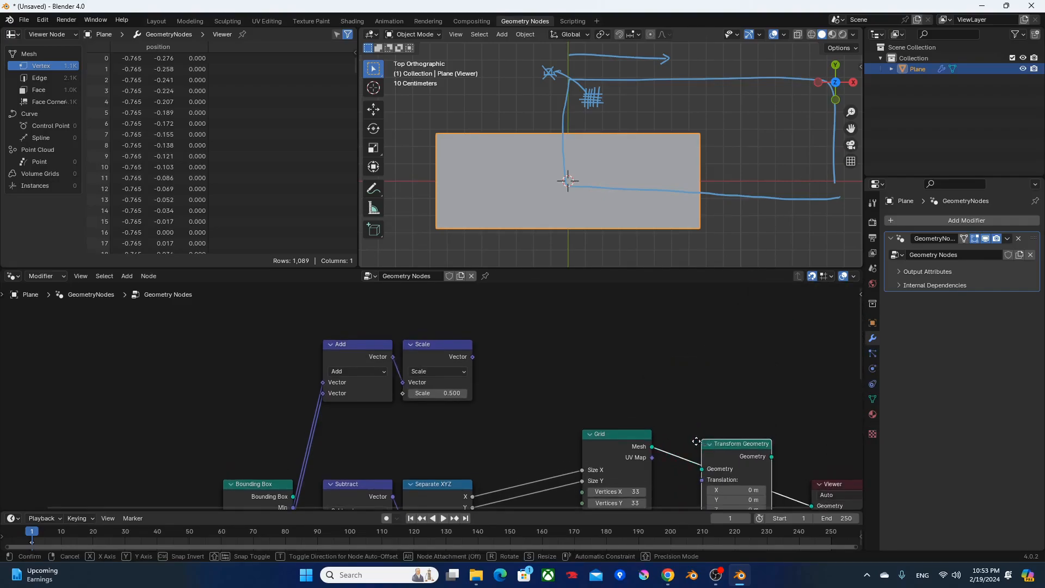
click(694, 424)
middle_drag(682, 400, 581, 357)
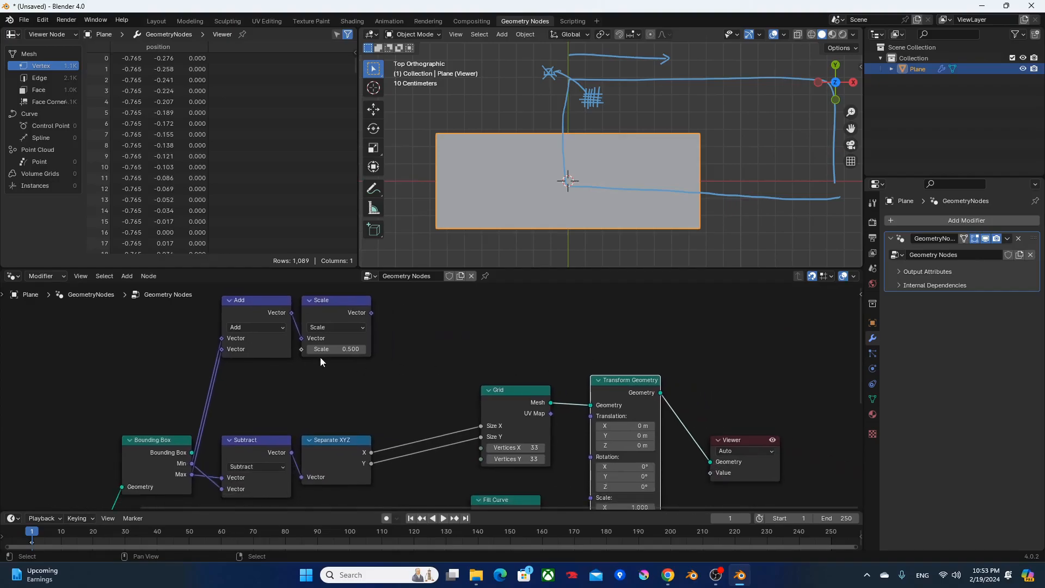
Connect the Scale vector to Transform Geometry's Translation and move the Viewer node farther right.
drag(371, 313, 590, 445)
middle_drag(680, 389, 585, 323)
drag(642, 406, 721, 366)
drag(540, 349, 529, 359)
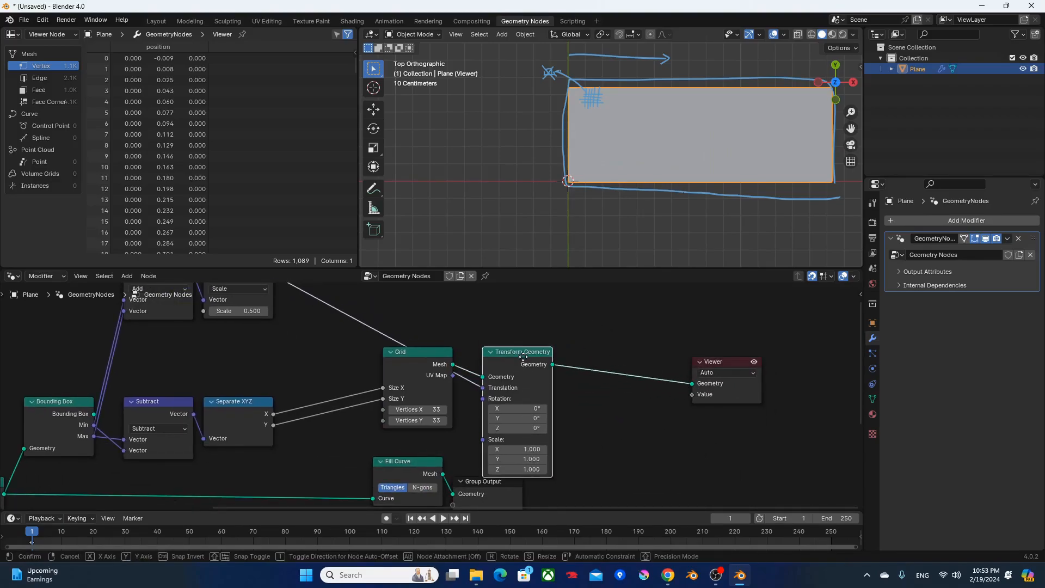
Compare the filled text with the transformed grid by previewing Fill Curve and Transform Geometry alternately.
scroll(578, 332, down, 1)
shift+middle_drag(561, 95, 477, 106)
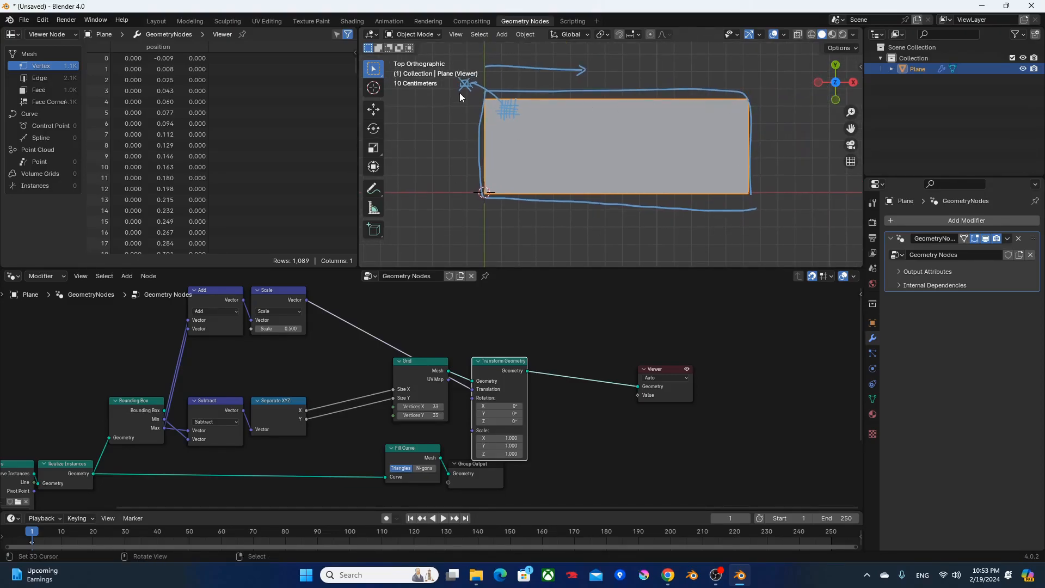
ctrl+shift+click(430, 456)
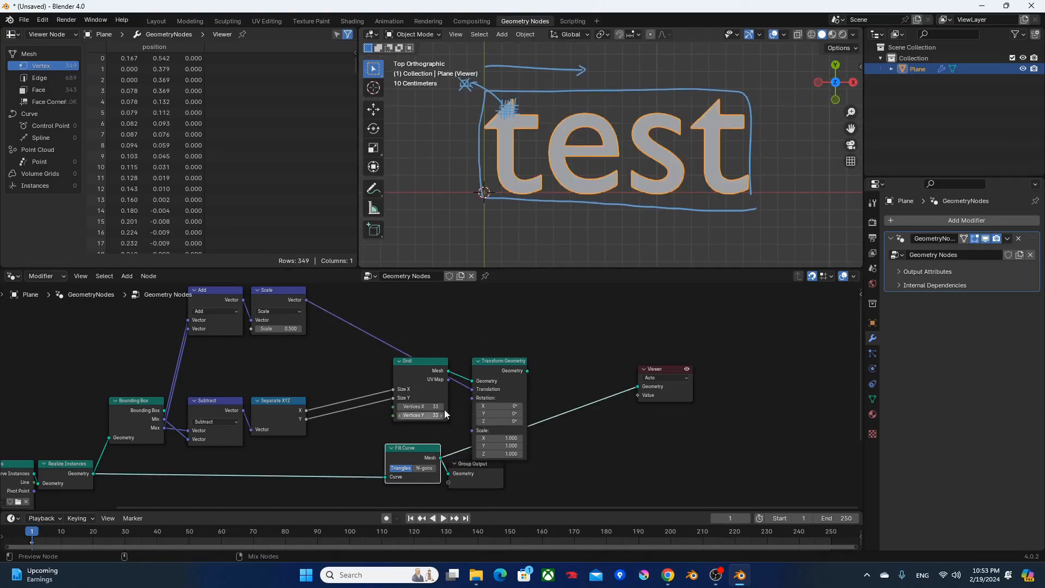
ctrl+shift+click(503, 373)
ctrl+shift+click(430, 454)
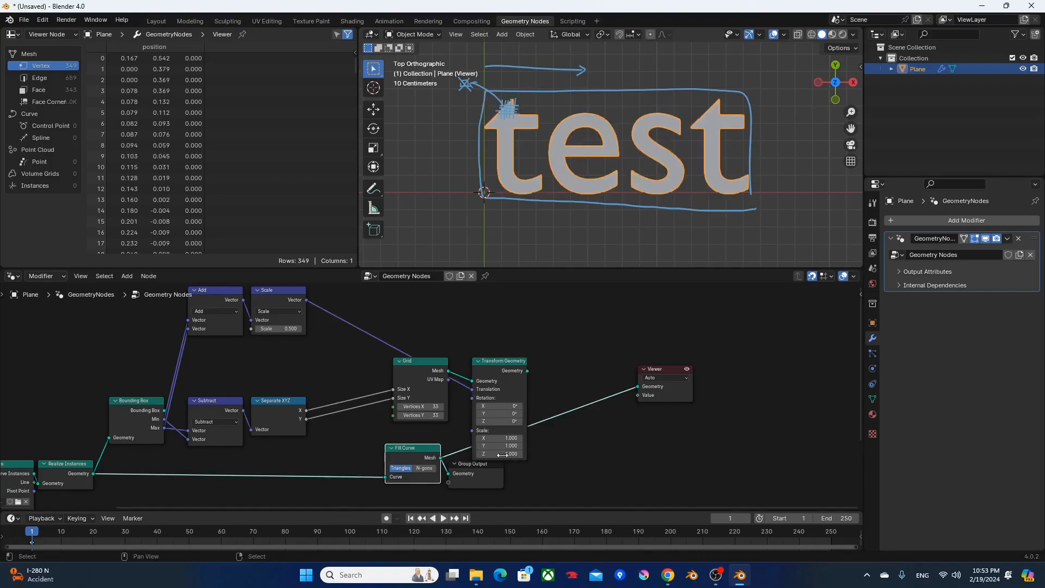
Move Fill Curve and Group Output well below the grid nodes and bring Add and Scale closer above Subtract.
middle_drag(532, 506, 559, 447)
drag(539, 455, 426, 409)
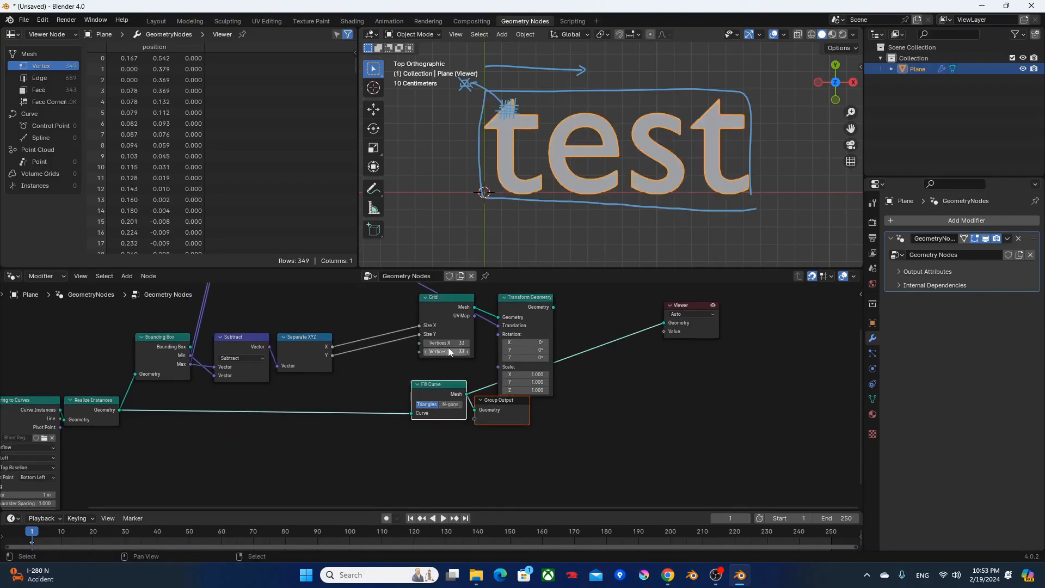
key(g)
click(419, 474)
middle_drag(359, 321, 373, 400)
drag(333, 369, 259, 354)
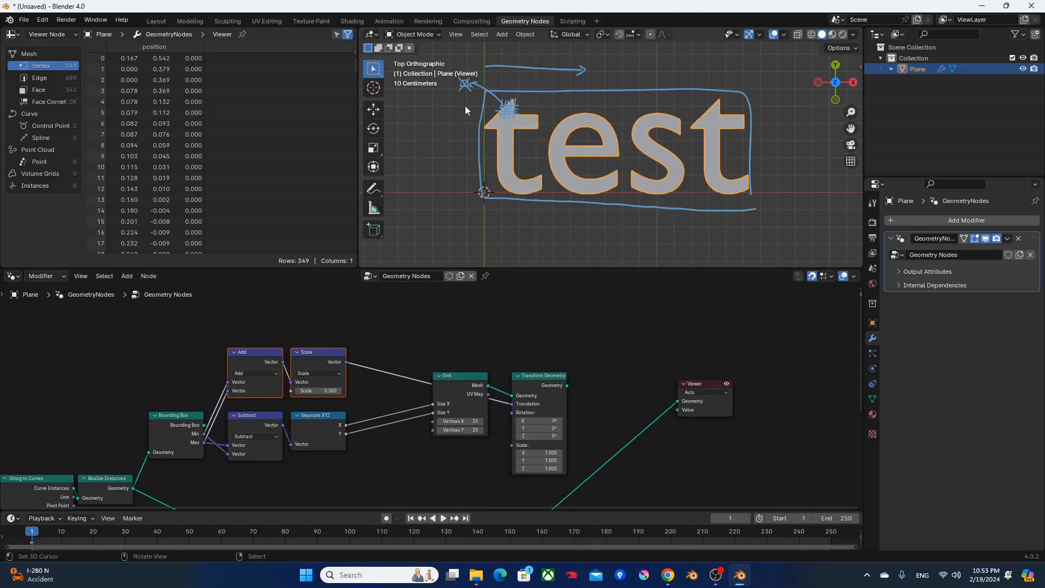
Preview the Transform Geometry output in the Viewer.
ctrl+shift+click(535, 379)
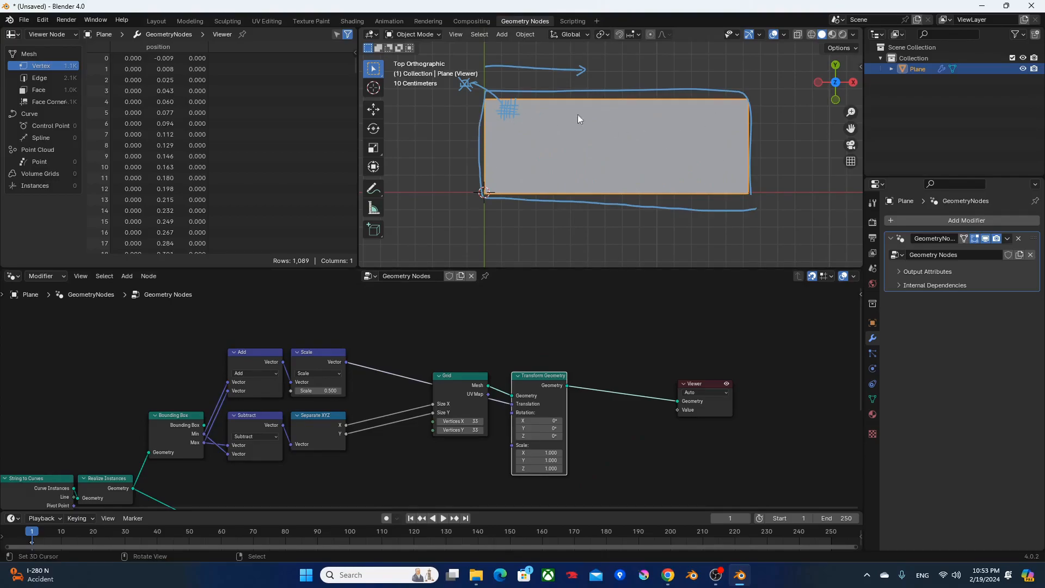
middle_drag(576, 326, 617, 272)
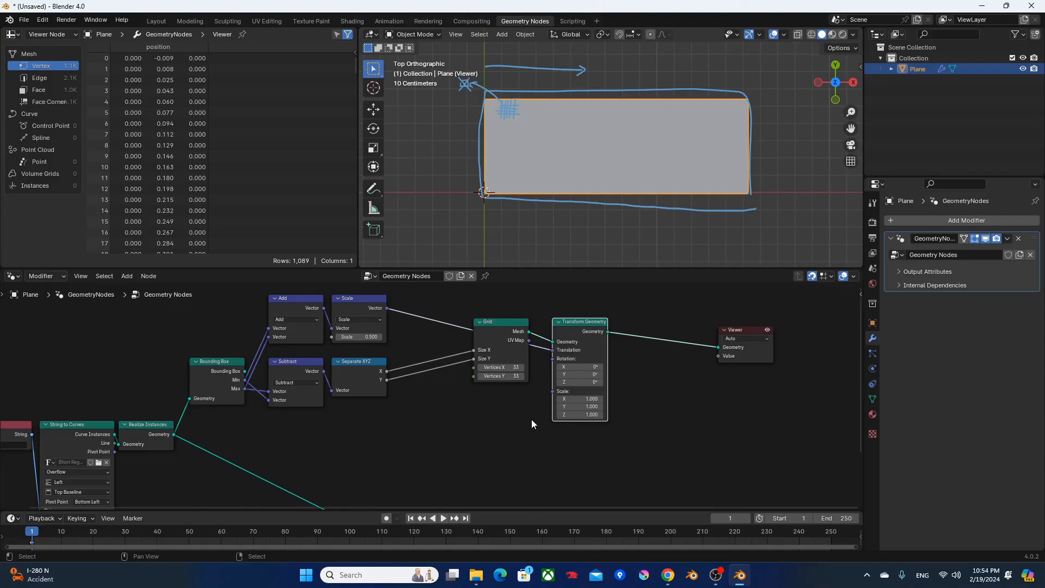
Add a Value node below the Subtract node and set it to 0.01.
click(311, 461)
key(F3)
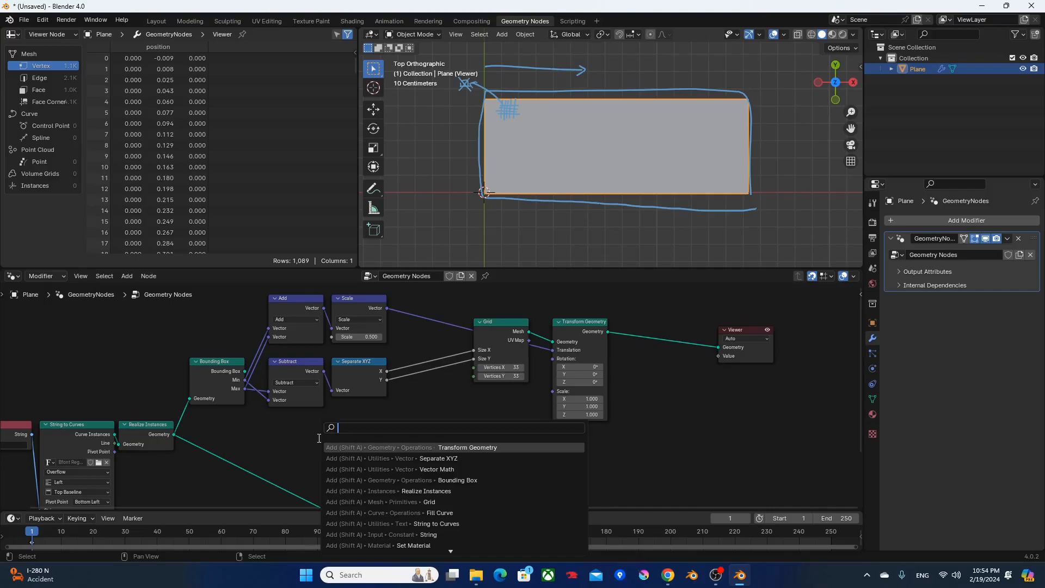
text(value)
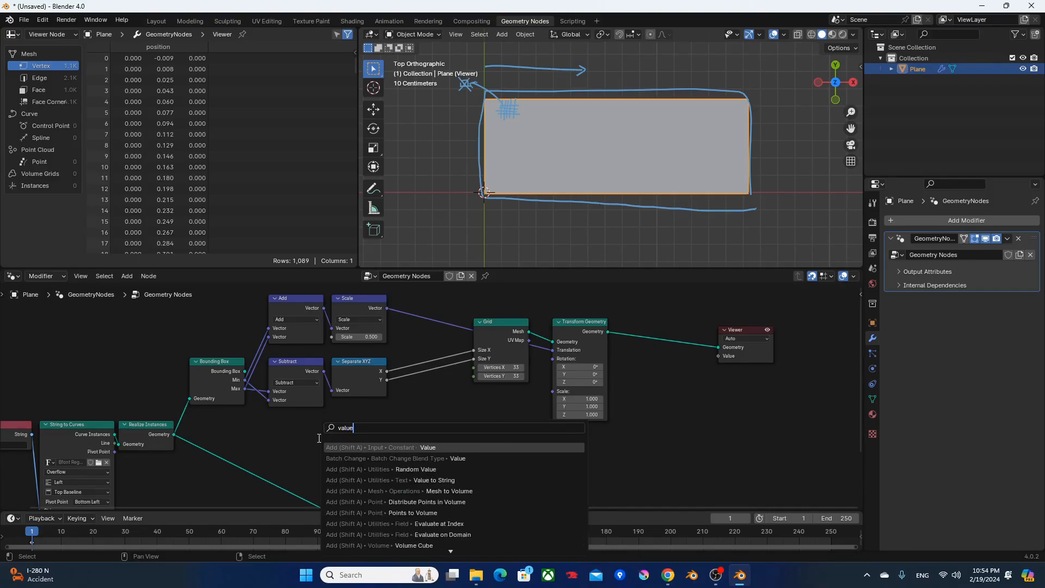
key(Return)
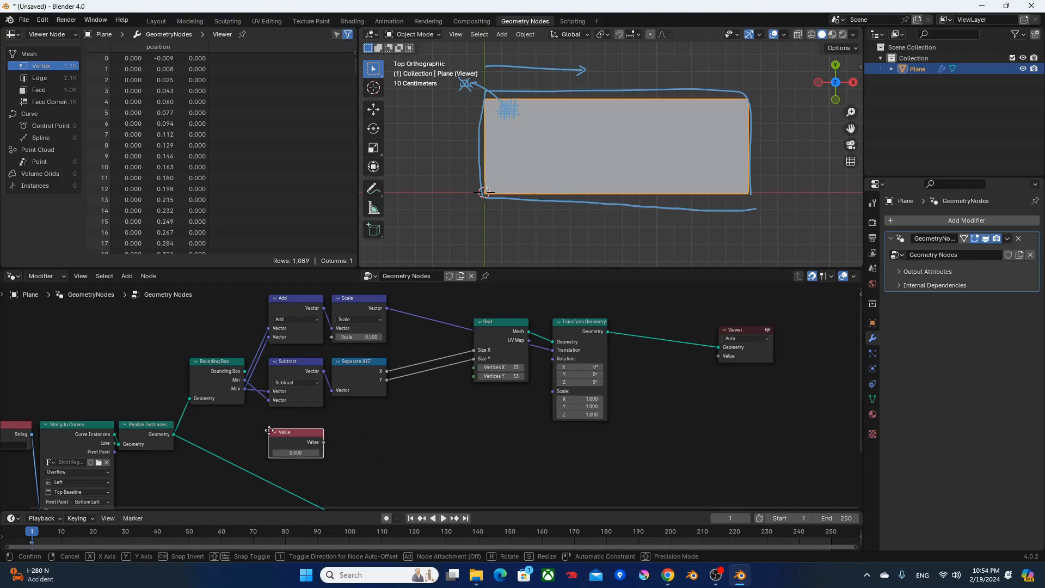
click(269, 423)
click(298, 445)
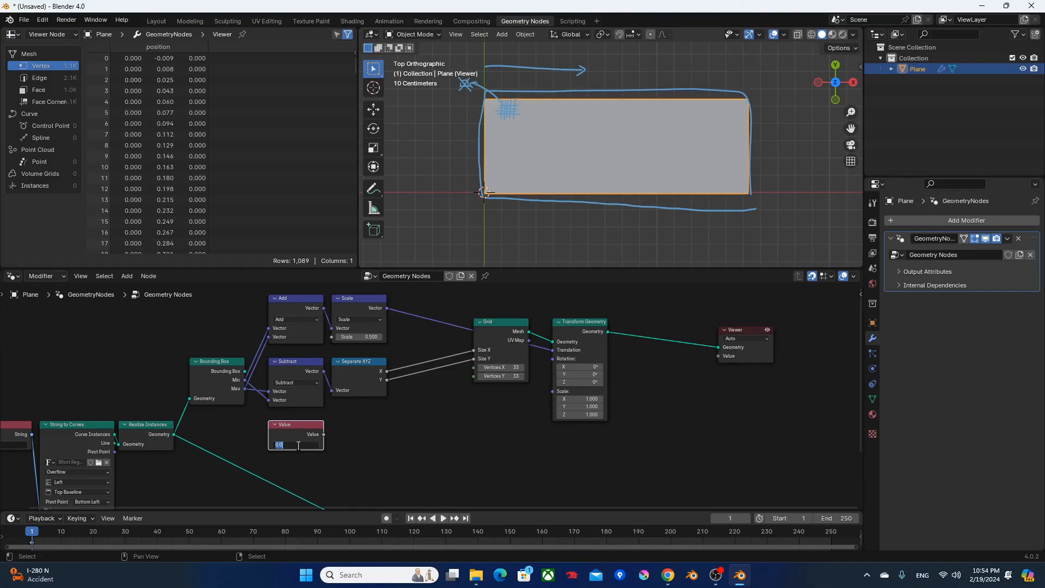
text(.01)
key(Return)
Duplicate the Subtract node, place the copy beside the Value node below Separate XYZ, and change its operation to Divide.
scroll(300, 445, up, 5)
middle_drag(335, 452, 341, 391)
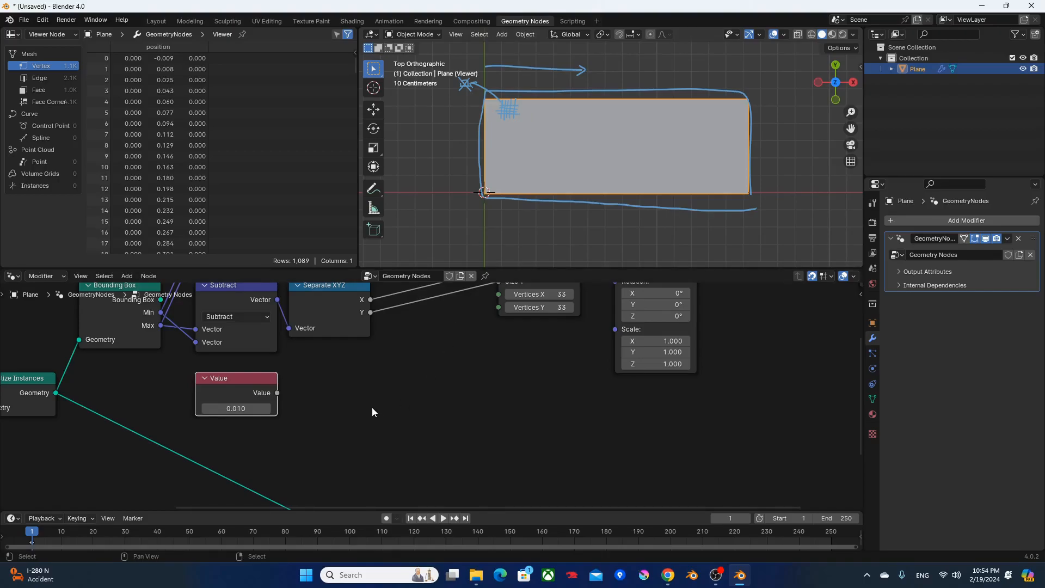
scroll(524, 173, down, 2)
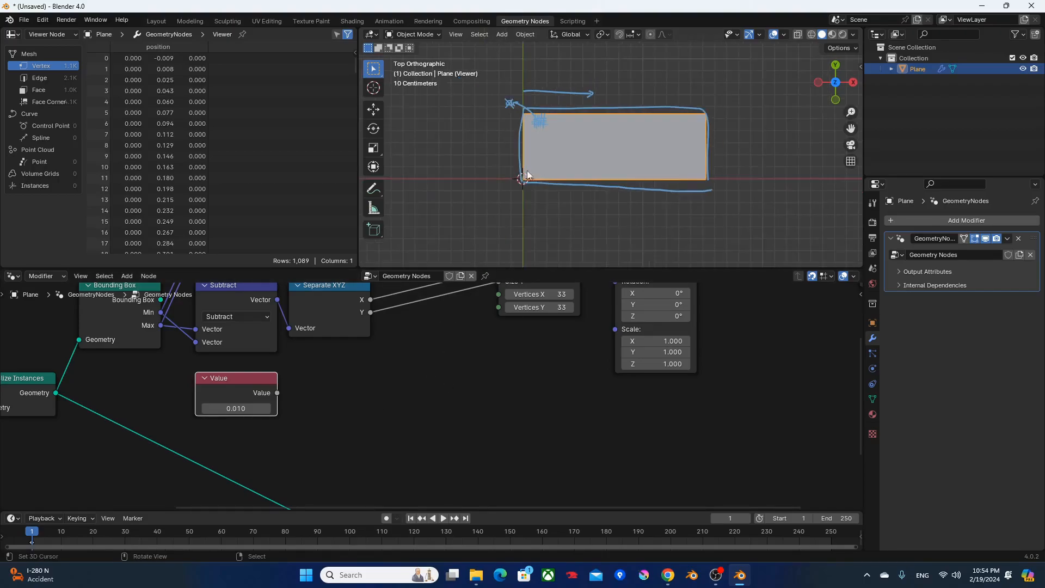
middle_drag(526, 336, 522, 394)
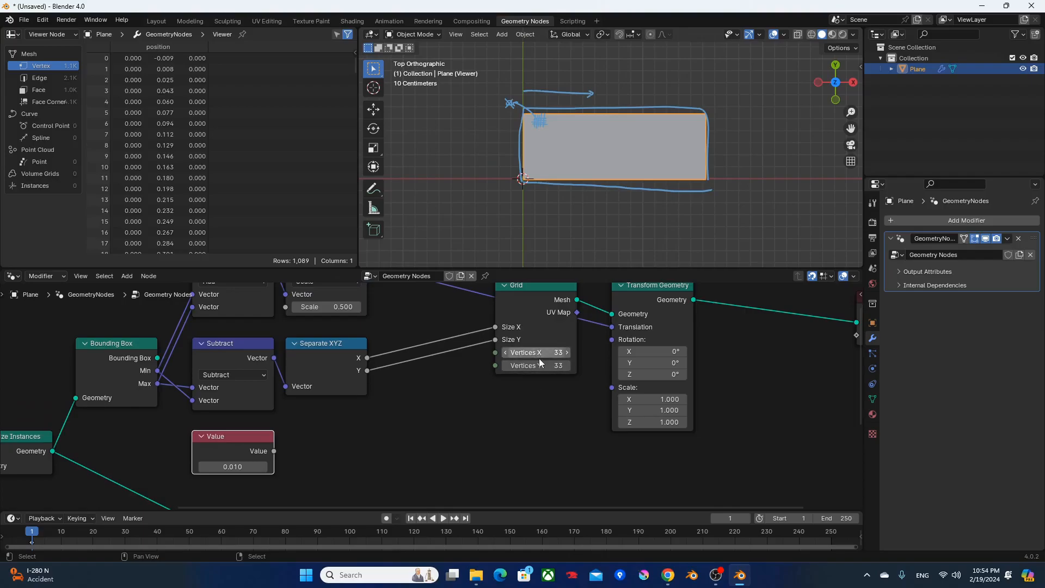
click(394, 413)
click(258, 361)
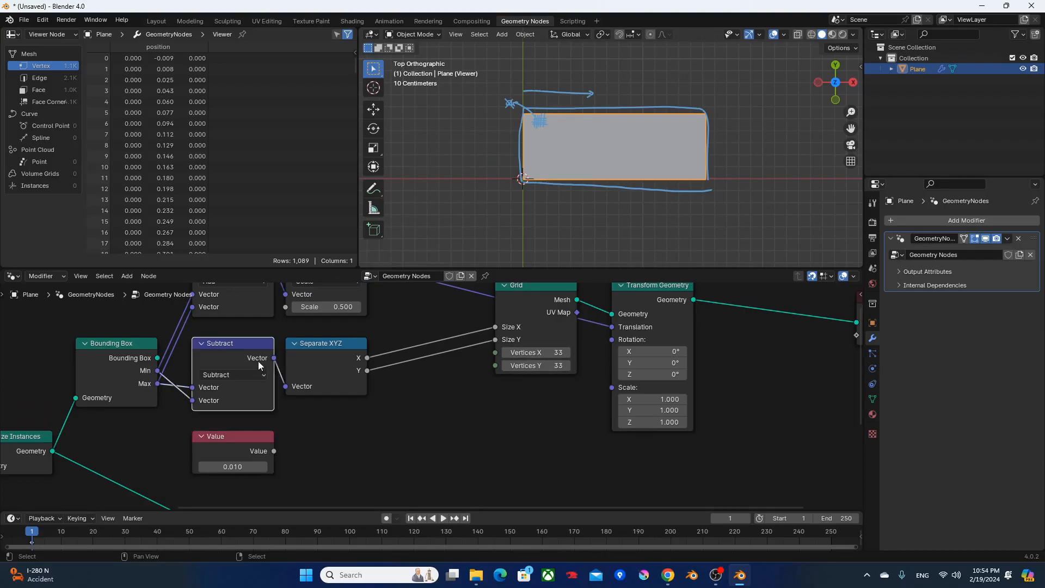
key(shift+d)
click(355, 428)
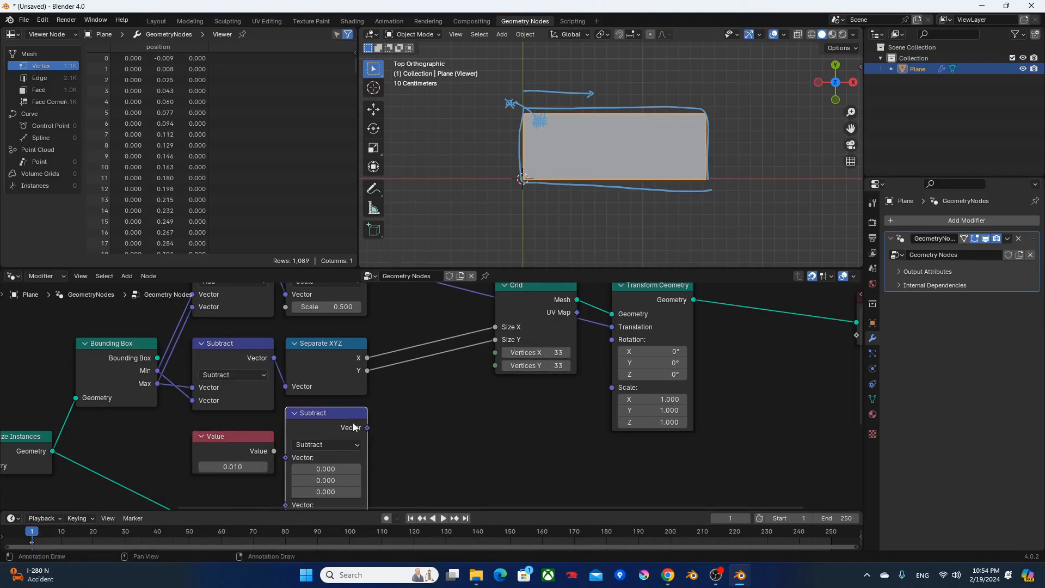
middle_drag(355, 428, 398, 351)
click(366, 368)
key(d)
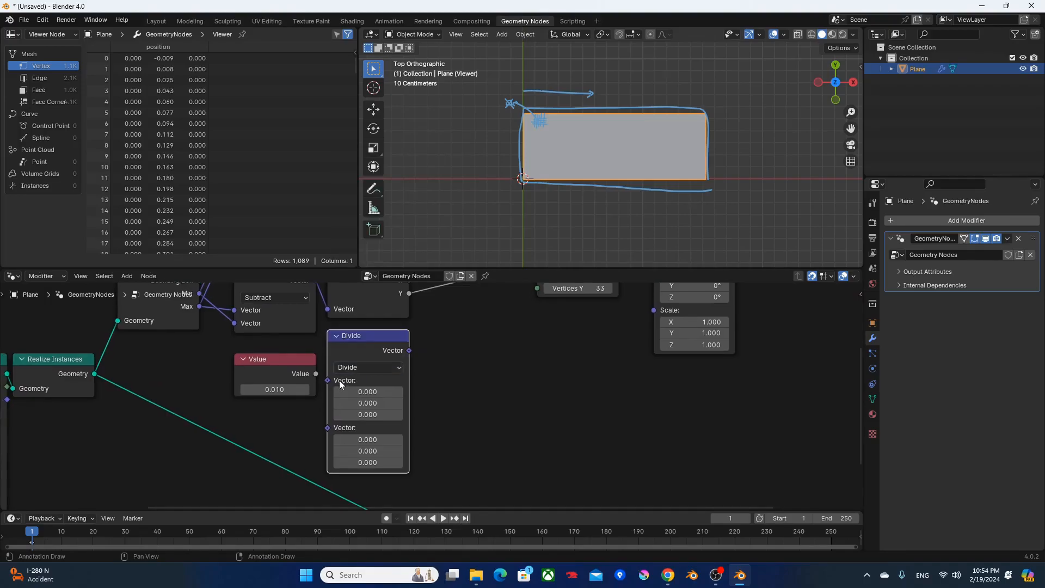
Connect Subtract's Vector output to Divide's first input and the Value node to its second input.
middle_drag(302, 333, 295, 393)
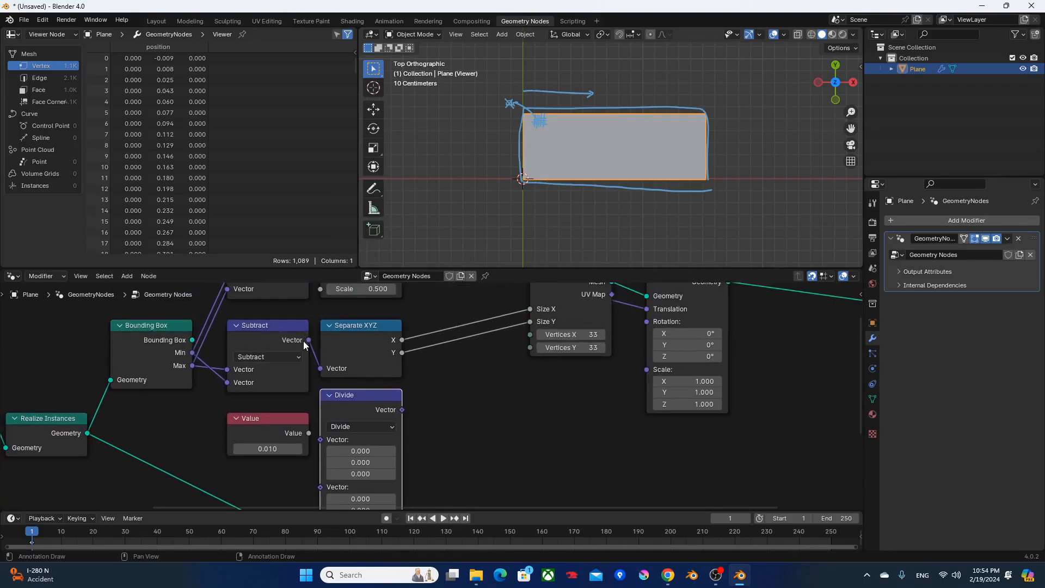
drag(308, 339, 320, 439)
middle_drag(413, 396, 436, 359)
drag(331, 396, 344, 417)
middle_drag(471, 371, 434, 388)
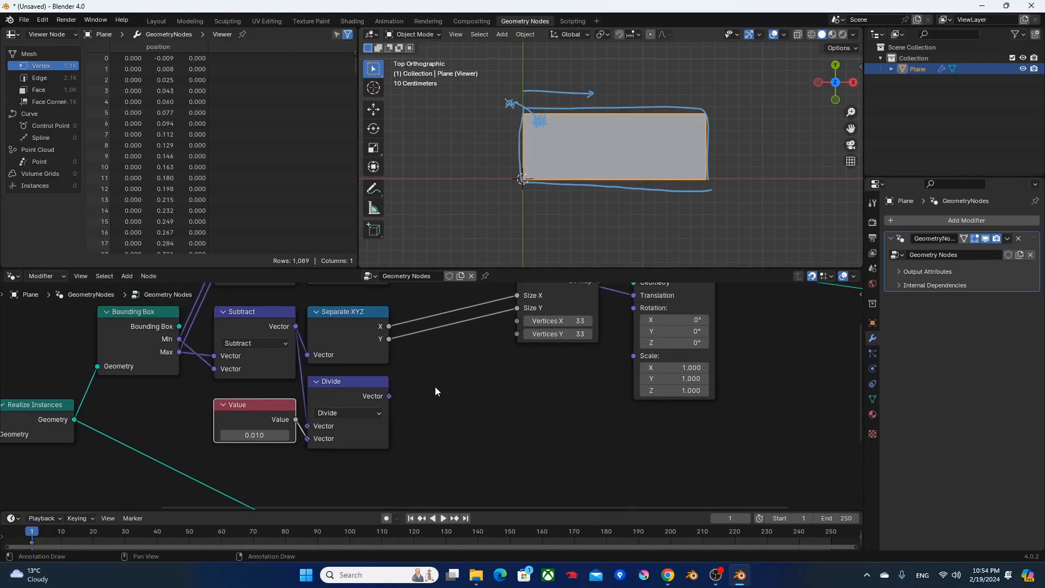
Duplicate Divide as an Add node beside it and connect Divide's Vector output to Add's first input.
click(436, 385)
click(342, 401)
key(shift+d)
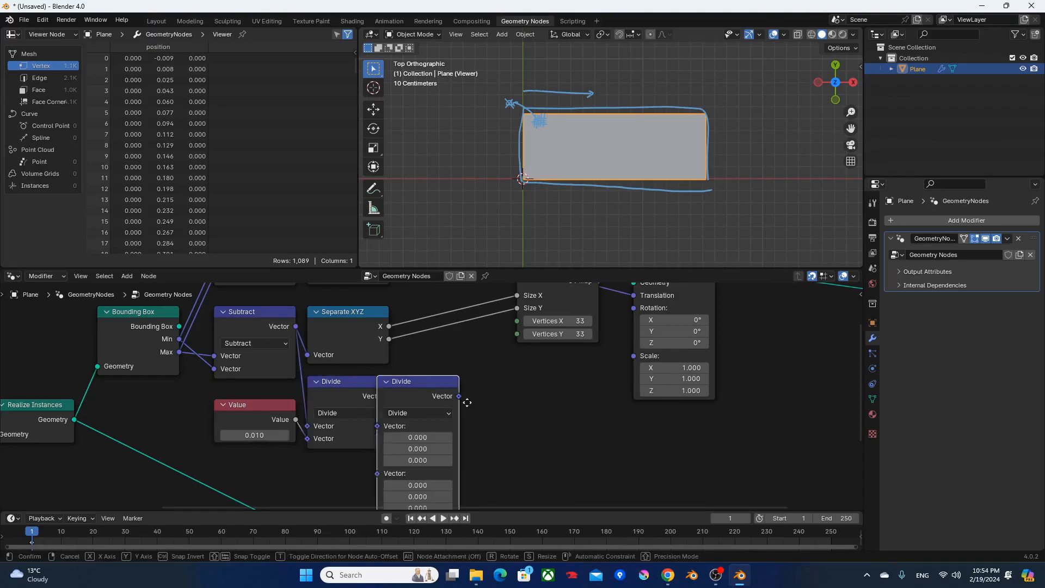
click(450, 394)
middle_drag(443, 409, 446, 380)
click(444, 378)
key(a)
alt+right_drag(376, 358, 442, 380)
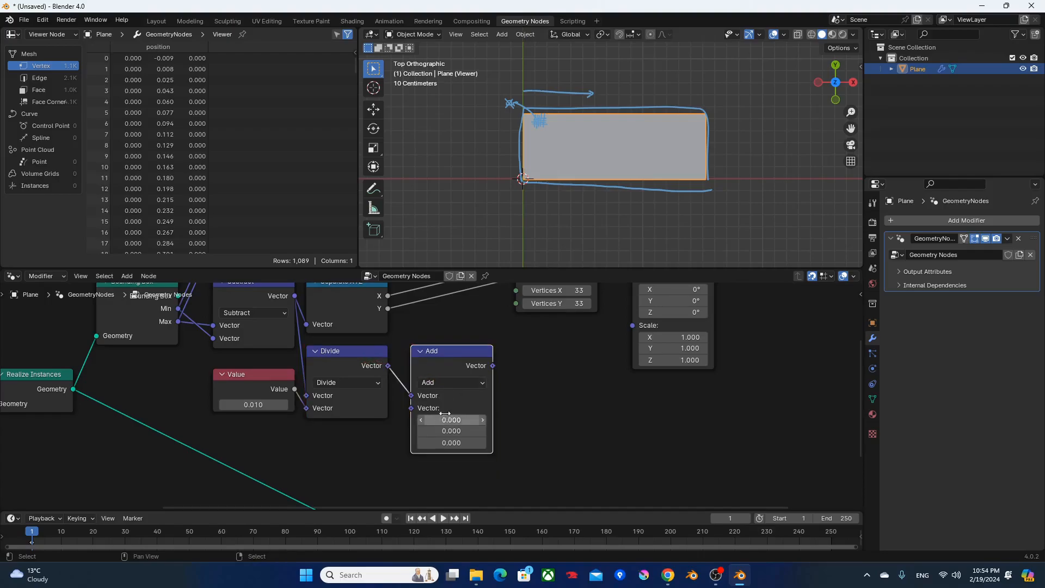
key(g)
click(429, 416)
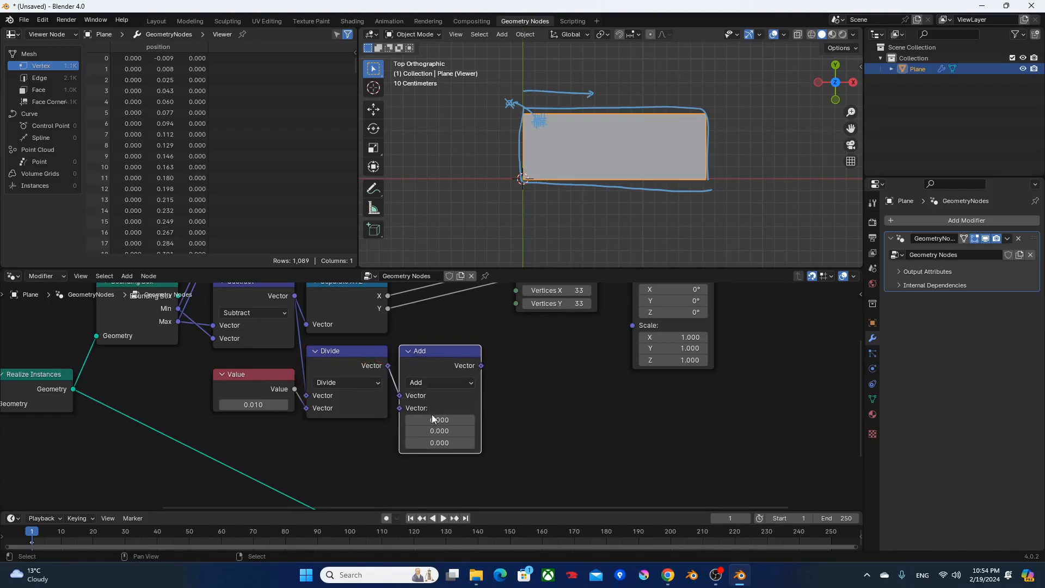
Set all three components of the new Add node's second vector to 1.
drag(439, 420, 440, 443)
text(1)
key(Return)
Duplicate Separate XYZ, place the copy after the new Add node, and feed it the Add node's Vector output.
middle_drag(535, 406, 411, 490)
click(232, 381)
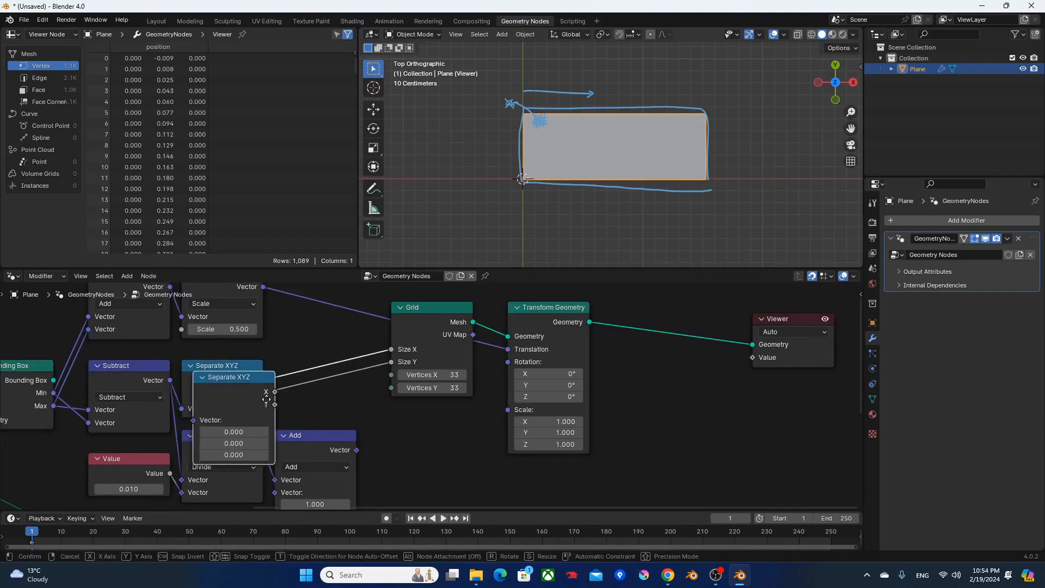
key(shift+d)
click(434, 443)
middle_drag(314, 441, 309, 401)
alt+right_drag(309, 402, 390, 423)
Move the Grid and Transform Geometry nodes horizontally to the right to make room for the new nodes.
middle_drag(504, 372, 450, 439)
drag(363, 309, 524, 380)
key(g)
key(x)
click(621, 356)
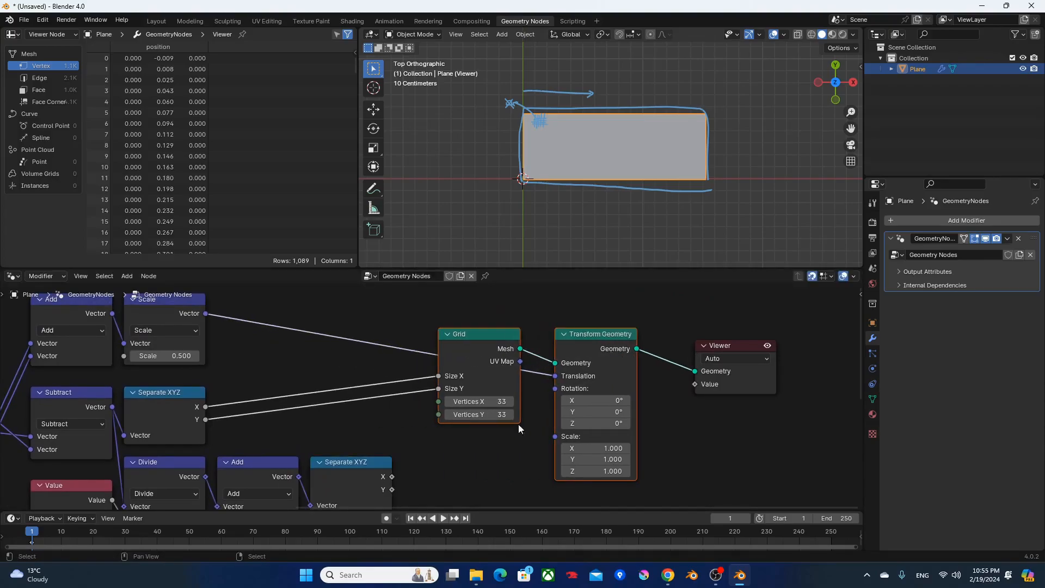
Connect the duplicated Separate XYZ's X and Y outputs to Grid's Vertices X and Vertices Y.
middle_drag(464, 468, 468, 422)
drag(396, 430, 443, 357)
drag(400, 443, 451, 372)
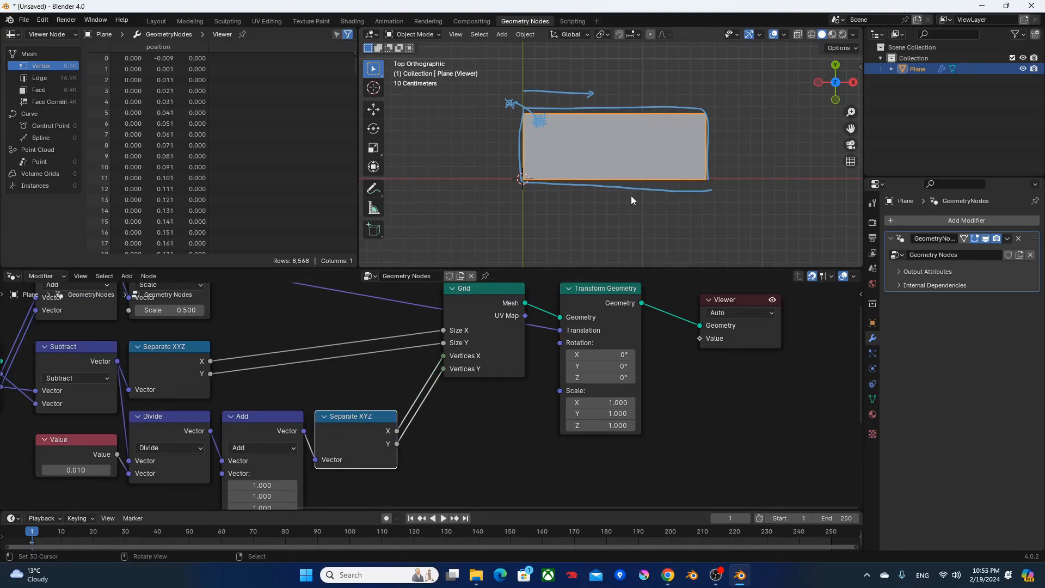
Inspect the grid's cell density up close in wireframe display and return to solid shading.
scroll(504, 206, up, 6)
scroll(520, 174, up, 4)
scroll(523, 116, up, 4)
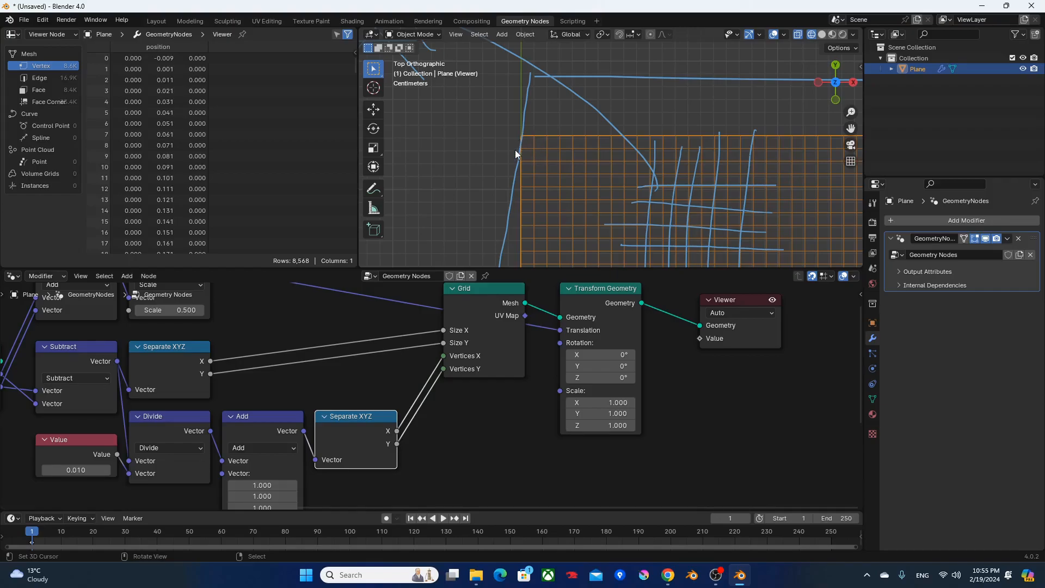
scroll(580, 182, down, 9)
shift+middle_drag(689, 179, 598, 127)
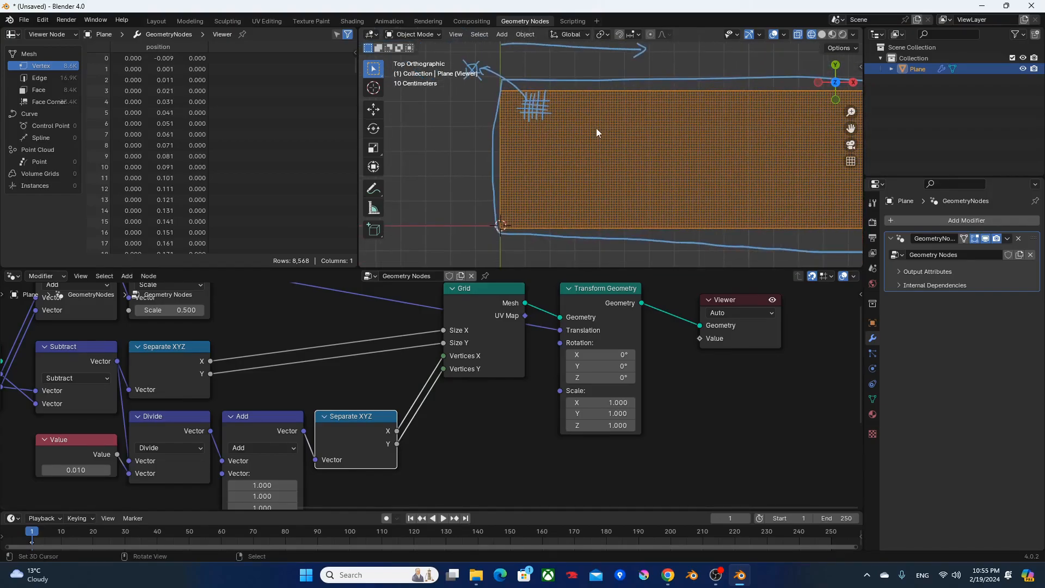
key(shift+z)
scroll(762, 164, down, 3)
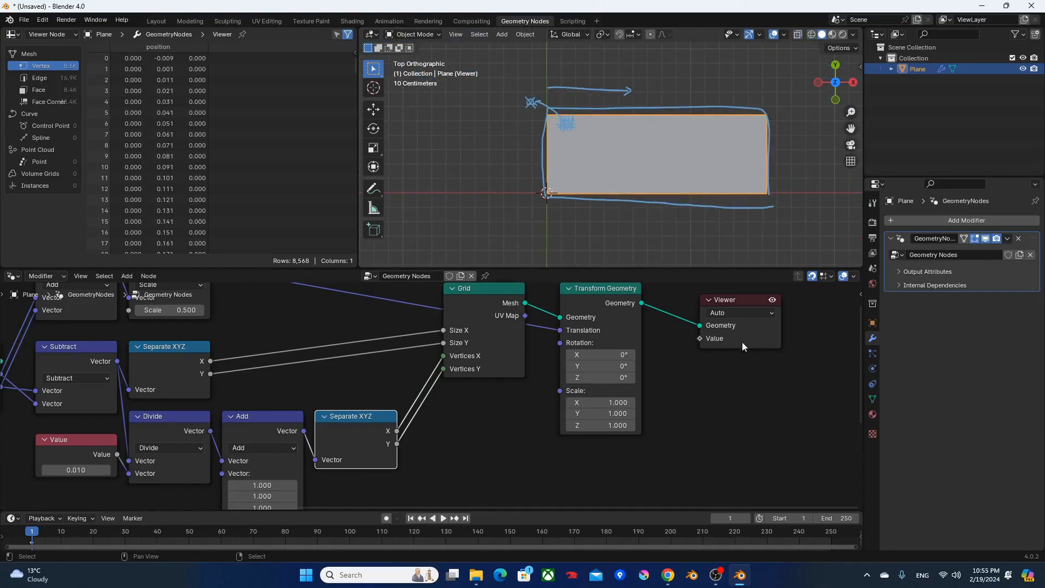
Move the Viewer node farther right and hide the unused sockets of Transform Geometry.
middle_drag(743, 342, 504, 388)
drag(502, 353, 607, 354)
click(377, 357)
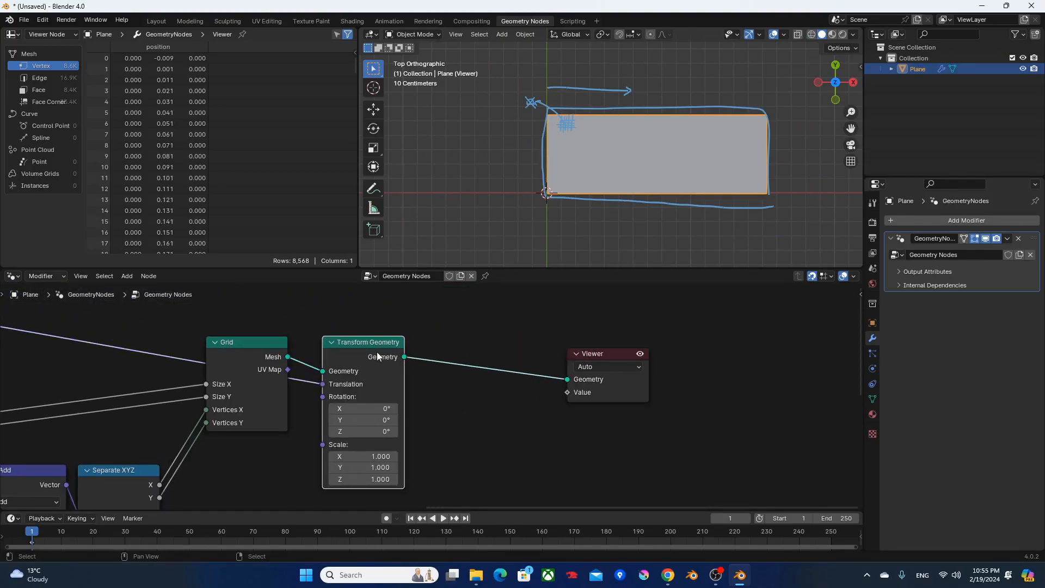
key(ctrl+h)
Insert an Instance on Points node between Transform Geometry and the Viewer.
key(F3)
text(iop)
key(Return)
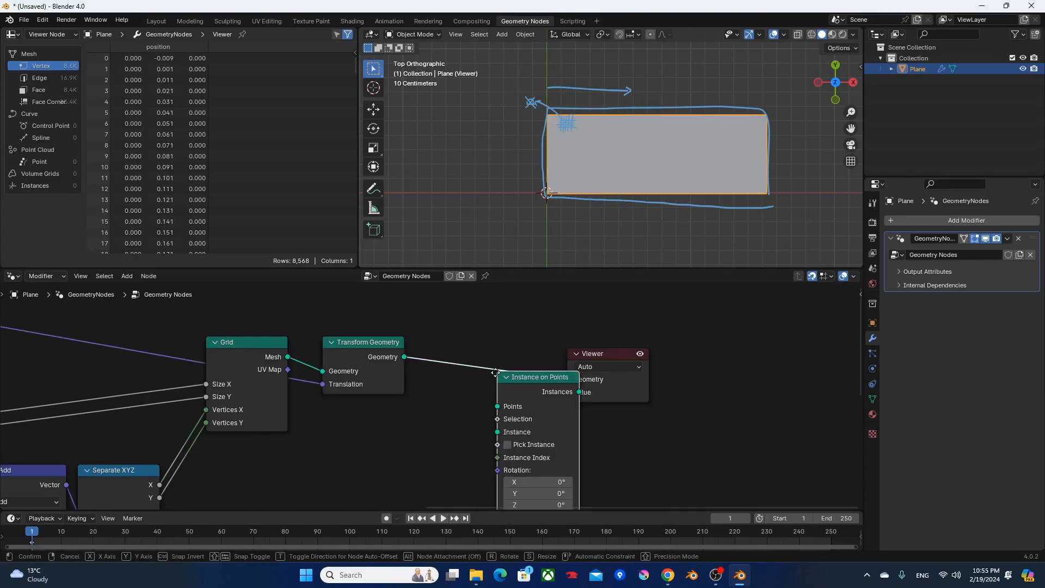
click(444, 340)
Add a second Grid node below the first and connect the Value node to both its Size X and Size Y.
scroll(310, 468, down, 2)
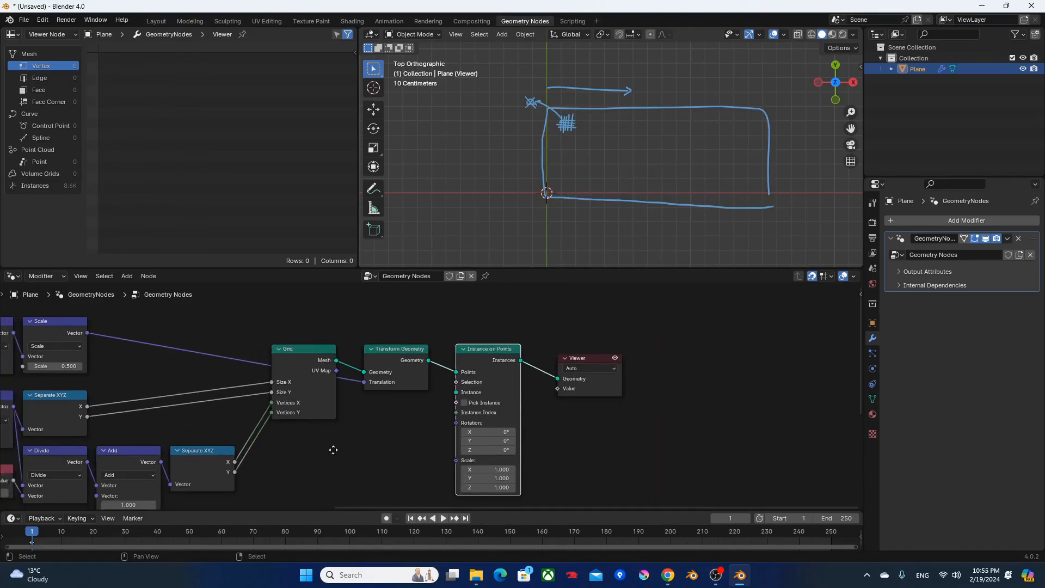
middle_drag(320, 455, 432, 362)
key(F3)
text(grid)
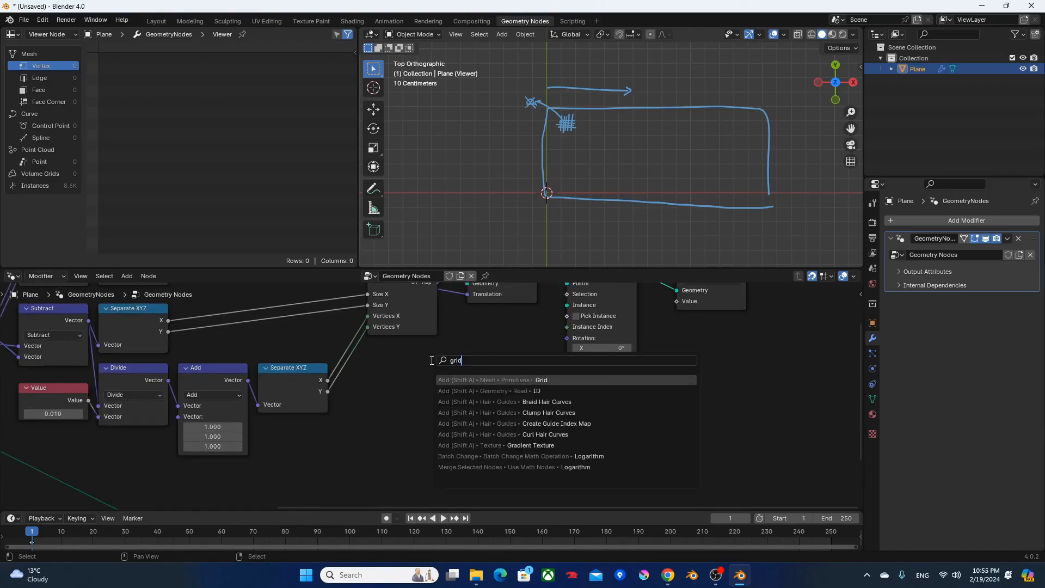
key(Return)
click(401, 380)
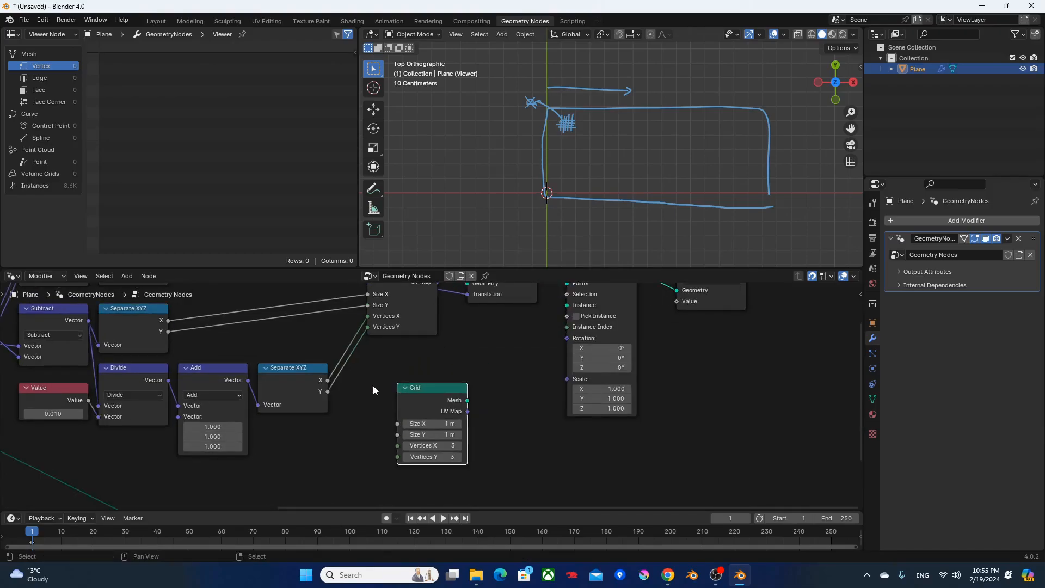
drag(88, 400, 398, 424)
shift+right_drag(391, 402, 348, 437)
Set the second Grid's Vertices X and Y to 2 and connect its Mesh to Instance on Points' Instance input.
drag(364, 421, 440, 456)
text(2)
key(Return)
middle_drag(516, 372, 447, 433)
alt+right_drag(380, 450, 575, 343)
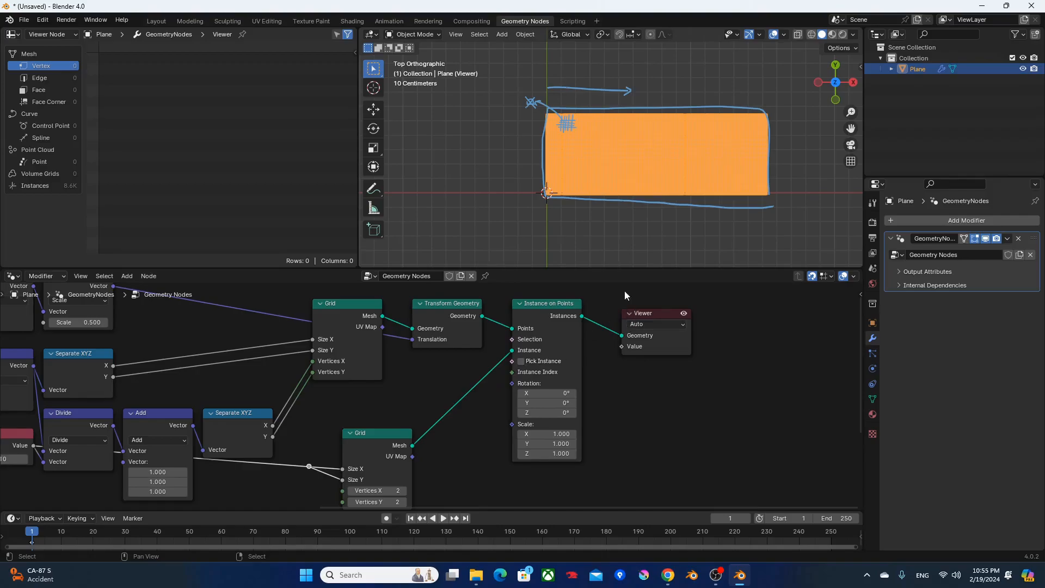
Examine the small instanced grid squares up close in the viewport.
key(z)
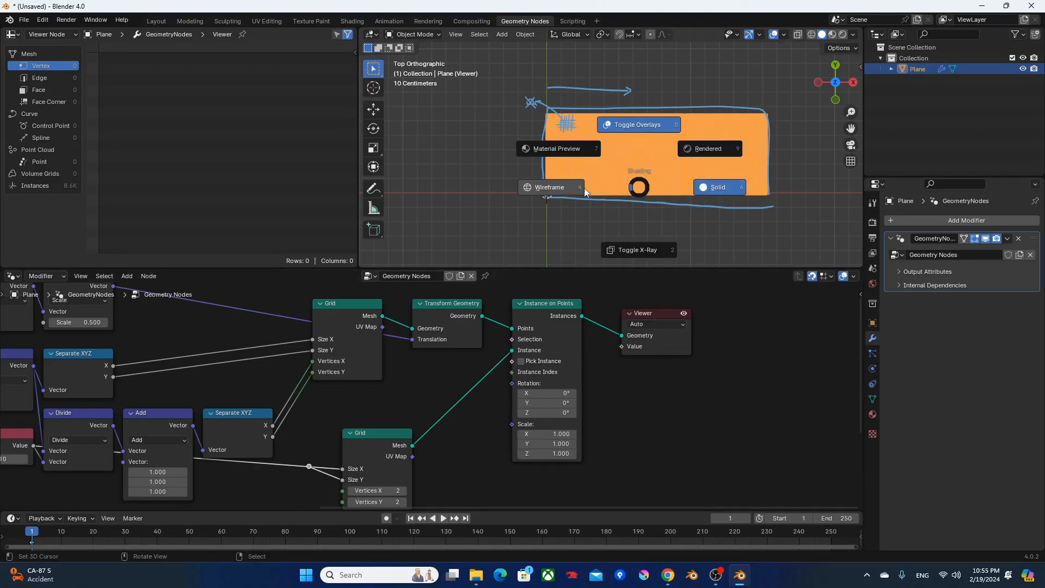
click(581, 191)
scroll(670, 195, up, 5)
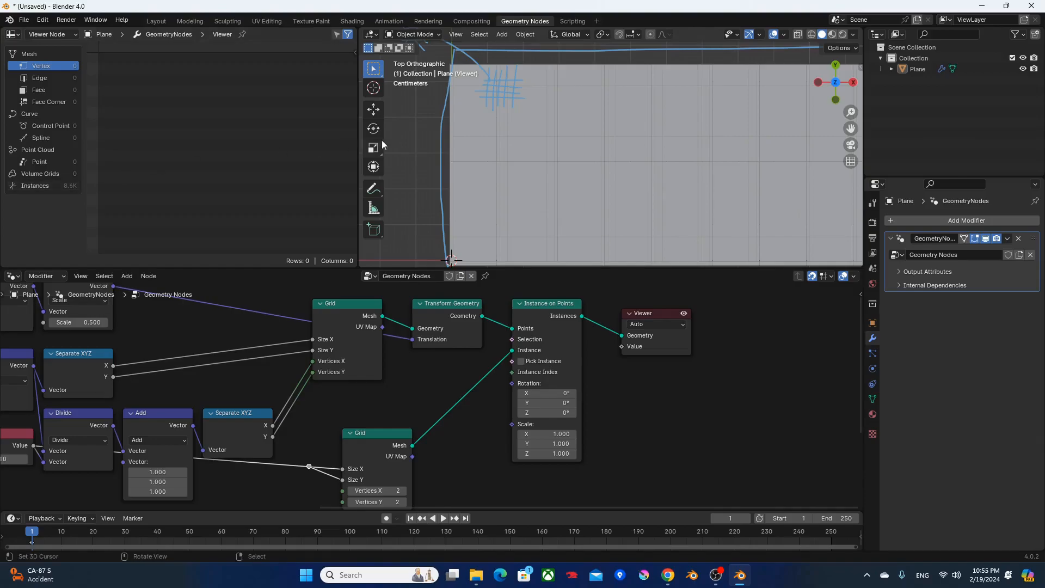
scroll(455, 136, up, 6)
scroll(531, 155, down, 6)
scroll(530, 154, down, 2)
Move the Viewer and Group Output nodes farther right to free space in the node tree.
drag(640, 315, 769, 316)
scroll(665, 351, down, 3)
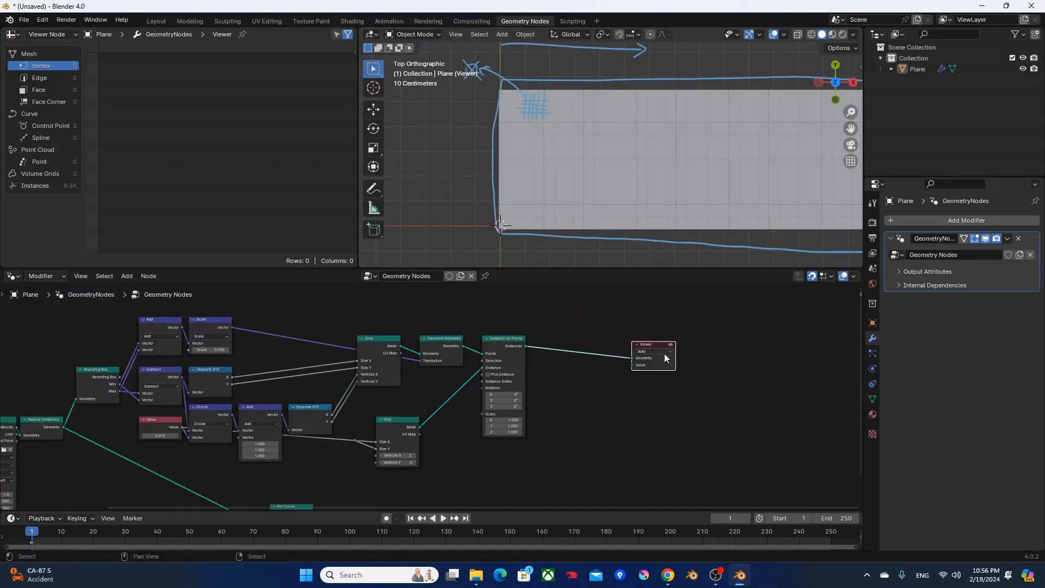
middle_drag(327, 442, 376, 365)
drag(397, 444, 709, 426)
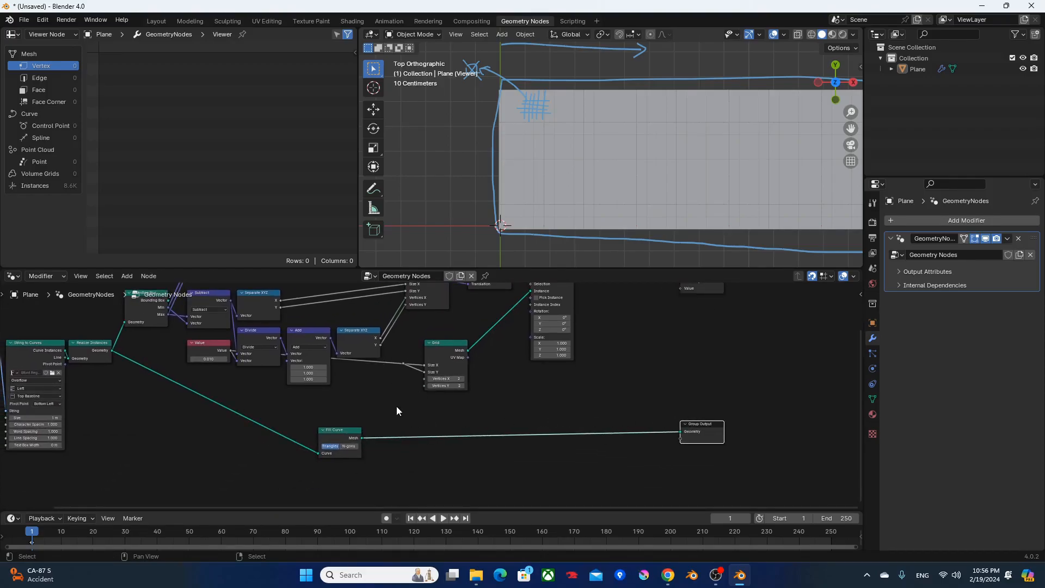
Compare the filled text with the instanced squares by previewing Fill Curve and Instance on Points in turn.
ctrl+shift+click(338, 436)
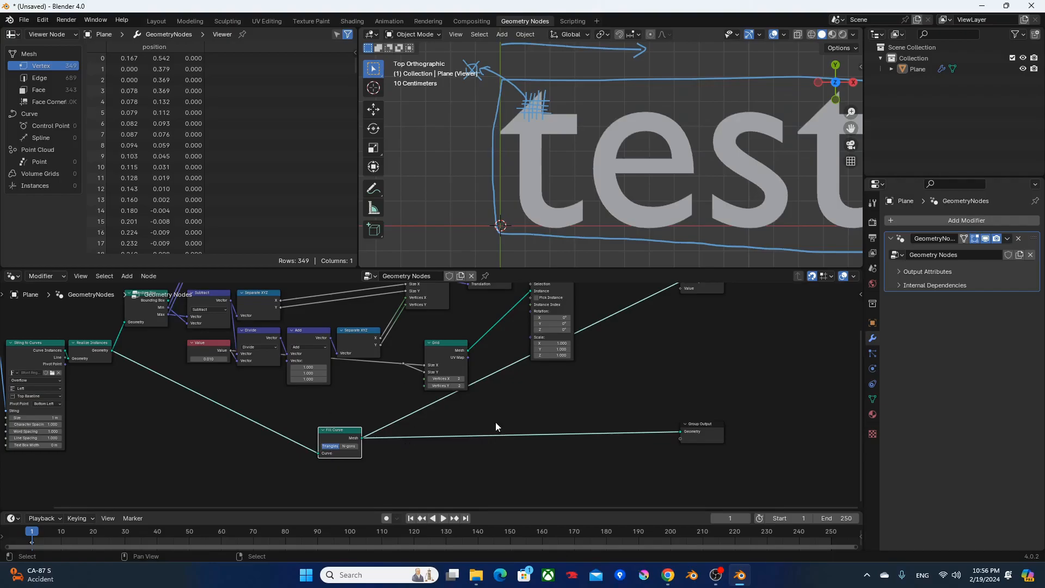
middle_drag(475, 427, 434, 477)
ctrl+shift+click(514, 327)
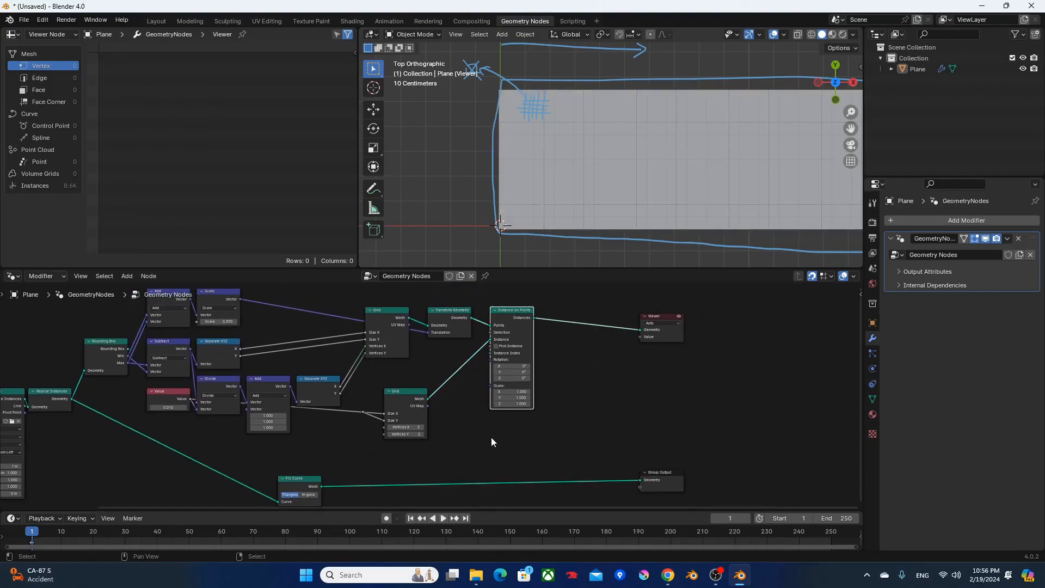
Add a Raycast node beside Fill Curve and connect Fill Curve's Mesh to its Target Geometry input.
scroll(493, 442, up, 2)
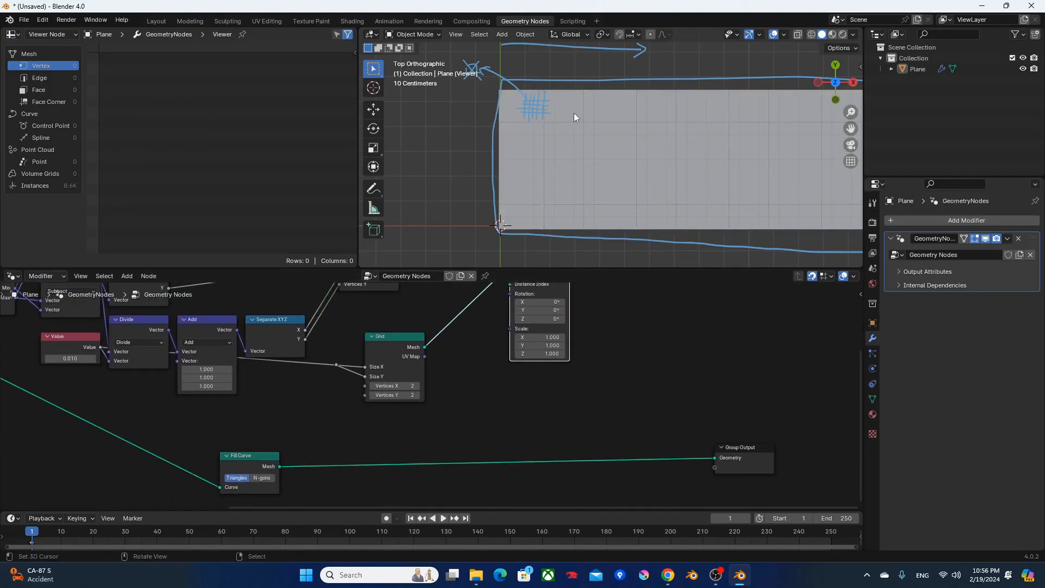
click(466, 413)
key(F3)
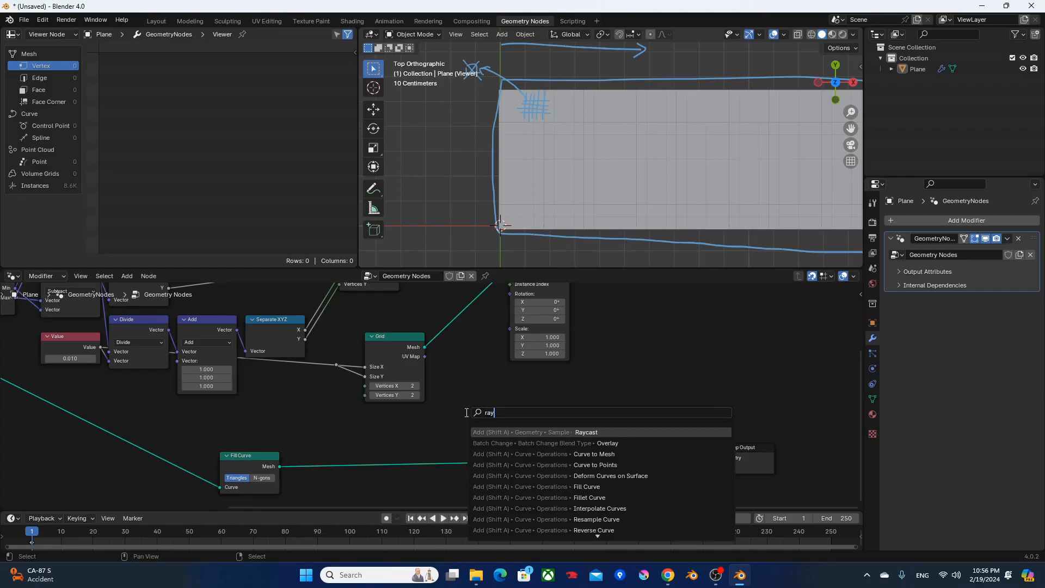
key(Return)
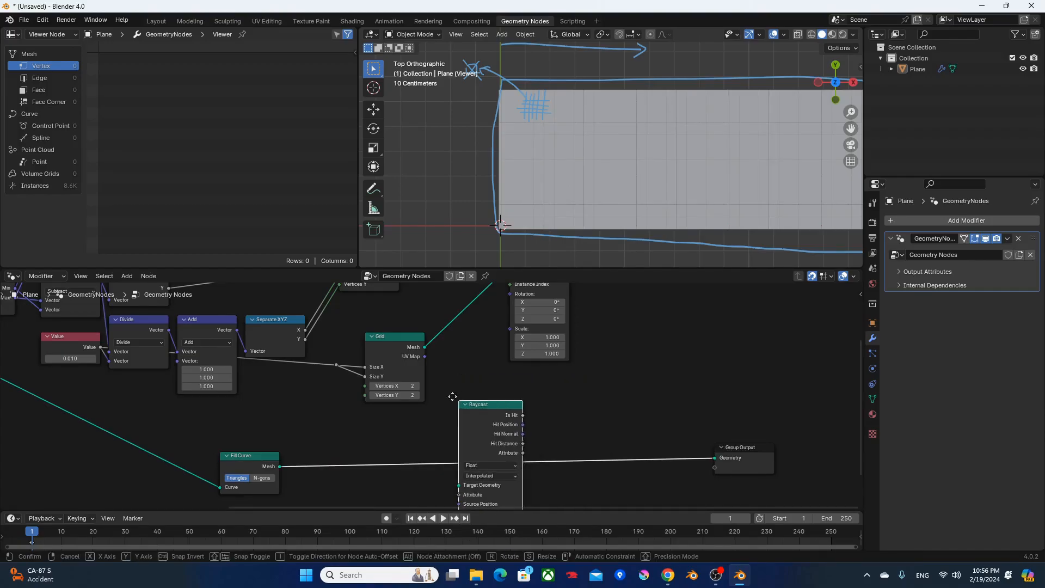
click(423, 388)
middle_drag(488, 403, 518, 373)
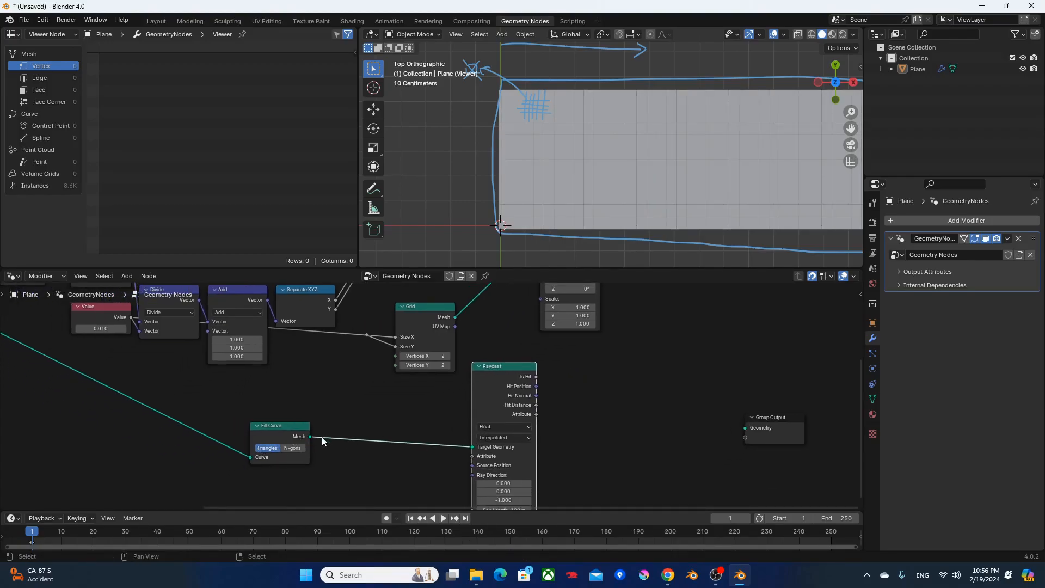
Connect Raycast's Is Hit output to the Selection input of Instance on Points.
middle_drag(581, 404, 490, 468)
scroll(540, 438, up, 5)
scroll(472, 426, down, 3)
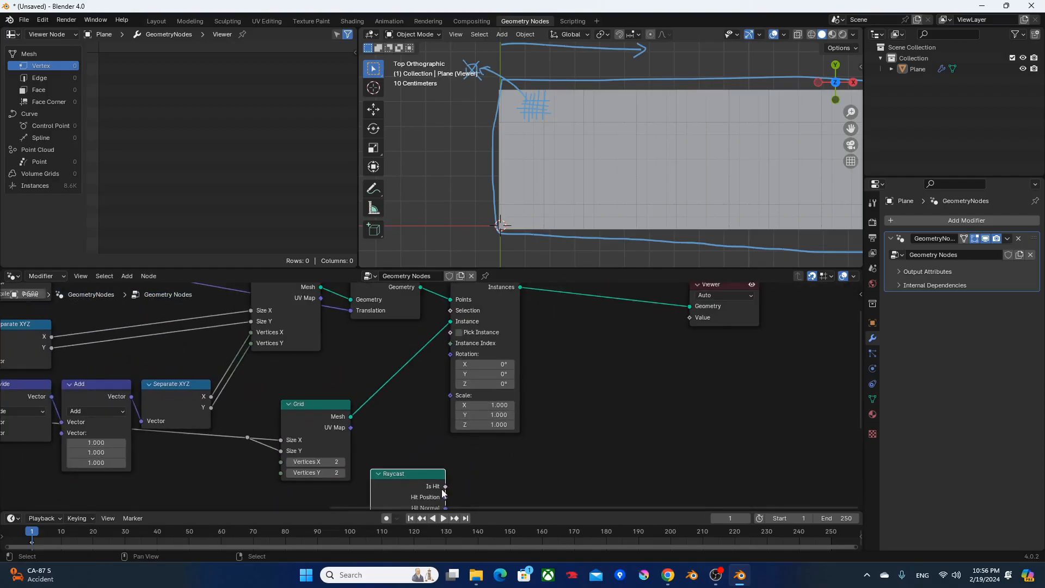
drag(445, 486, 526, 309)
shift+middle_drag(683, 209, 709, 186)
scroll(579, 206, up, 4)
scroll(577, 428, down, 4)
Hide the unused sockets of the Raycast node.
middle_drag(586, 387, 593, 325)
middle_drag(561, 359, 584, 321)
click(448, 368)
key(ctrl+h)
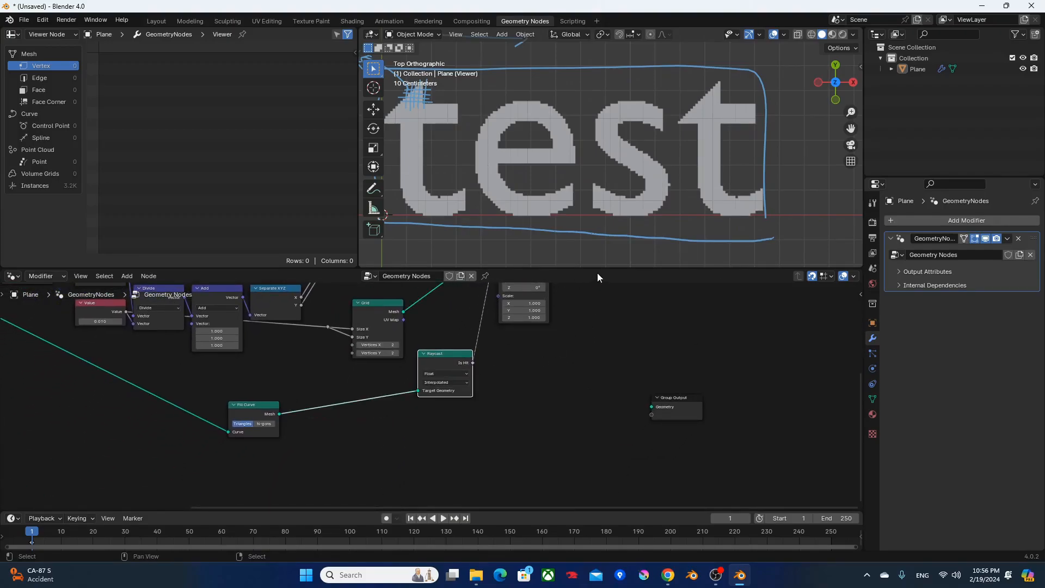
Enlarge the node editor area upward and move the Raycast node closer to Fill Curve, below the second Grid.
drag(598, 274, 597, 191)
middle_drag(561, 286, 577, 362)
scroll(553, 410, up, 4)
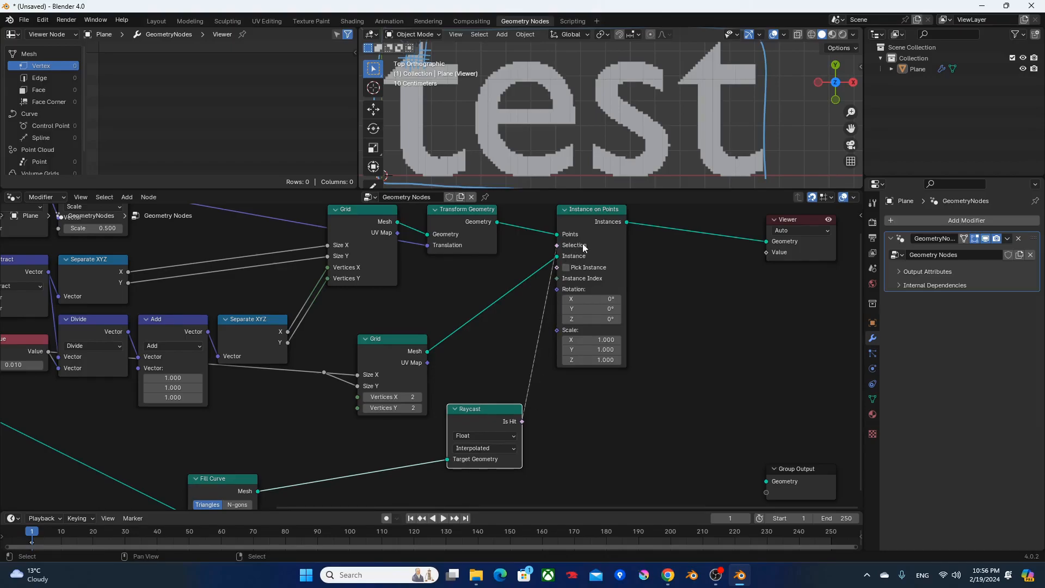
drag(488, 411, 428, 441)
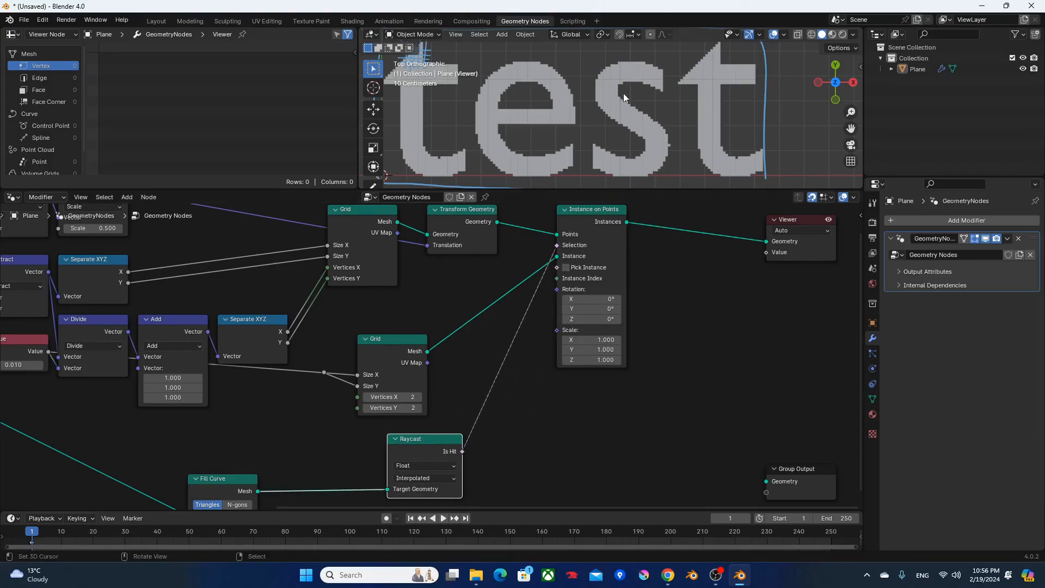
scroll(625, 90, down, 2)
shift+middle_drag(596, 132, 628, 137)
drag(437, 440, 401, 443)
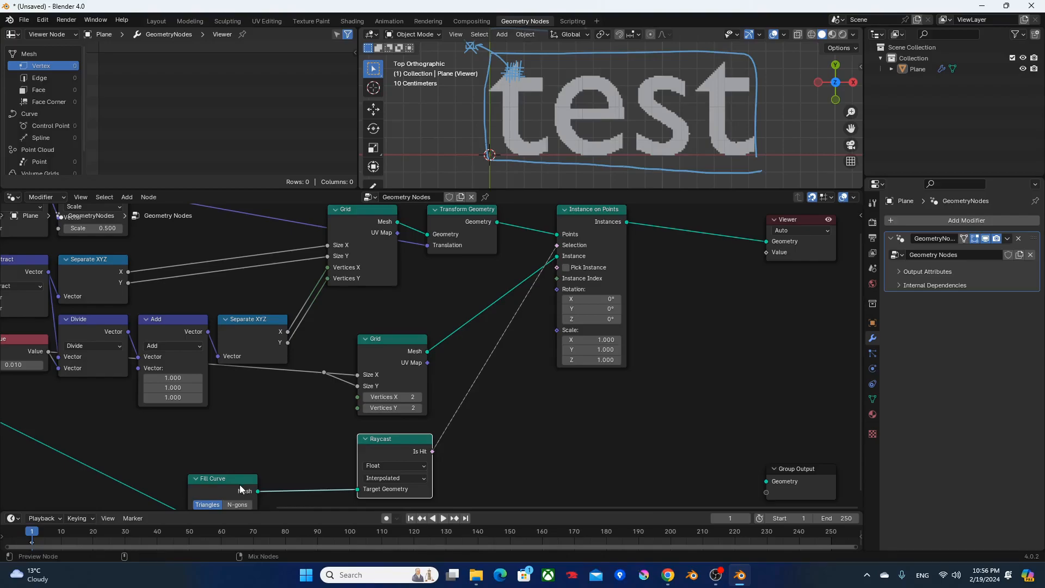
Preview the Fill Curve output to see the smooth filled text in the viewport.
scroll(558, 128, up, 4)
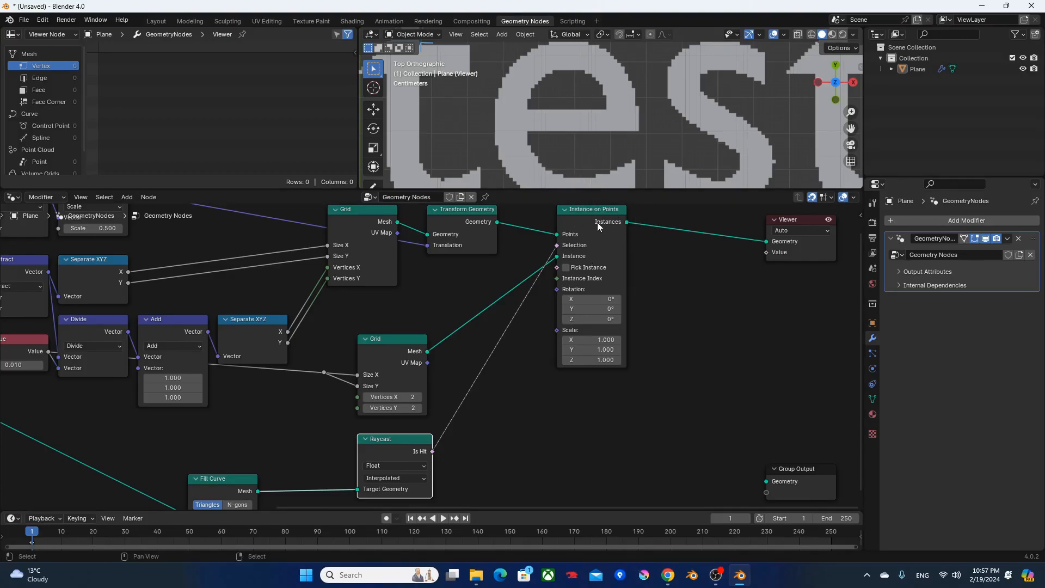
middle_drag(526, 391, 567, 324)
ctrl+shift+click(279, 410)
scroll(626, 109, down, 3)
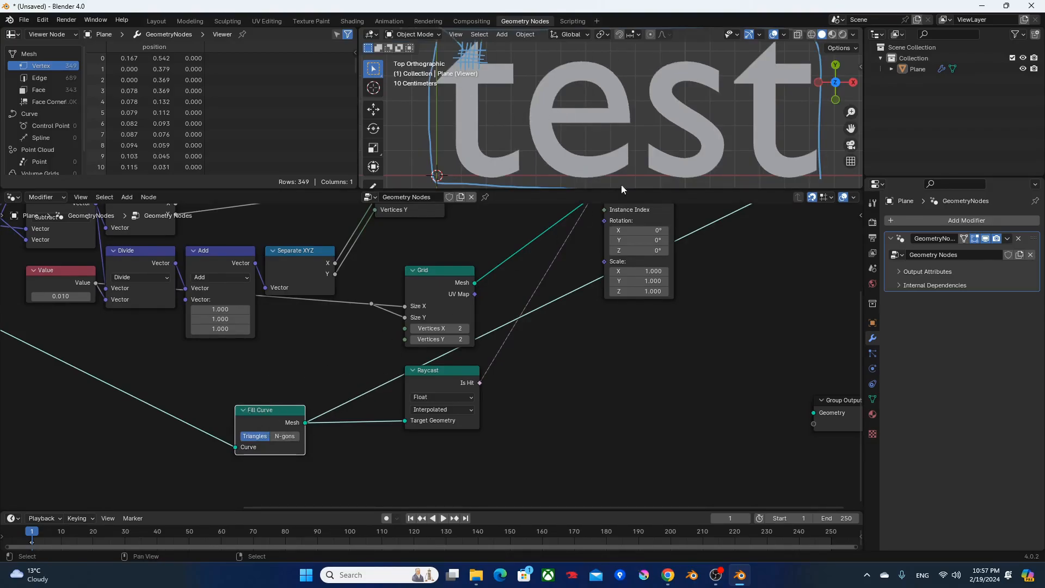
Maximize the 3D viewport and remove the existing annotation layer.
key(ctrl+space)
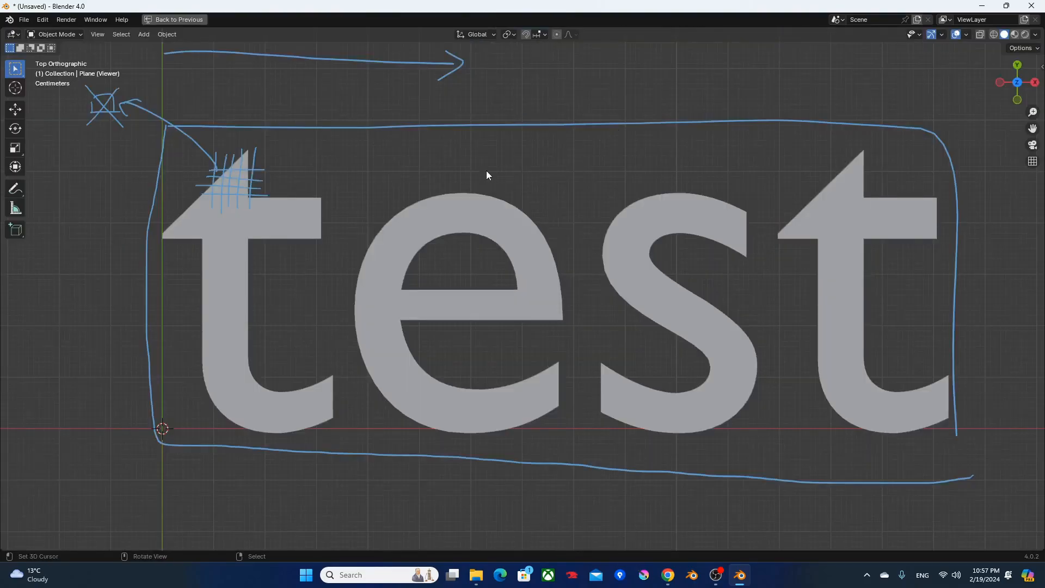
key(d+x)
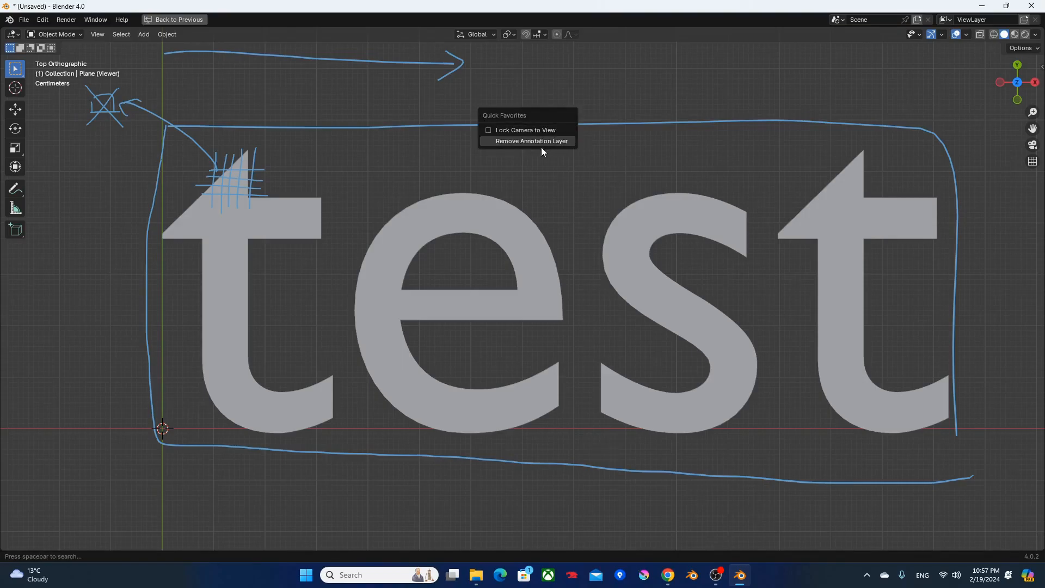
click(541, 147)
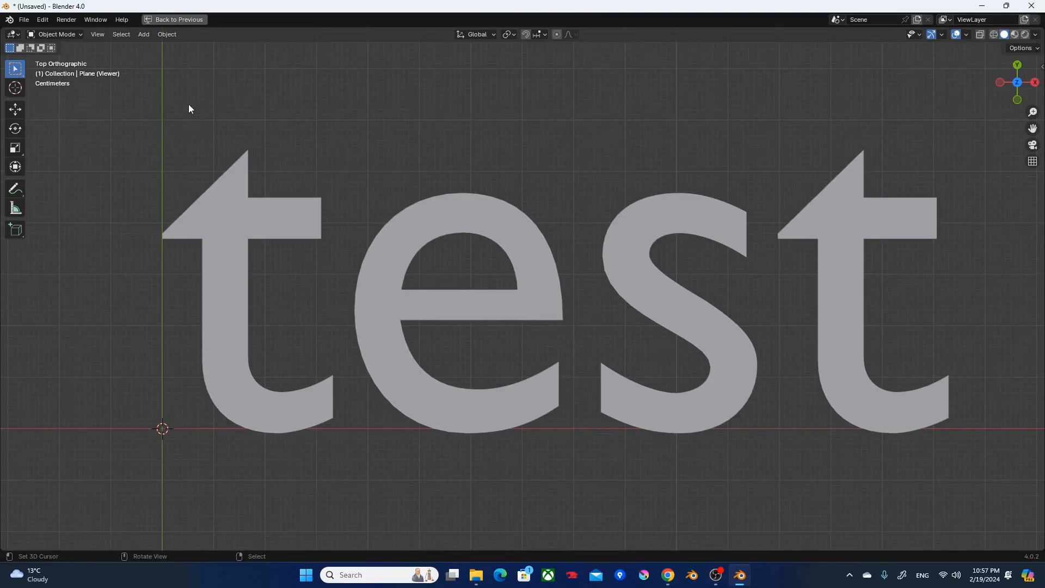
Annotate the text with an arrow to a vertical line through the "e", labelling the sides "particle mesh" and "base mesh", and restore the layout.
drag(166, 115, 447, 116)
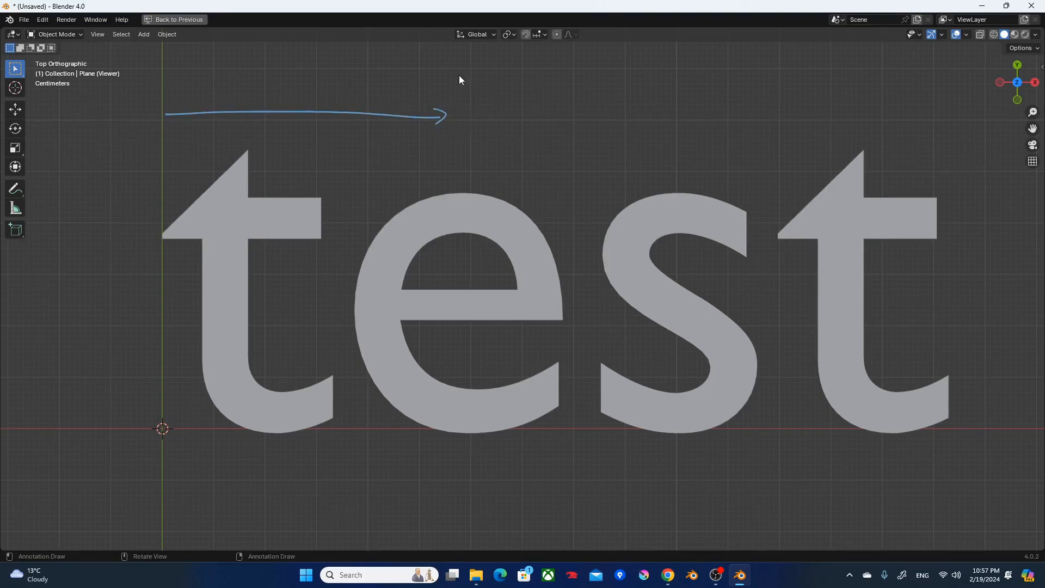
drag(453, 68, 450, 460)
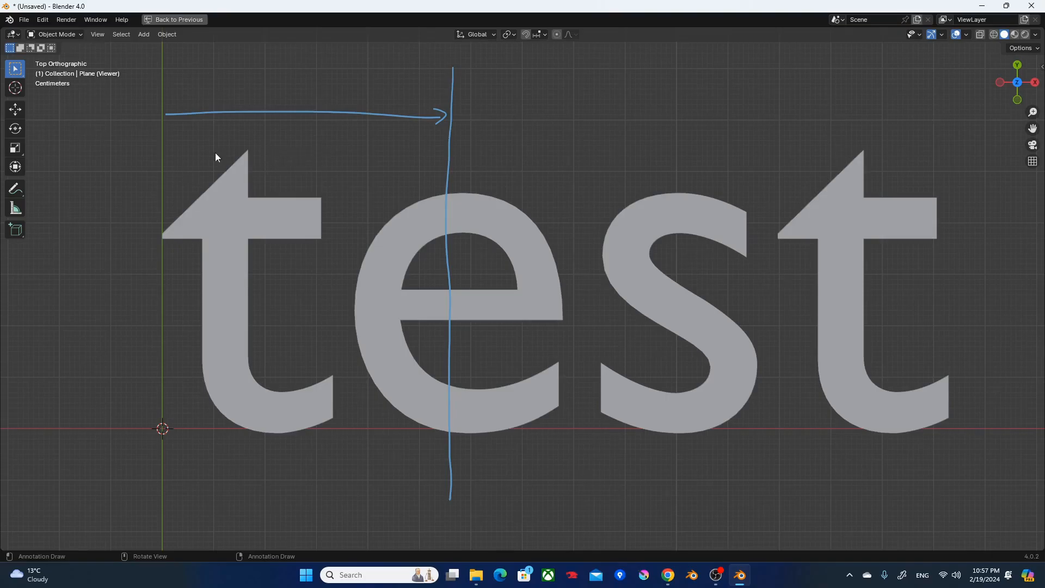
mouse_move(273, 131)
mouse_down()
mouse_move(274, 157)
mouse_move(272, 139)
mouse_up()
drag(292, 135, 314, 142)
mouse_move(309, 132)
mouse_down()
mouse_move(359, 133)
mouse_move(303, 147)
mouse_move(343, 149)
mouse_up()
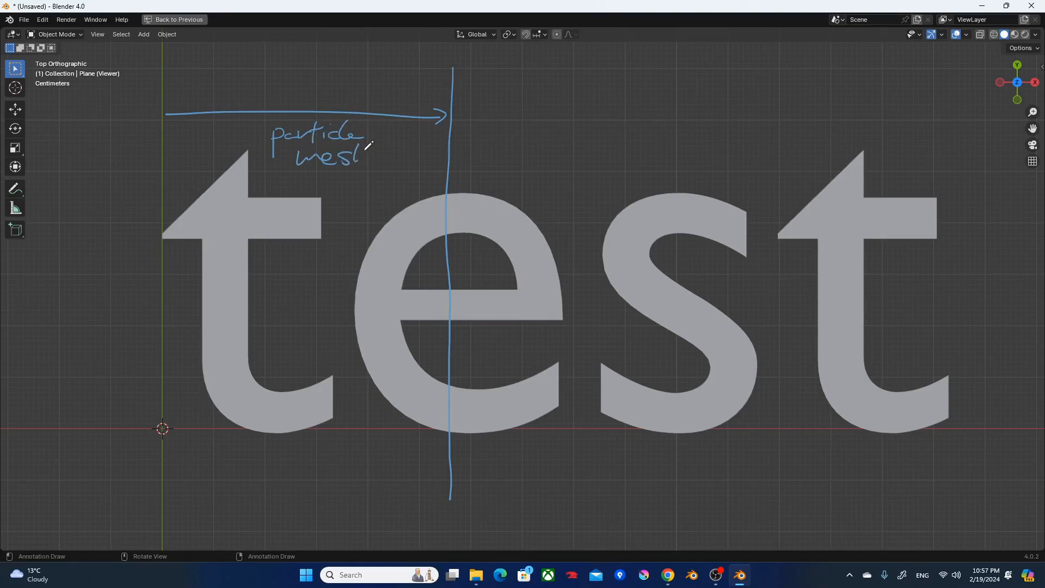
mouse_move(625, 115)
mouse_down()
mouse_move(624, 137)
mouse_move(665, 139)
mouse_move(689, 124)
mouse_move(694, 140)
mouse_up()
drag(622, 174, 665, 170)
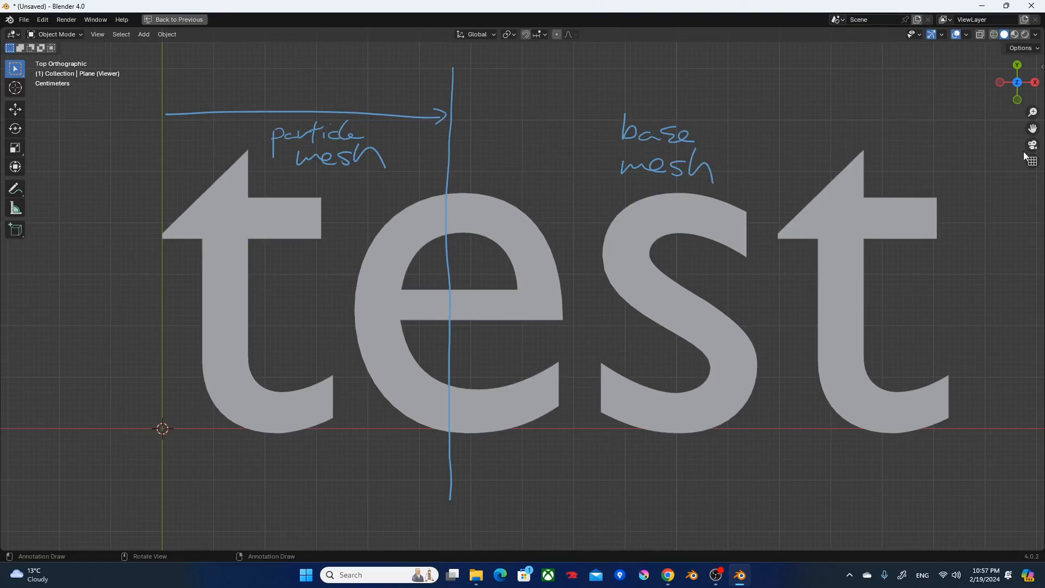
key(ctrl+space)
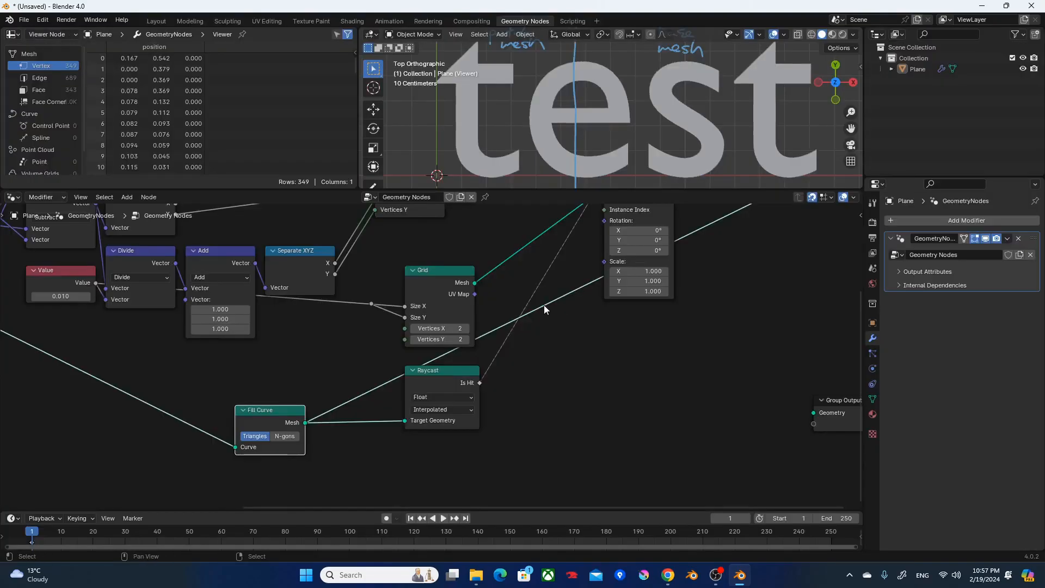
Preview Instance on Points and examine the text made of squares against the annotations in a maximized viewport.
scroll(525, 288, down, 1)
middle_drag(536, 297, 504, 411)
ctrl+shift+click(601, 283)
shift+middle_drag(530, 83, 556, 112)
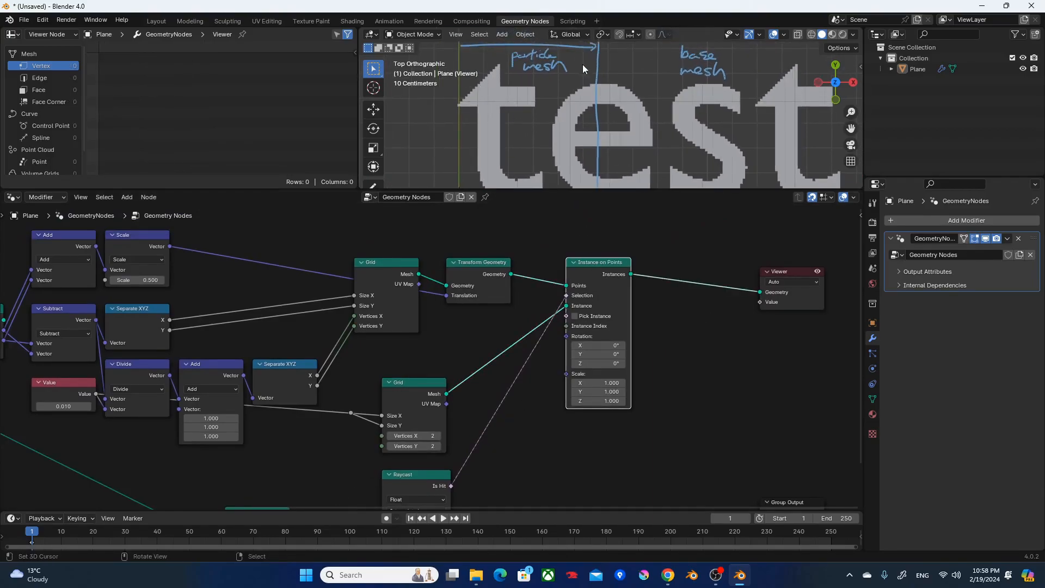
key(ctrl+space)
shift+middle_drag(492, 284, 484, 245)
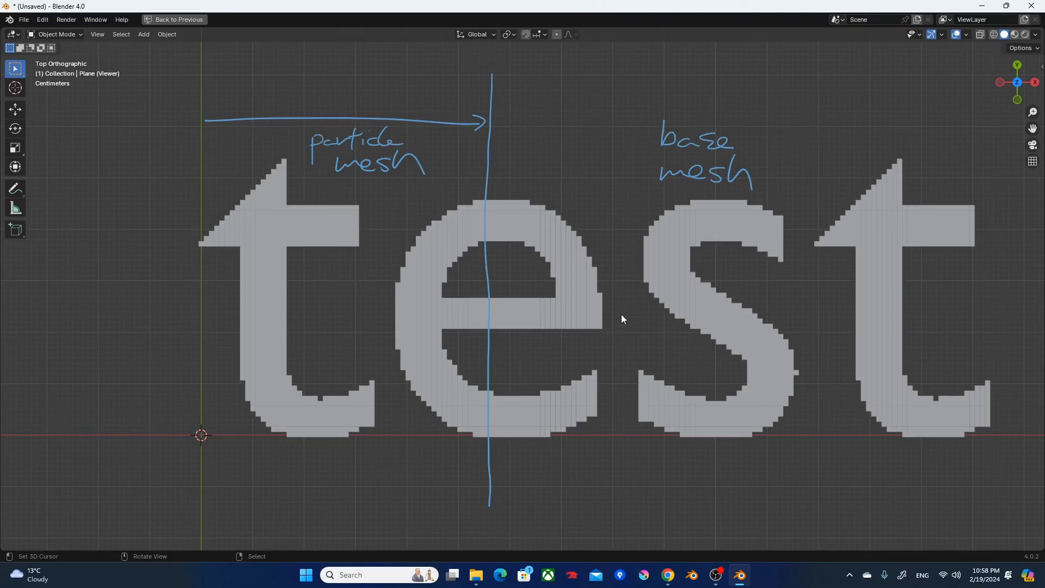
key(ctrl+space)
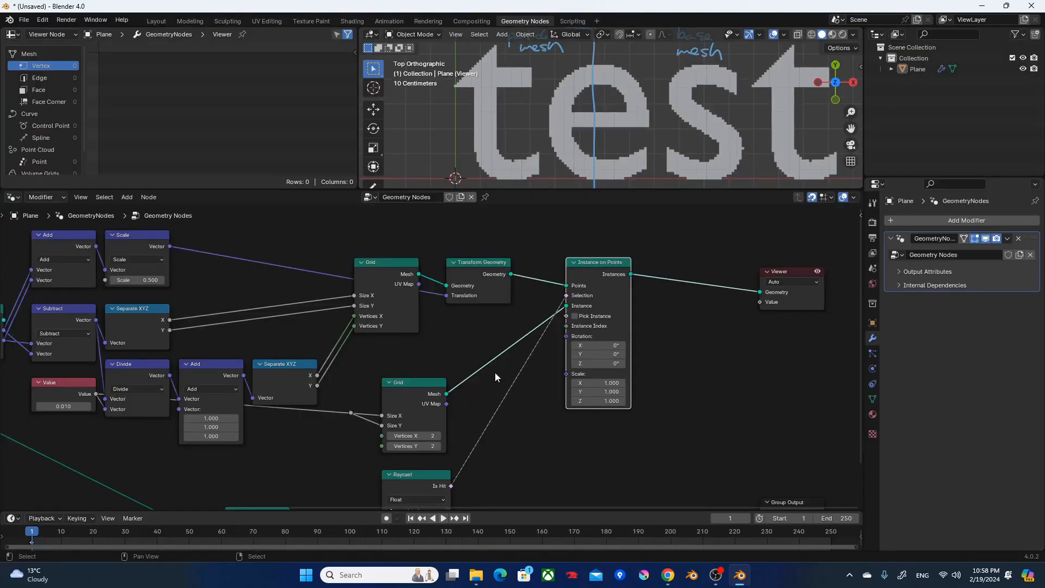
Add a second Bounding Box node fed by Realize Instances' Geometry and preview it in the viewport.
scroll(480, 420, down, 3)
middle_drag(515, 419, 647, 337)
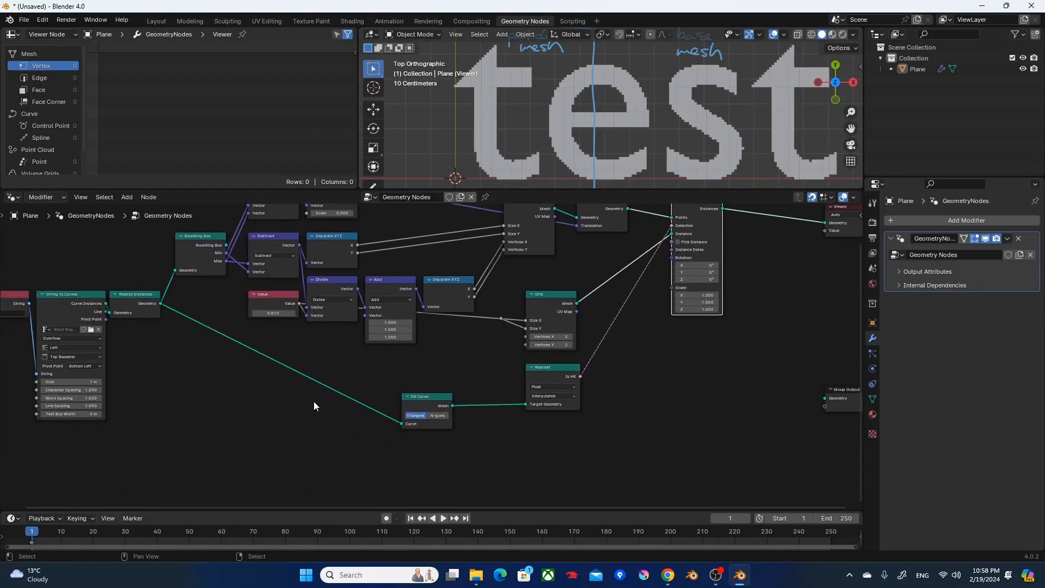
click(225, 403)
key(F3)
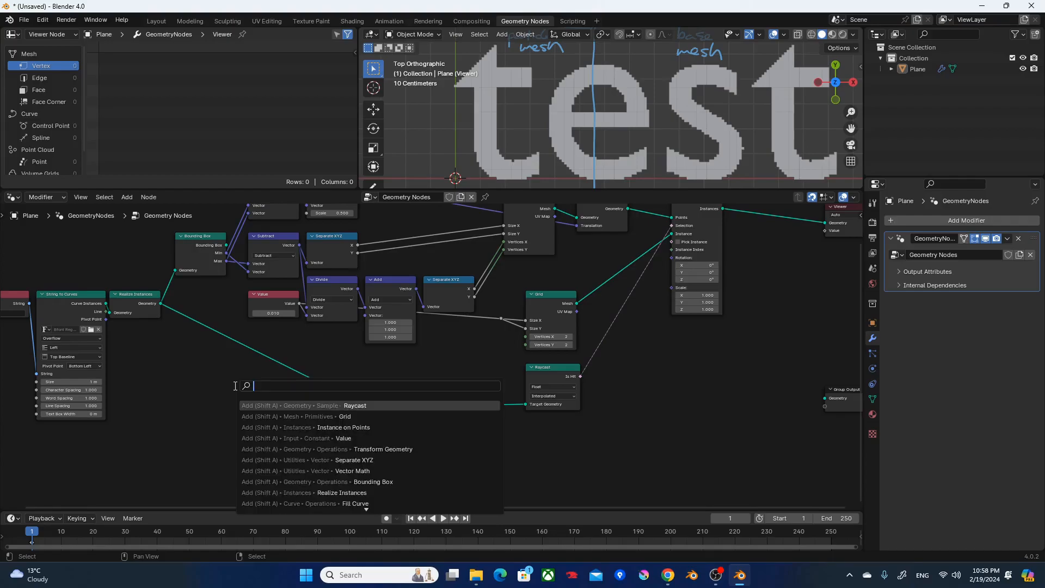
text(bb)
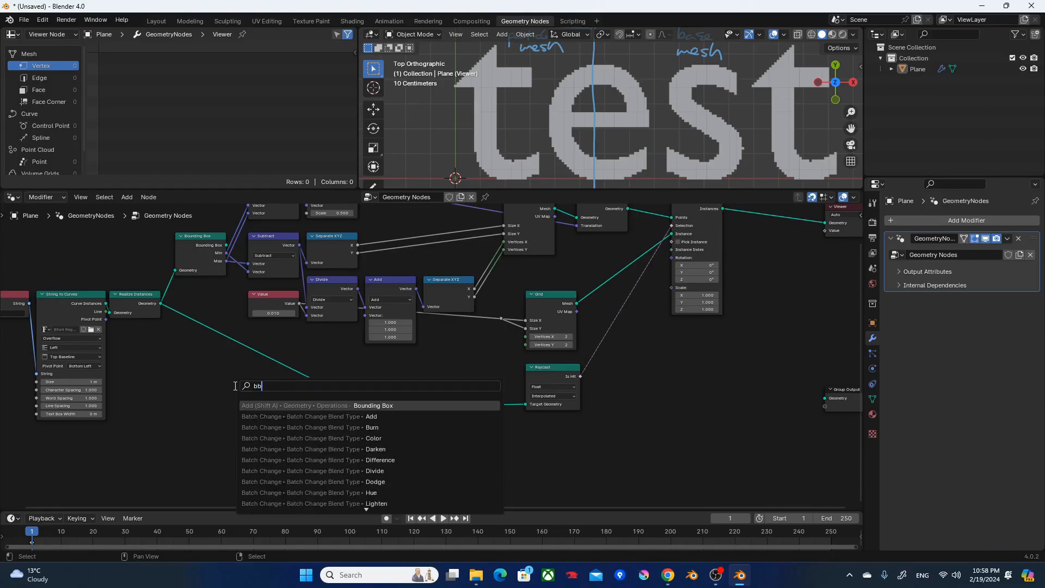
key(Return)
click(184, 430)
alt+right_drag(140, 301, 207, 443)
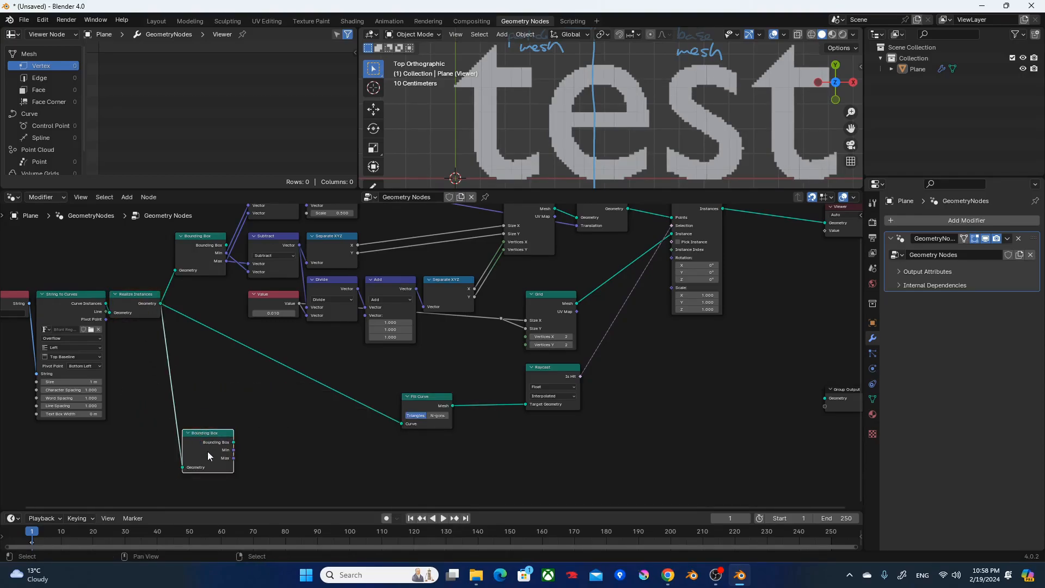
ctrl+shift+click(207, 450)
mouse_move(576, 120)
shift+middle_down()
mouse_move(538, 125)
mouse_move(529, 136)
shift+middle_up()
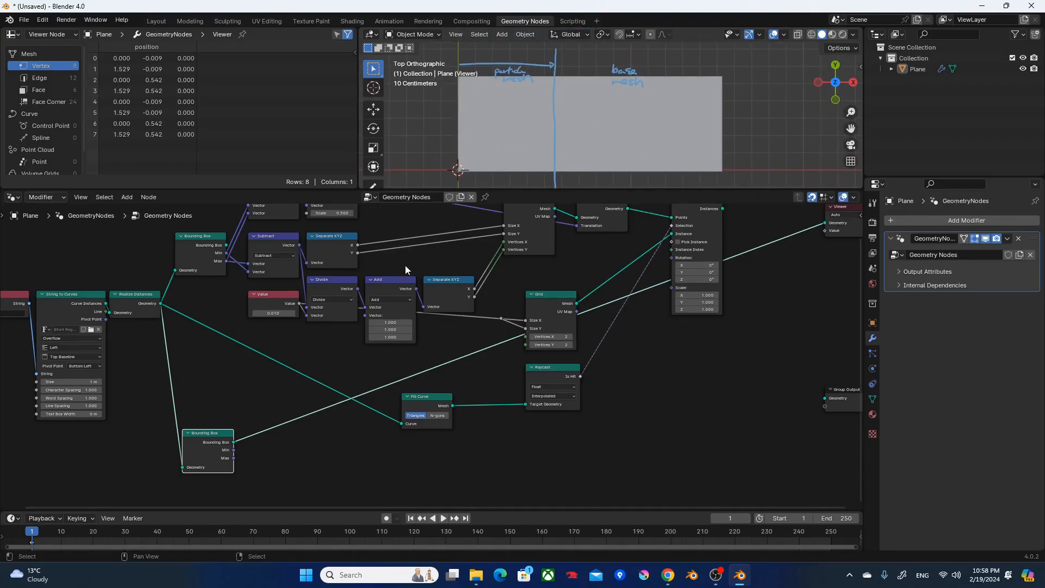
Insert a Transform Geometry node on the output of the new Bounding Box.
scroll(257, 469, up, 3)
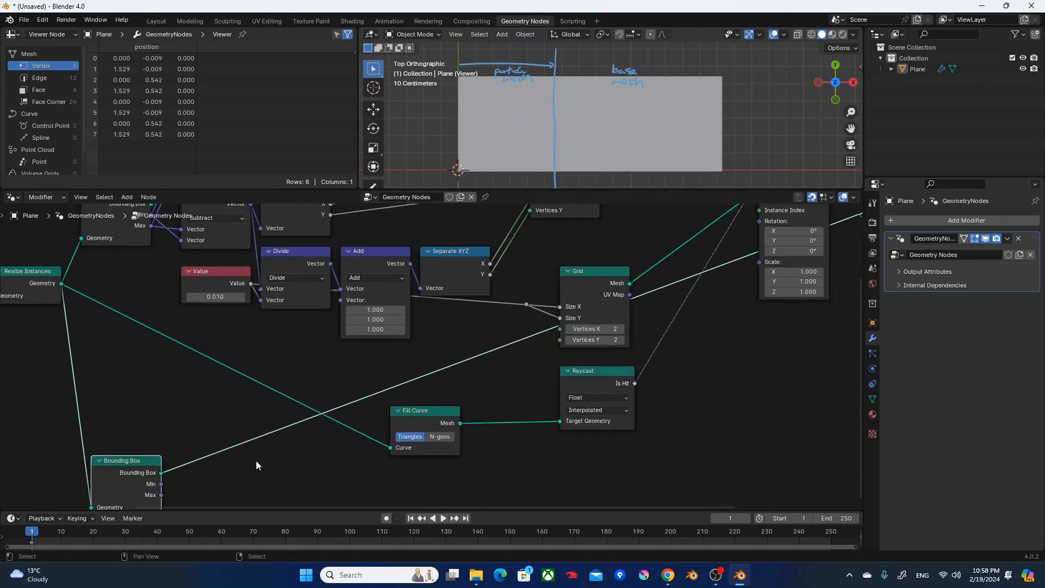
key(F3)
text(transform)
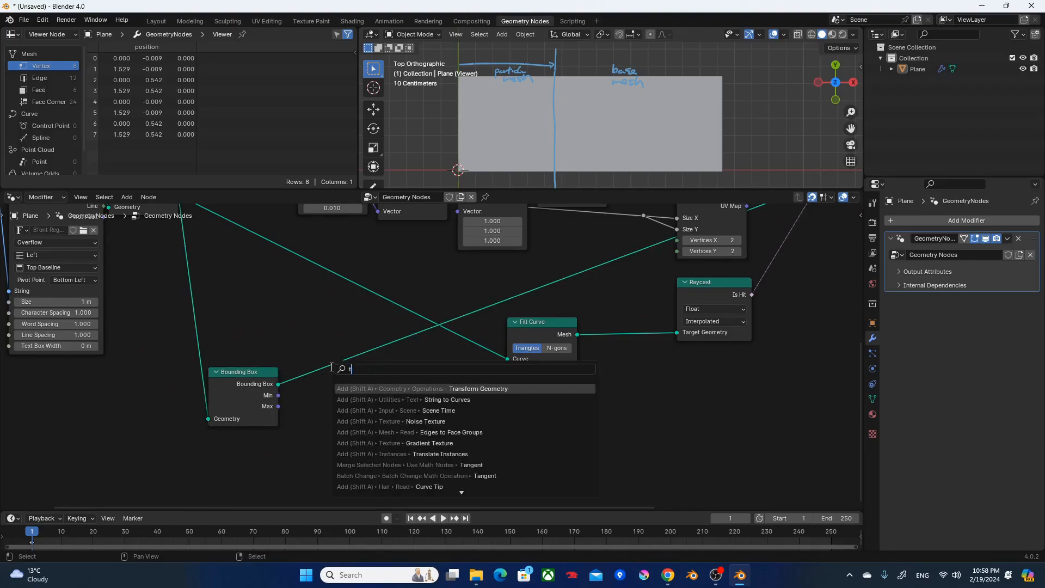
key(Return)
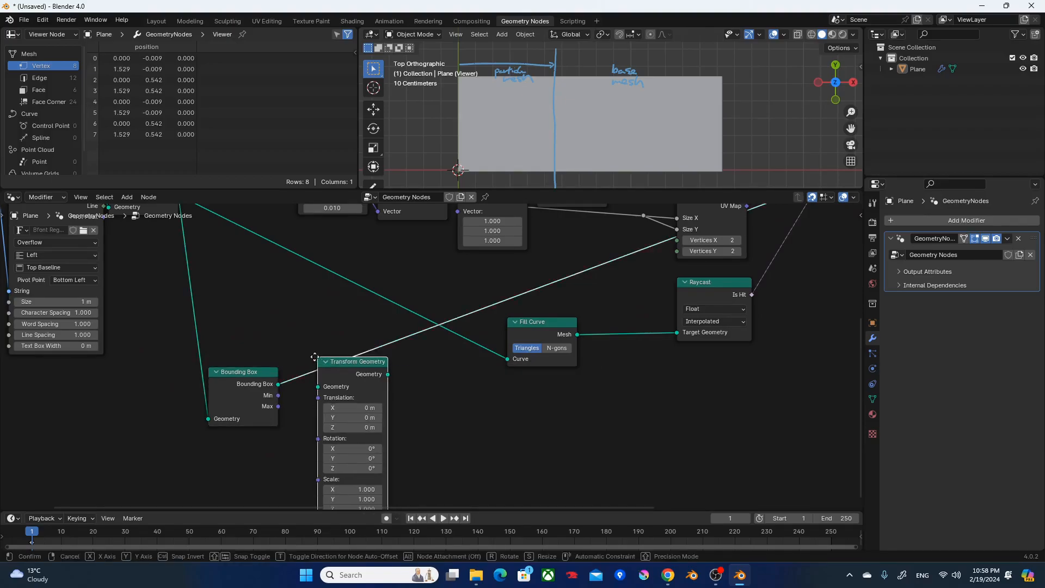
click(311, 355)
Move the new Bounding Box and Transform Geometry nodes lower in the node tree.
scroll(277, 332, down, 3)
middle_drag(259, 334, 304, 381)
drag(281, 372, 338, 428)
drag(300, 384, 376, 437)
scroll(440, 393, up, 2)
middle_drag(477, 441, 467, 353)
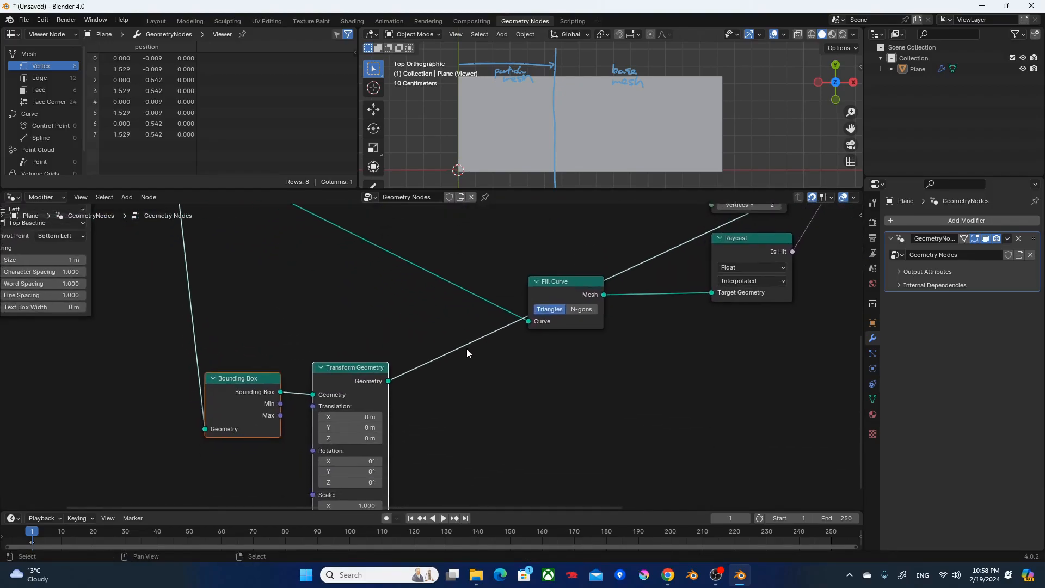
Set the new Transform Geometry's X translation to 0.54 m to shift the bounding box along the text.
shift+drag(347, 413, 417, 414)
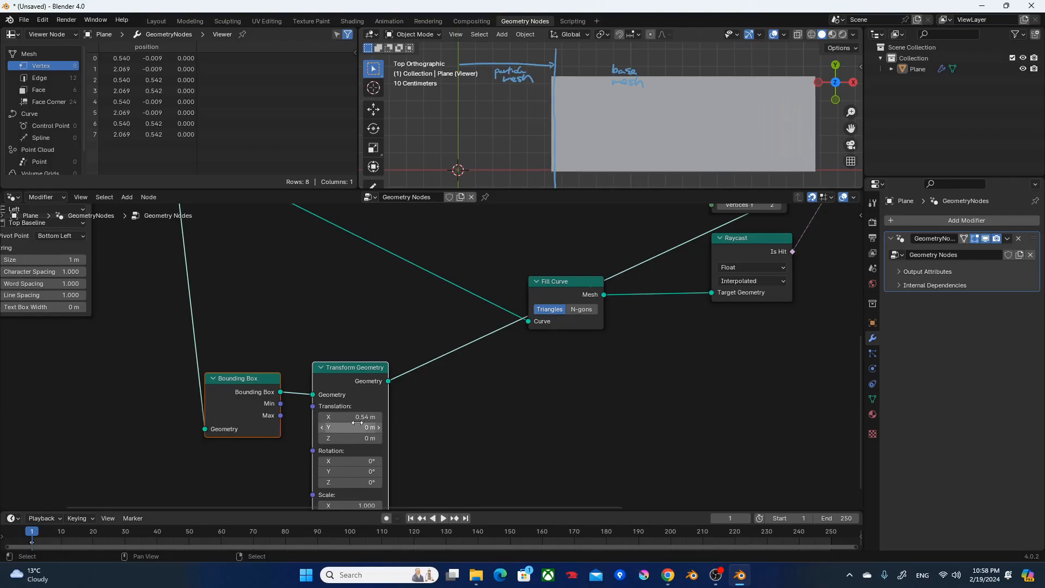
scroll(524, 144, up, 1)
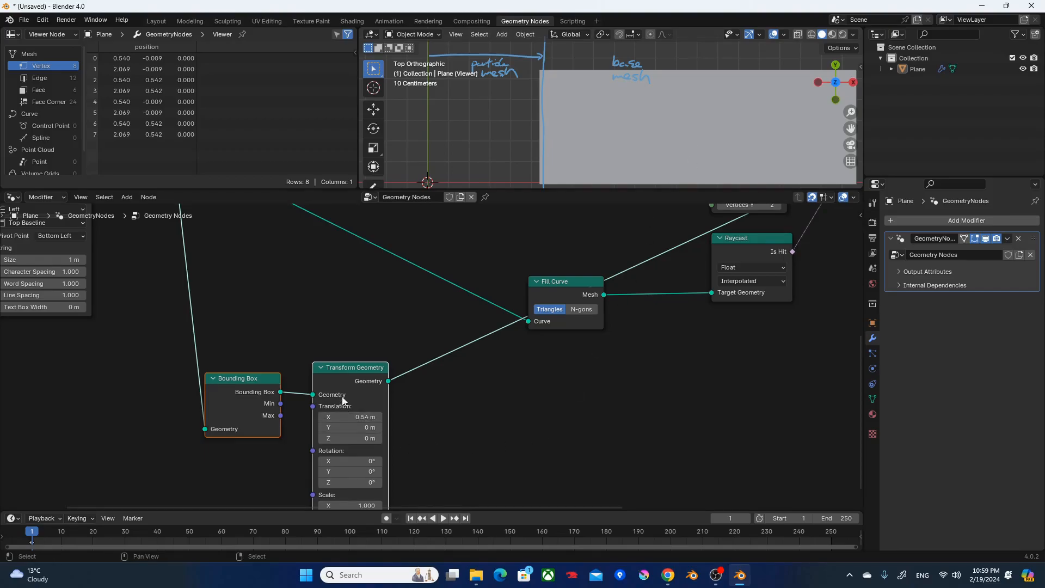
drag(344, 376, 358, 392)
click(373, 355)
Switch the viewport preview back to the Fill Curve output.
middle_drag(653, 297, 337, 469)
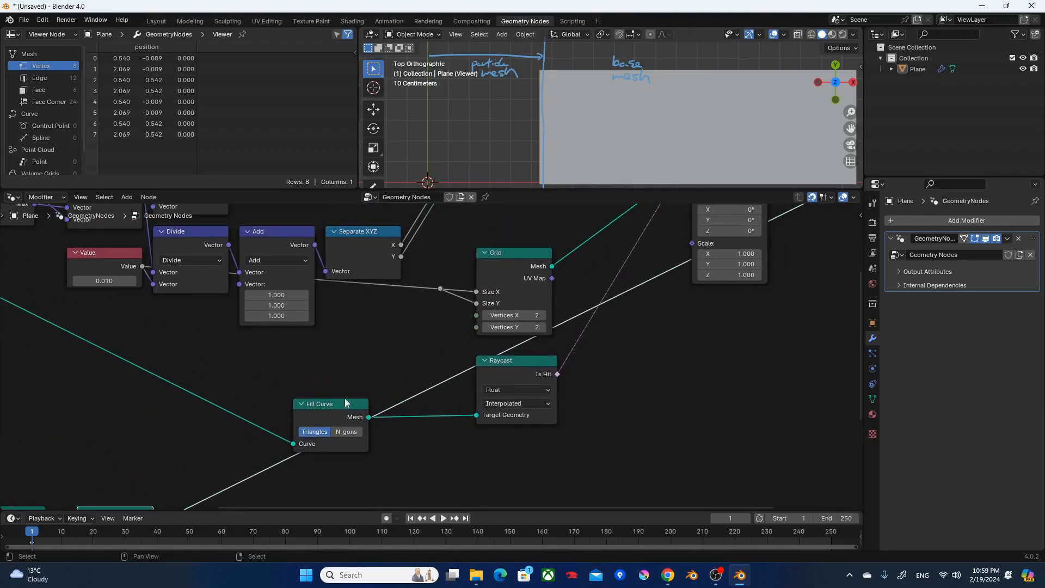
ctrl+shift+click(330, 409)
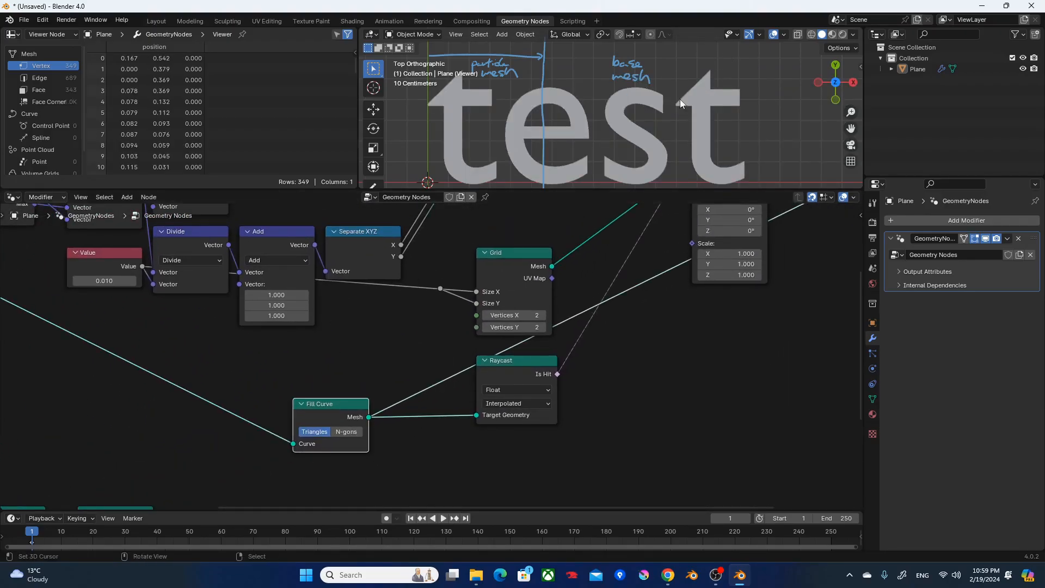
Preview the Instance on Points output and the shifted bounding box from the lower Transform Geometry node.
middle_drag(663, 352, 591, 545)
ctrl+shift+click(660, 306)
middle_drag(490, 400, 729, 409)
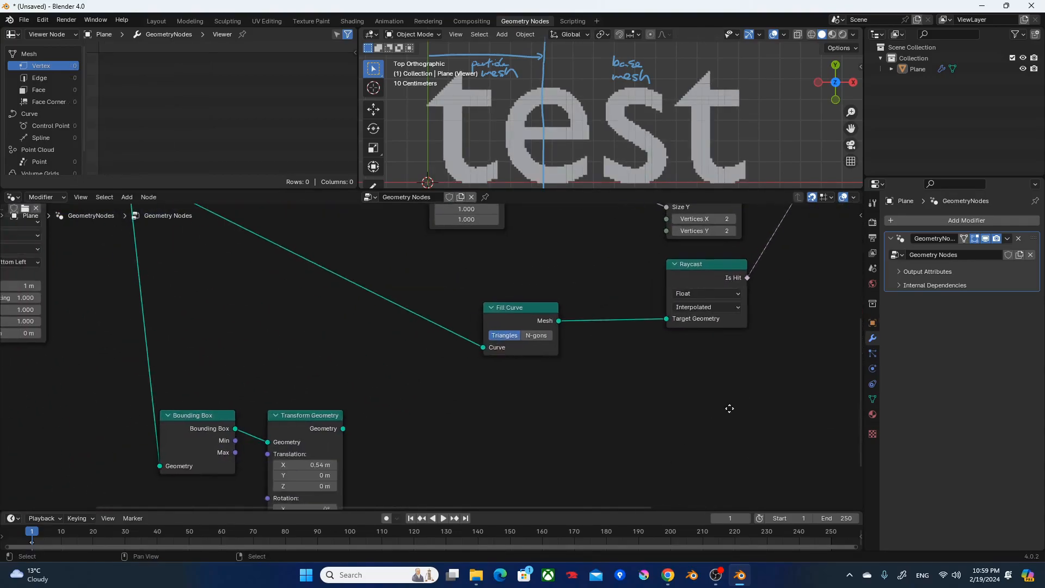
ctrl+shift+click(311, 429)
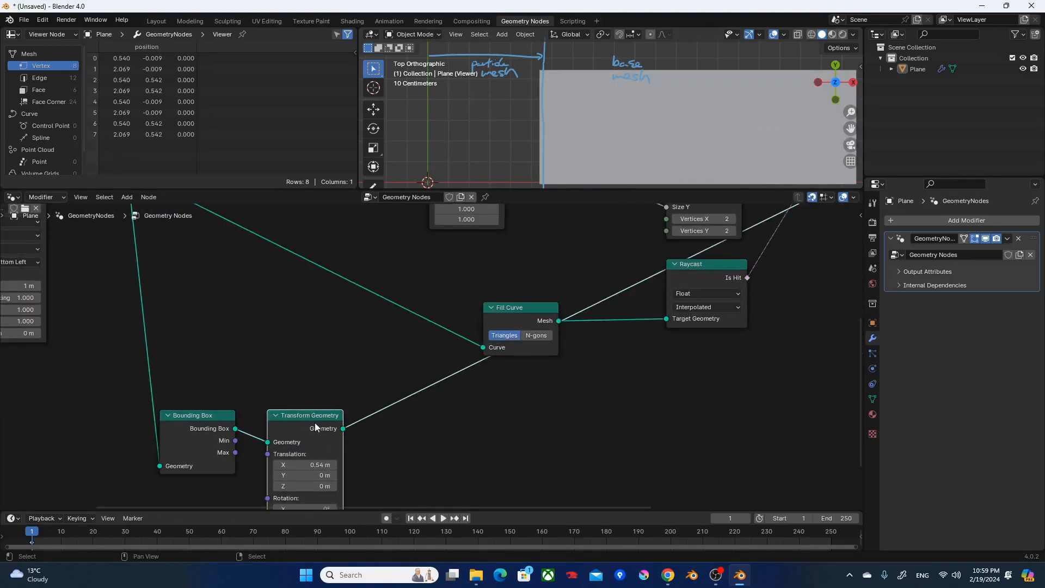
Add a Mesh Boolean node near Fill Curve and set its operation to Intersect.
middle_drag(531, 432, 426, 461)
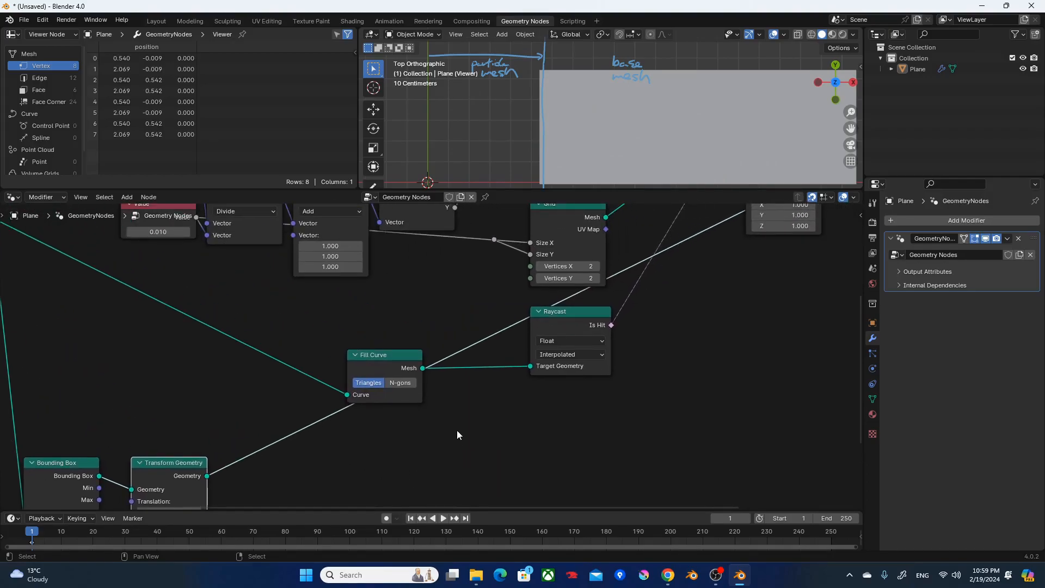
key(F3)
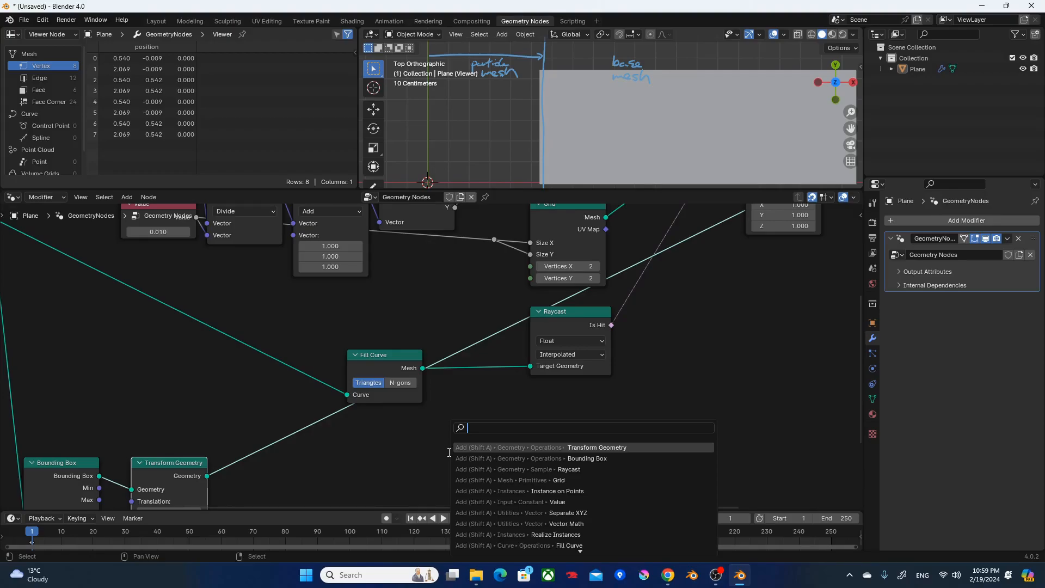
text(mb)
key(Return)
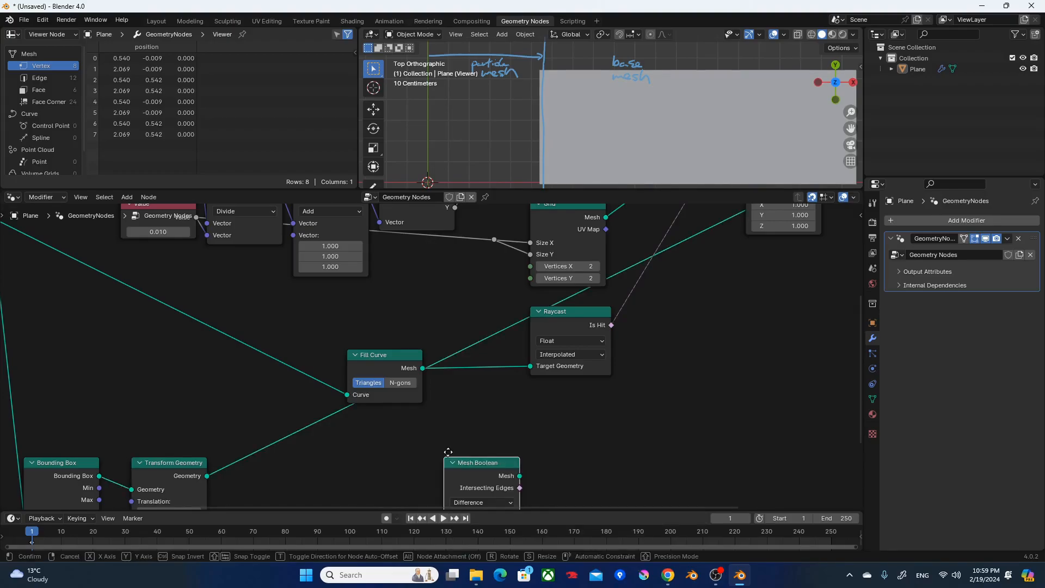
click(512, 400)
scroll(522, 397, up, 2)
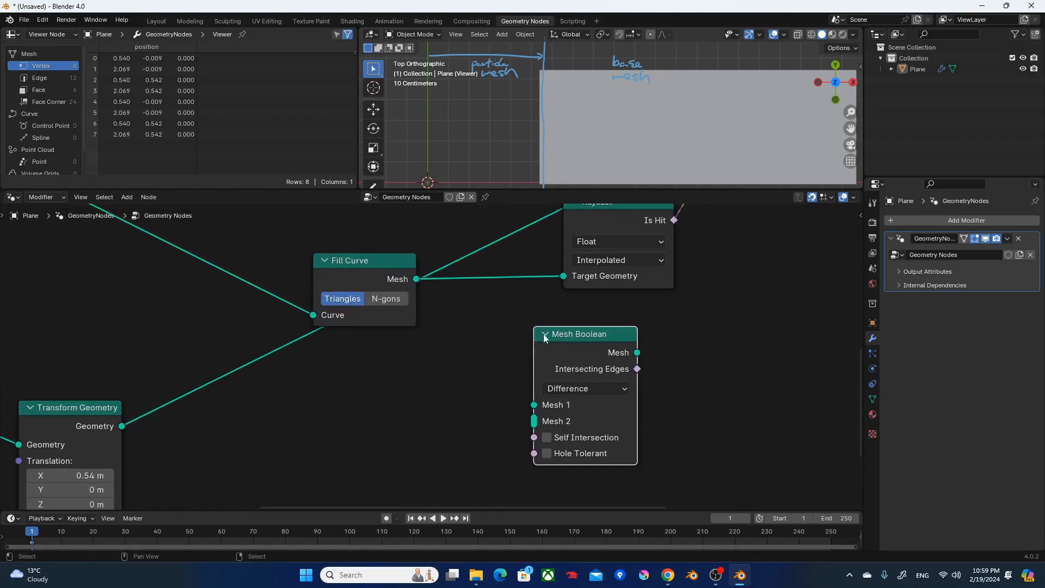
click(578, 390)
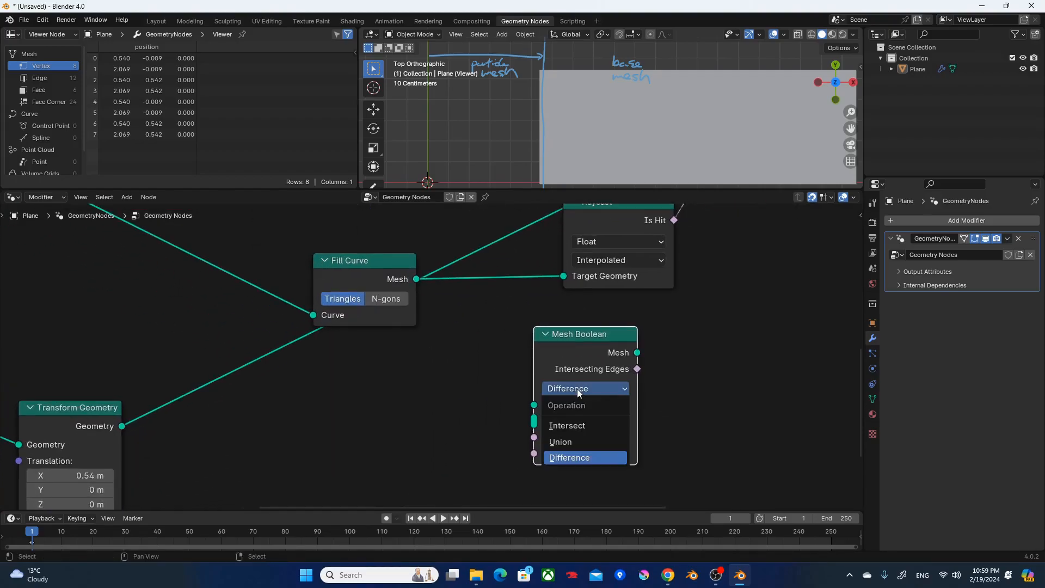
click(576, 423)
Align Fill Curve above the shifted Transform Geometry node and connect both outputs to Mesh Boolean's Mesh input.
scroll(442, 364, down, 2)
middle_drag(391, 365, 429, 412)
drag(426, 344, 202, 315)
alt+right_drag(245, 318, 586, 431)
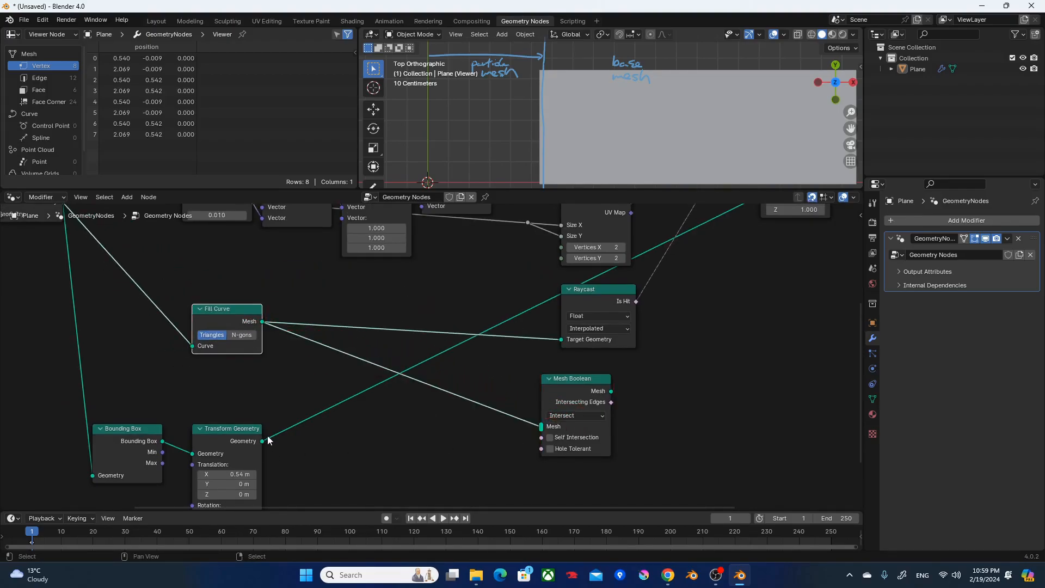
drag(262, 441, 568, 433)
middle_drag(729, 409, 529, 446)
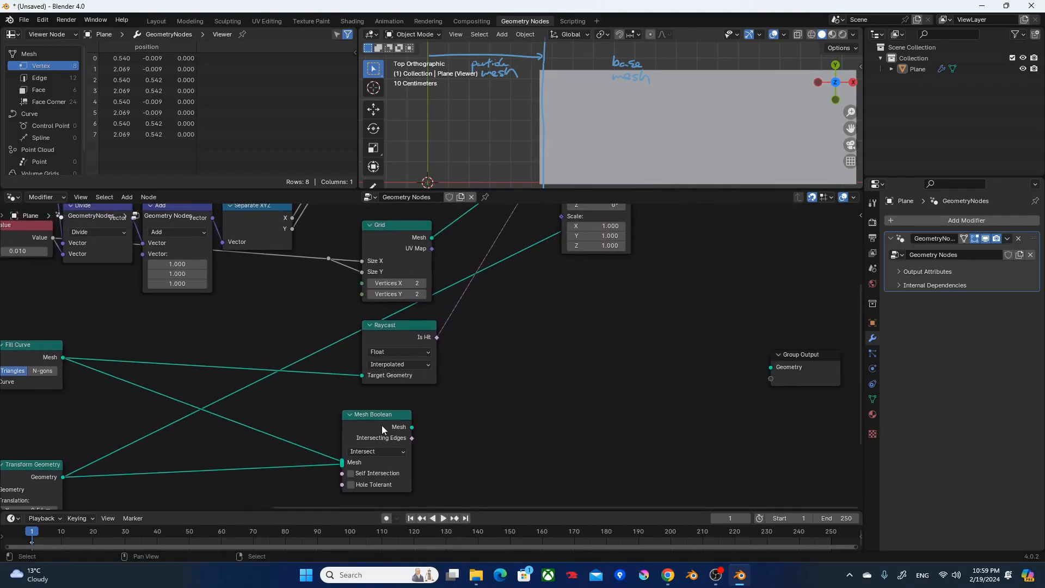
Preview the Mesh Boolean result, align that node under Raycast, and switch the preview to Instance on Points.
ctrl+shift+click(384, 418)
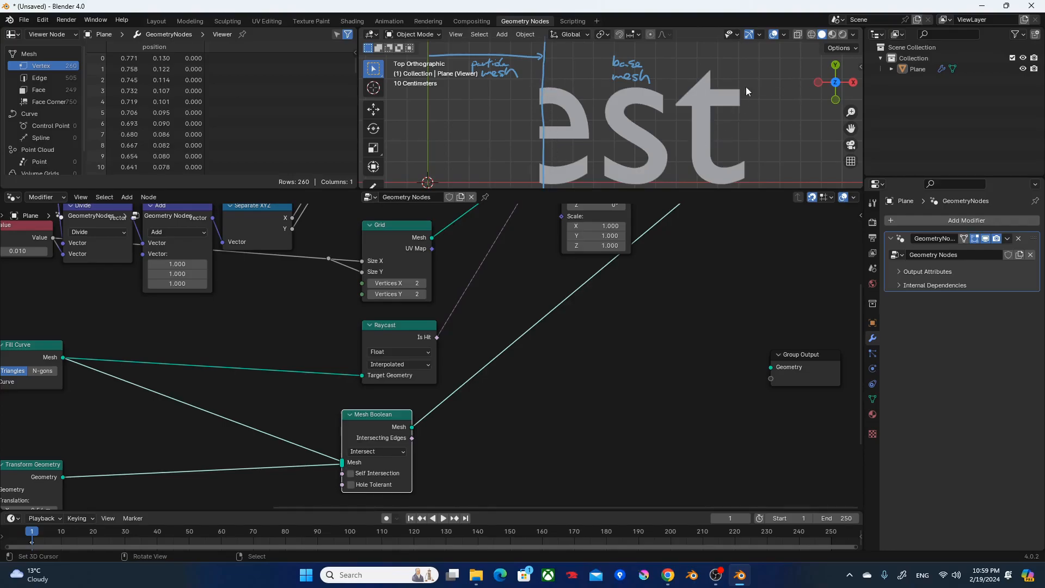
scroll(522, 293, down, 3)
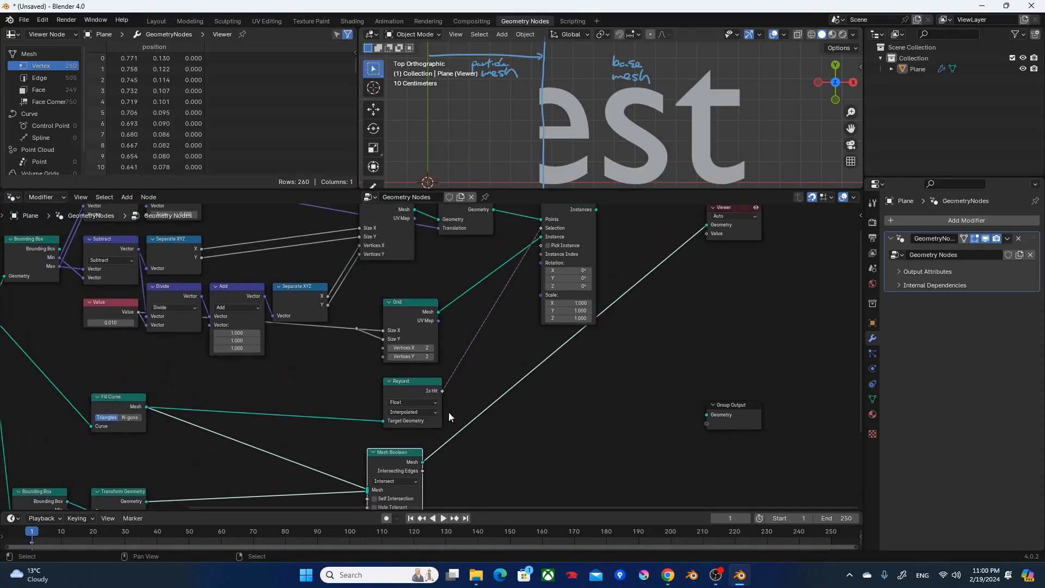
drag(391, 459, 406, 475)
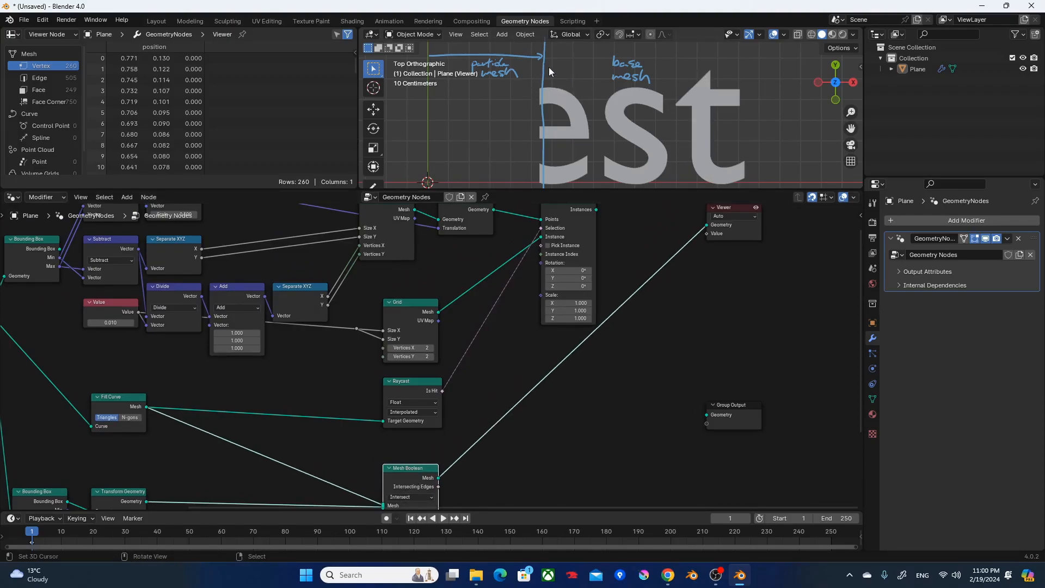
middle_drag(478, 280, 527, 149)
ctrl+shift+click(532, 253)
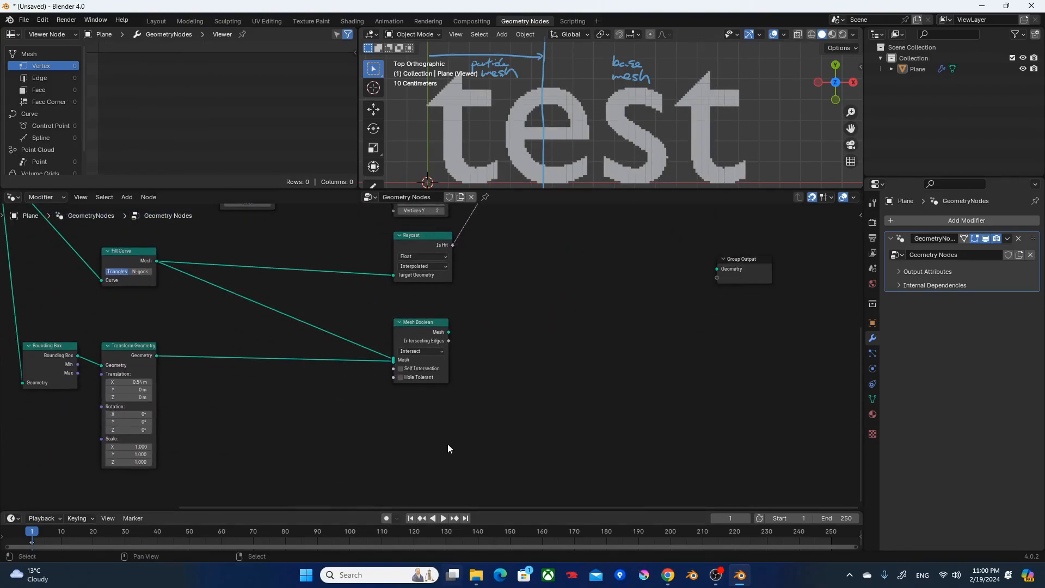
Duplicate Raycast above the lowered Mesh Boolean node and feed the shifted Transform Geometry into the copy's Target Geometry.
drag(423, 336, 423, 383)
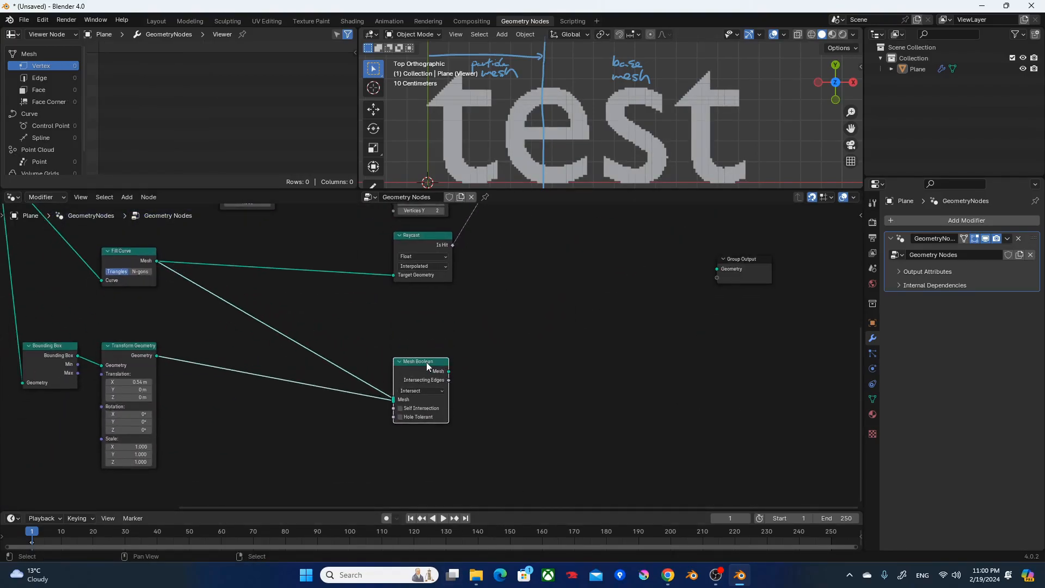
middle_drag(429, 239, 432, 321)
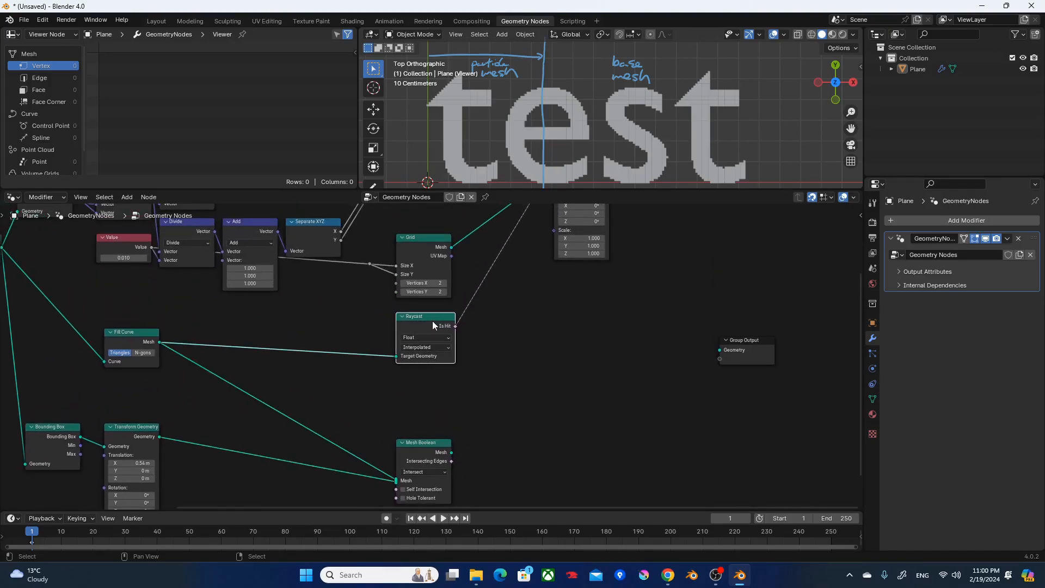
key(shift+d)
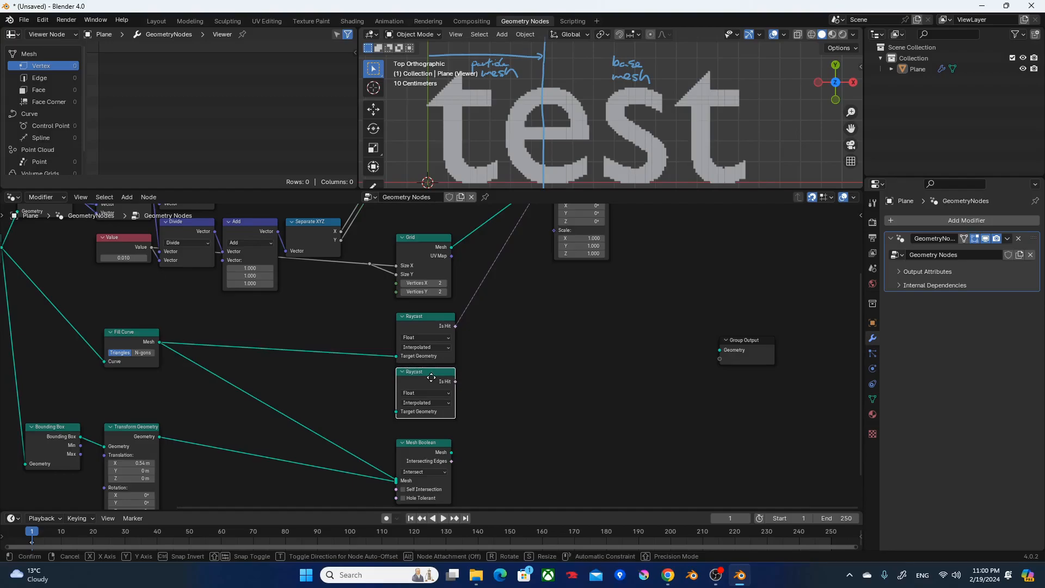
click(431, 377)
drag(158, 436, 397, 413)
middle_drag(634, 368, 466, 384)
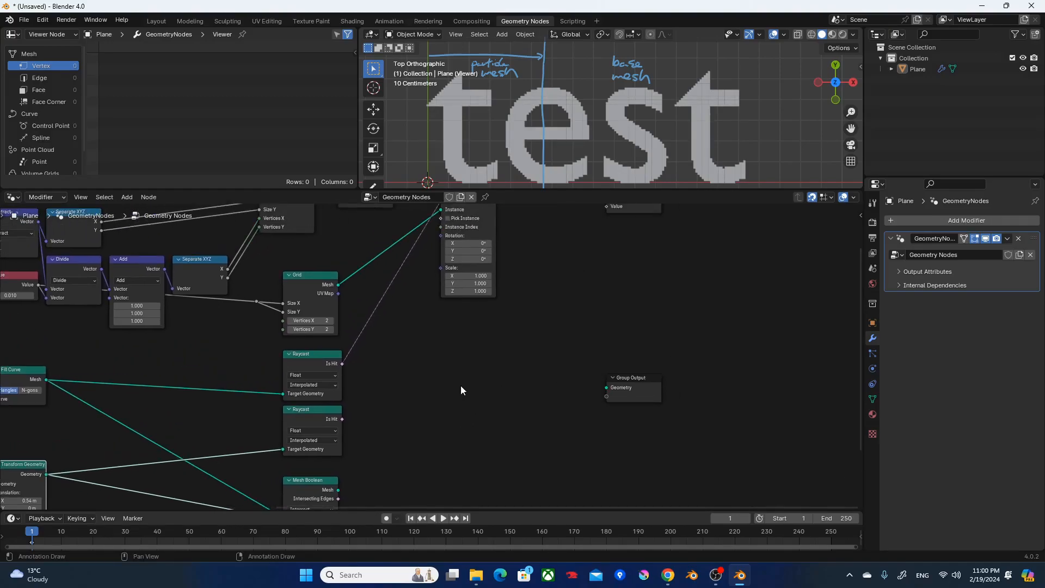
Preview the shifted bounding box and the filled text to compare the two Raycast targets.
middle_drag(427, 354, 594, 274)
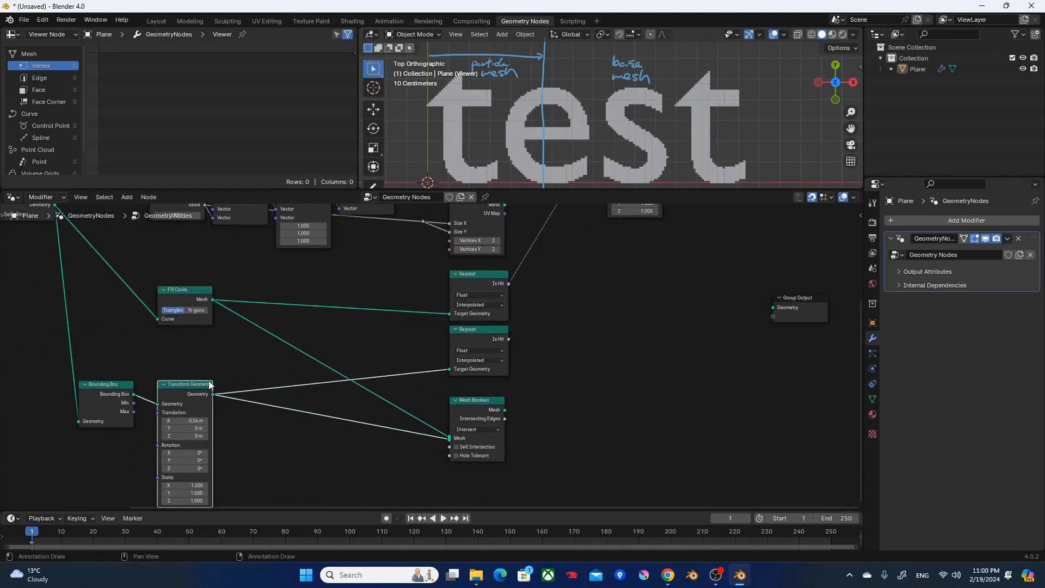
ctrl+shift+click(203, 387)
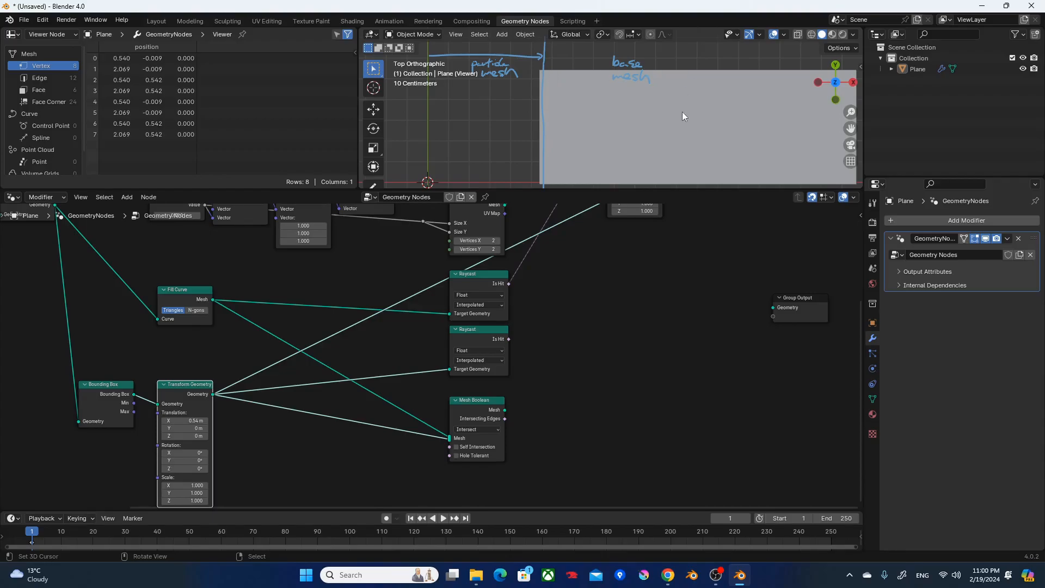
ctrl+shift+click(190, 296)
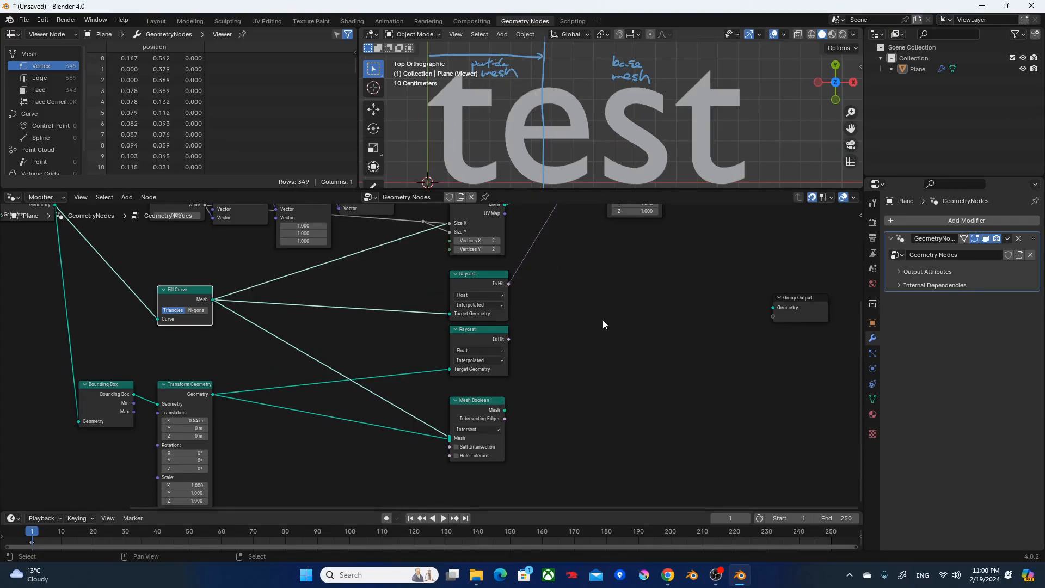
middle_drag(531, 326, 483, 370)
mouse_move(513, 303)
middle_down()
mouse_move(495, 387)
mouse_move(515, 371)
middle_up()
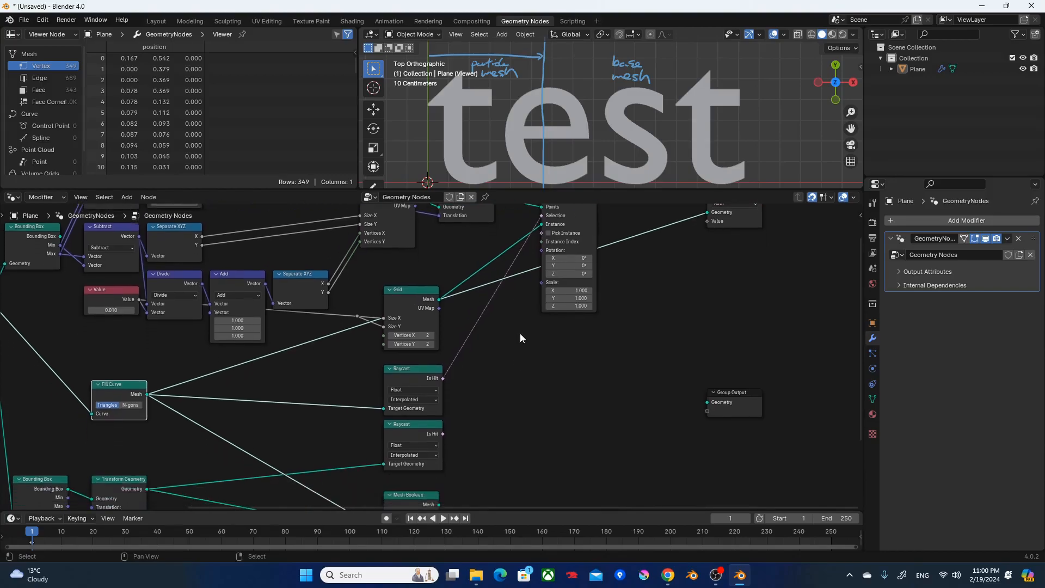
key(F3)
text(me)
key(Return)
key(Escape)
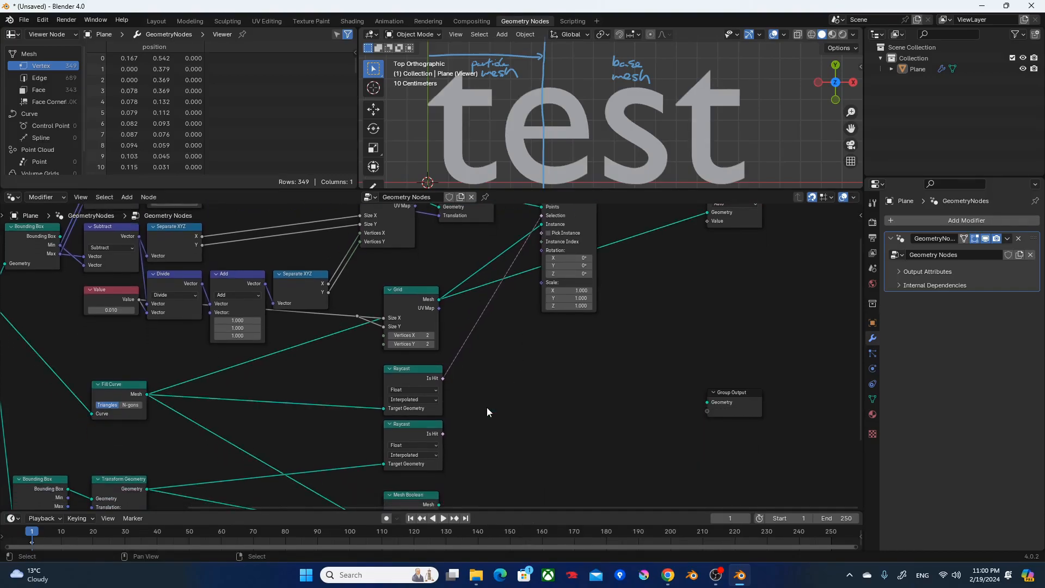
Add a Boolean Math node beside the Raycast nodes and set its operation to Not.
key(F3)
text(and)
key(Return)
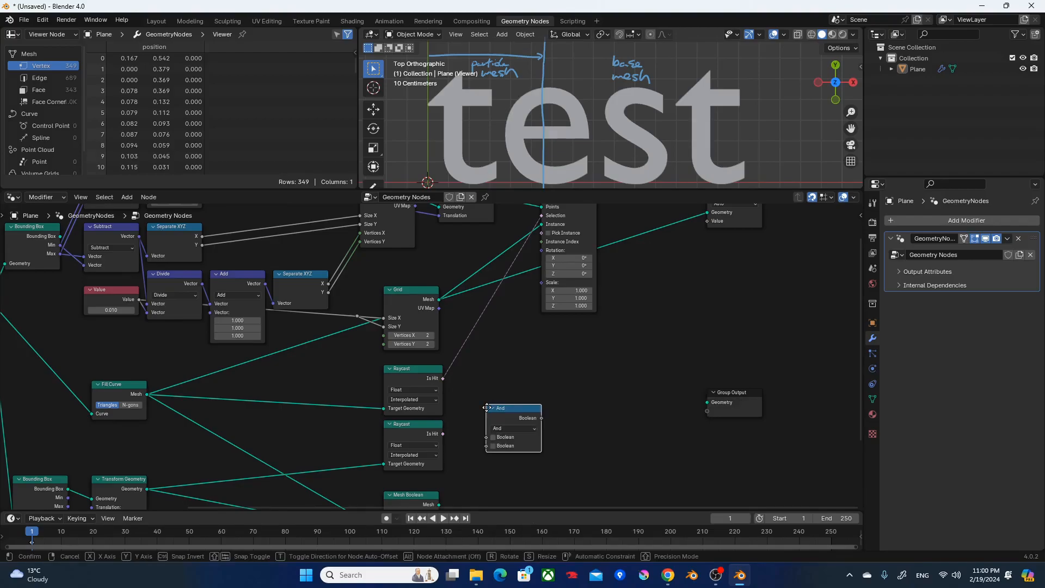
click(487, 412)
scroll(490, 413, up, 2)
middle_drag(505, 325, 521, 270)
click(576, 352)
click(576, 345)
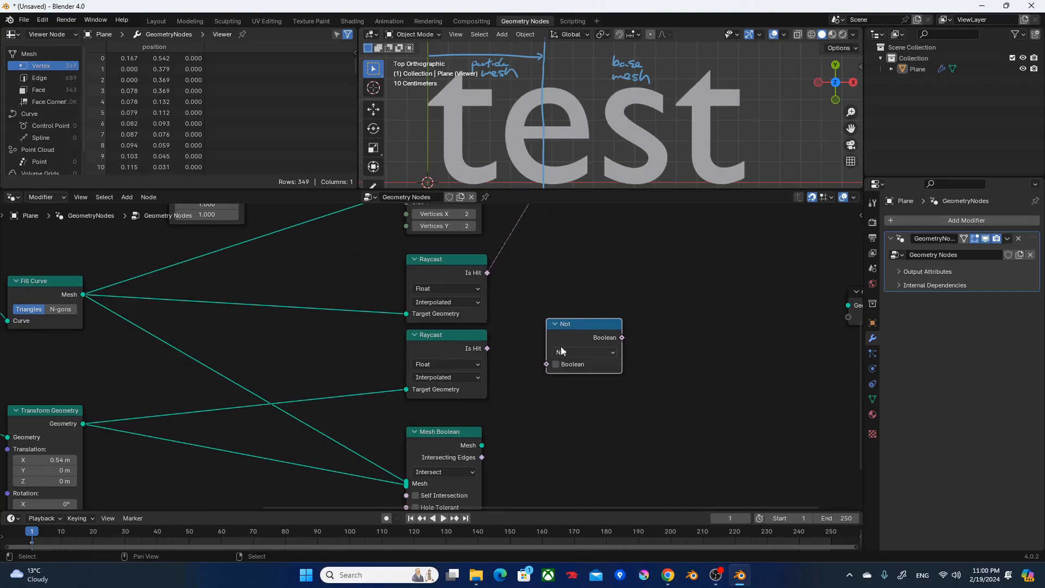
Connect the second Raycast's Is Hit output to the Not node and place that node next to it.
click(441, 335)
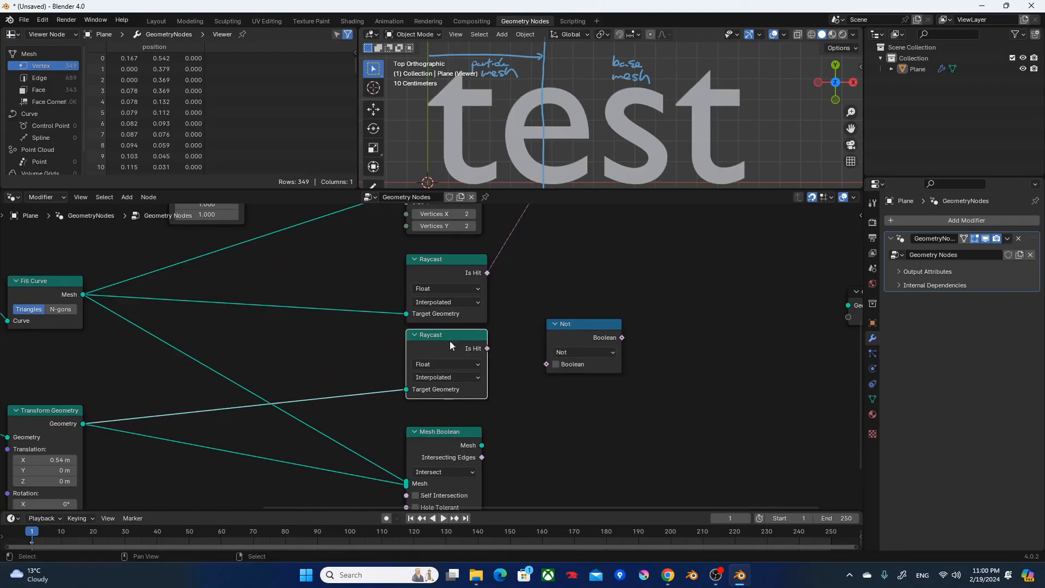
alt+right_drag(443, 343, 588, 340)
drag(588, 327, 540, 342)
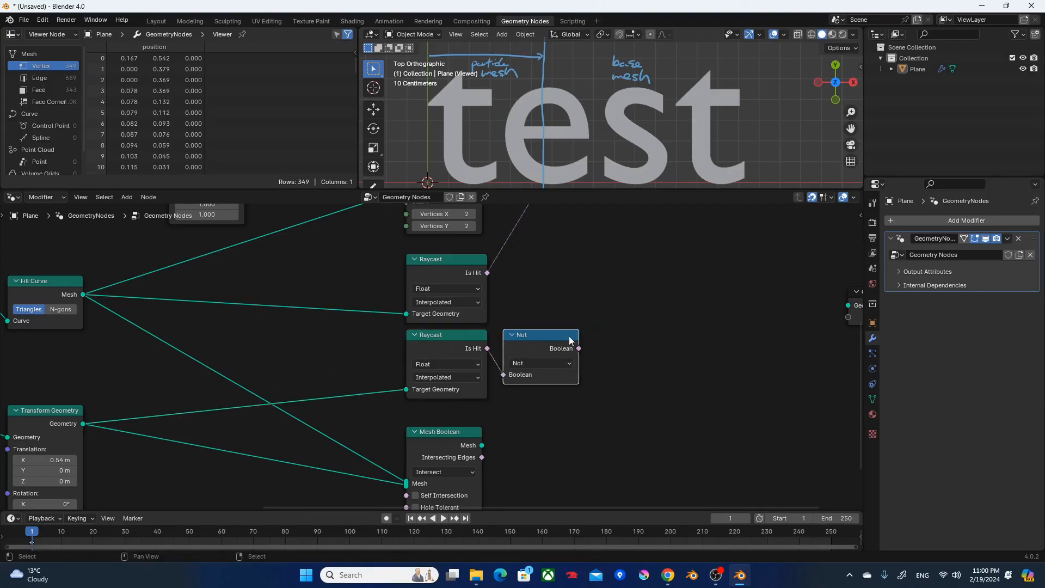
Duplicate the Not node beside the first Raycast and set the copy's operation to And.
key(shift+d)
click(598, 264)
click(598, 286)
click(598, 289)
Connect the first Raycast's Is Hit and the Not result to the And node's two Boolean inputs.
middle_drag(196, 299, 327, 290)
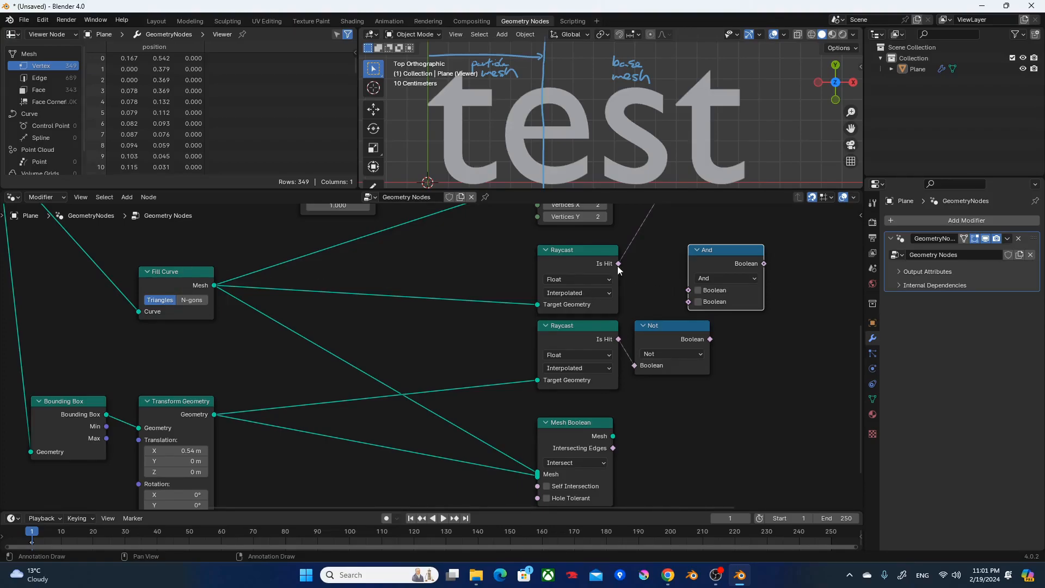
drag(618, 264, 689, 290)
drag(709, 339, 688, 302)
Connect the And result to Instance on Points' Selection input and preview the instances.
drag(143, 258, 505, 310)
drag(153, 371, 276, 450)
middle_drag(759, 246, 497, 438)
scroll(512, 438, down, 2)
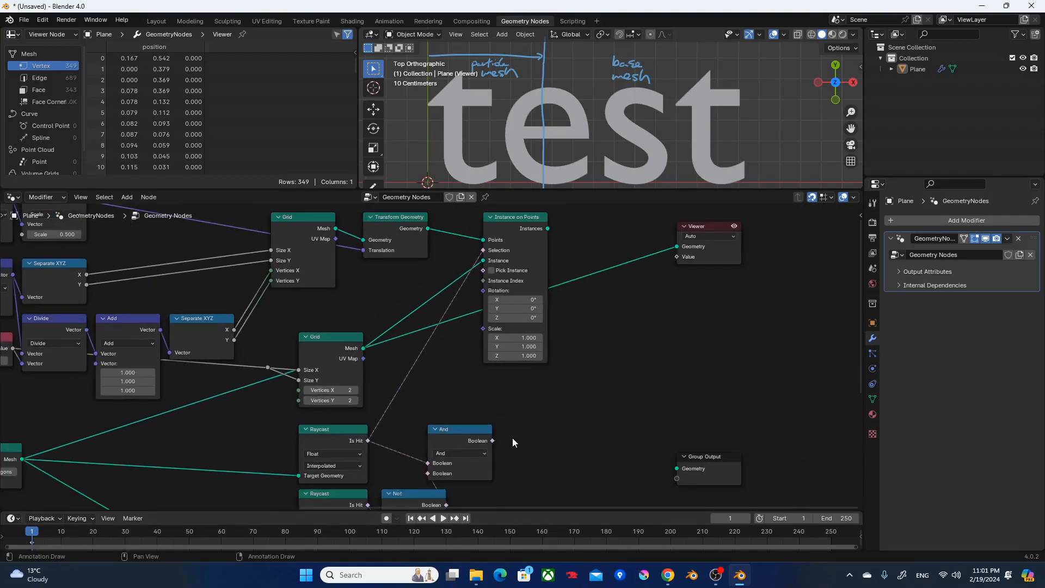
drag(493, 441, 484, 250)
ctrl+shift+click(520, 224)
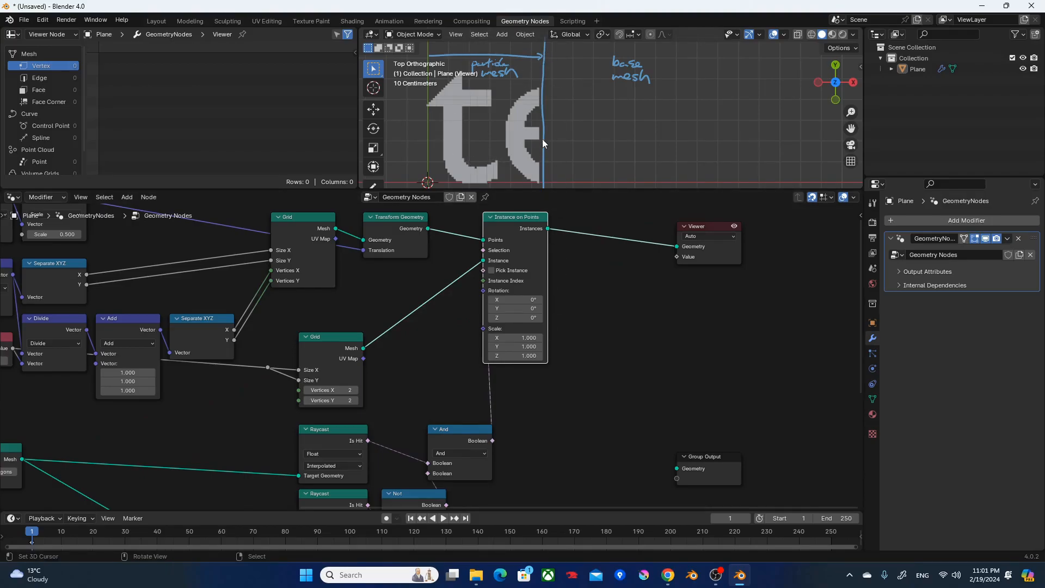
Preview the Mesh Boolean output and move the Viewer node farther from Instance on Points.
scroll(584, 336, down, 3)
middle_drag(567, 375, 606, 240)
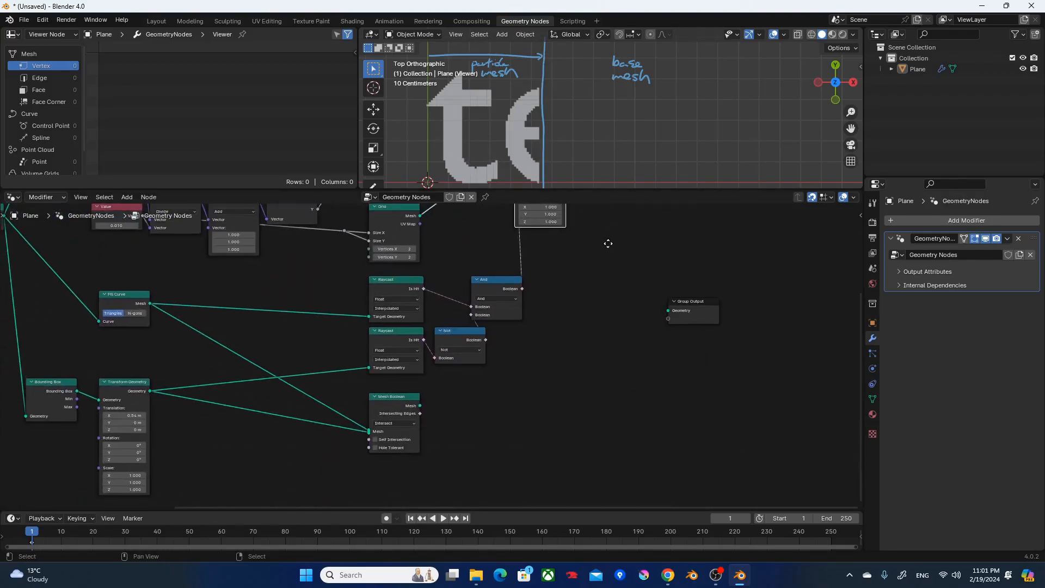
ctrl+shift+click(399, 403)
middle_drag(551, 319, 525, 392)
drag(557, 280, 725, 303)
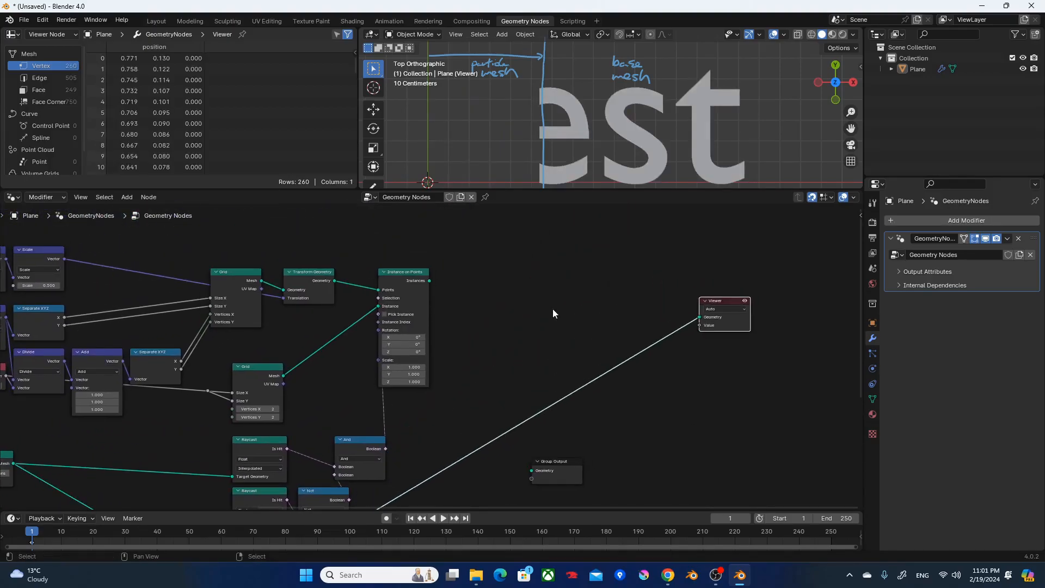
Add a Join Geometry node between Instance on Points and the Viewer.
click(554, 307)
key(F3)
text(joing)
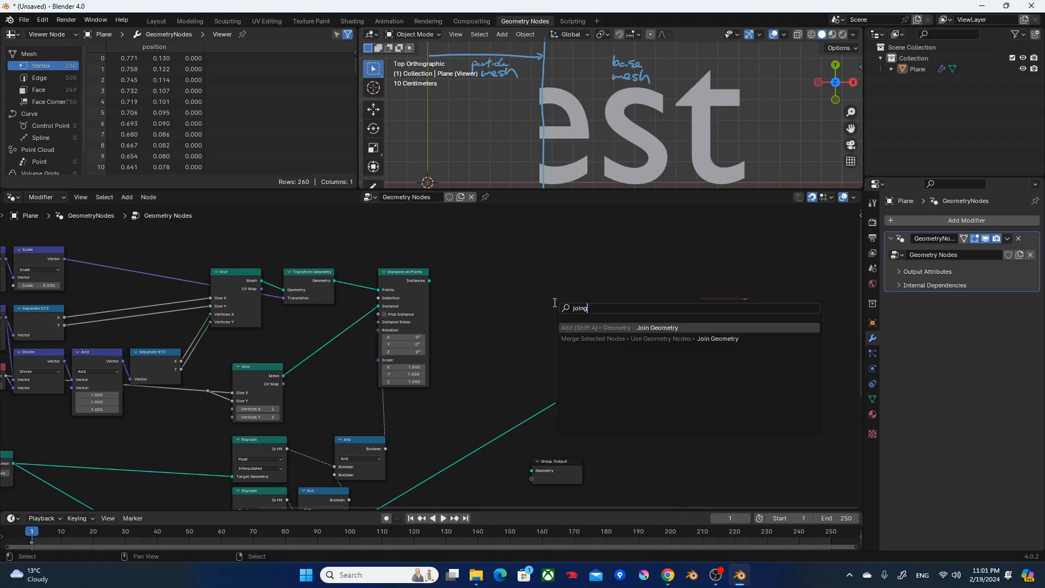
key(Return)
click(532, 332)
Connect the Instance on Points and Mesh Boolean outputs to Join Geometry and preview the combined result.
alt+right_drag(417, 285, 553, 348)
middle_drag(442, 397, 488, 307)
scroll(422, 373, down, 1)
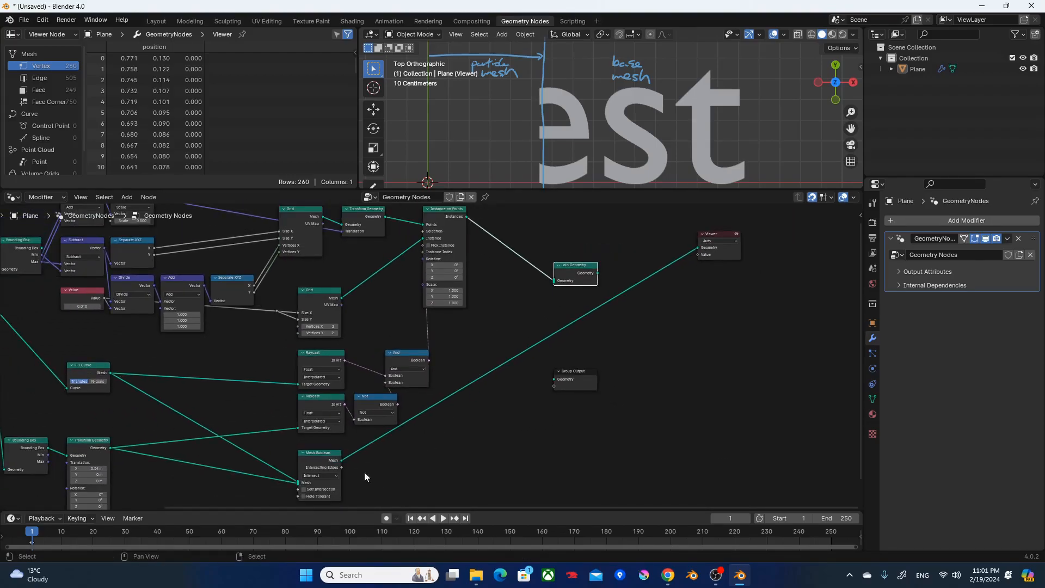
alt+right_drag(321, 466, 587, 280)
middle_drag(618, 296, 569, 329)
ctrl+shift+click(531, 306)
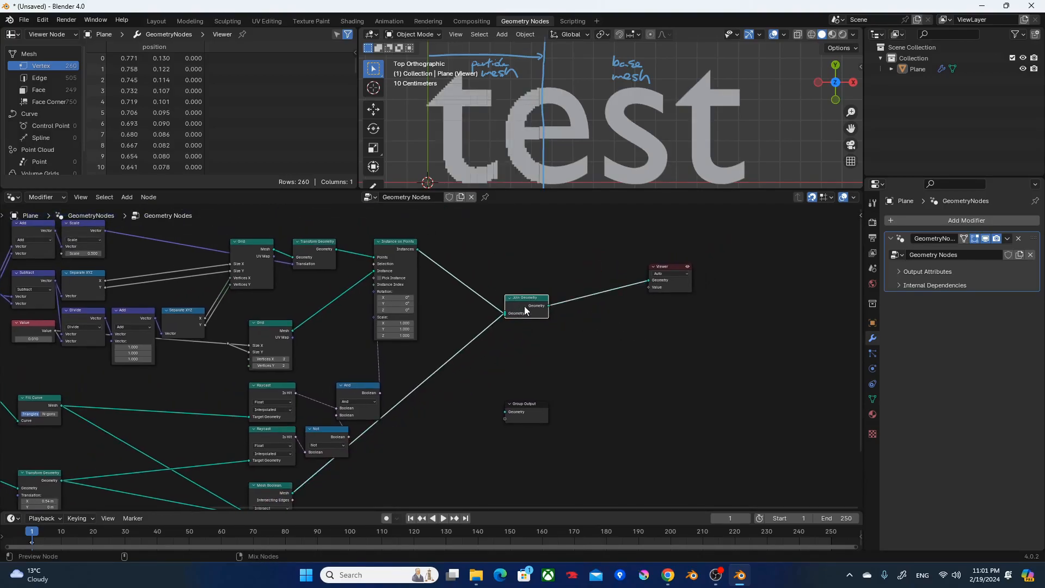
Move the Viewer and Group Output nodes farther away from Join Geometry to free space in the node tree.
drag(671, 270, 728, 284)
drag(536, 412, 748, 406)
middle_drag(510, 393, 660, 246)
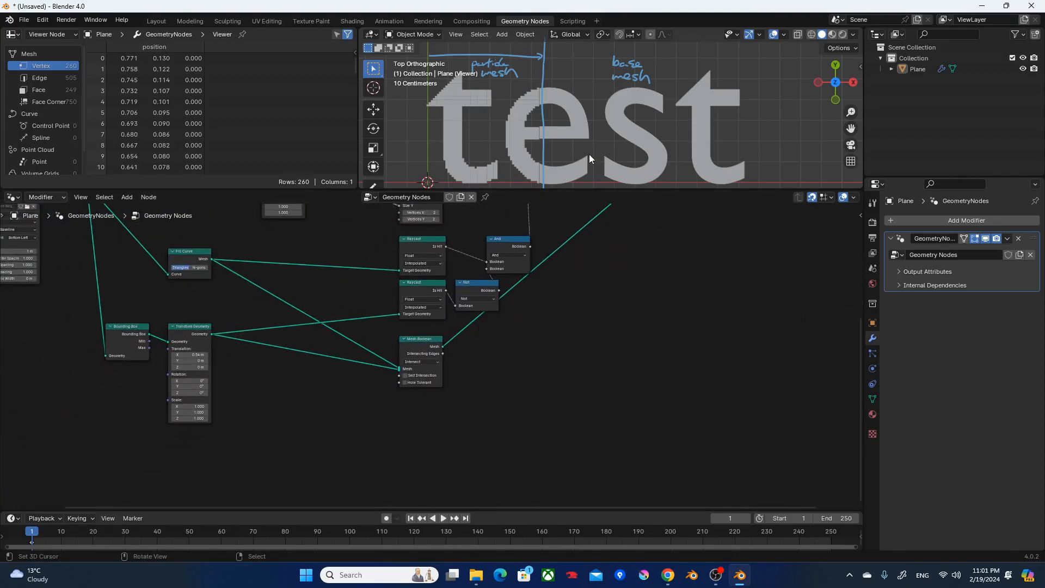
Set the X translation of the Transform Geometry node fed by the lower Bounding Box to 0.57 m.
scroll(582, 166, up, 2)
scroll(586, 161, down, 3)
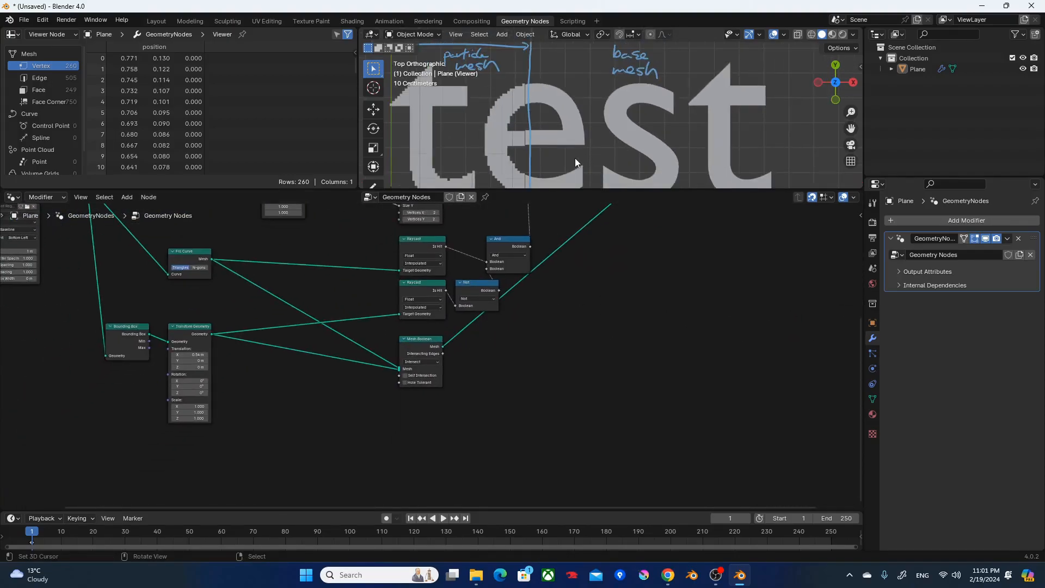
scroll(575, 158, down, 1)
scroll(243, 371, up, 5)
middle_drag(199, 370, 558, 350)
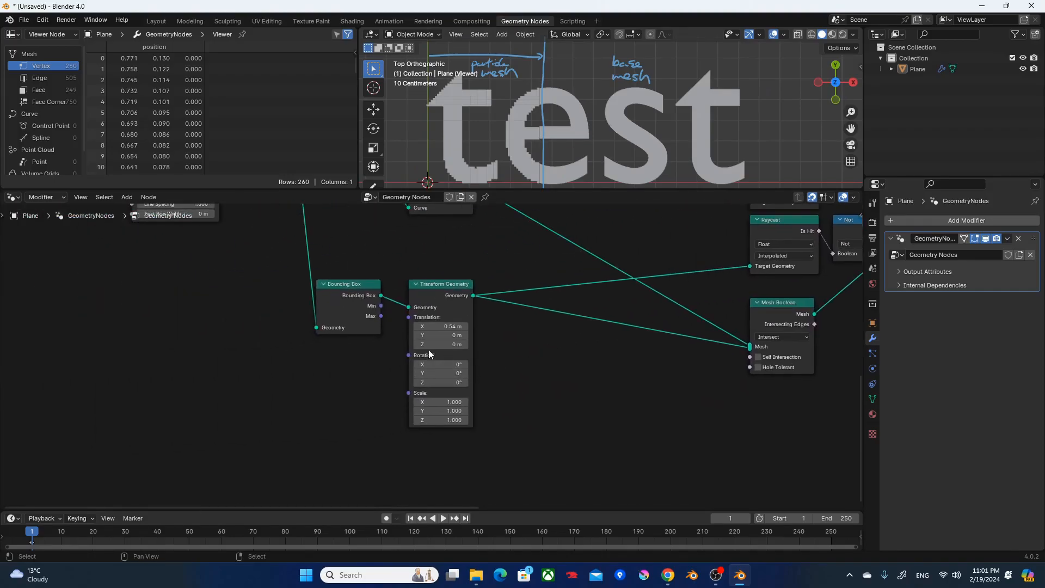
mouse_move(444, 325)
mouse_down()
mouse_move(422, 325)
mouse_move(492, 325)
mouse_move(444, 325)
mouse_up()
Maximize the node editor to fill the whole window.
middle_drag(679, 347, 157, 506)
middle_drag(554, 379, 468, 507)
scroll(523, 425, down, 2)
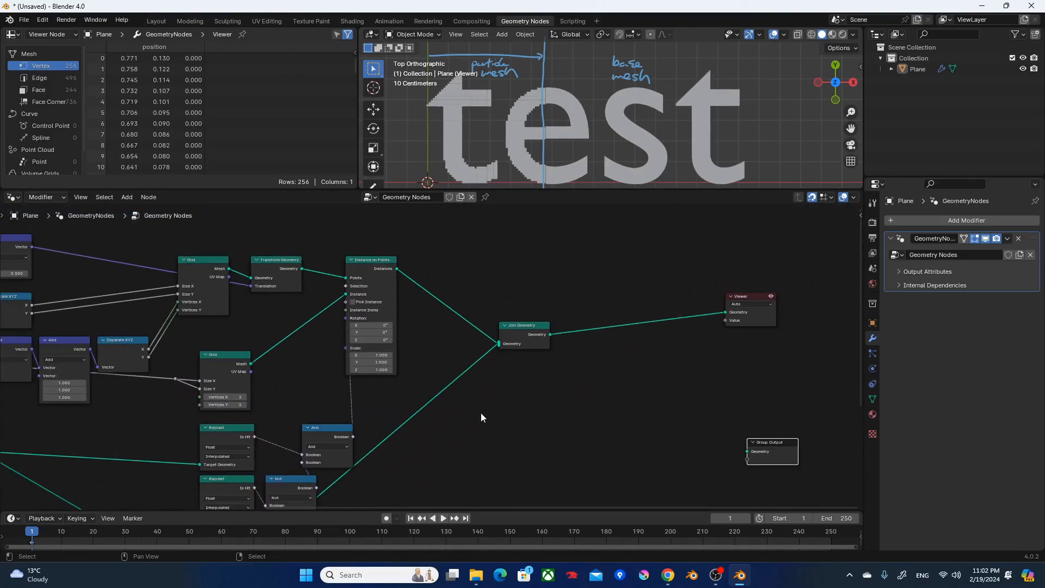
key(ctrl+space)
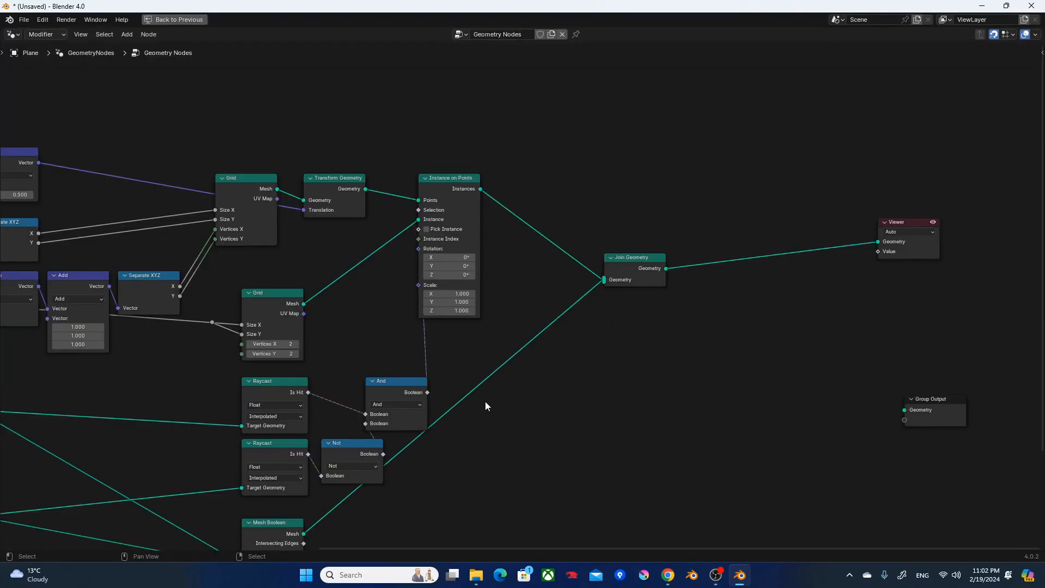
Frame the lower Bounding Box and its Transform Geometry node together and label the frame "Control Box".
scroll(458, 418, down, 1)
middle_drag(272, 446, 447, 427)
middle_drag(383, 449, 442, 376)
drag(434, 476, 260, 357)
drag(341, 363, 331, 413)
key(ctrl+j)
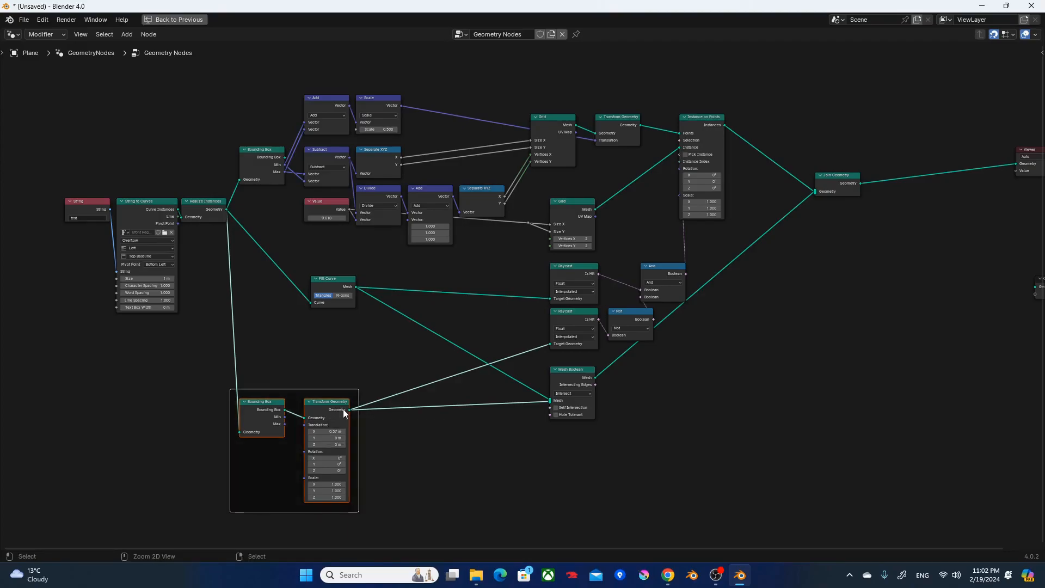
key(F2)
text(Co)
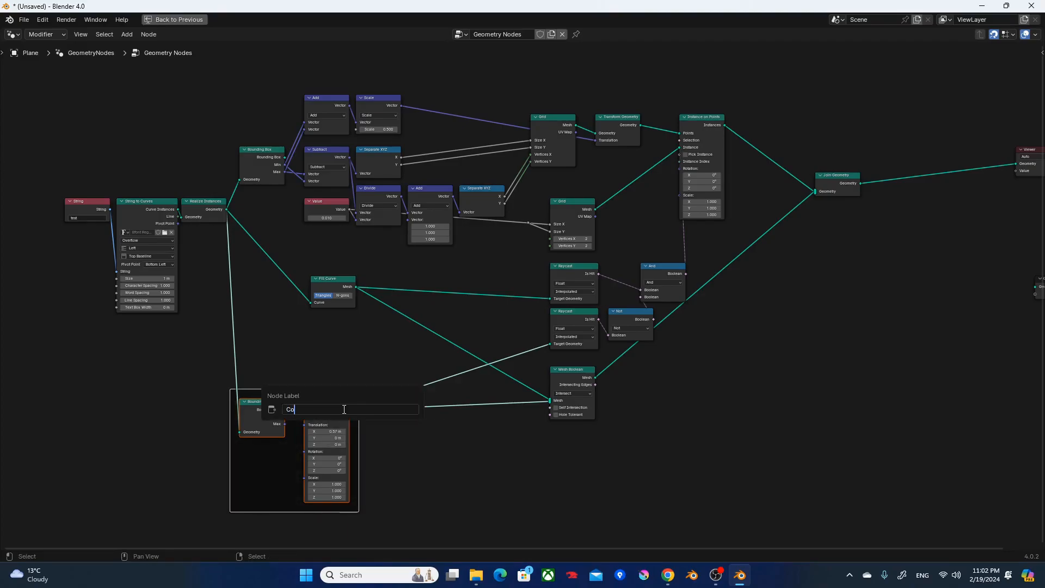
text(ntrol Box)
key(Return)
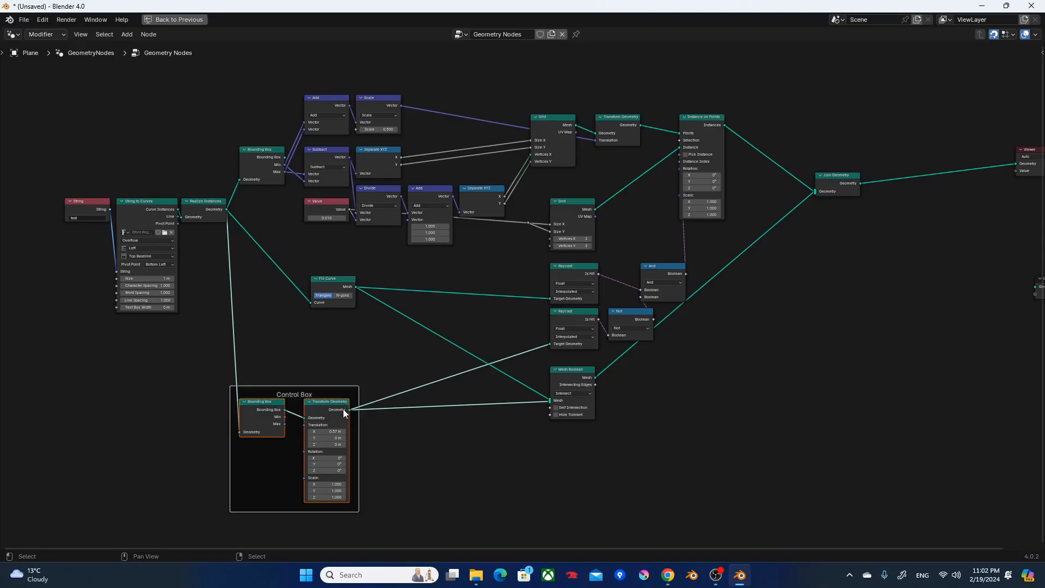
Put the Mesh Boolean node in its own frame labelled "Base Mesh".
drag(574, 372, 574, 378)
drag(609, 442, 528, 388)
key(ctrl+j)
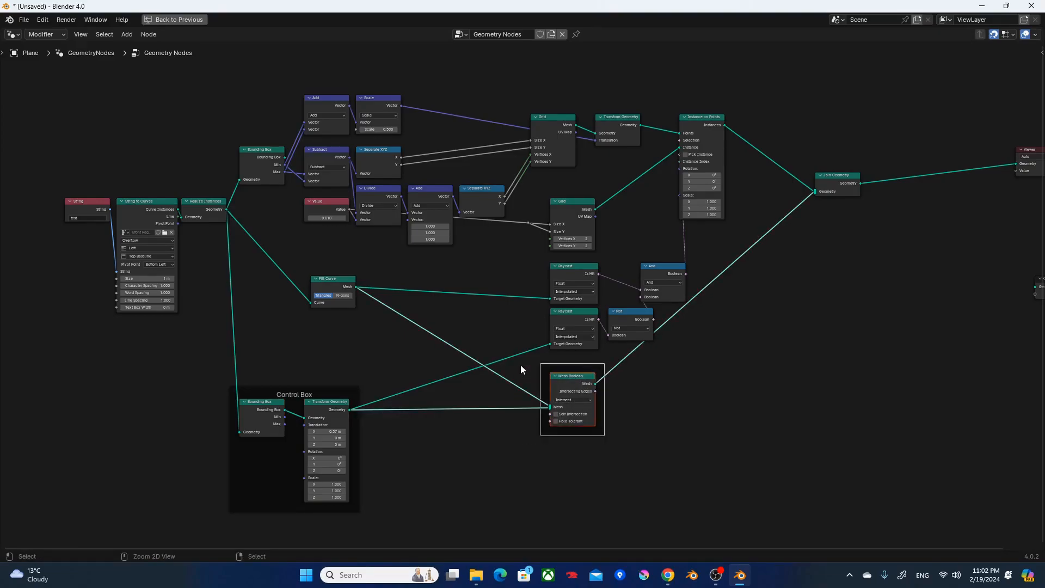
key(F2)
text(Base Mesh)
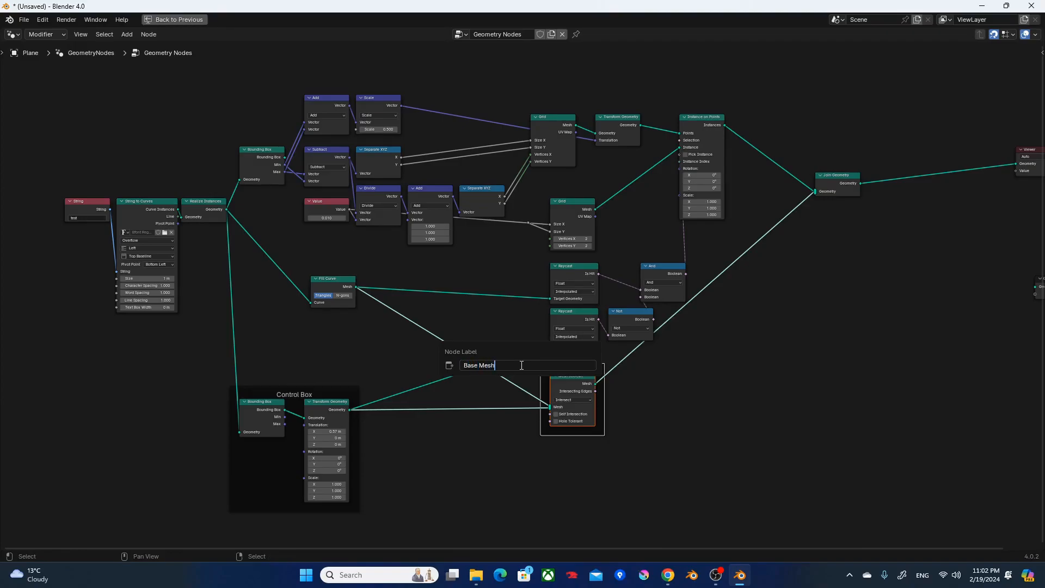
key(Return)
click(515, 409)
Move Fill Curve just above the Control Box frame, and frame the upper nodes through Instance on Points and Raycast as "Particle Mesh".
drag(335, 287, 270, 365)
drag(257, 82, 763, 341)
key(ctrl+j)
key(F2)
text(Particle Mesh)
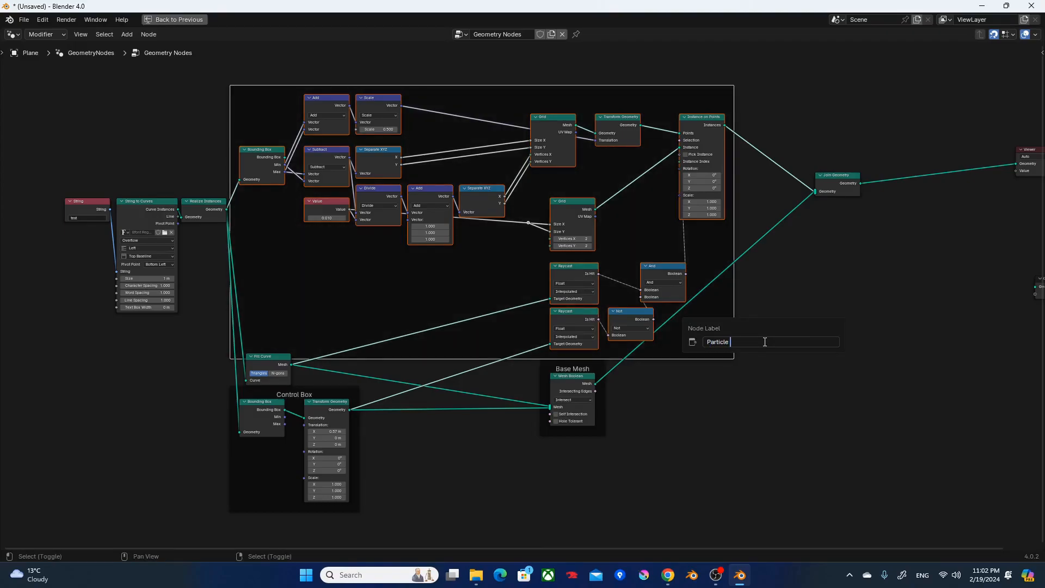
key(Return)
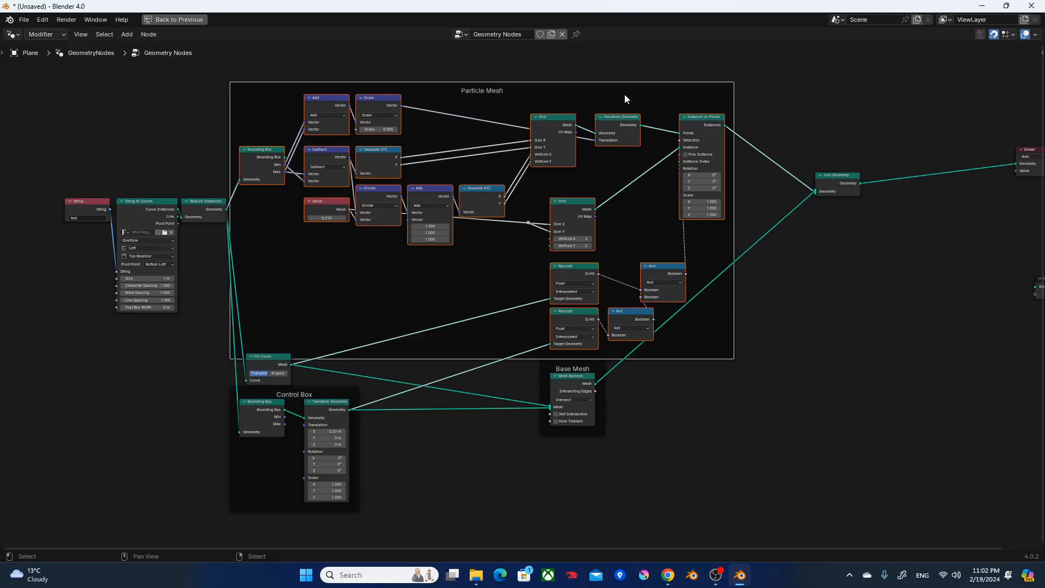
Space out the Particle Mesh and Base Mesh frames, and add one reroute each on the Control Box and Fill Curve output links.
mouse_move(625, 89)
mouse_down()
mouse_move(634, 63)
mouse_move(660, 53)
mouse_move(632, 84)
mouse_move(629, 71)
mouse_up()
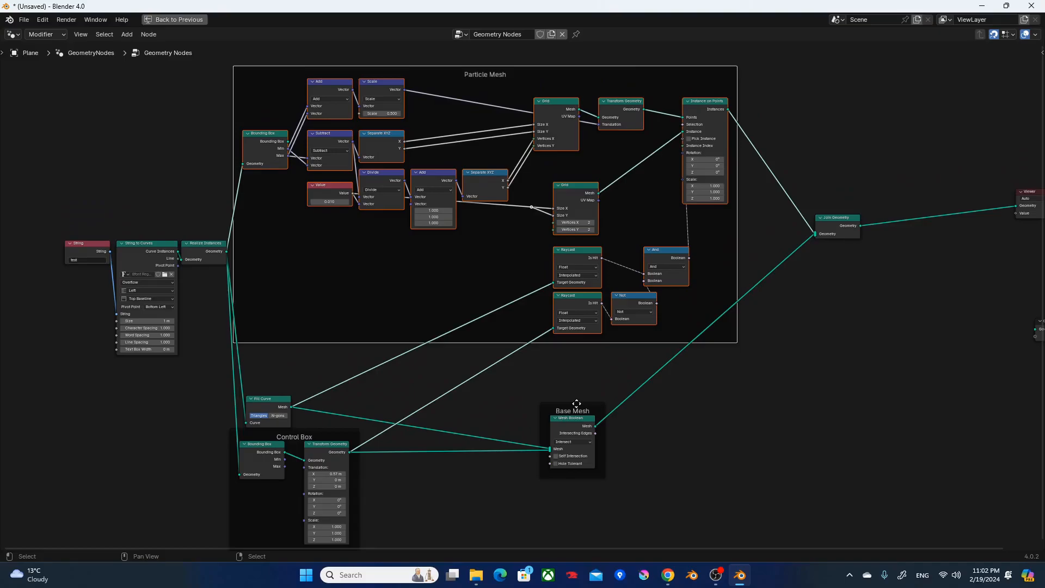
drag(576, 404, 644, 372)
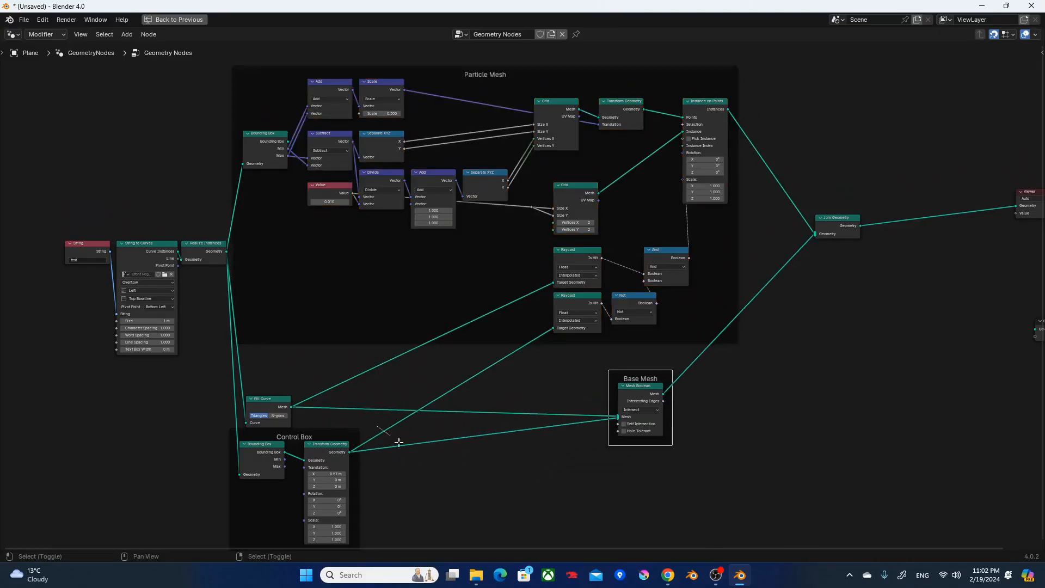
shift+right_drag(386, 433, 406, 449)
shift+right_drag(400, 347, 487, 392)
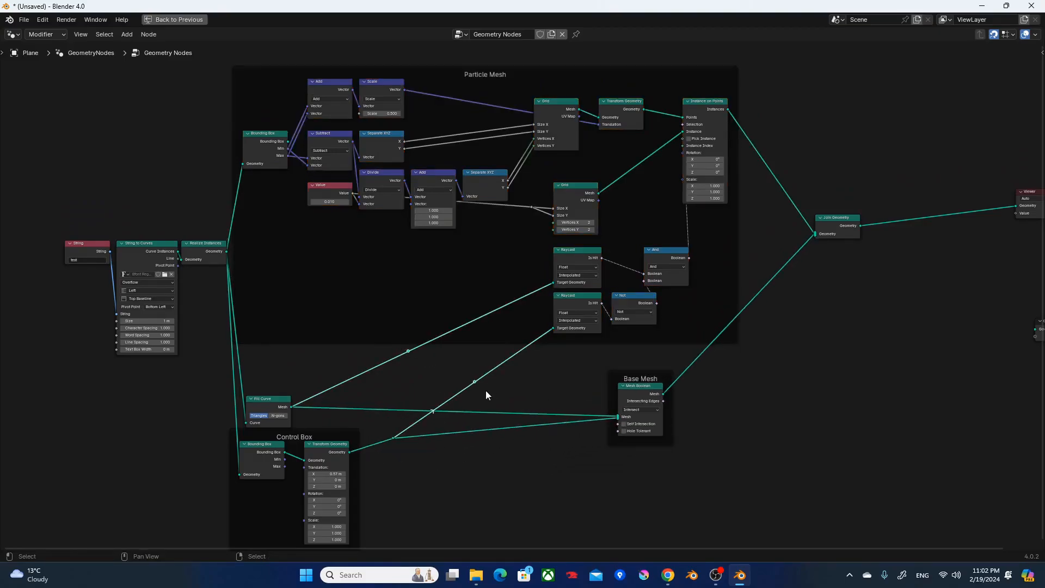
key(ctrl+z)
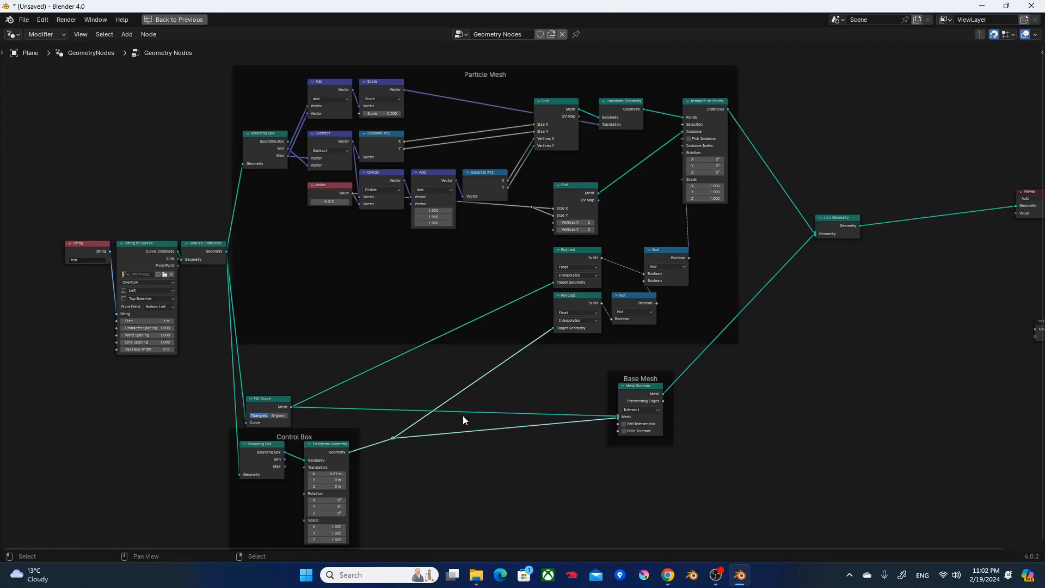
shift+right_drag(338, 367, 378, 424)
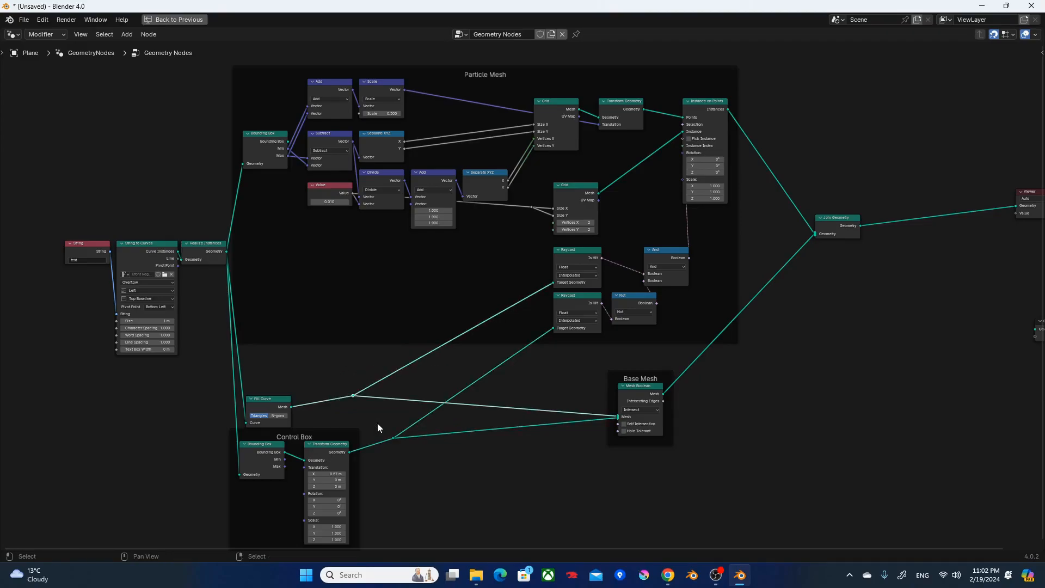
Move both reroutes close to the Base Mesh frame and raise the Fill Curve node to straighten the links.
key(g)
drag(536, 378, 543, 377)
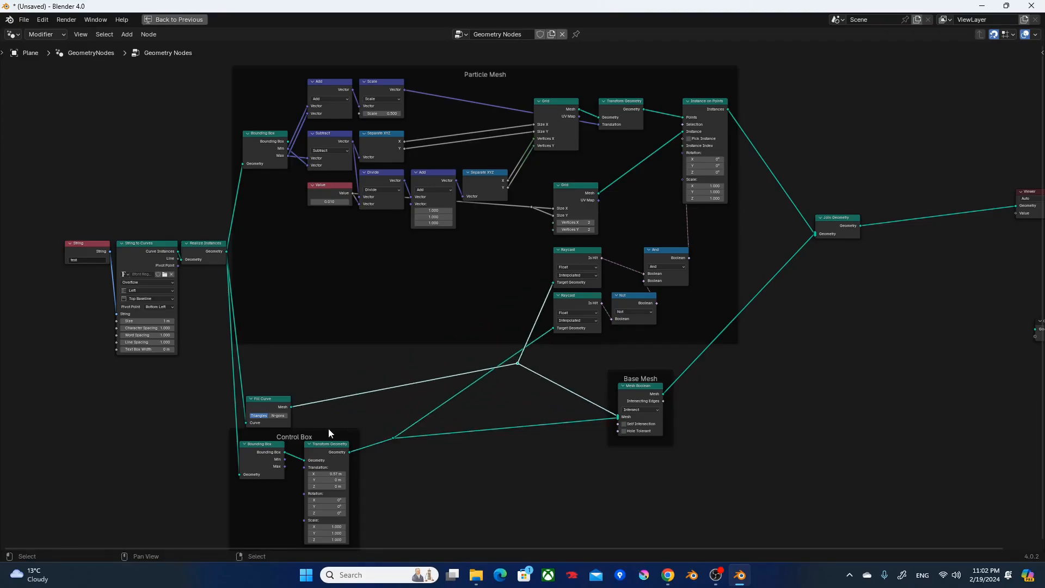
drag(272, 406, 291, 358)
click(393, 437)
key(g)
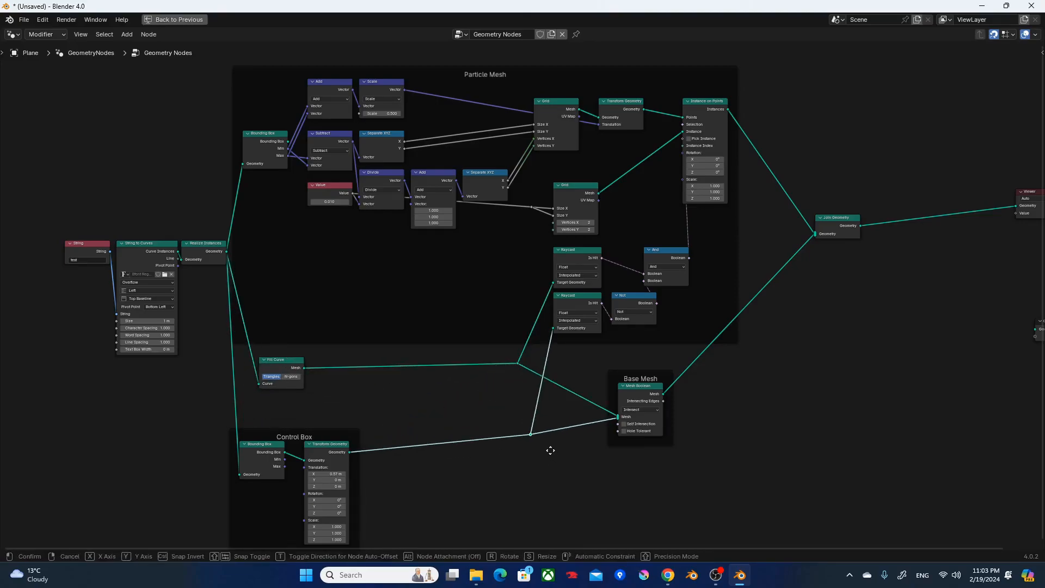
click(530, 457)
Rearrange the Base Mesh frame, Viewer and Join Geometry nodes, and restore the multi-editor layout.
drag(622, 376, 606, 391)
scroll(967, 197, down, 1)
drag(979, 229, 944, 240)
drag(795, 230, 867, 170)
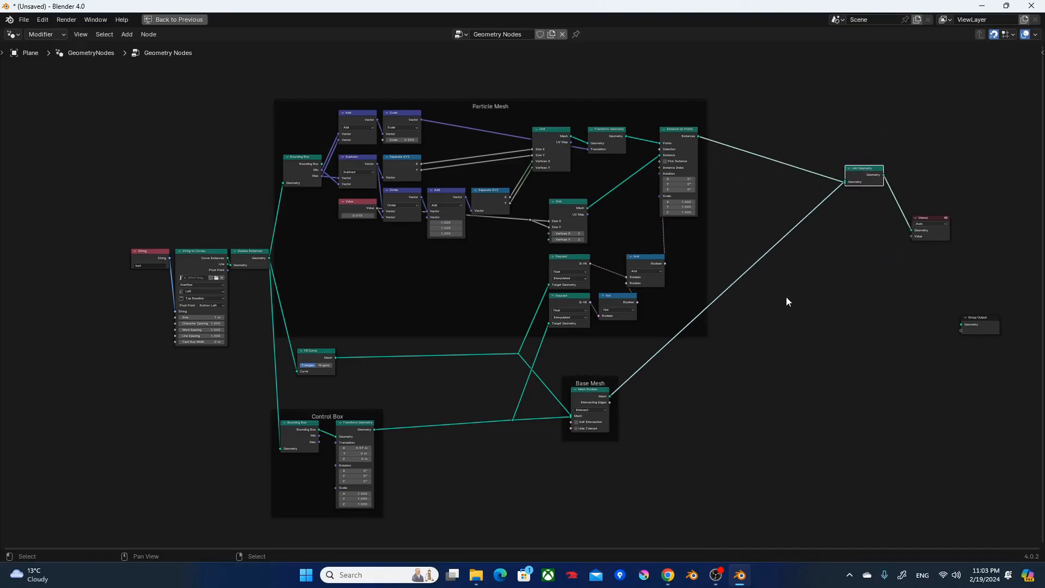
click(745, 384)
key(ctrl+space)
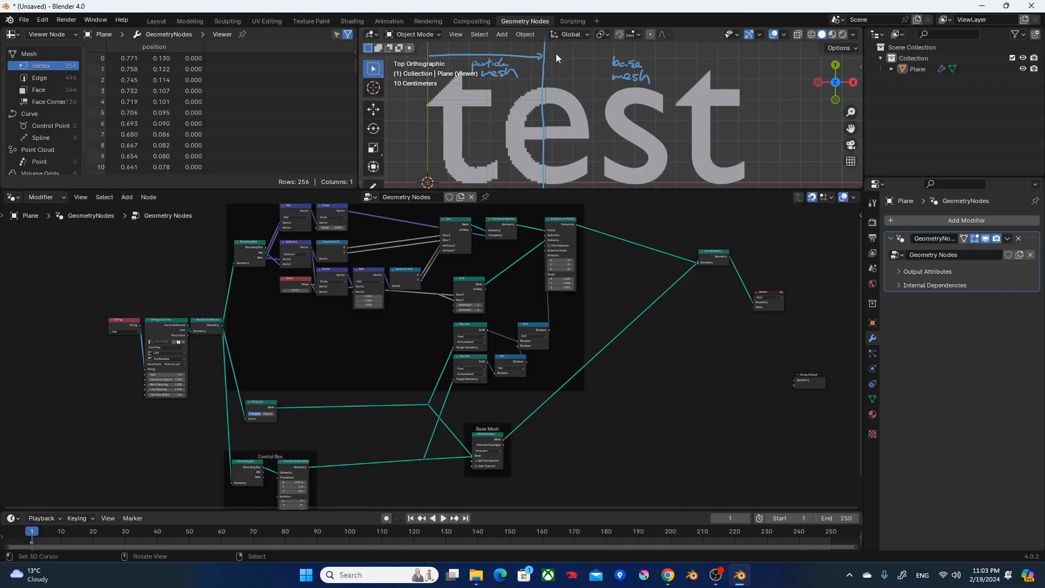
Move the Viewer and Join Geometry nodes farther from the Particle Mesh frame to make room between them.
middle_drag(651, 380, 422, 412)
drag(567, 338, 727, 292)
drag(508, 283, 675, 274)
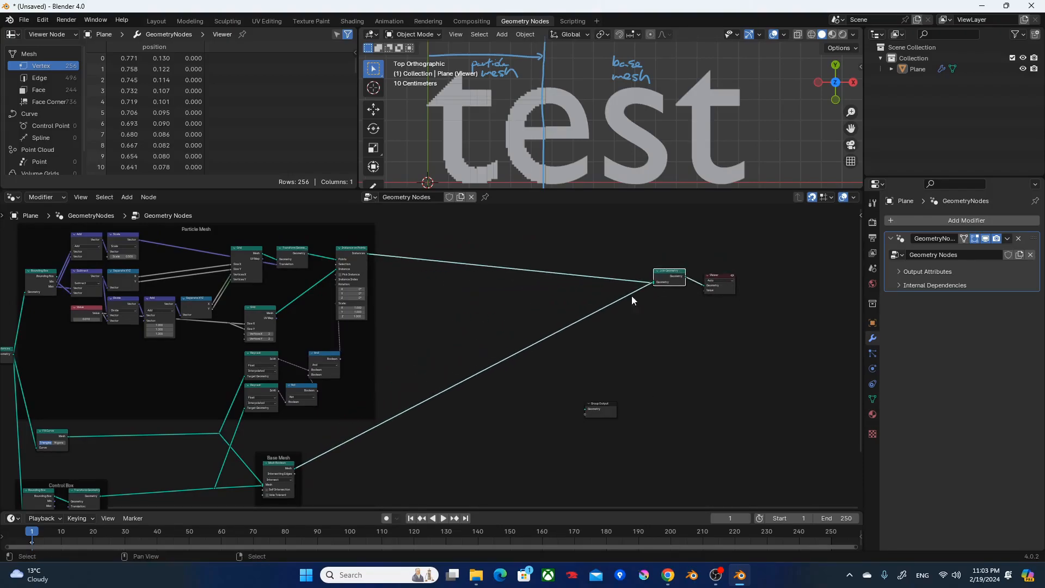
key(F3)
key(Escape)
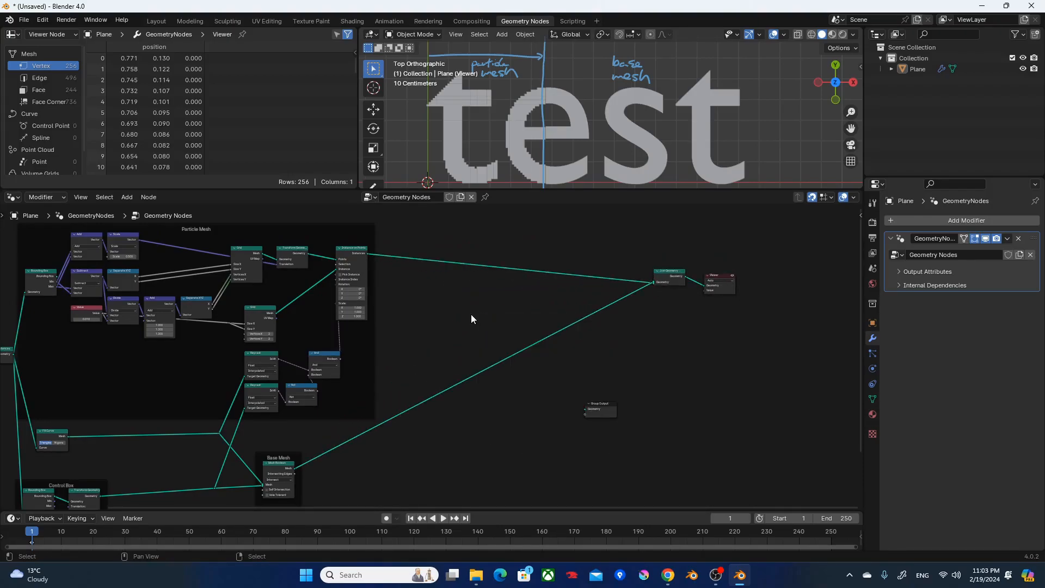
Insert a Set Position node on the link between Instance on Points and Join Geometry.
scroll(472, 314, up, 6)
middle_drag(564, 291, 383, 406)
scroll(384, 406, up, 2)
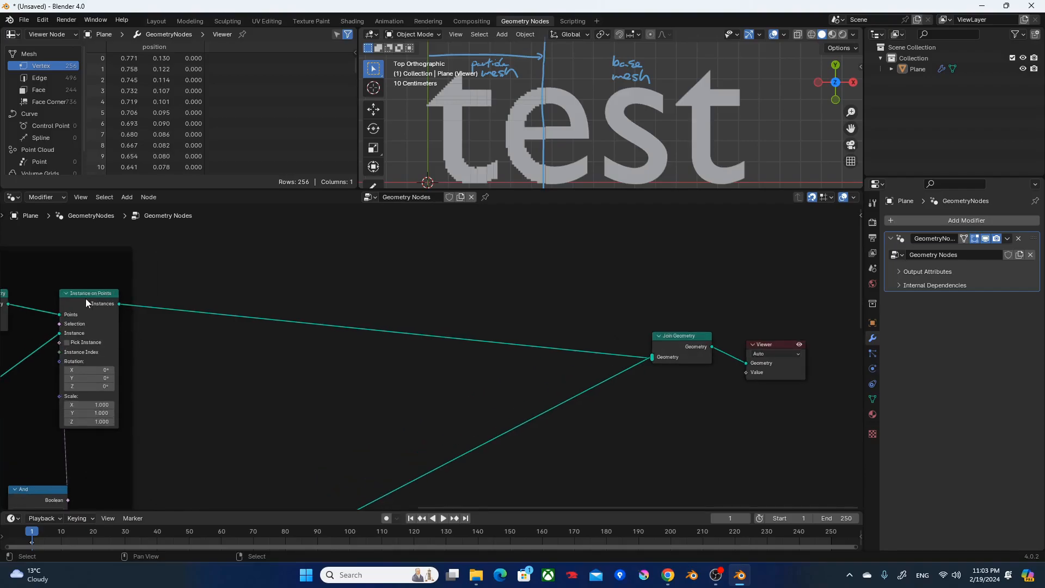
key(F3)
text(set po)
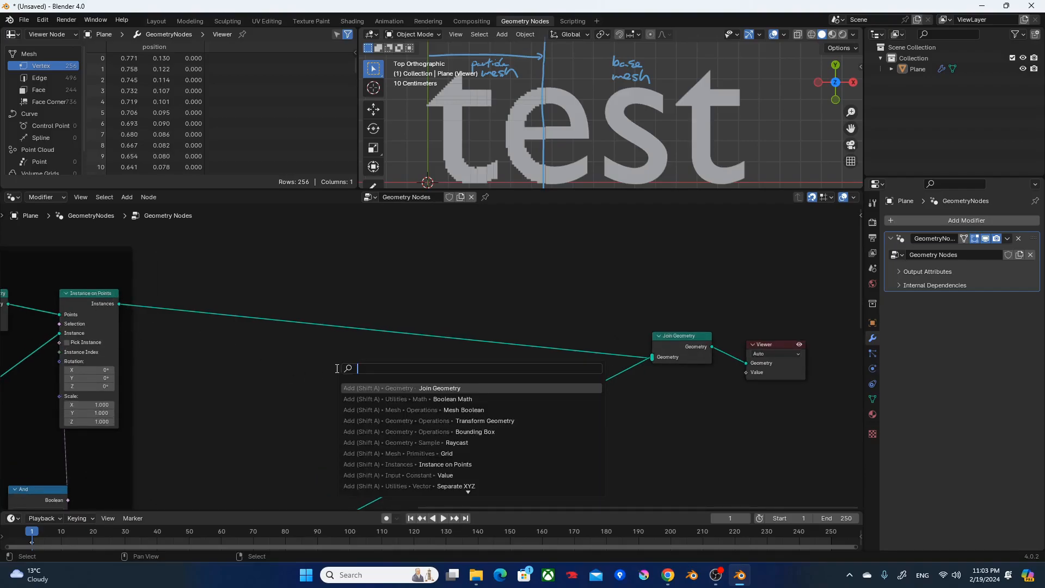
key(Return)
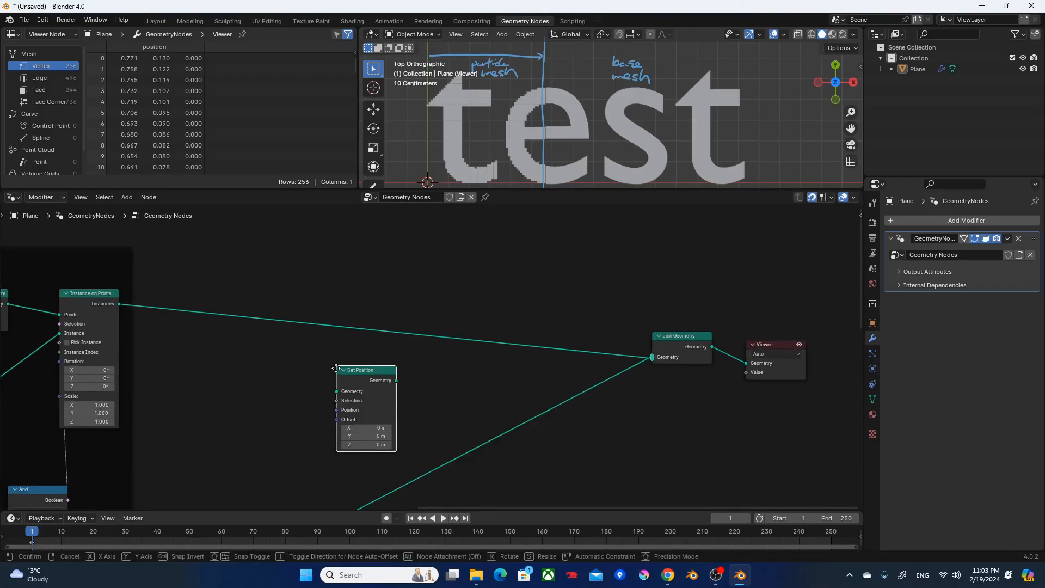
click(564, 297)
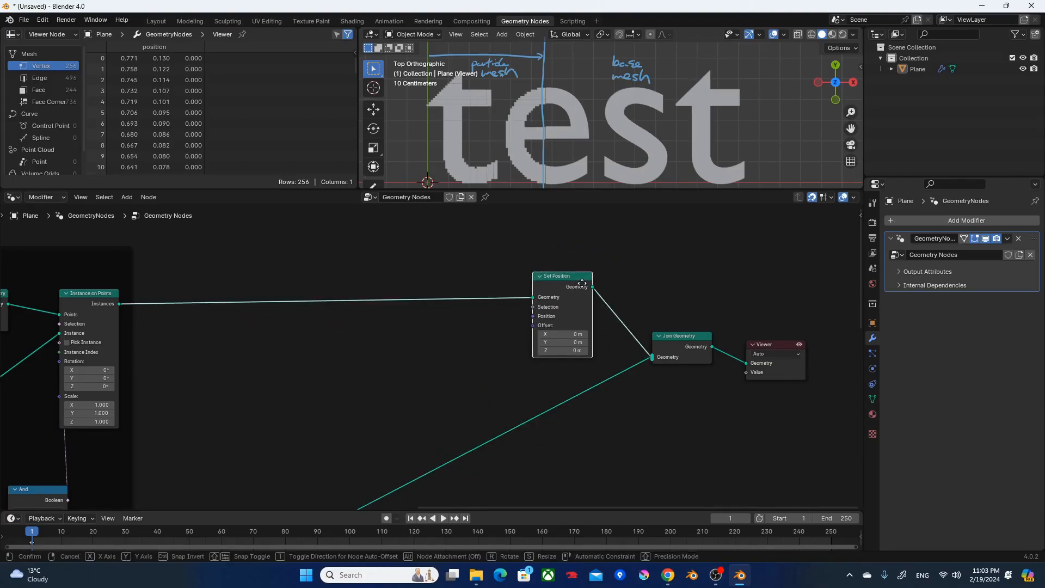
Add a Noise Texture node before Set Position and switch it to 2D.
key(F3)
text(noise)
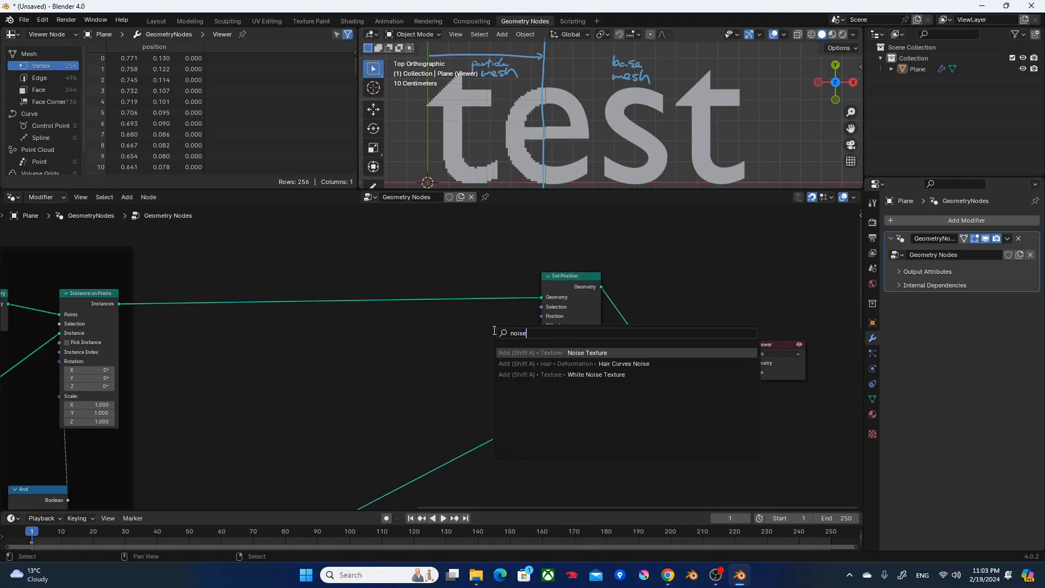
key(Return)
click(337, 330)
click(365, 366)
click(370, 399)
Add a vector math node beside the Noise Texture and set its operation to Subtract.
scroll(435, 398, up, 5)
drag(365, 361, 238, 361)
key(F3)
text(add)
key(Return)
click(273, 319)
click(306, 361)
key(s)
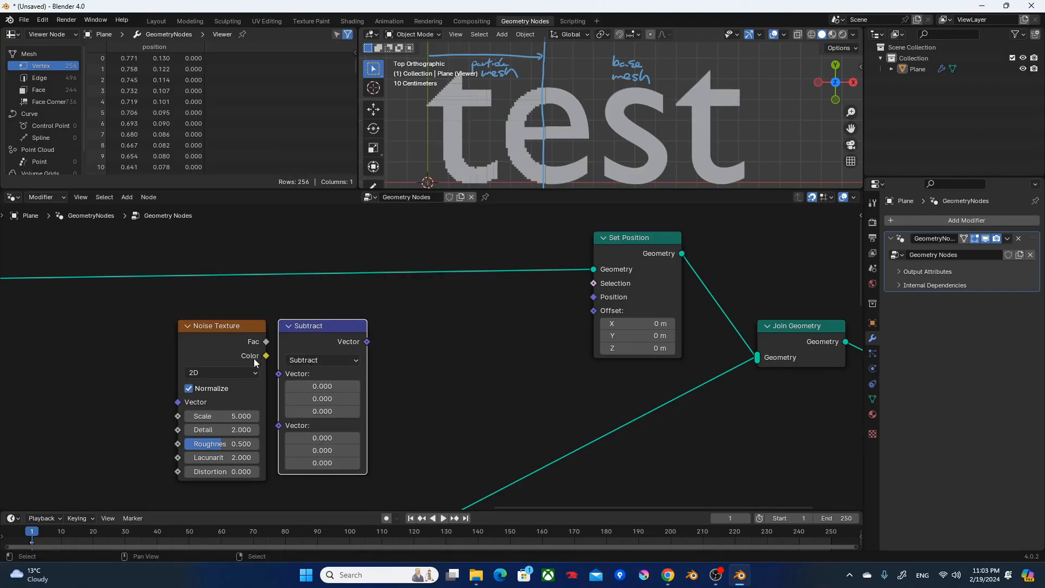
Connect the Noise Texture's Color to the Subtract node's first vector and set all three second-vector components to 0.5.
drag(267, 359, 278, 375)
click(338, 402)
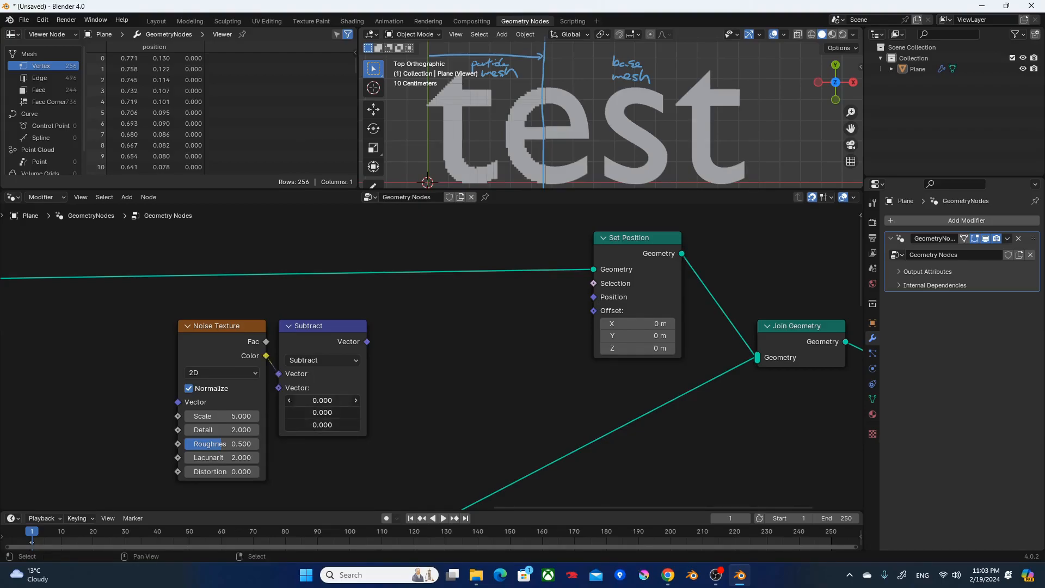
text(.5)
key(Return)
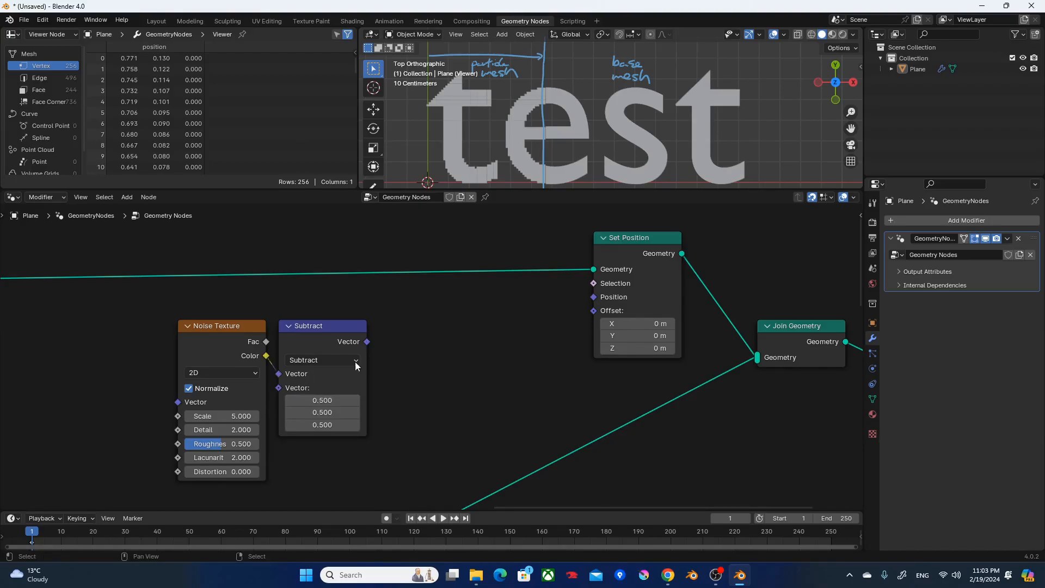
Connect the Subtract node's vector output to the Set Position Offset and view the displaced particles.
drag(365, 342, 594, 312)
scroll(538, 110, down, 2)
shift+middle_drag(537, 110, 578, 105)
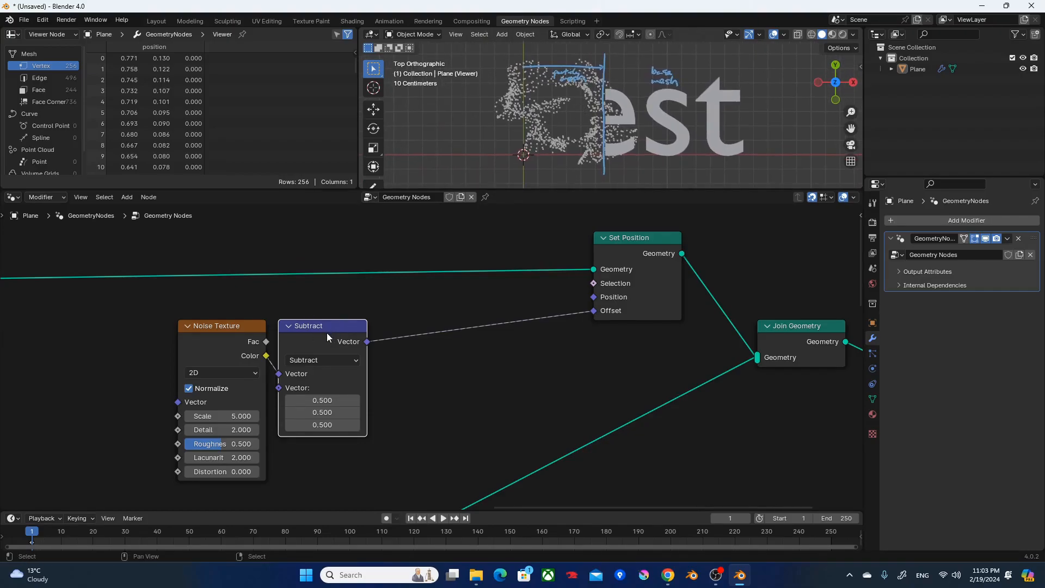
Compare the particle displacement with the Subtract node muted and unmuted.
mouse_move(267, 361)
key(m)
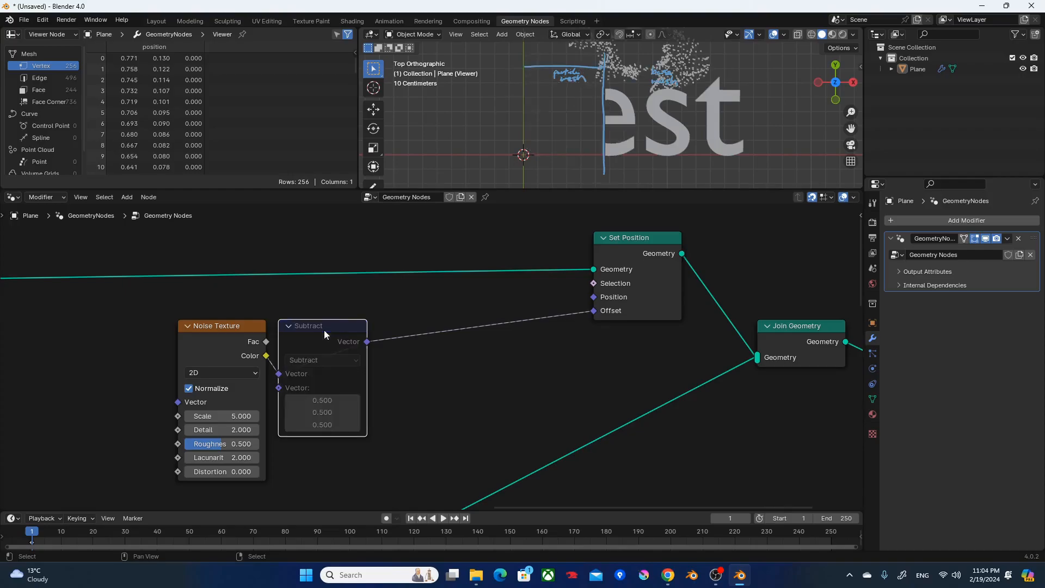
shift+middle_drag(641, 109, 617, 165)
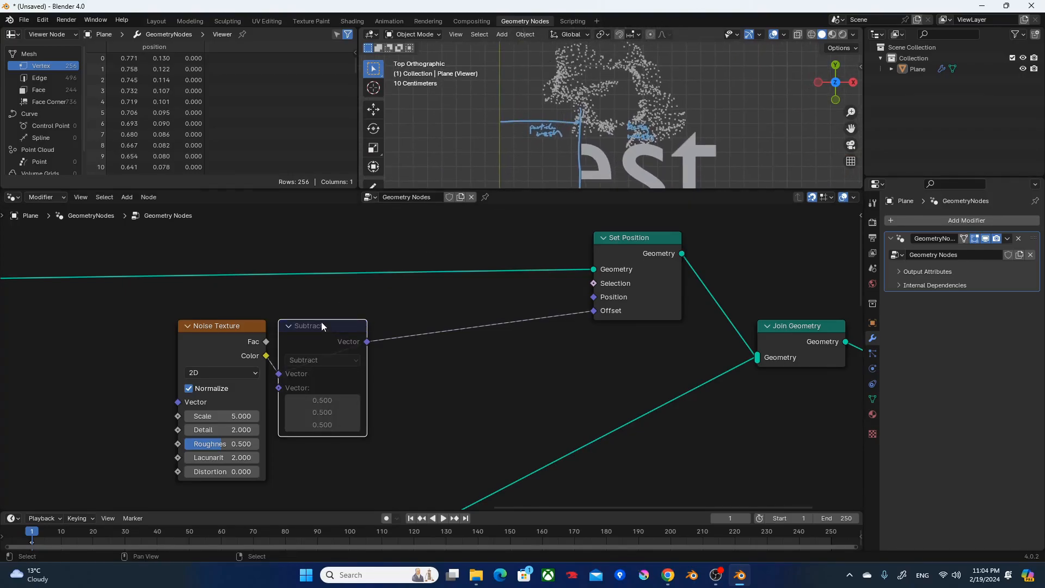
key(m)
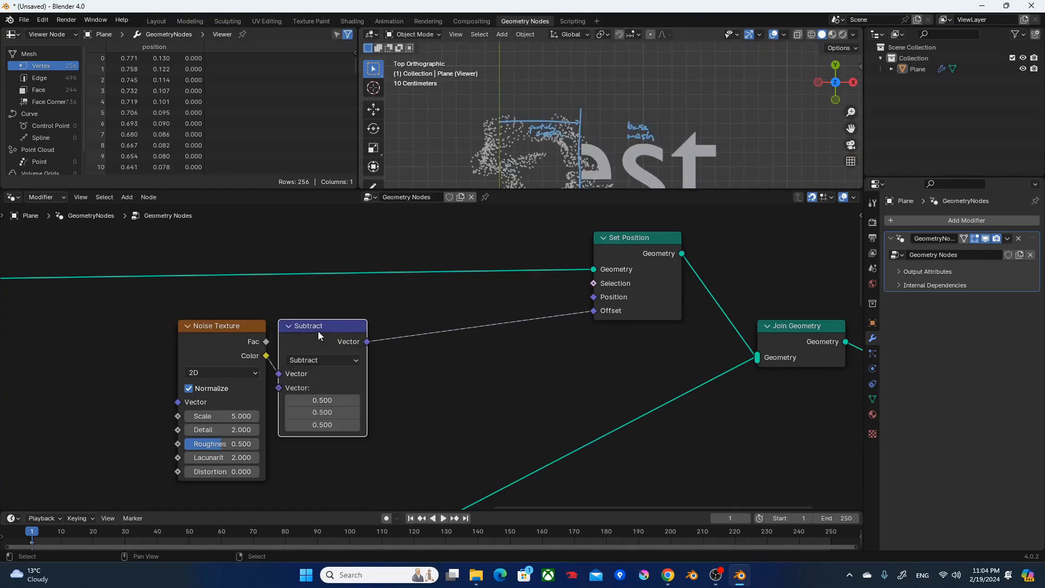
shift+middle_drag(527, 126, 551, 81)
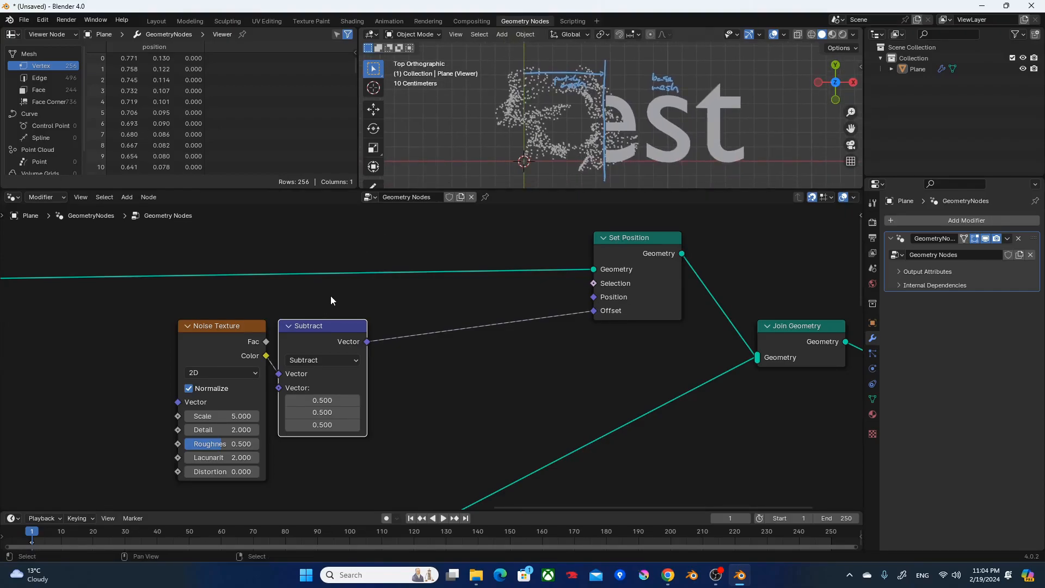
Move the Noise Texture and Subtract nodes together farther away from the Set Position node.
drag(389, 324, 192, 452)
drag(300, 353, 212, 353)
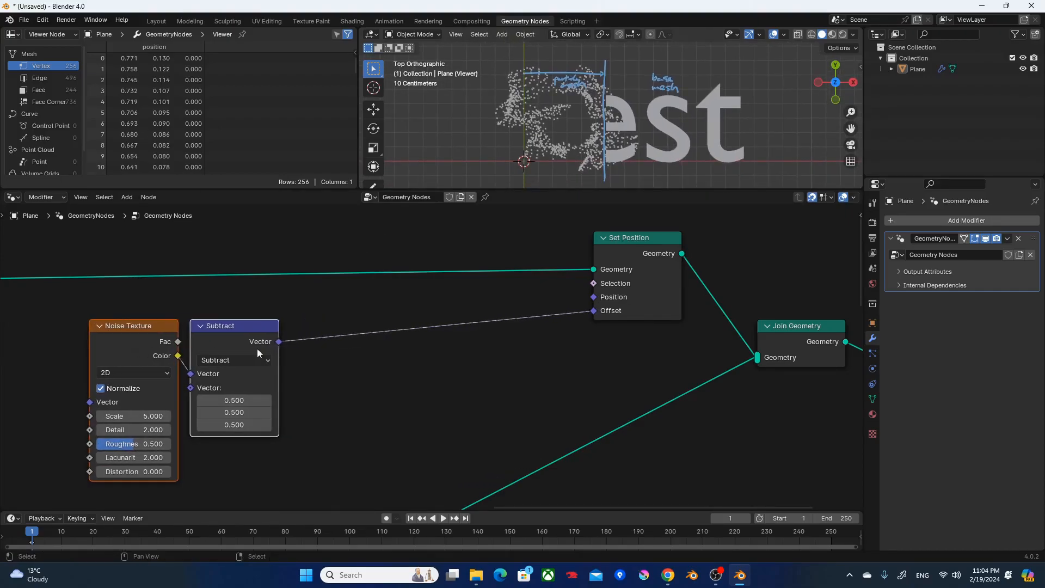
click(381, 351)
key(F3)
key(Escape)
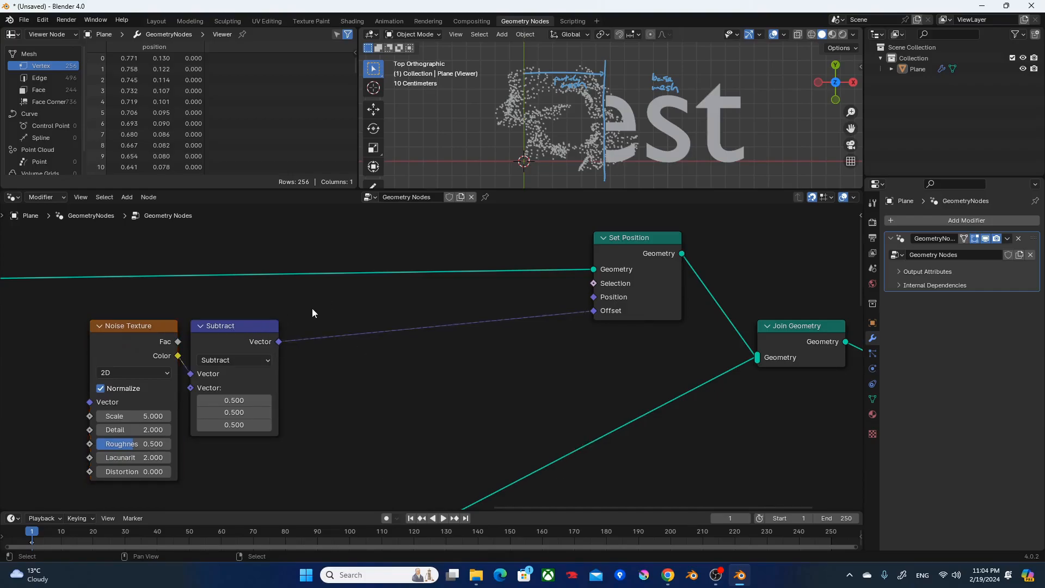
Duplicate the Subtract node and insert the copy into the link between Subtract and the Set Position Offset.
middle_drag(584, 156, 397, 245)
click(234, 325)
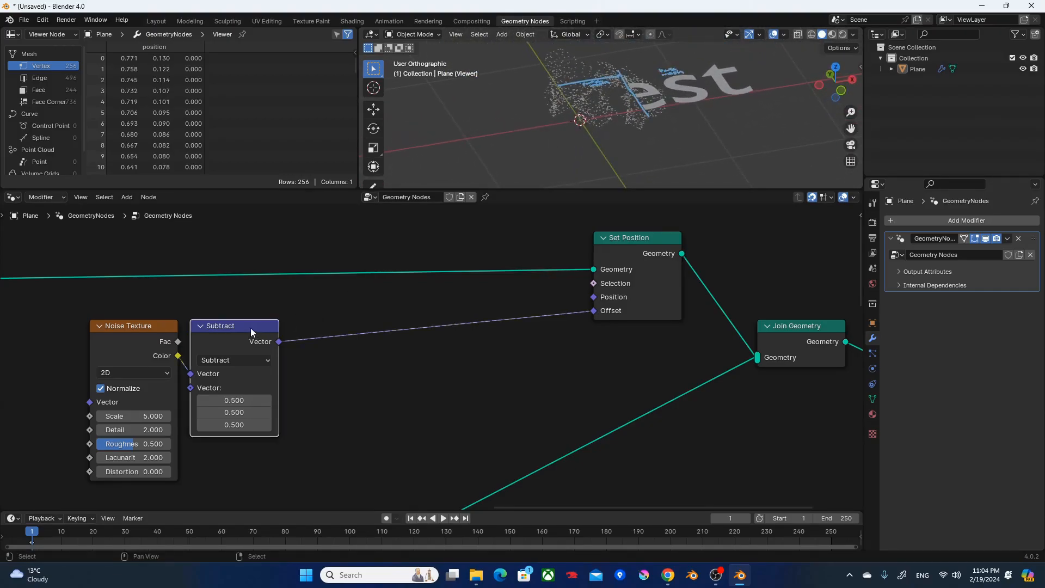
key(shift+d)
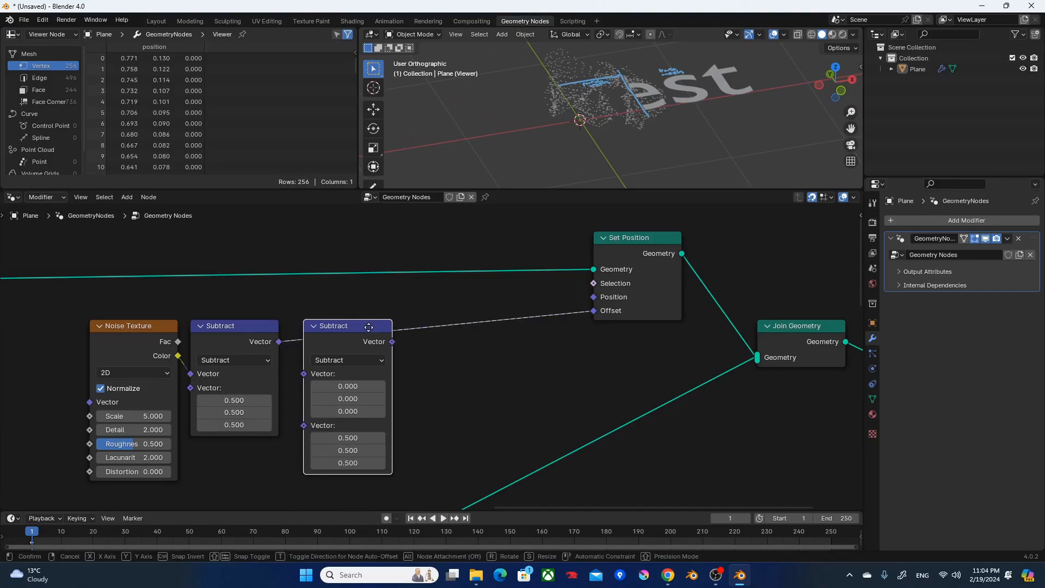
click(356, 331)
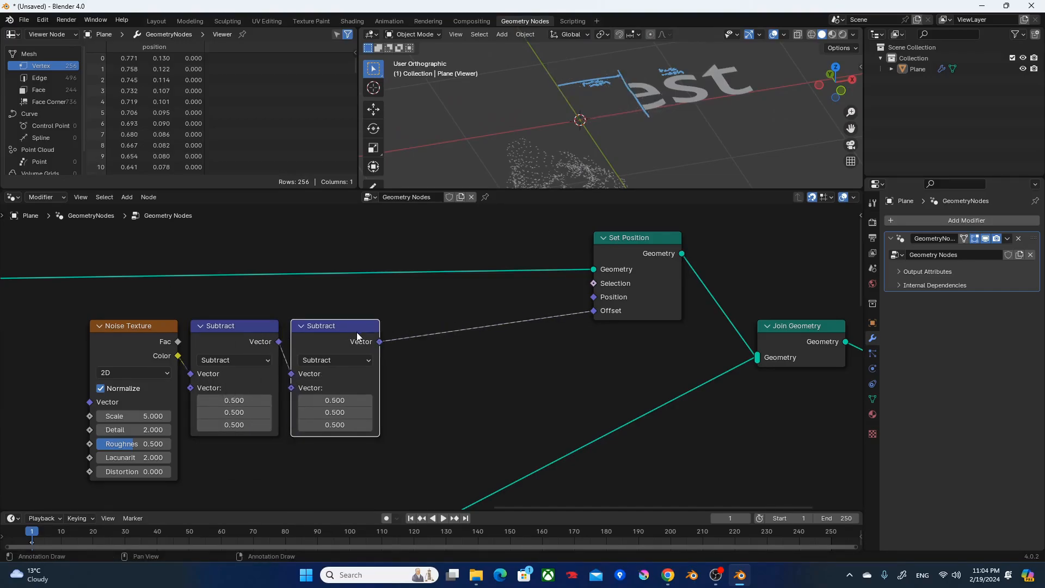
Change the duplicated node's operation to Multiply and set its second vector to 1, 1, 0.
click(344, 358)
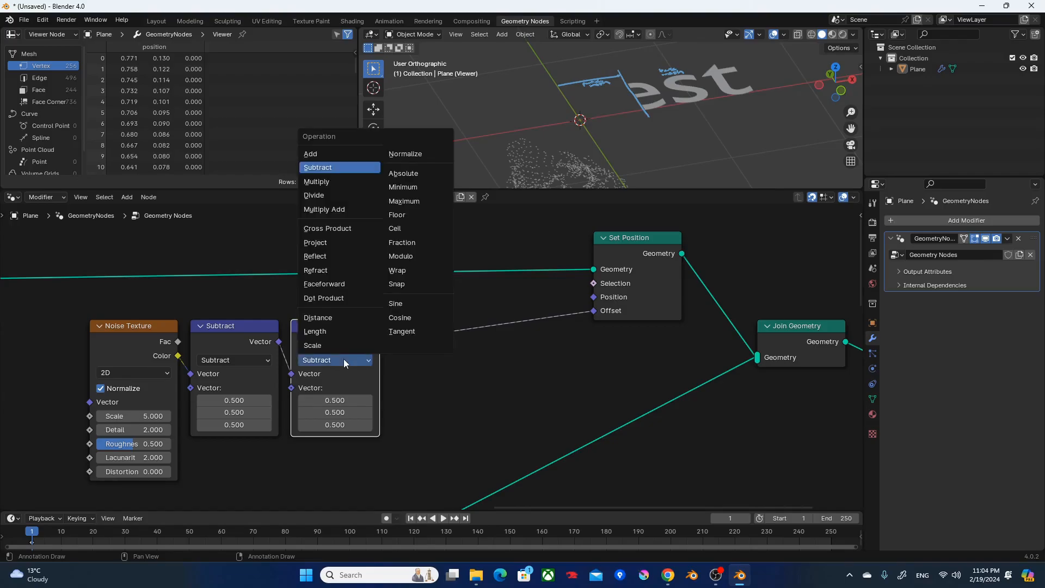
click(333, 181)
drag(362, 400, 356, 412)
text(1)
key(Tab)
text(0)
key(Return)
Inspect the particles from the side, then return to top view and remove the annotation layer.
scroll(636, 133, up, 3)
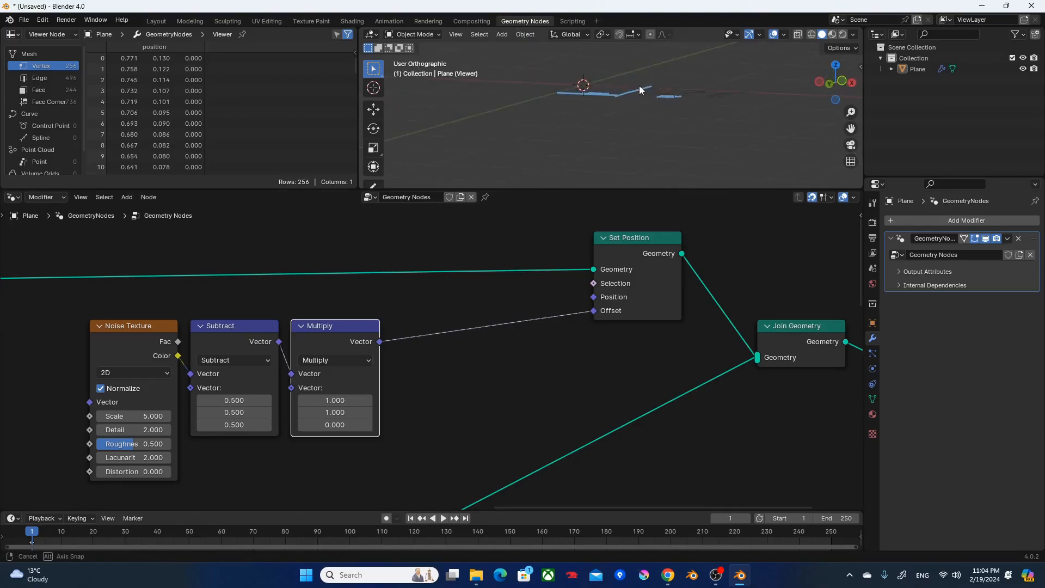
mouse_move(628, 133)
middle_down()
mouse_move(638, 103)
mouse_move(616, 136)
mouse_move(616, 162)
mouse_move(599, 130)
middle_up()
key(KP_7)
scroll(605, 158, down, 5)
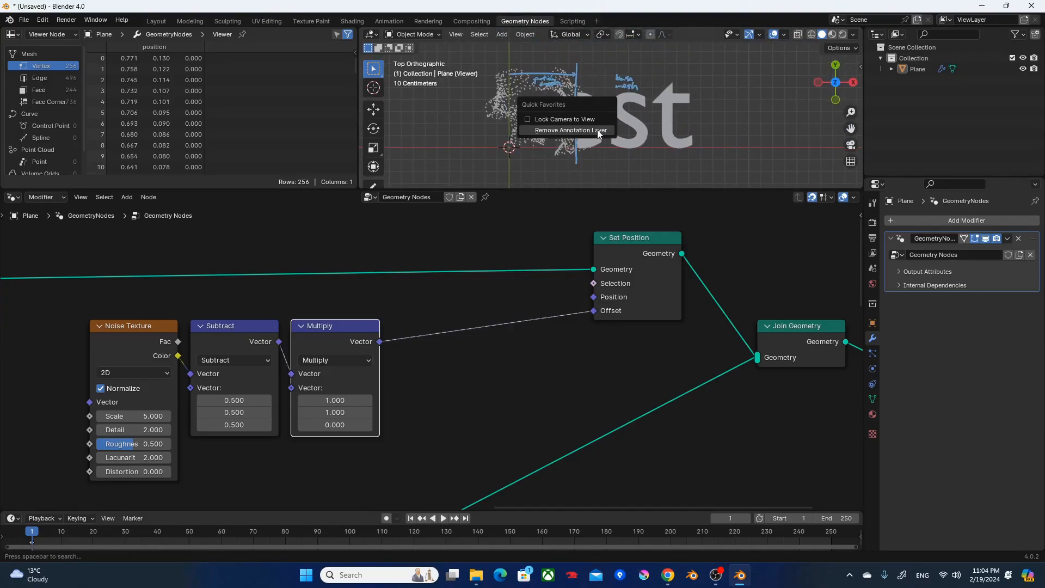
Move the Noise Texture, Subtract and Multiply nodes together to free more space before Set Position.
drag(428, 426, 82, 313)
drag(321, 328, 261, 318)
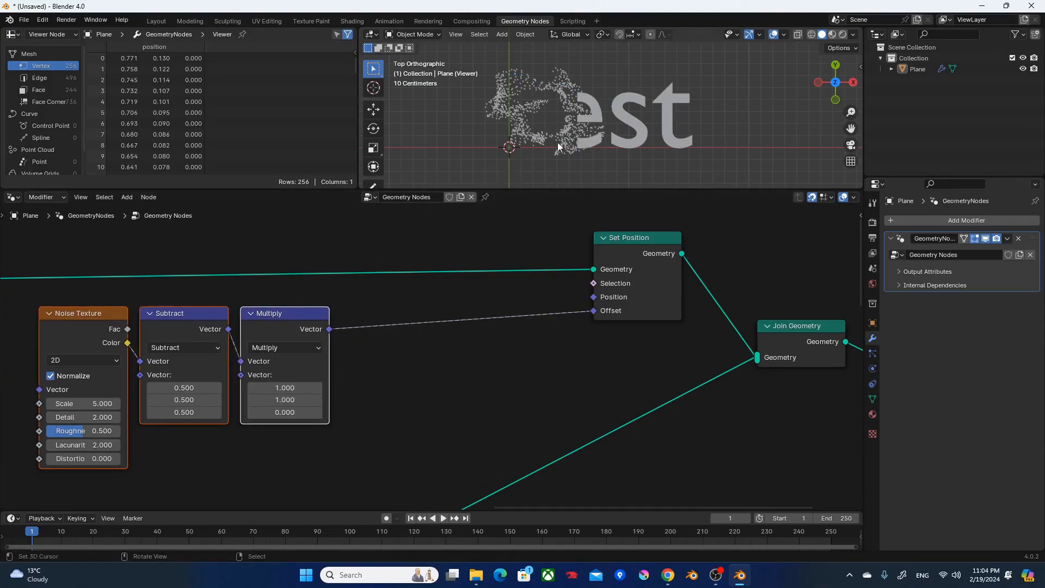
Enlarge the 3D viewport and draw a vertical annotation line where the particles meet the solid letters.
scroll(550, 142, up, 2)
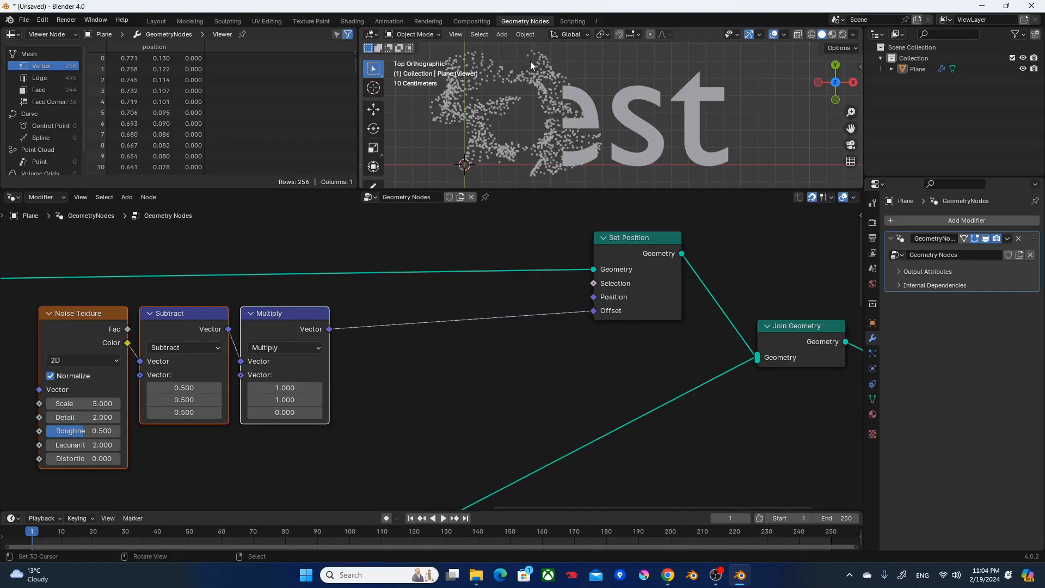
drag(571, 189, 575, 271)
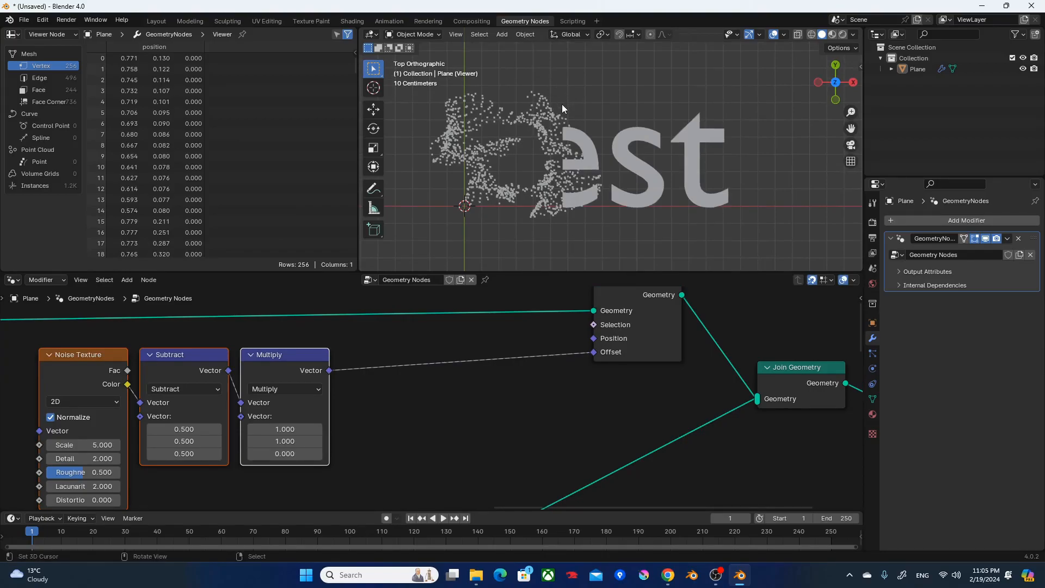
drag(561, 102, 564, 229)
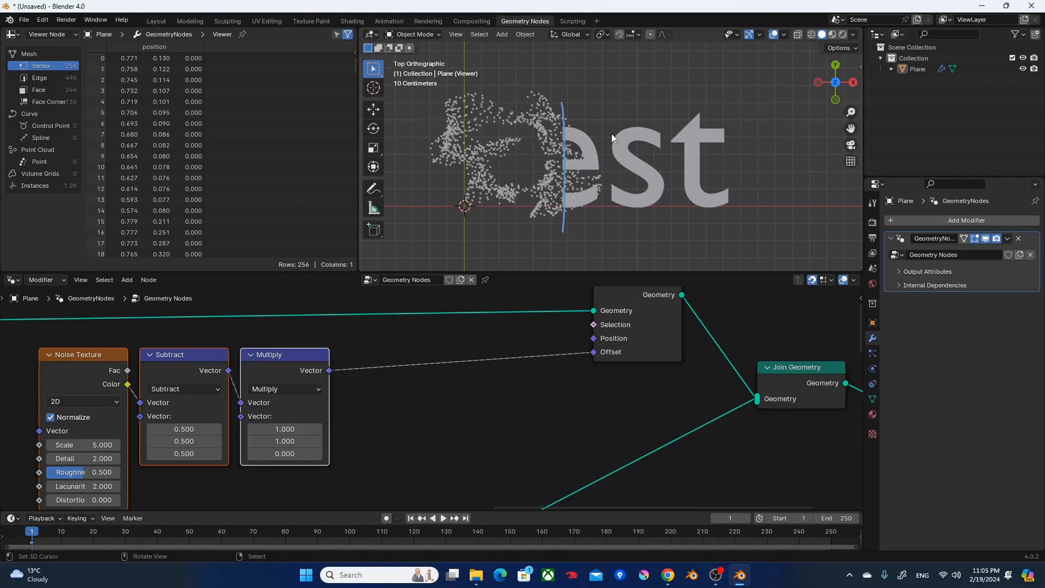
Insert a Vector Math node between Multiply and Set Position's Offset and change its operation to Scale.
click(455, 391)
key(F3)
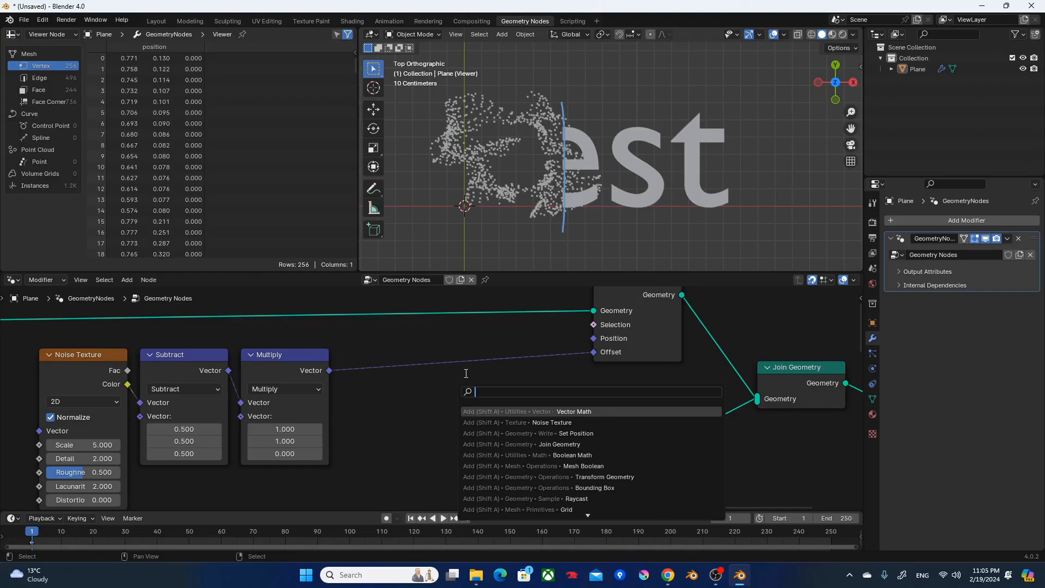
text(vm)
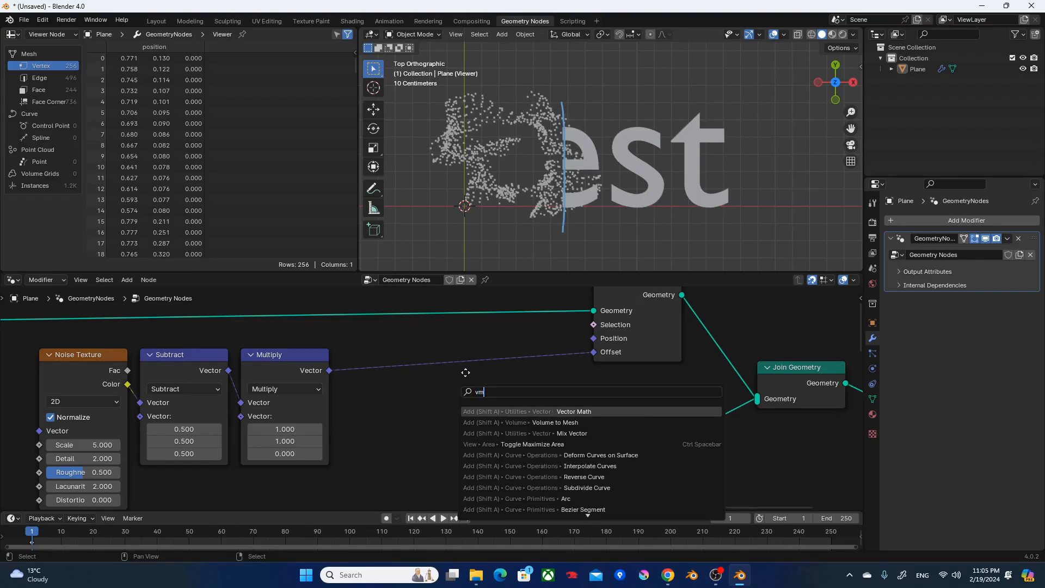
key(Return)
click(358, 346)
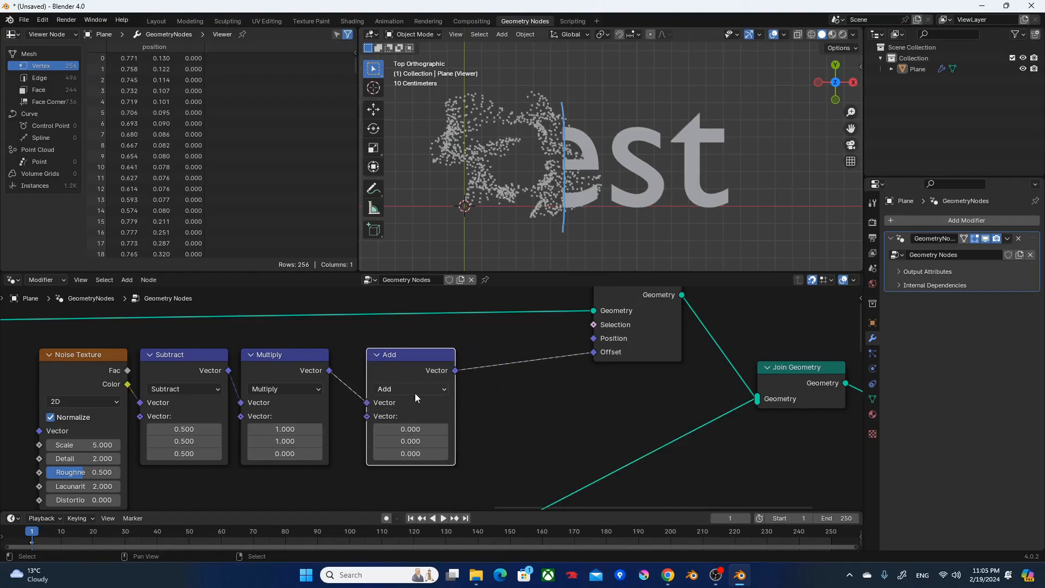
click(415, 390)
click(416, 373)
Enlarge the node editor and move the Noise Texture, Subtract, Multiply and Scale nodes closer to Set Position.
scroll(416, 432, down, 3)
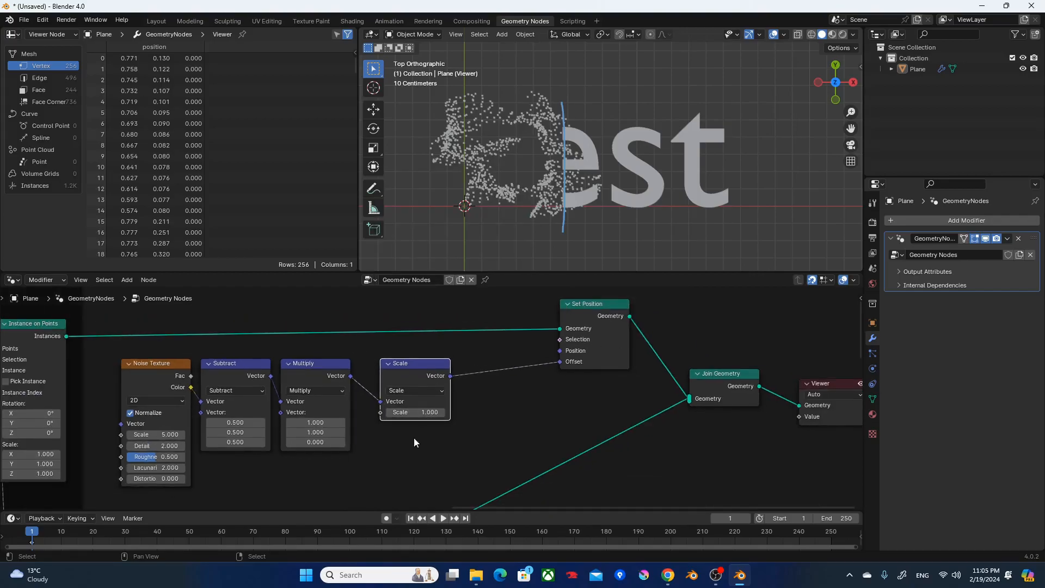
scroll(540, 315, down, 3)
middle_drag(520, 337, 730, 380)
drag(689, 270, 684, 158)
mouse_move(617, 297)
middle_down()
mouse_move(611, 369)
mouse_move(560, 425)
middle_up()
mouse_move(656, 254)
middle_down()
mouse_move(656, 276)
mouse_move(599, 387)
middle_up()
middle_drag(657, 314, 656, 357)
drag(657, 358, 537, 267)
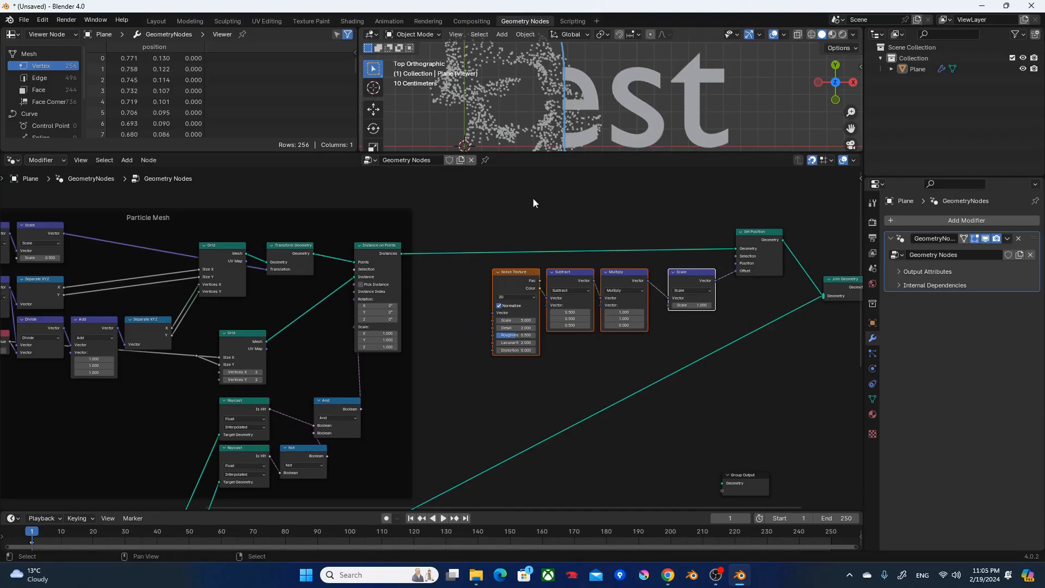
Add a Geometry Proximity node in the free space below the noise nodes, without attaching it to the Base Mesh link.
middle_drag(482, 387, 567, 253)
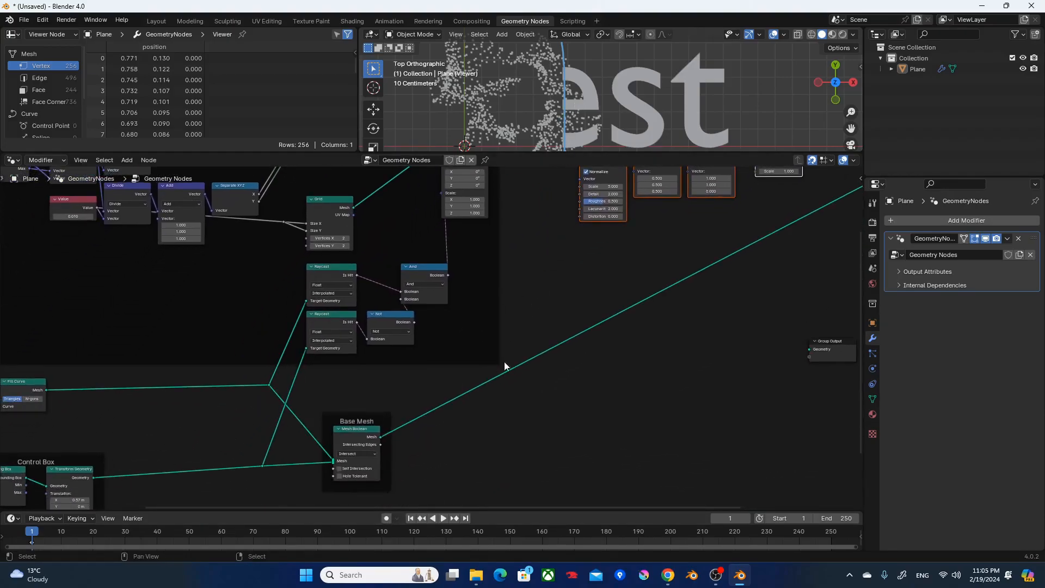
key(F3)
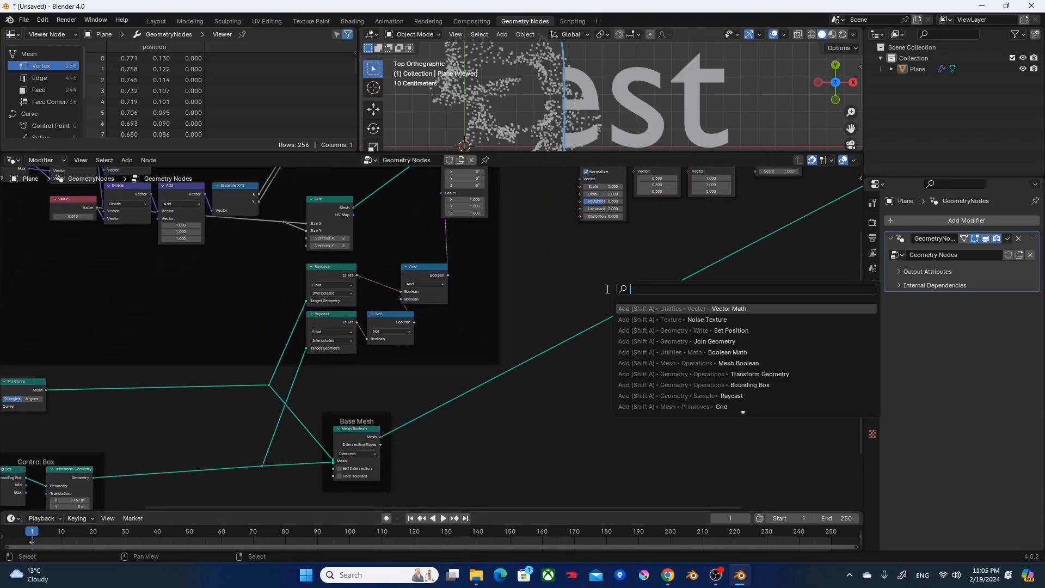
text(pr)
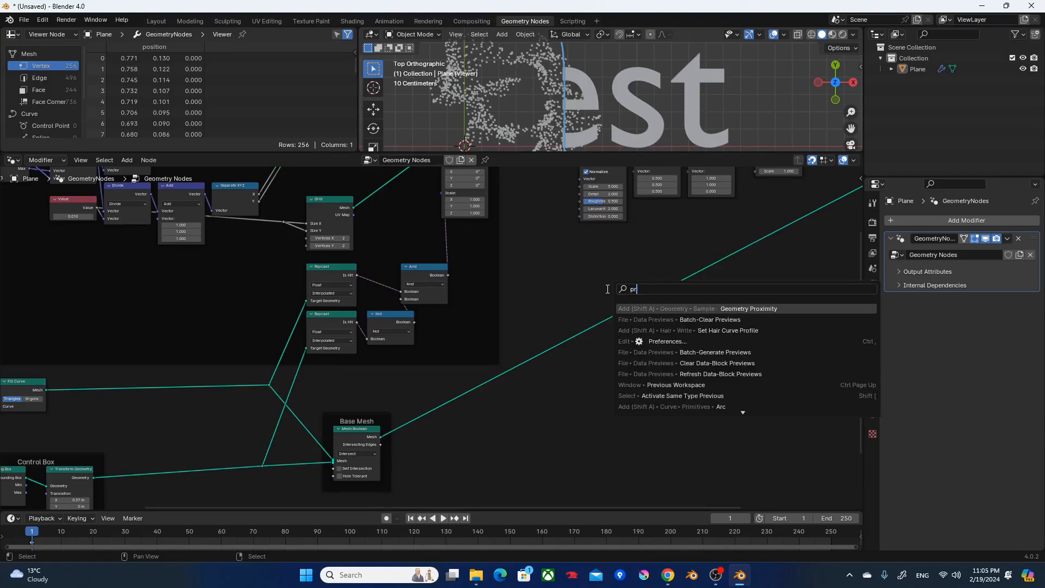
text(o)
key(Return)
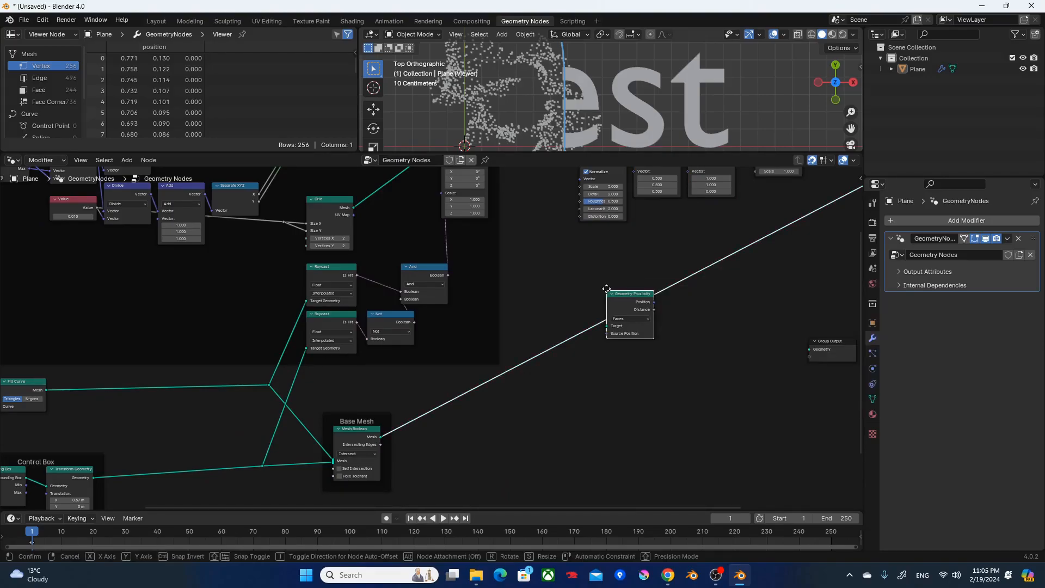
click(567, 238)
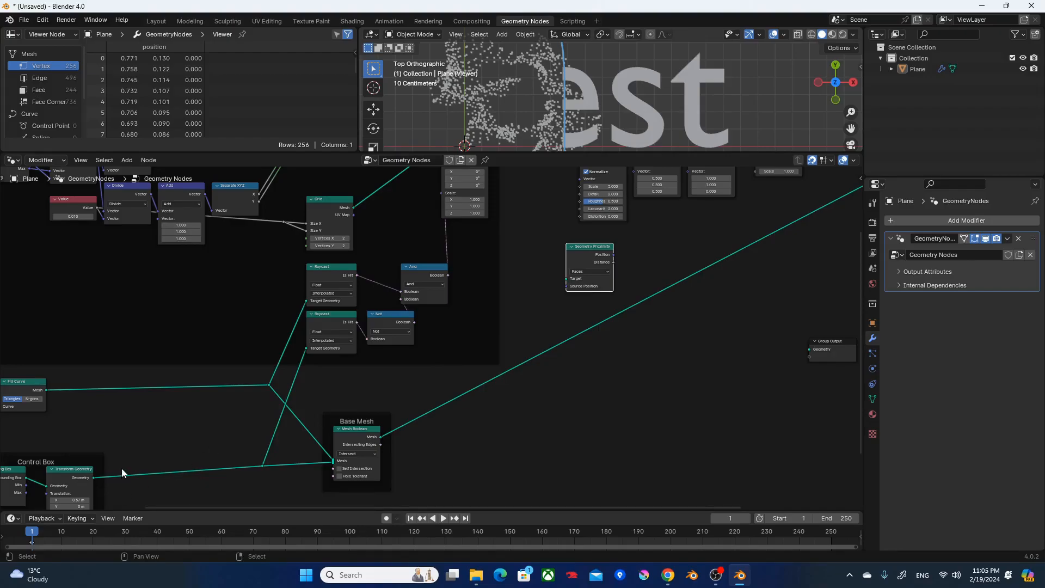
Connect the Control Box geometry to Geometry Proximity's Target and its Distance to the Scale node's Scale input.
middle_drag(121, 469, 173, 414)
drag(314, 412, 626, 225)
middle_drag(667, 214, 510, 415)
drag(493, 404, 642, 315)
scroll(644, 355, up, 3)
drag(570, 154, 566, 238)
scroll(564, 210, up, 4)
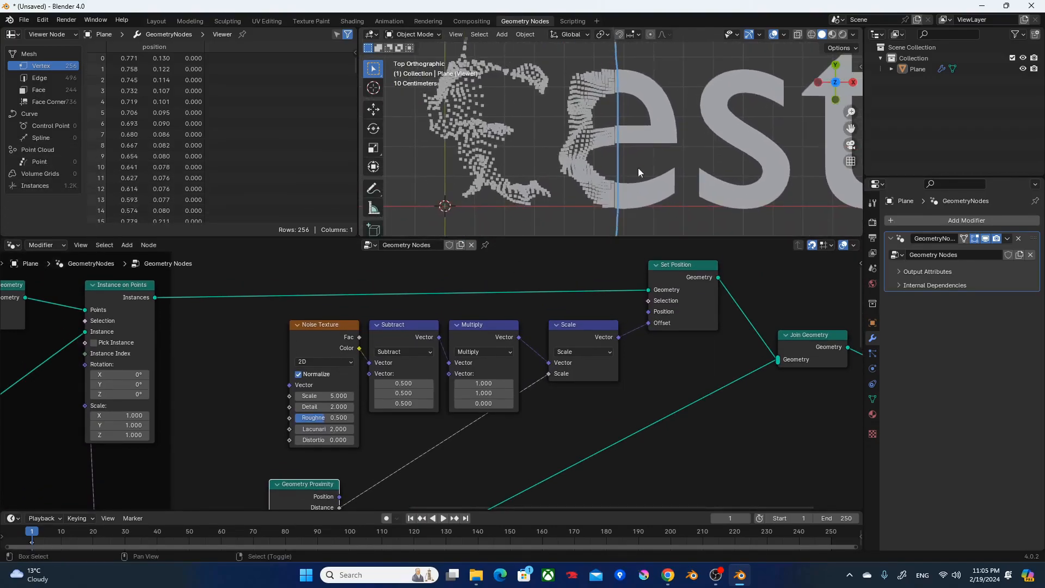
Insert a Math node on the link between Geometry Proximity's Distance and the Scale node.
middle_drag(422, 452, 483, 371)
key(F3)
text(add)
key(Return)
click(429, 361)
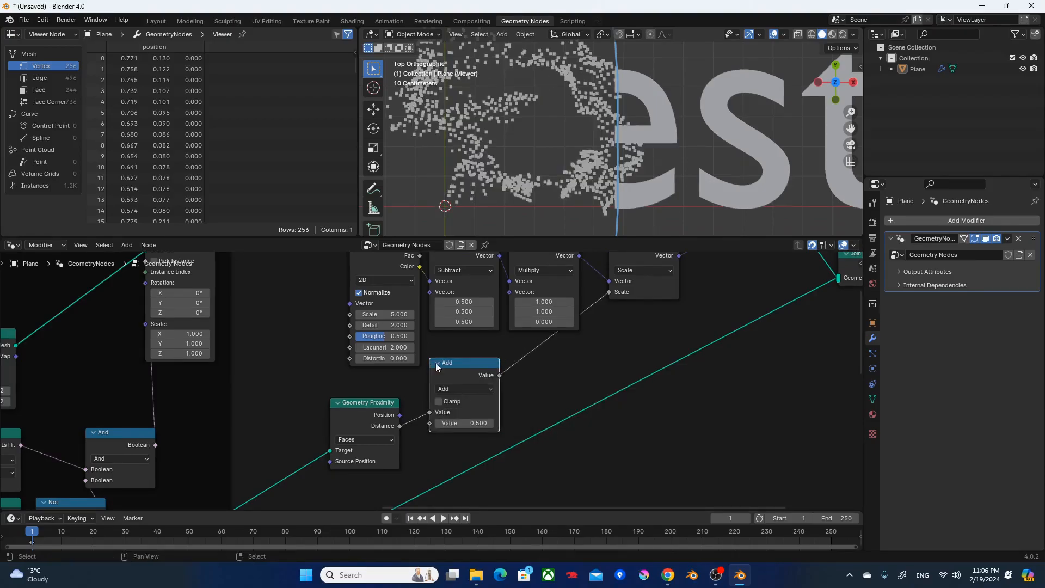
Change the new Math node's operation to Multiply and set its second value to 3.
click(458, 390)
click(467, 436)
click(463, 424)
text(3)
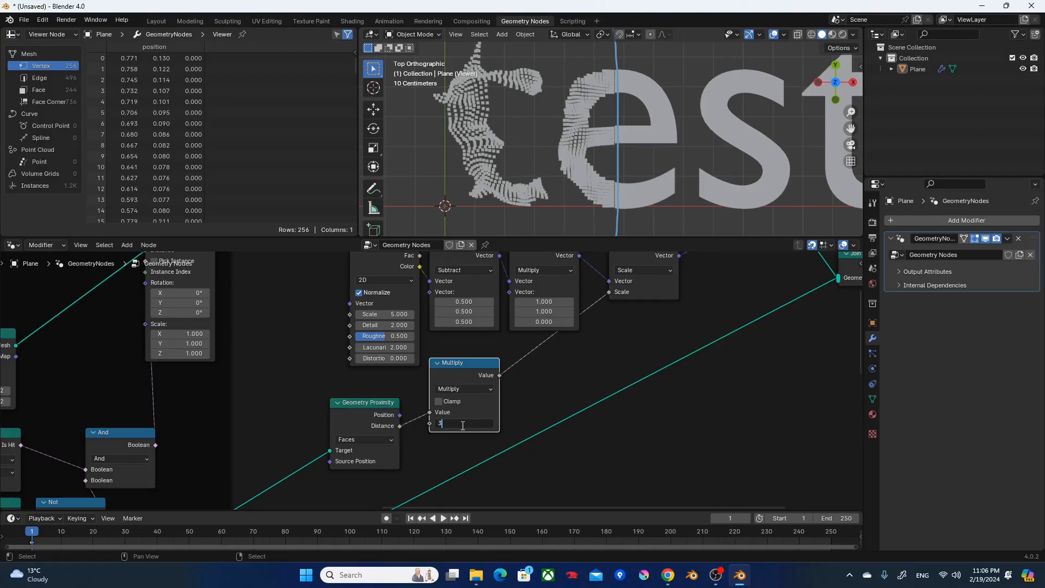
key(Return)
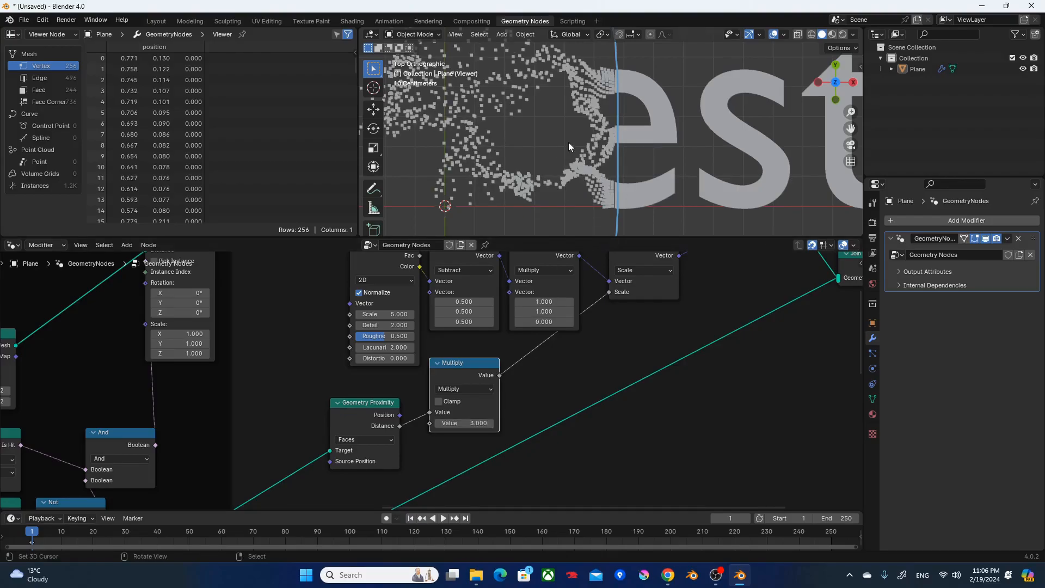
scroll(568, 142, down, 4)
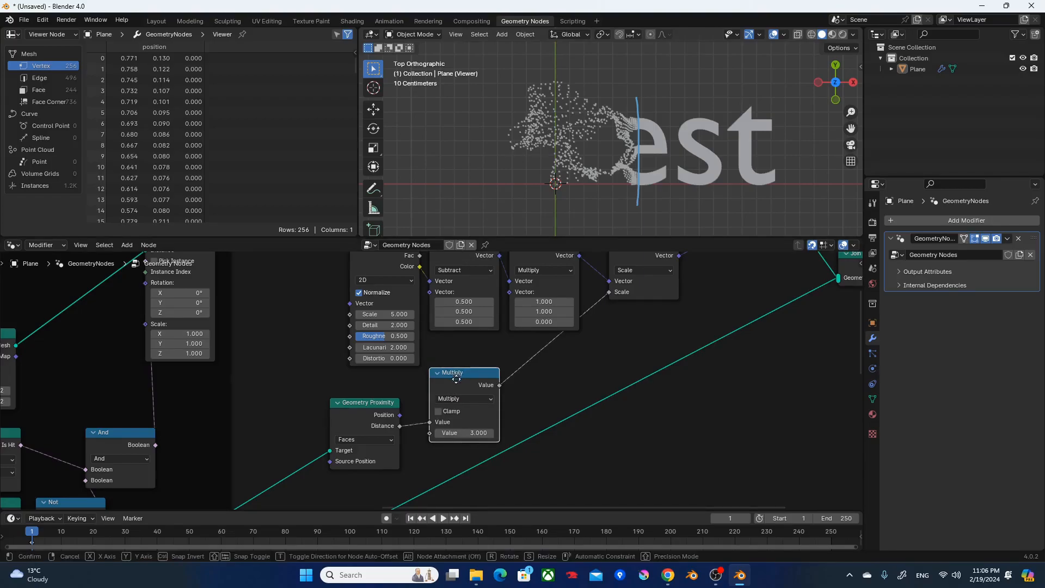
Lower the Multiply math node and route the Base Mesh link around the nodes with a reroute point below Join Geometry.
drag(459, 362, 450, 391)
scroll(455, 399, down, 2)
scroll(590, 369, down, 5)
shift+right_drag(539, 362, 540, 420)
key(g)
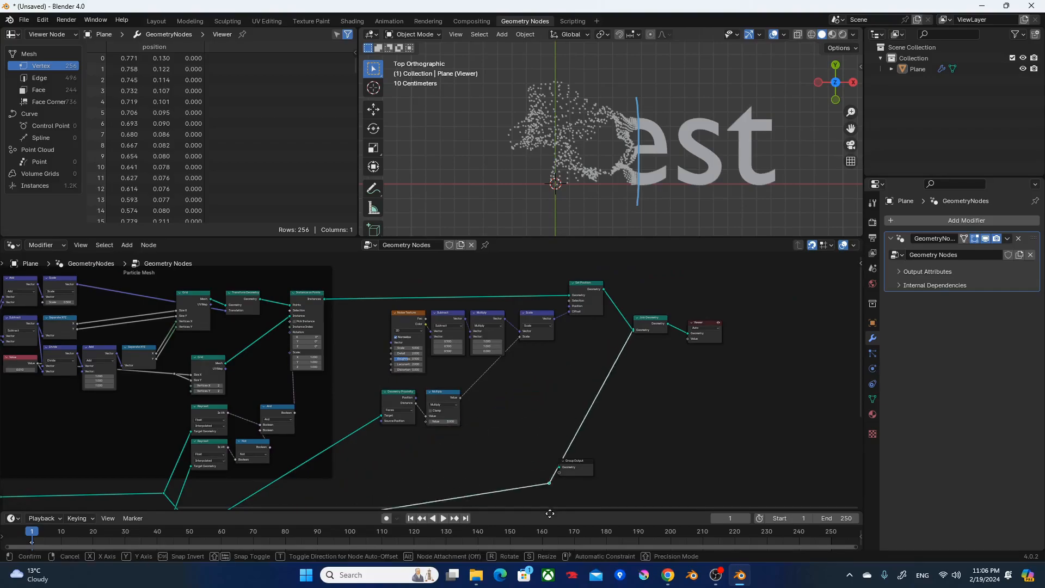
click(623, 467)
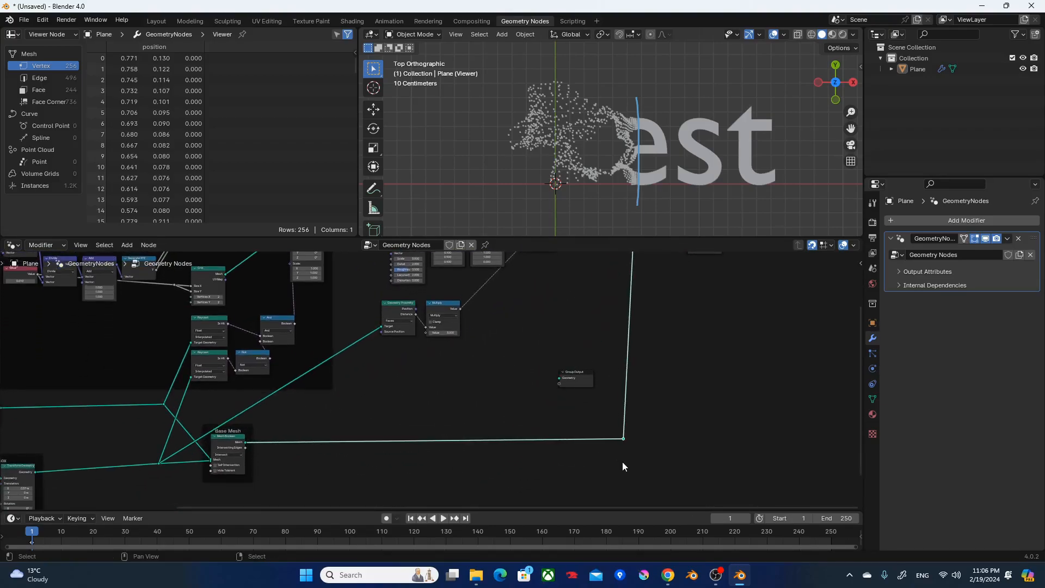
Move the Multiply math node away from Geometry Proximity so it sits beneath the vector Scale node.
middle_drag(578, 427, 581, 484)
scroll(510, 400, up, 5)
middle_drag(510, 400, 553, 459)
middle_drag(578, 375, 658, 418)
drag(658, 418, 426, 322)
drag(449, 439, 561, 430)
Shift the Control Box's Transform Geometry X translation to 1.37 m.
scroll(380, 420, down, 2)
middle_drag(380, 419, 747, 233)
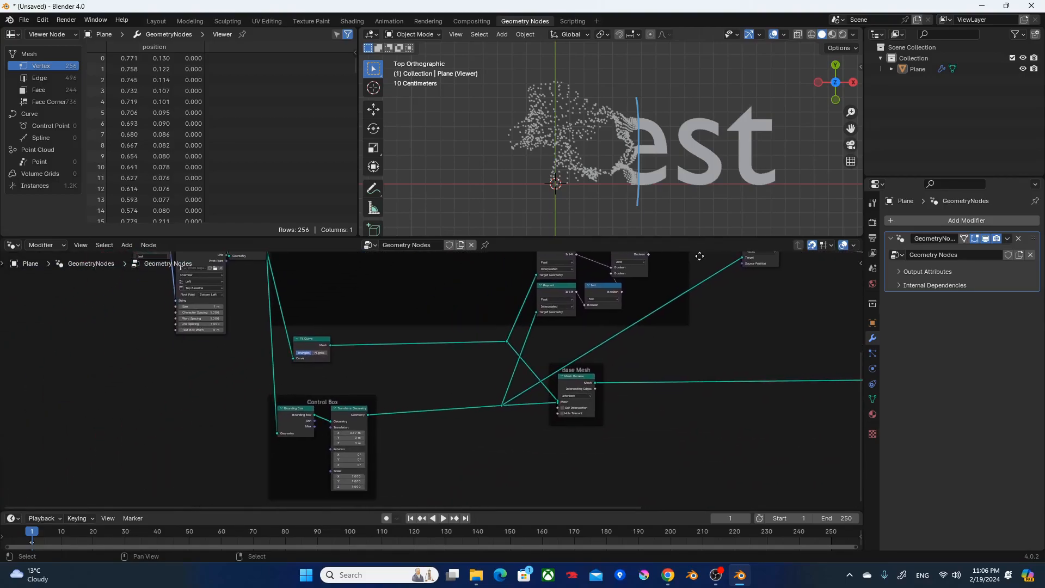
scroll(420, 403, up, 9)
middle_drag(357, 422, 454, 349)
shift+drag(345, 429, 778, 429)
scroll(580, 136, up, 4)
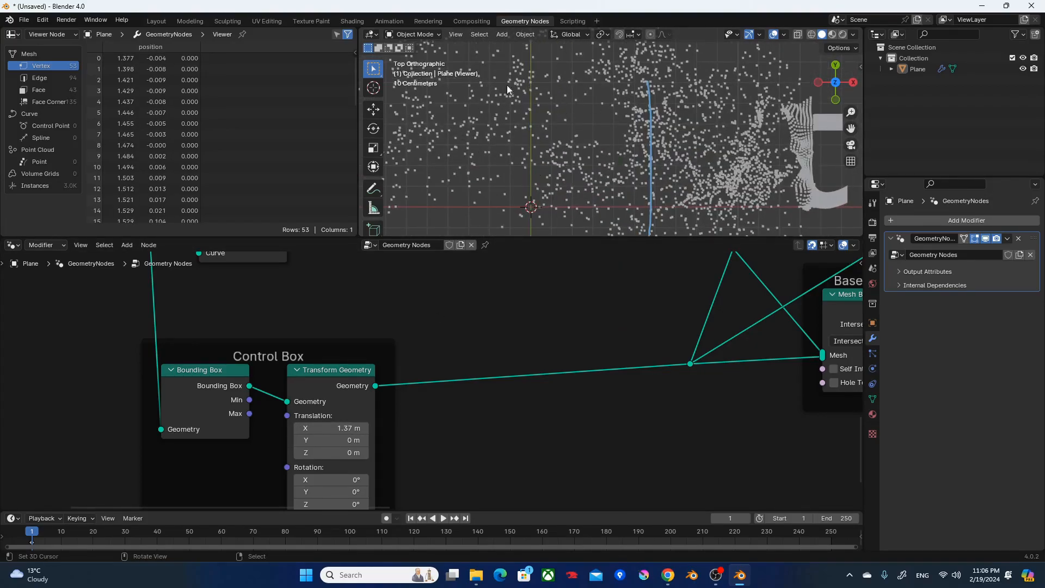
Move the Join Geometry and Viewer nodes farther away from Set Position to free space.
scroll(564, 409, down, 2)
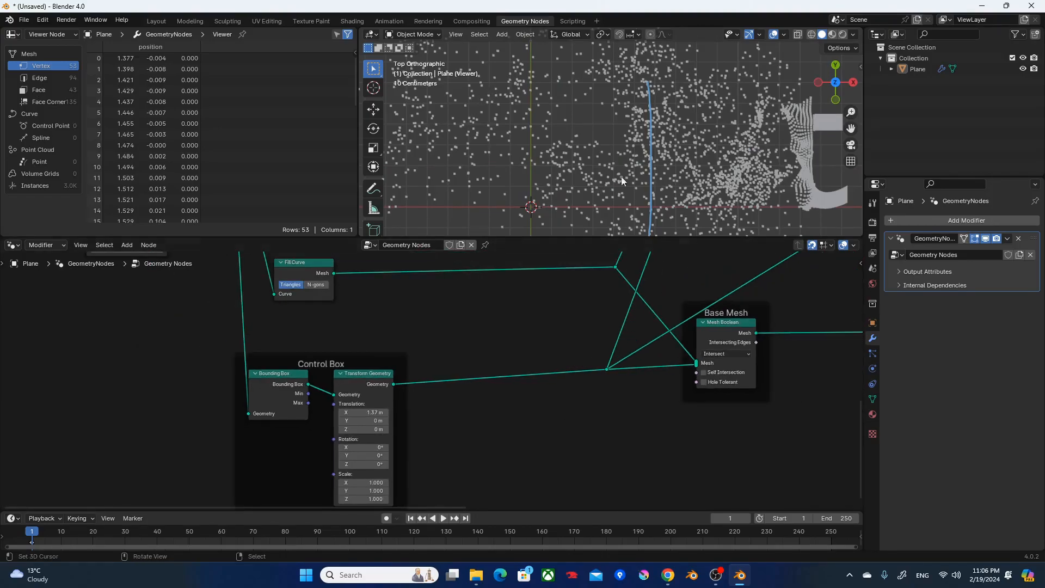
scroll(610, 147, down, 4)
middle_drag(674, 319, 185, 355)
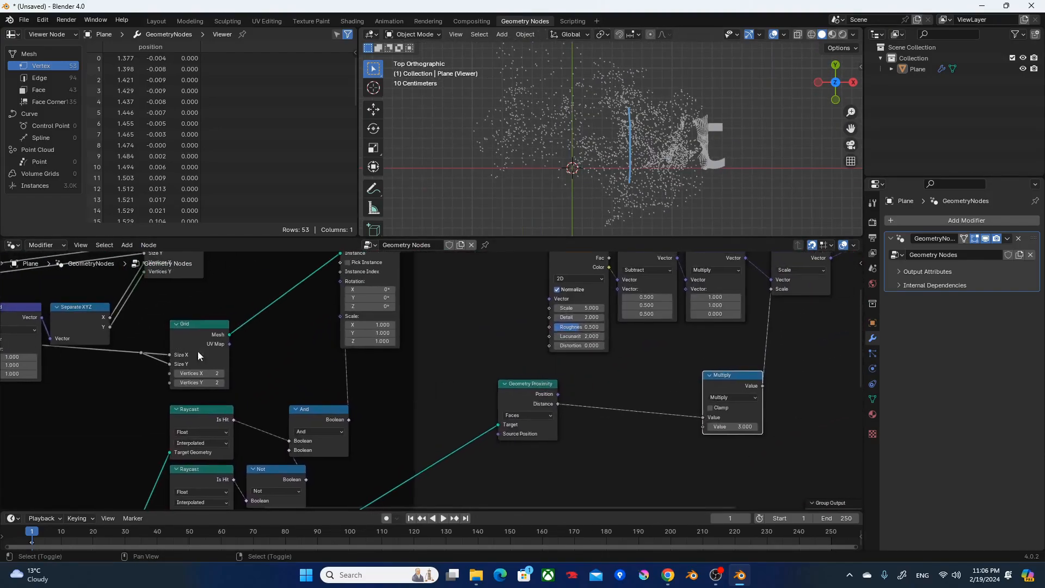
middle_drag(589, 393, 357, 456)
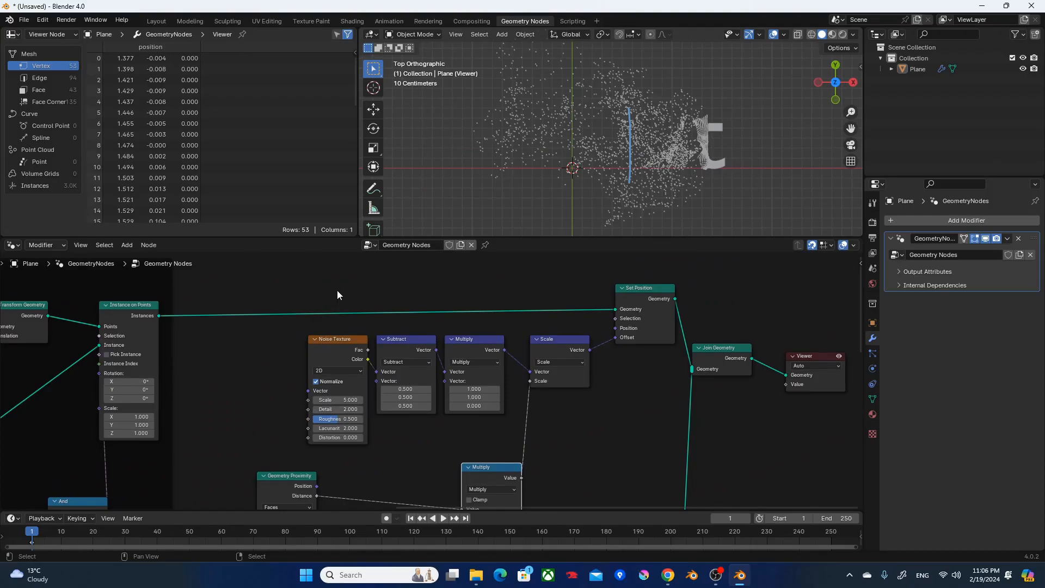
scroll(436, 322, down, 1)
drag(669, 321, 776, 412)
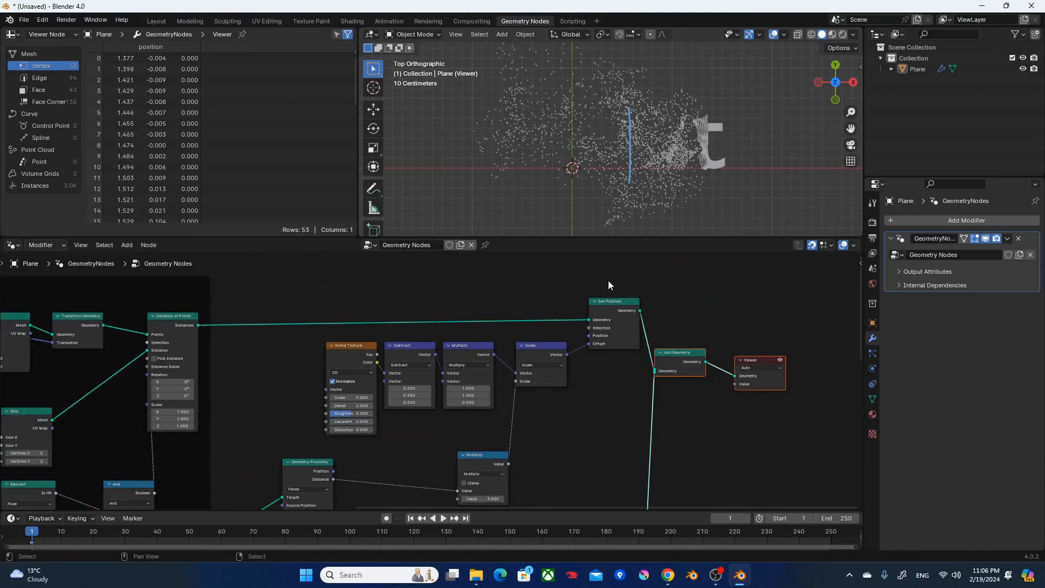
key(g)
click(732, 279)
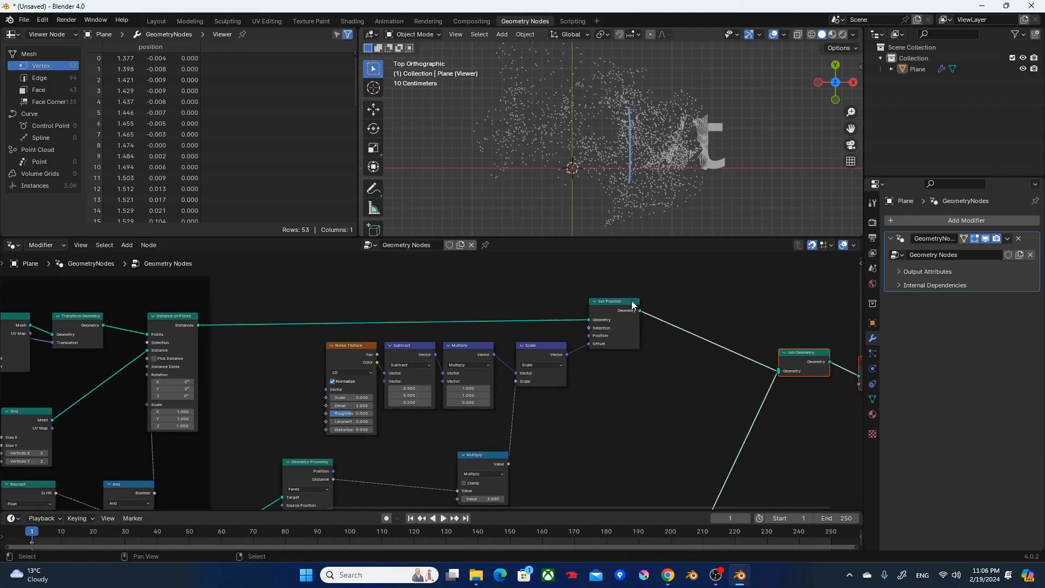
Move the Noise Texture, Subtract, Multiply, Scale and Set Position nodes horizontally toward Join Geometry, leaving room after the Particle Mesh frame.
drag(332, 308, 630, 391)
key(g)
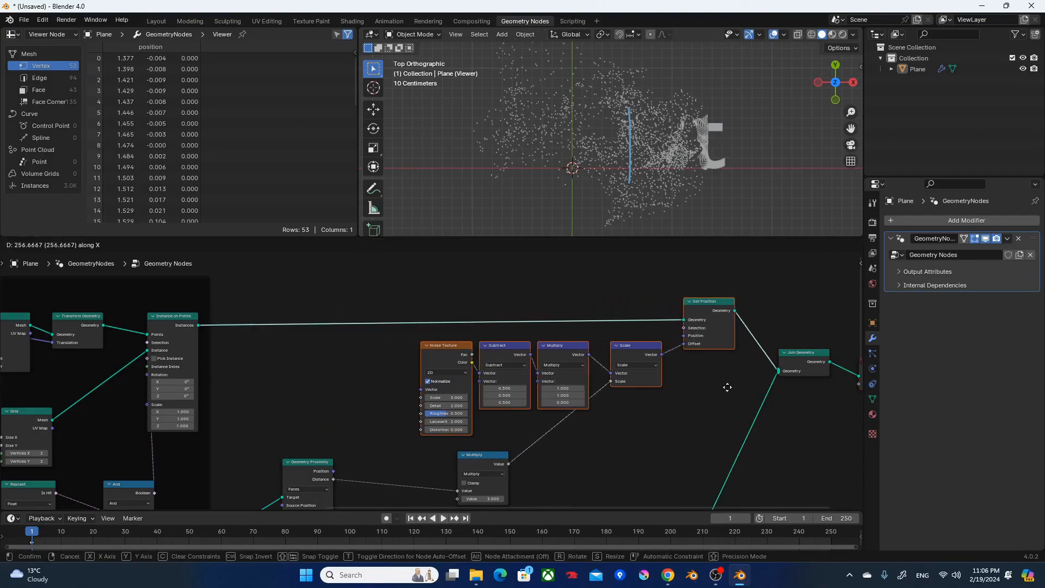
click(749, 384)
Insert a Scale Instances node on the link between Instance on Points and Set Position.
middle_drag(517, 358, 742, 365)
click(616, 362)
key(shift+a)
click(615, 361)
text(s)
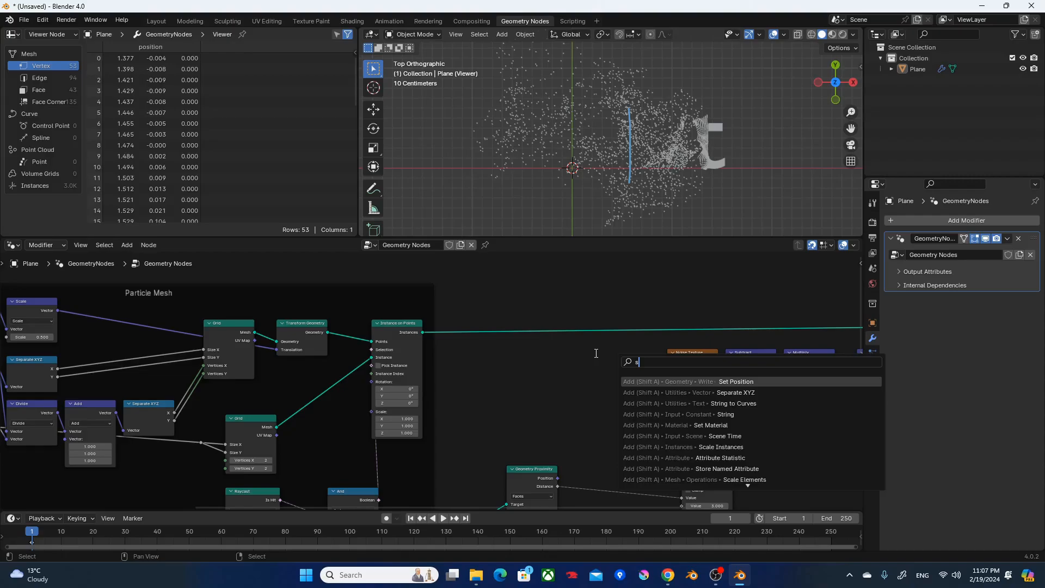
text(cal)
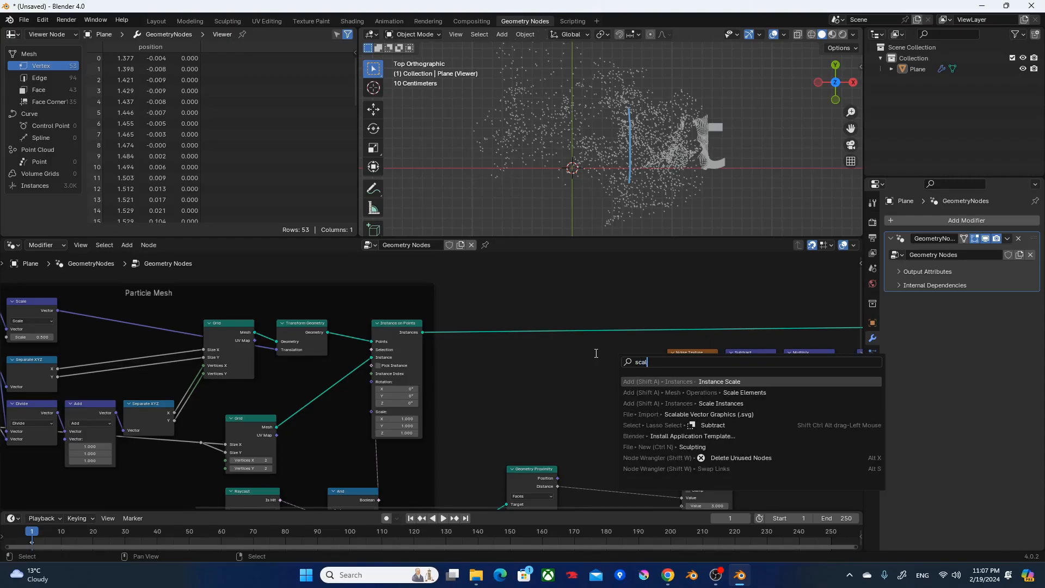
text(e in)
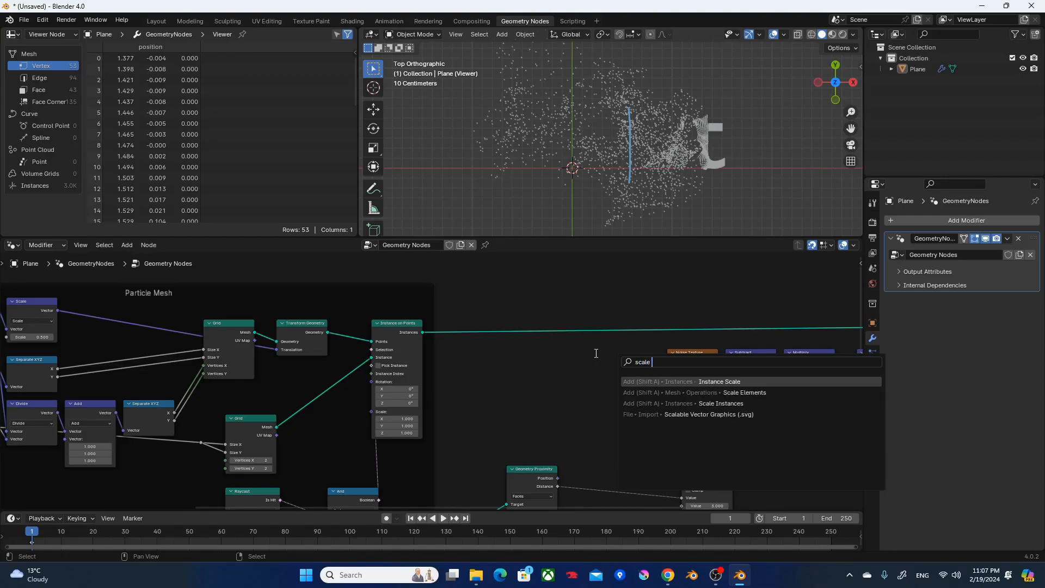
key(Return)
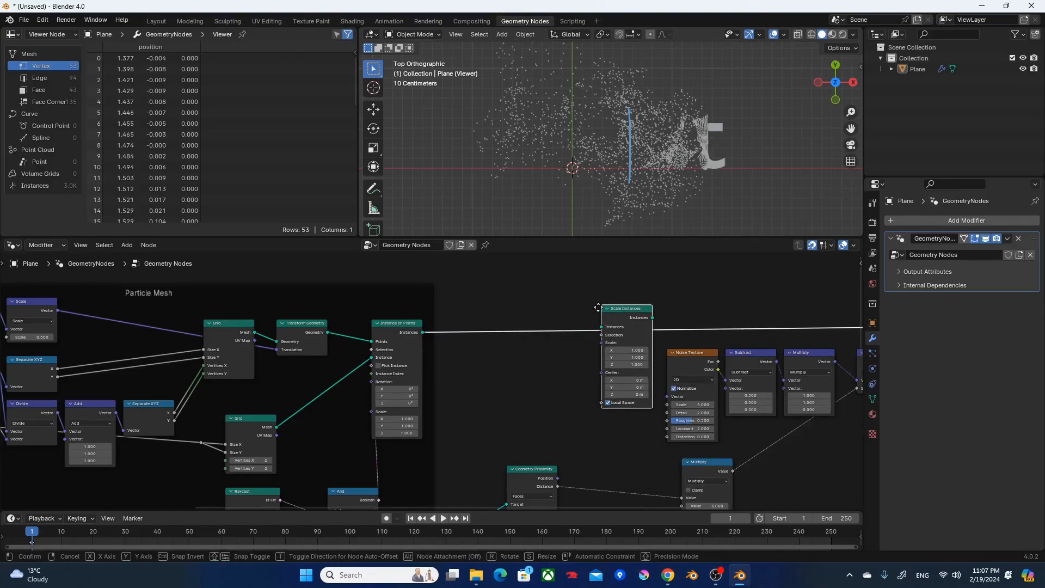
click(599, 307)
Add a Map Range node between the Particle Mesh frame and the Scale Instances node.
scroll(574, 359, up, 4)
key(shift+a)
click(565, 380)
text(map r)
key(Return)
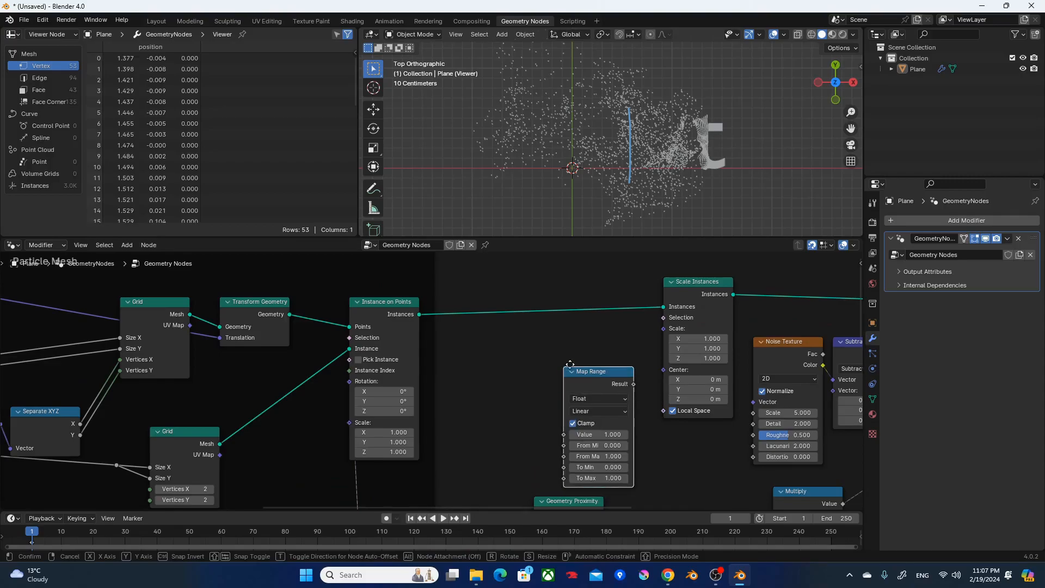
click(555, 328)
Move Geometry Proximity nearer the Particle Mesh frame and connect its Distance to the Map Range node's Value.
scroll(574, 396, down, 2)
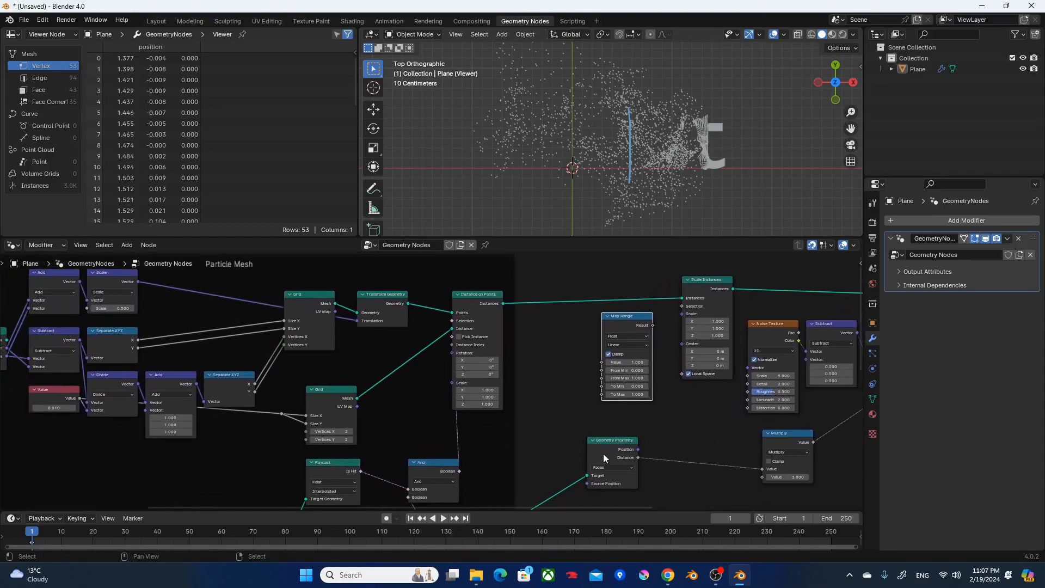
drag(603, 453, 566, 464)
scroll(566, 466, up, 3)
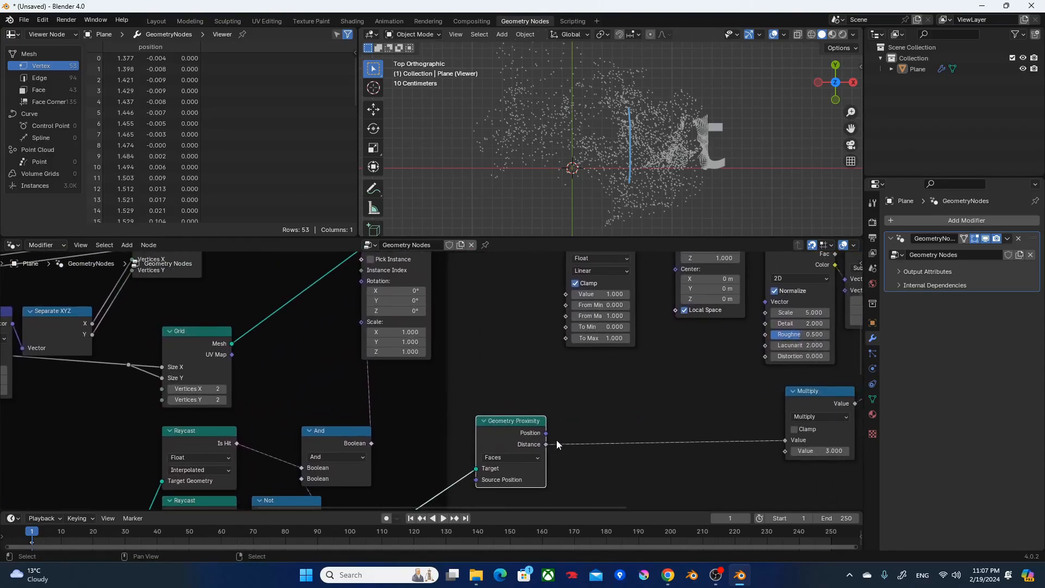
drag(546, 445, 554, 439)
drag(578, 295, 579, 295)
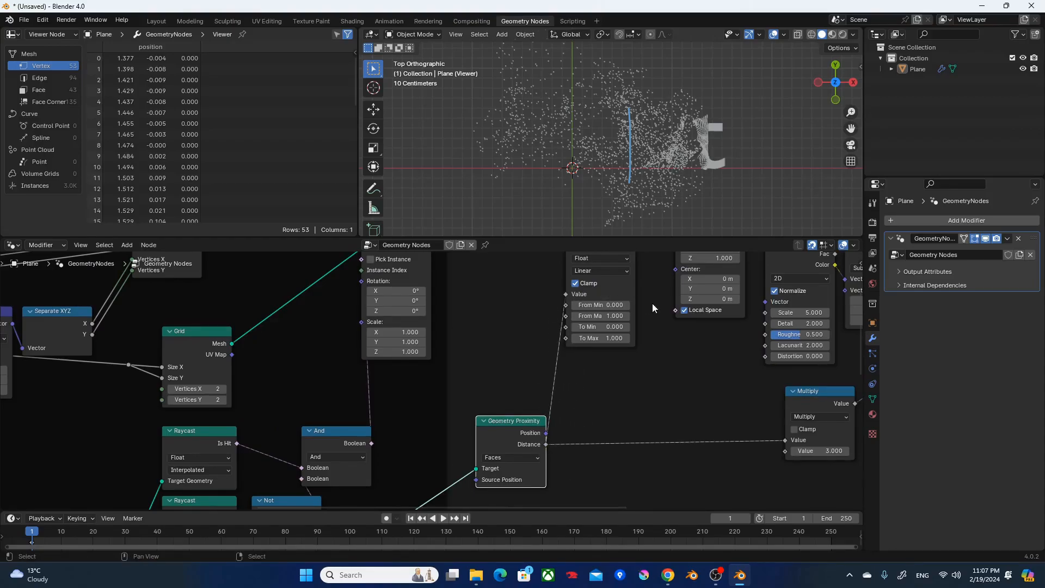
Set the Map Range node beside Scale Instances to From Min 0.1, From Max 1, To Min 1 and To Max 0.
middle_drag(652, 302, 633, 429)
click(591, 418)
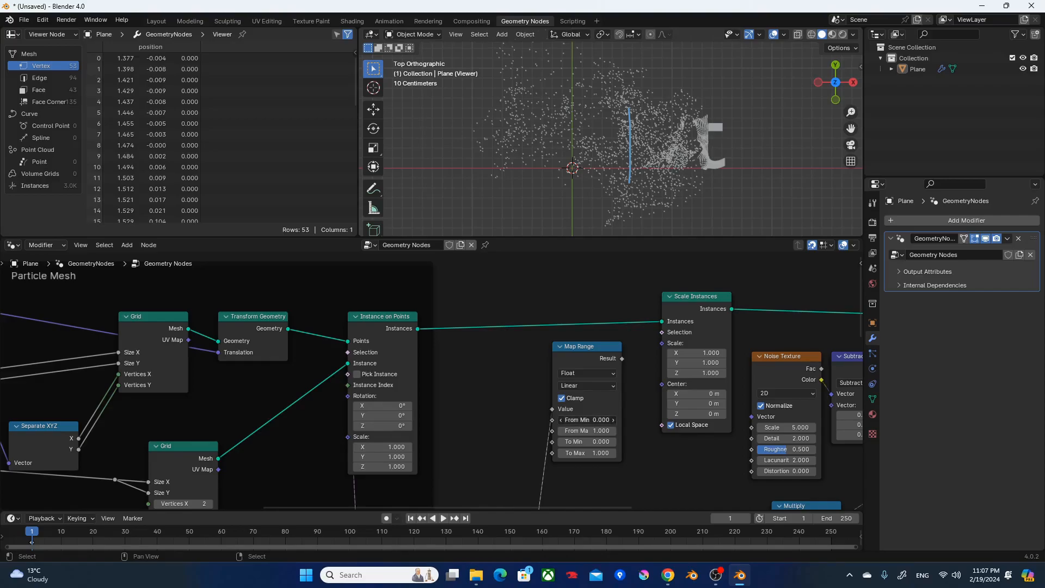
text(-0.1)
key(Tab)
text(1)
key(Return)
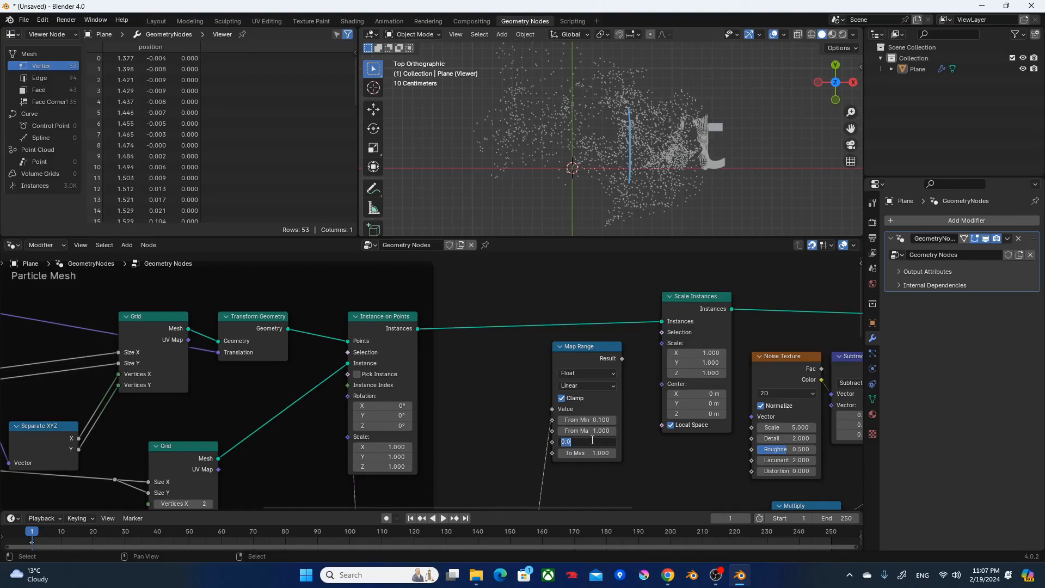
key(Tab)
text(0)
key(Return)
Connect the Map Range Result to the Scale input of Scale Instances and move Map Range closer to that node.
drag(623, 361, 663, 343)
drag(592, 352, 626, 341)
key(q)
click(611, 191)
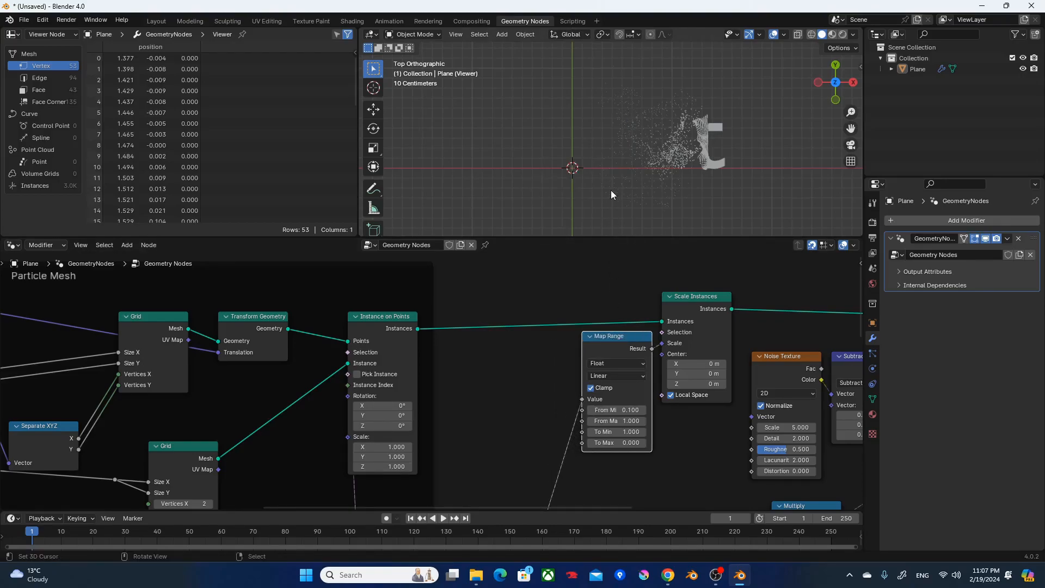
Change the Control Box's X translation to 0.51 m to preview the particle scaling across the letters.
scroll(588, 283, down, 3)
scroll(594, 181, up, 4)
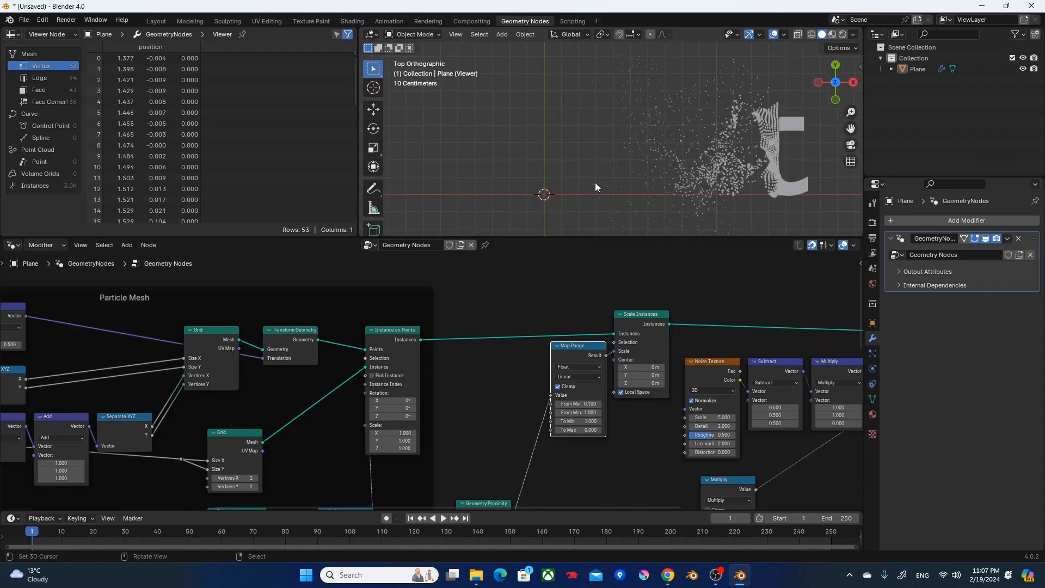
middle_drag(504, 365, 166, 296)
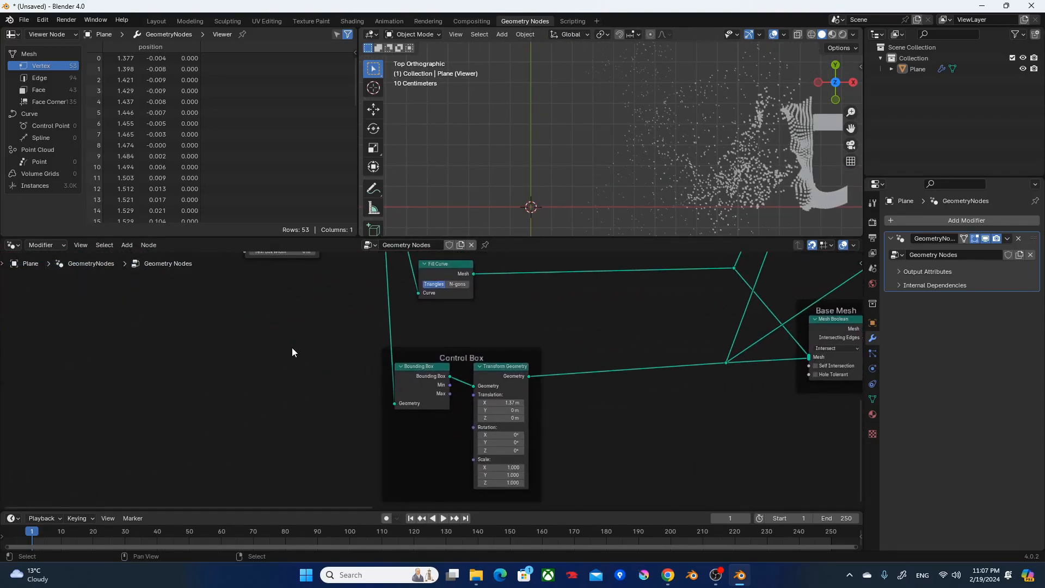
drag(502, 403, 528, 392)
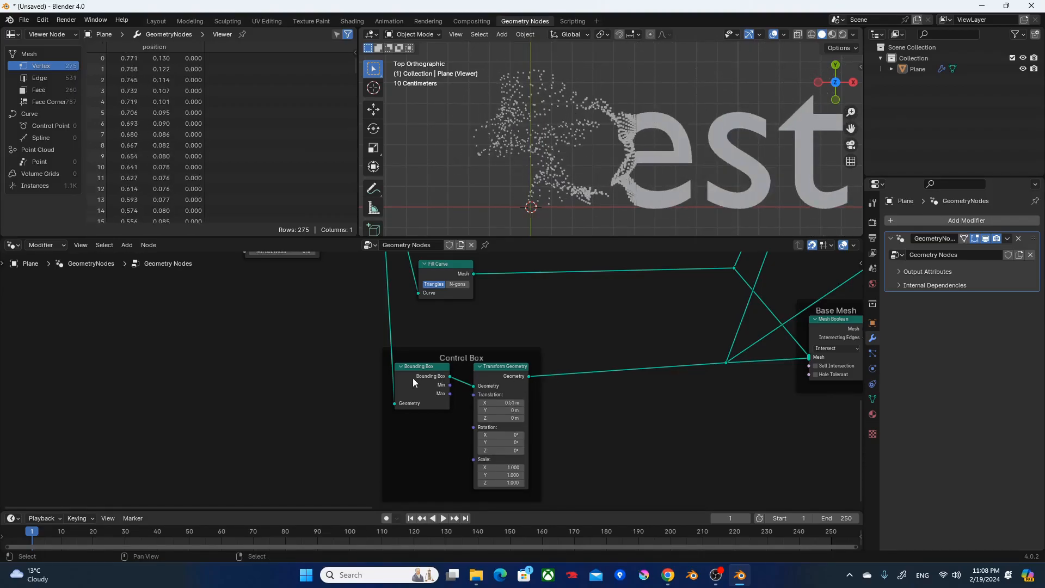
Move Transform Geometry away from Bounding Box to make room and add a Scene Time node below Bounding Box.
click(415, 382)
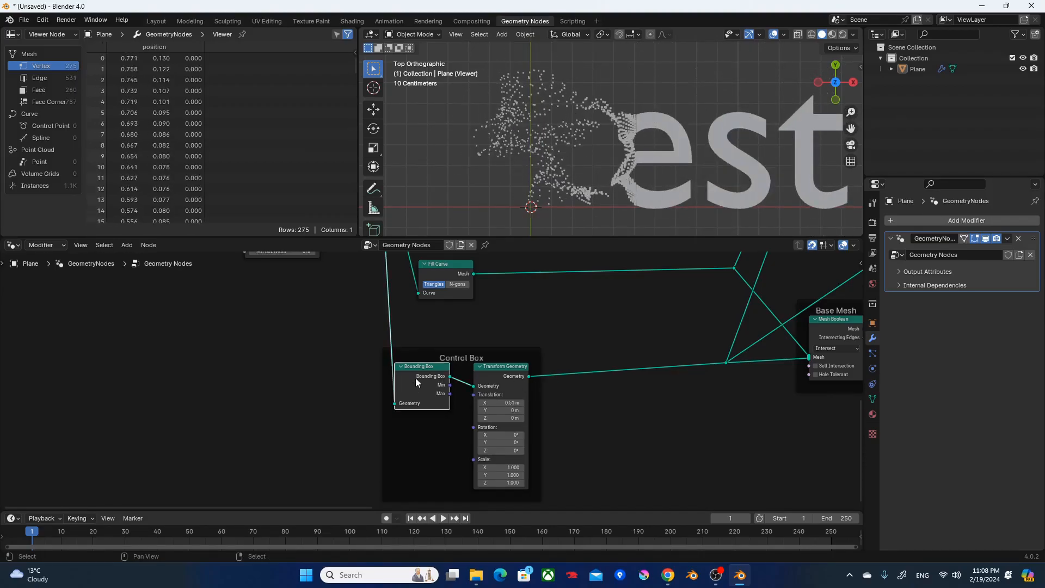
click(488, 361)
drag(498, 368, 628, 369)
key(x)
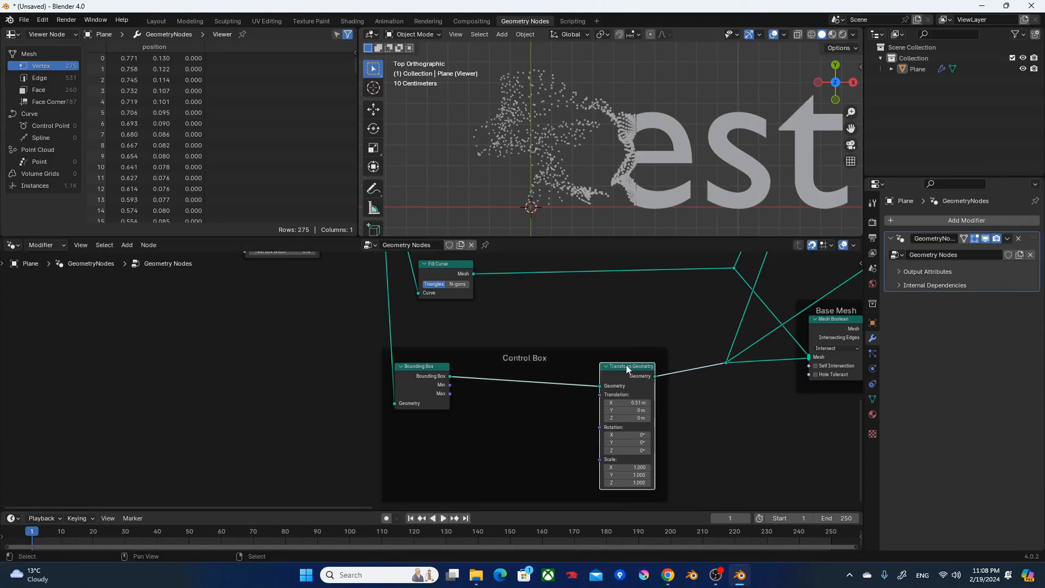
key(F3)
text(scene)
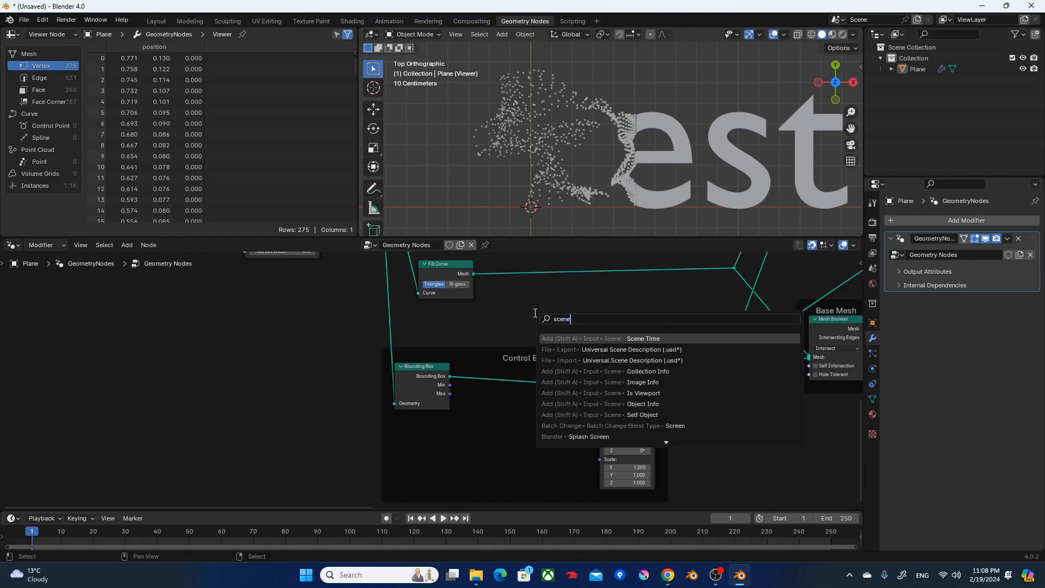
key(Return)
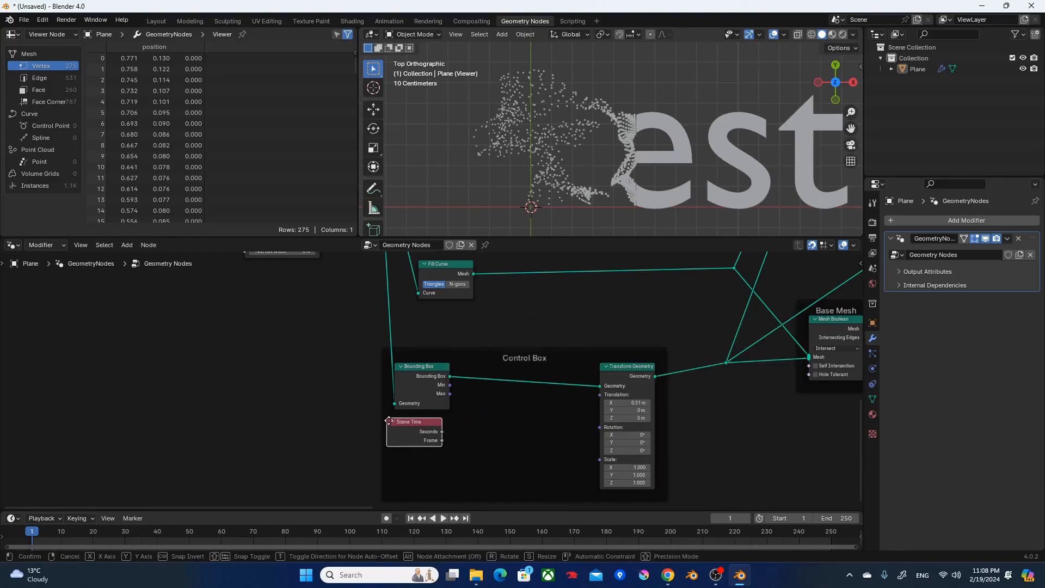
click(394, 421)
Add a Map Range node beside Scene Time in the Control Box frame and connect Seconds to its Value.
key(F3)
text(mapr)
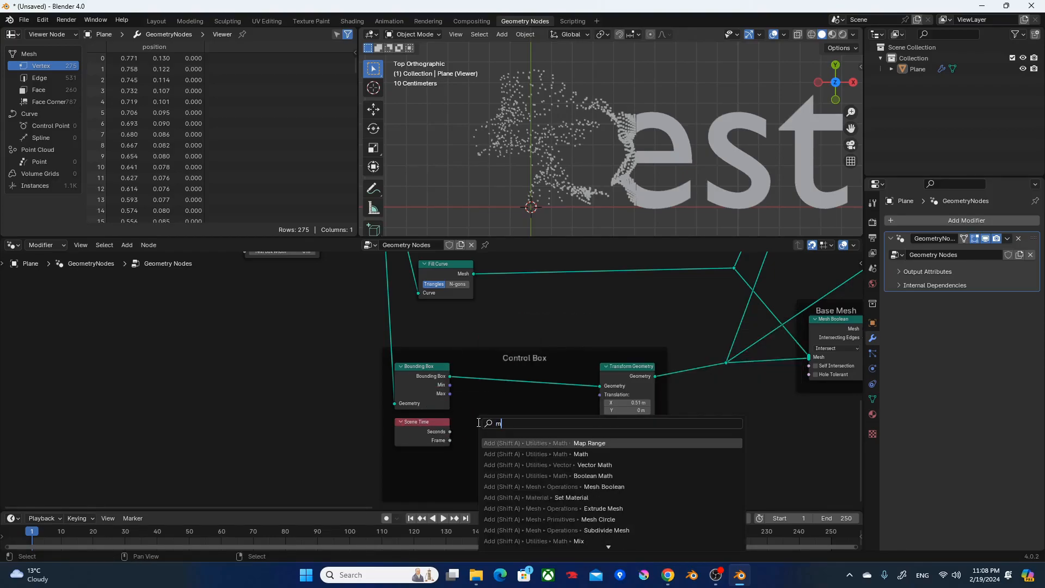
key(Return)
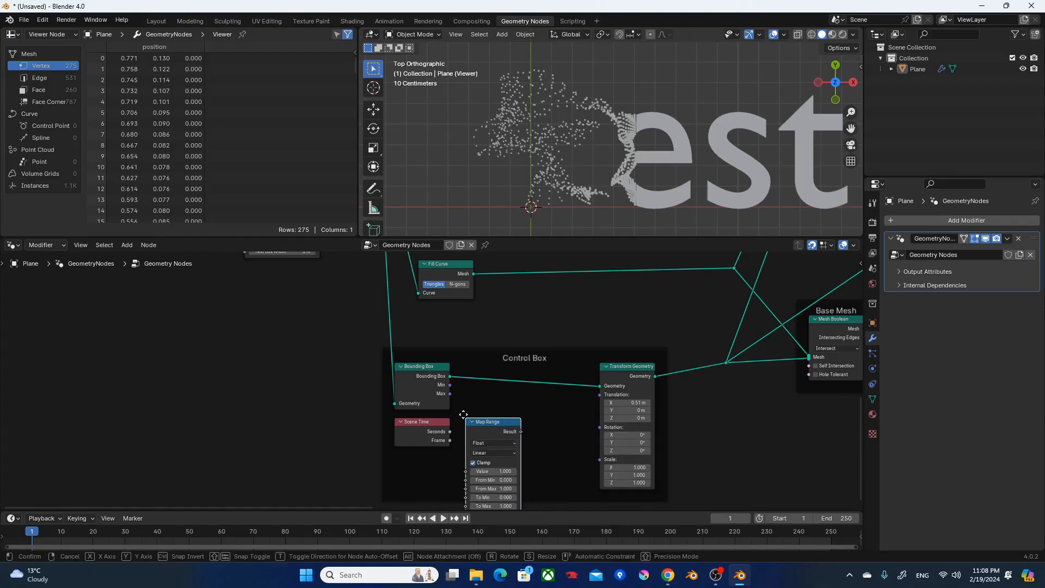
click(462, 414)
alt+right_drag(449, 424, 512, 435)
middle_drag(583, 445, 590, 411)
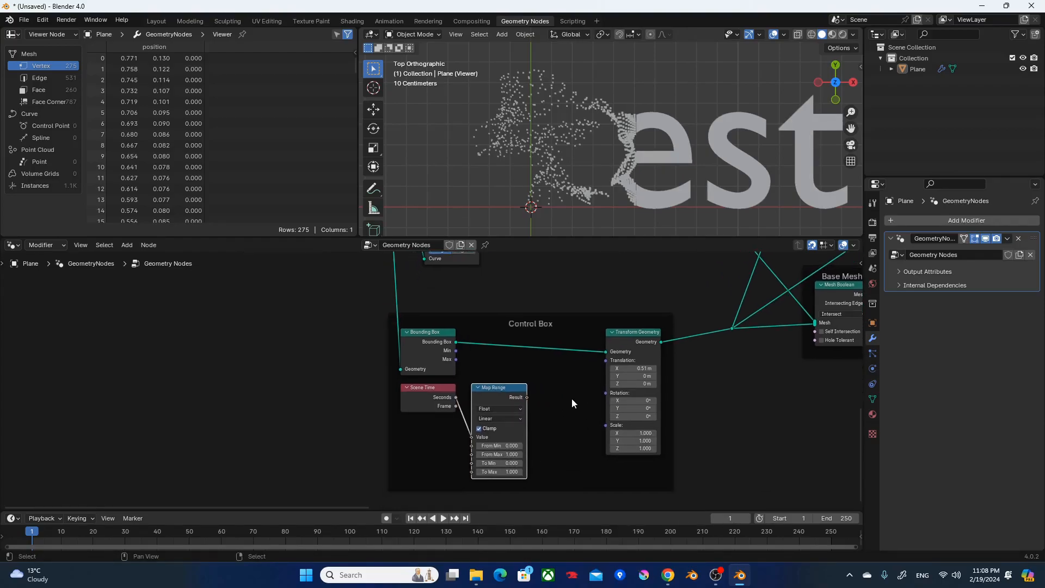
Add a Combine XYZ node, feeding the Map Range Result into X and its Vector into Transform Geometry's Translation.
key(F3)
text(combine xyz)
key(Return)
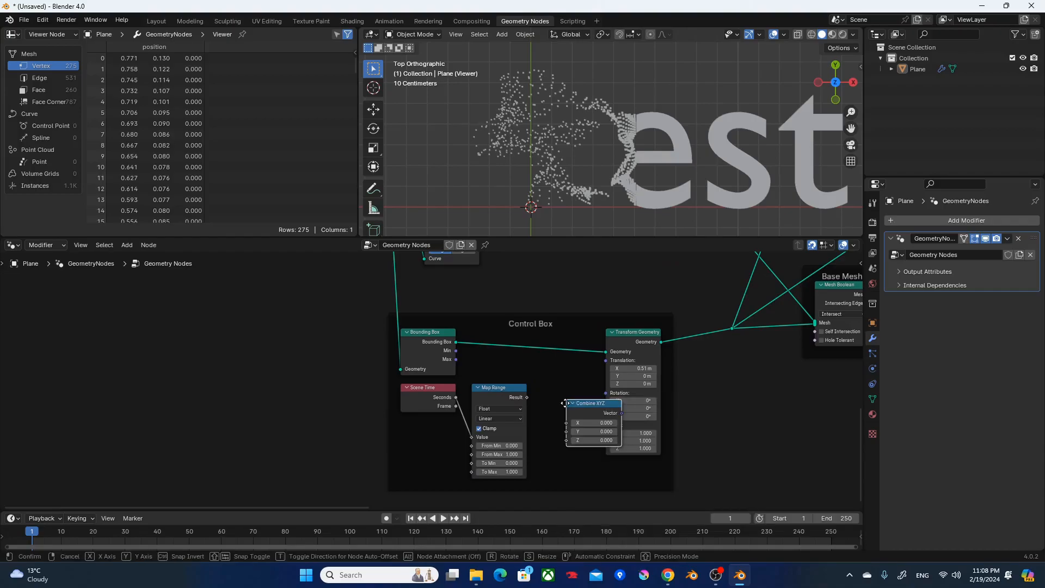
click(531, 382)
alt+right_drag(507, 406, 631, 367)
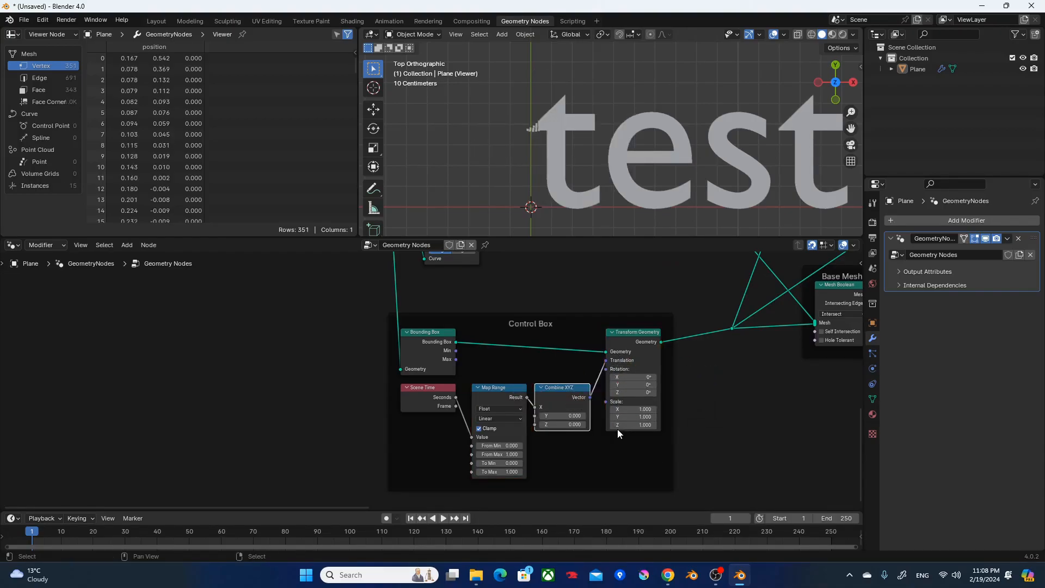
Hide the unused sockets on the Combine XYZ and Transform Geometry nodes in the Control Box frame.
shift+click(654, 363)
key(ctrl+h)
scroll(581, 437, up, 2)
Set the Control Box's Map Range node to From Min 1, From Max 10 and To Max 2.
middle_drag(580, 437, 639, 365)
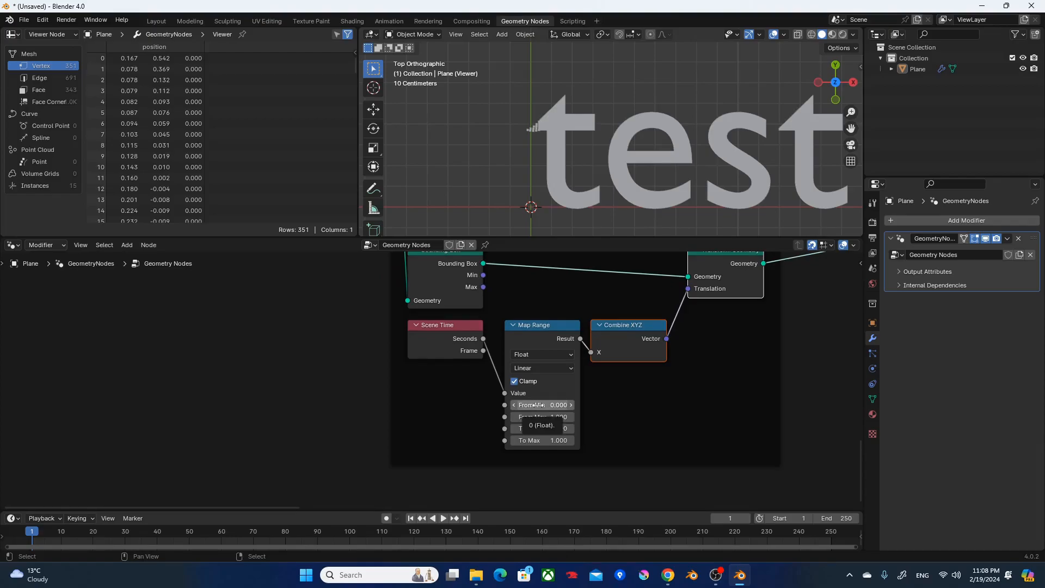
click(537, 405)
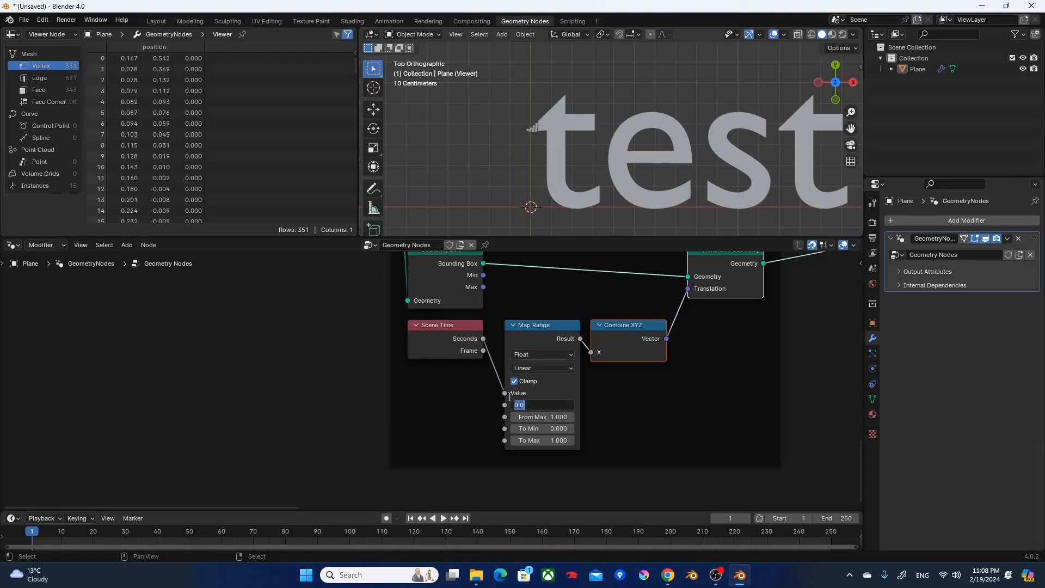
text(1)
key(Tab)
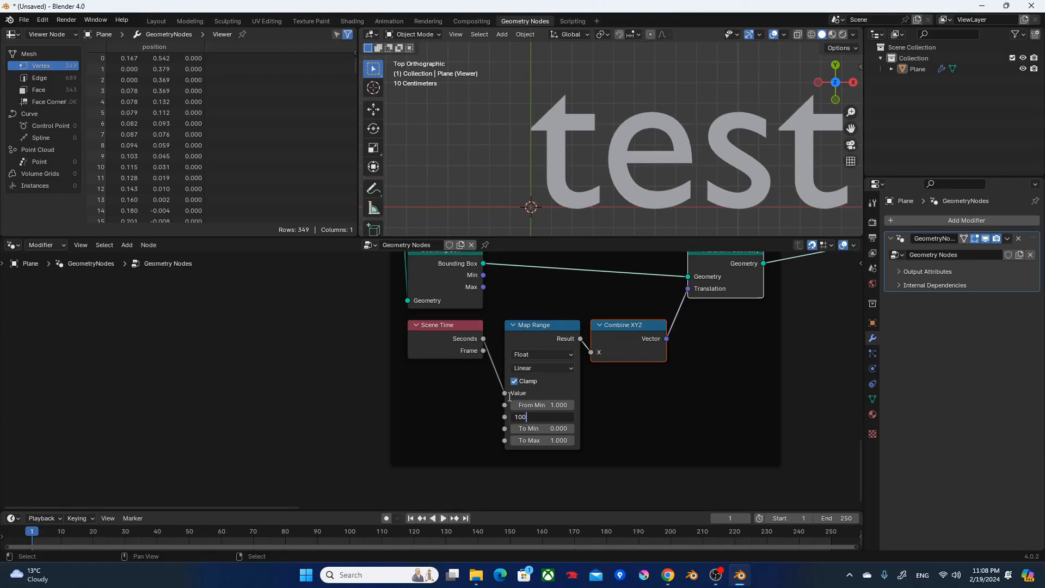
text(10)
key(Return)
scroll(665, 110, down, 3)
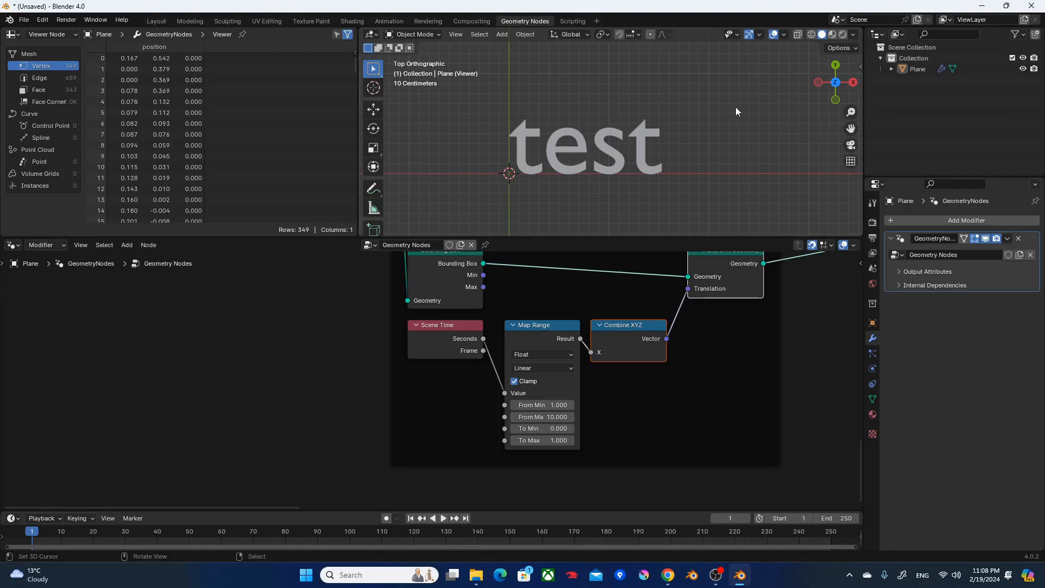
click(544, 440)
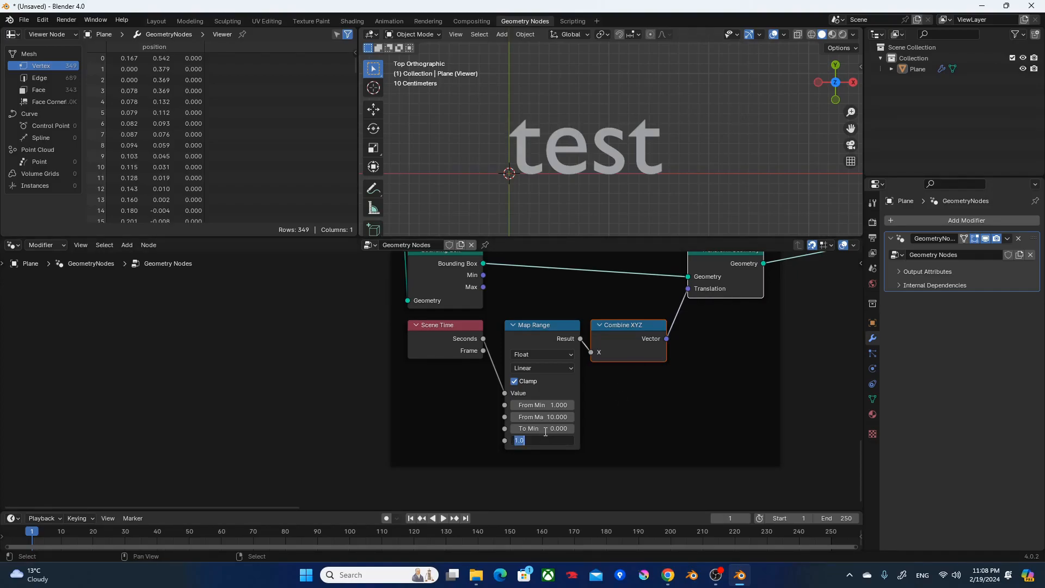
text(2)
key(Return)
click(774, 361)
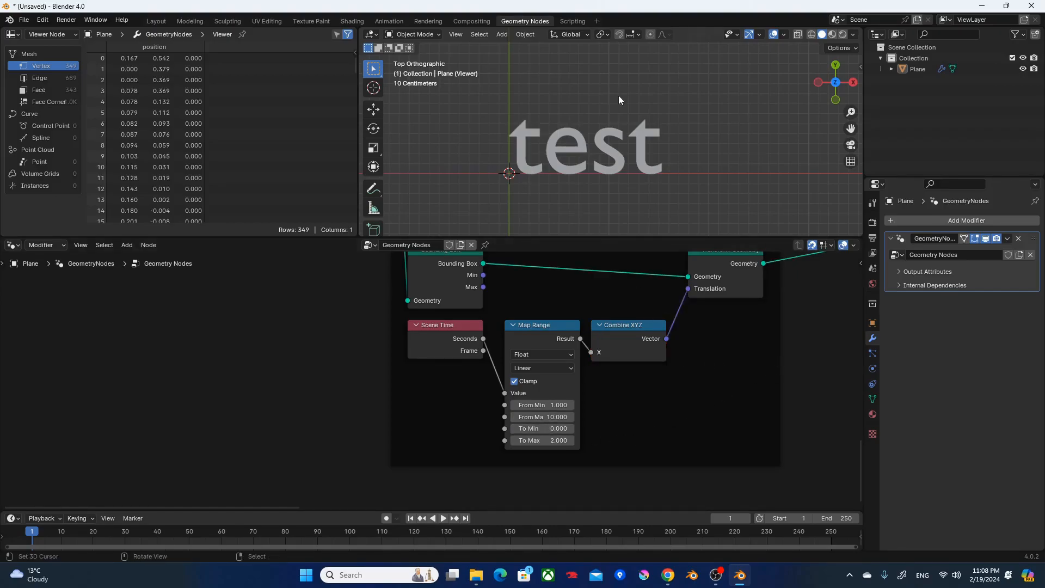
Play the animation to watch the text dissolve, stop it and return to the first frame.
key(space)
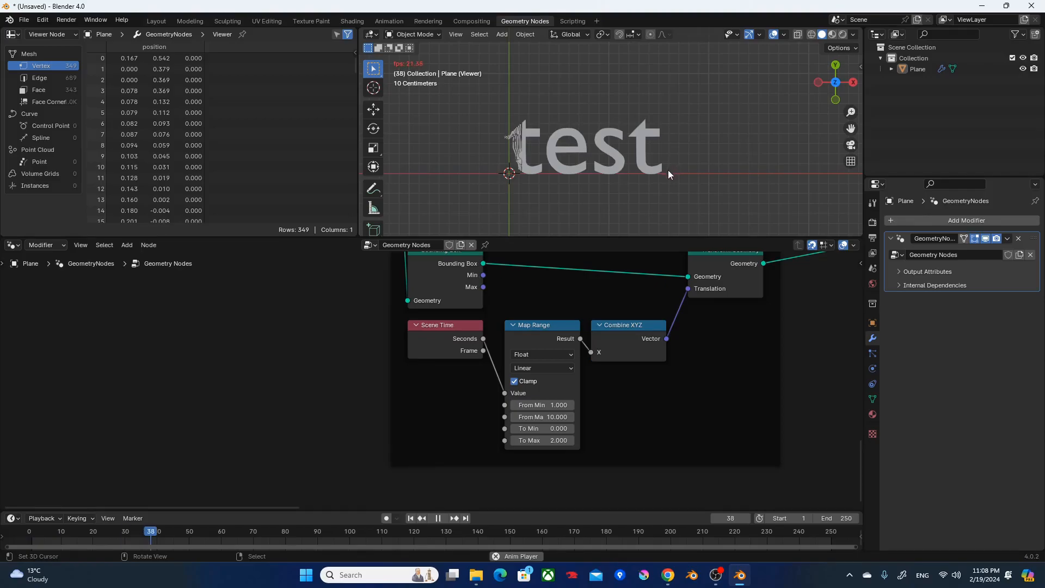
scroll(668, 171, up, 2)
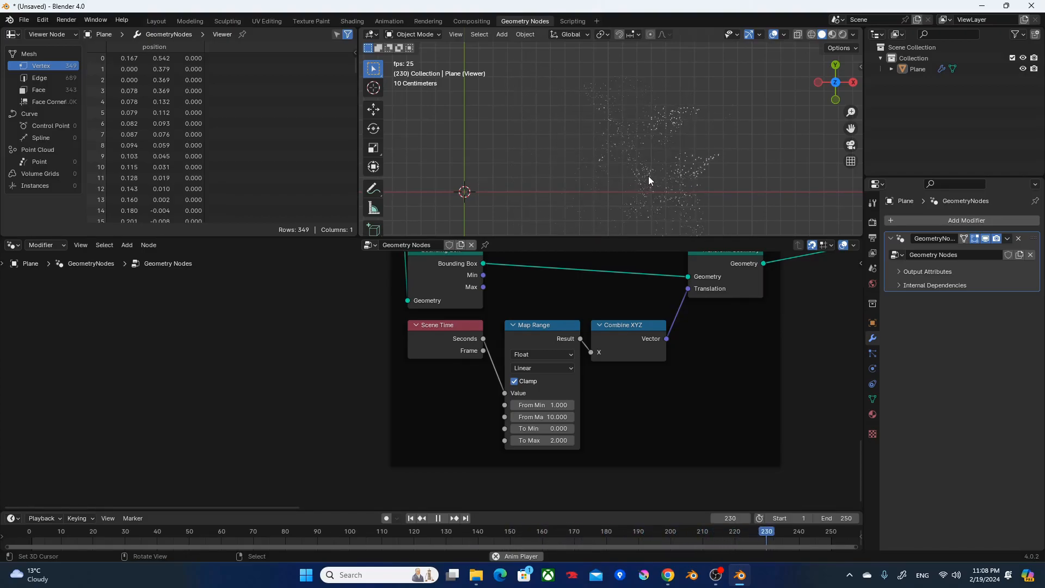
key(space)
key(shift+Left)
Set the Control Box's Map Range to To Min -2 and To Max 0, and play the reversed animation.
click(535, 429)
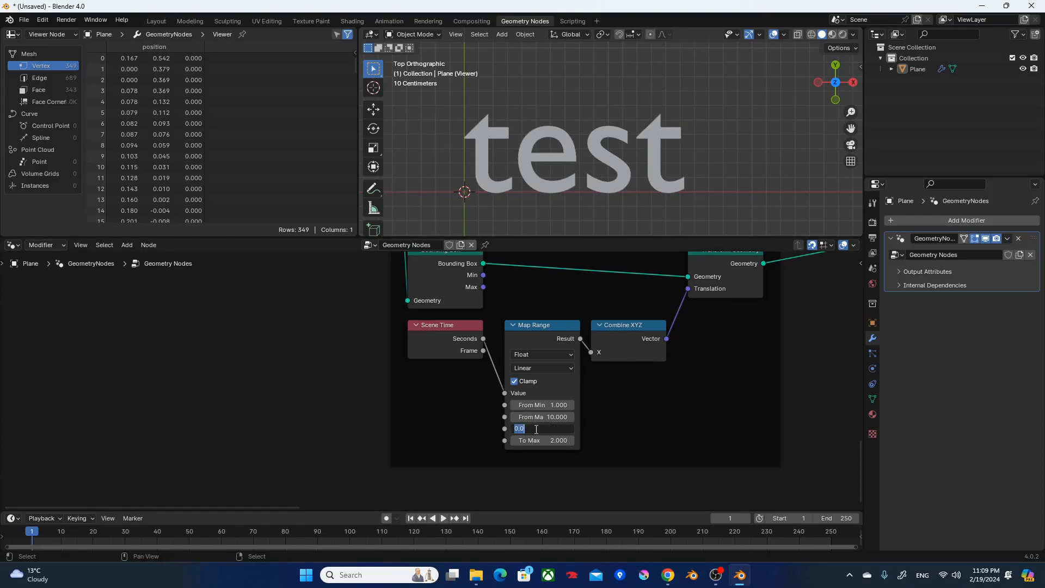
text(-2)
key(Tab)
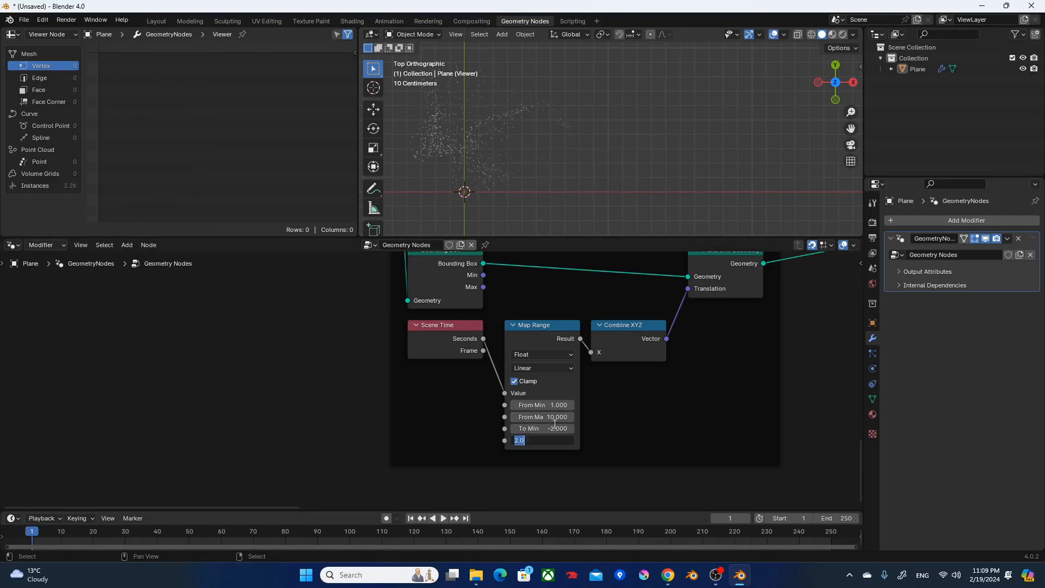
key(Return)
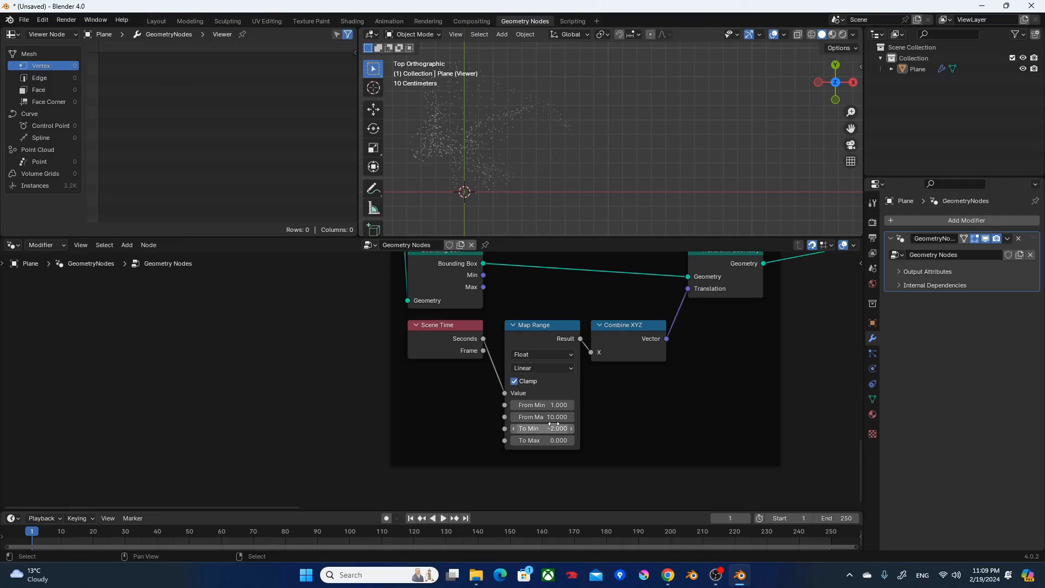
key(space)
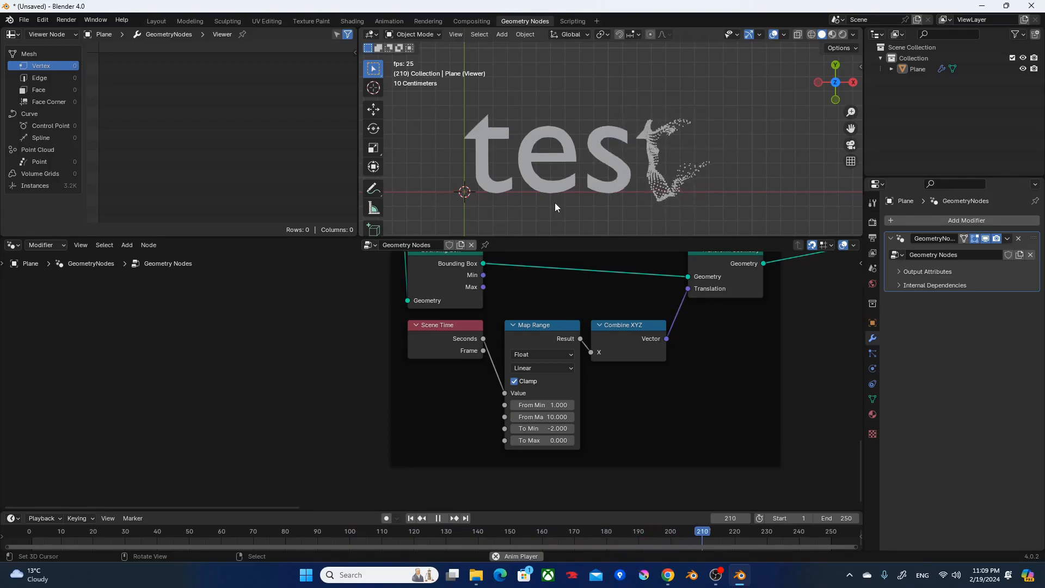
key(space)
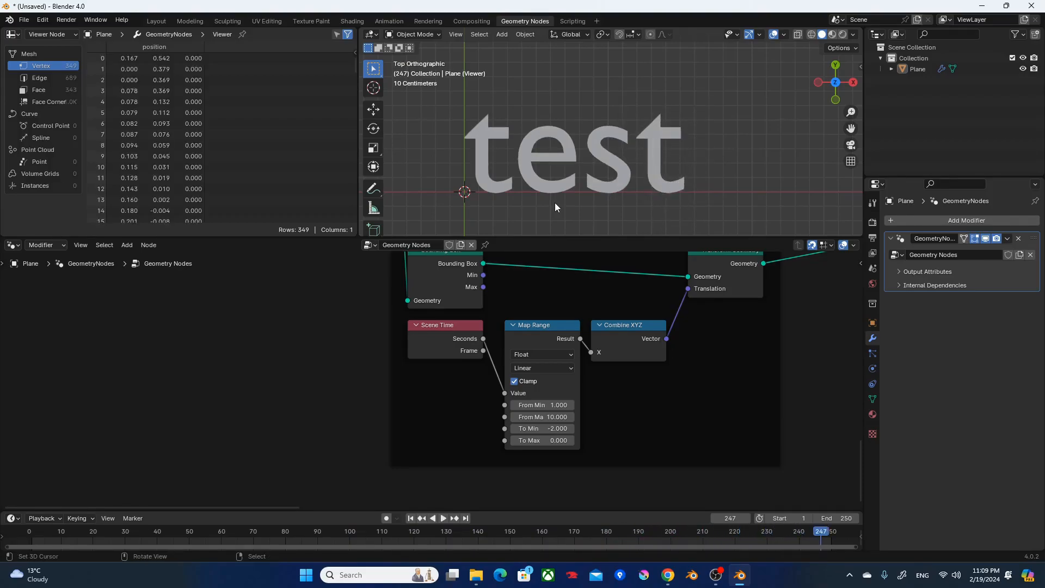
Return to the first frame and set the Control Box's Map Range back to To Min 0 and To Max 2.
key(shift+Left)
click(544, 428)
text(0)
key(Return)
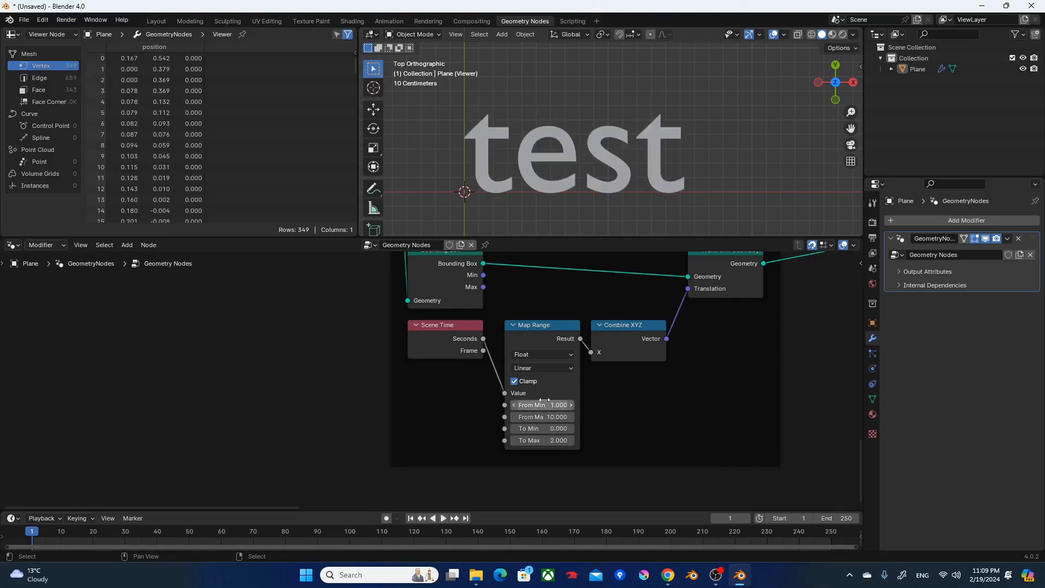
Load the Bell MT Italic font from C:\Windows\Fonts into the String to Curves node.
scroll(654, 384, down, 4)
middle_drag(660, 399, 334, 551)
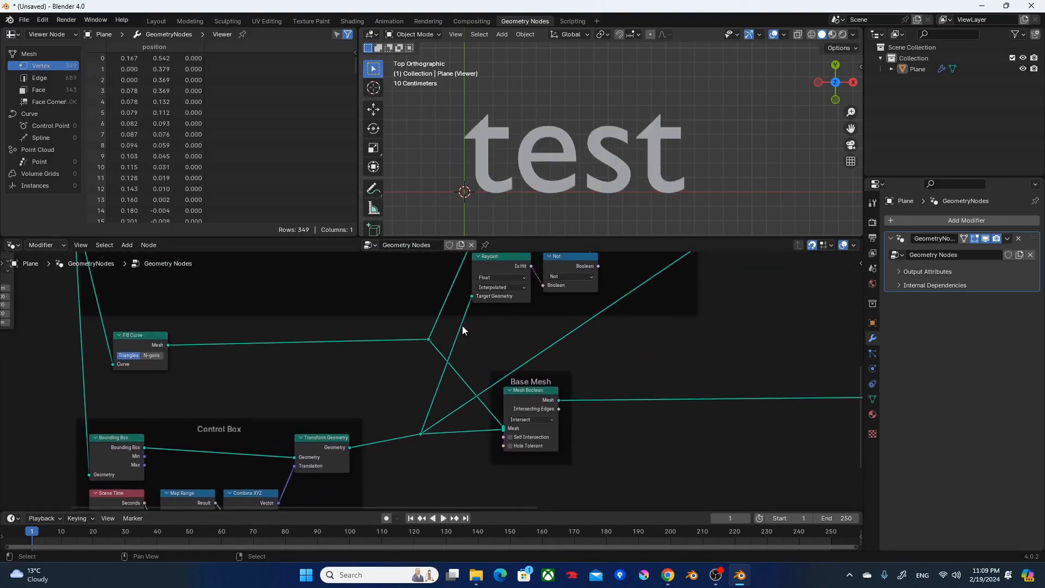
drag(423, 434, 428, 449)
scroll(413, 400, down, 2)
middle_drag(391, 395, 497, 499)
scroll(379, 462, up, 4)
middle_drag(345, 412, 668, 421)
scroll(571, 408, up, 2)
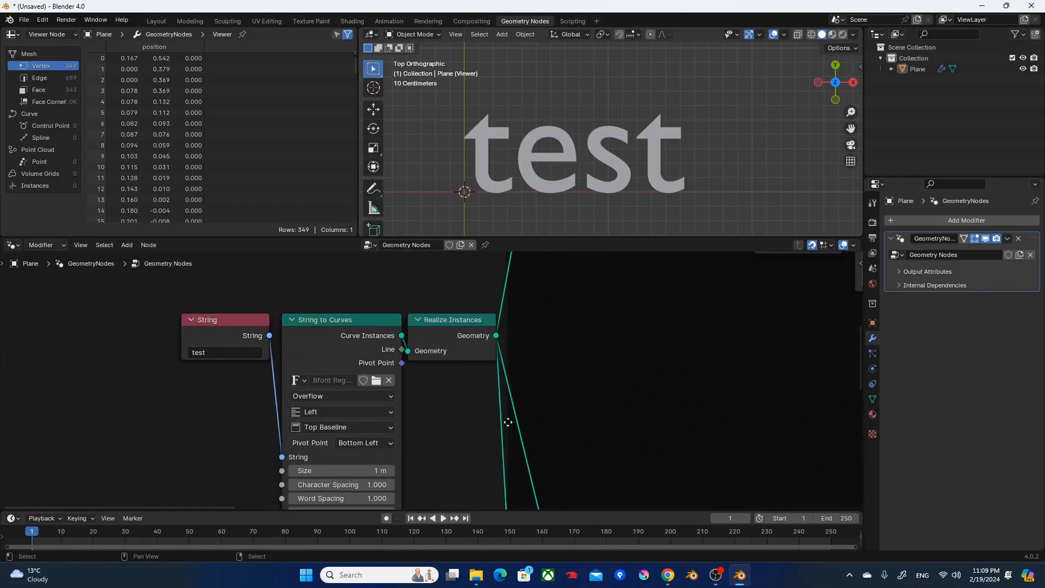
click(376, 381)
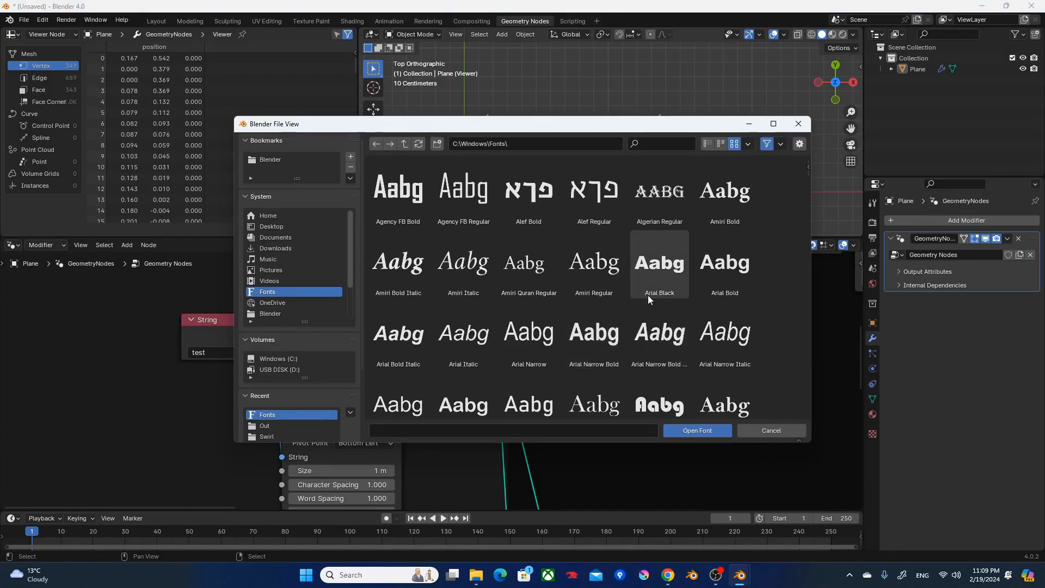
scroll(653, 294, down, 3)
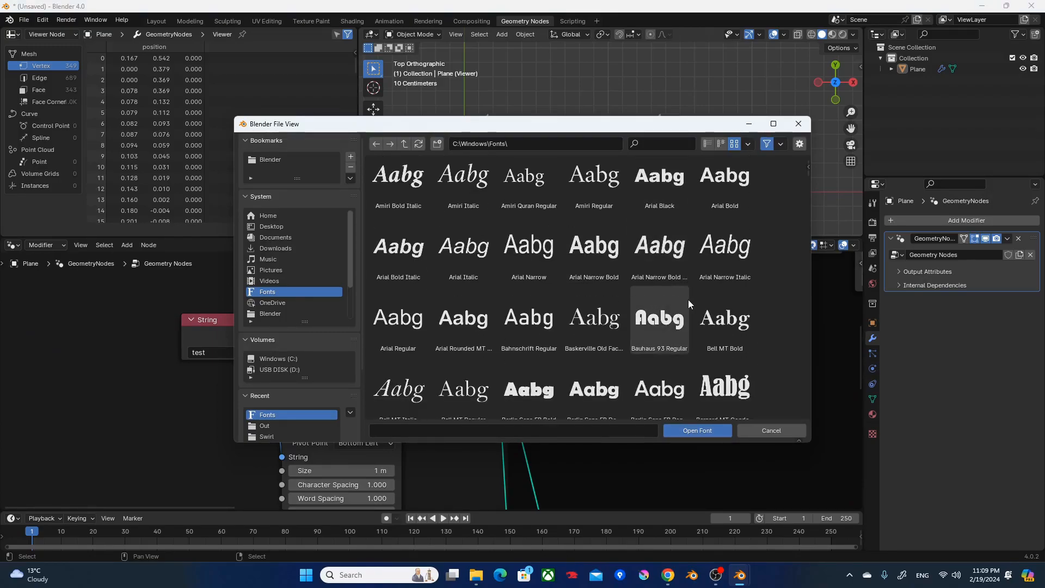
scroll(684, 299, down, 2)
double_click(423, 344)
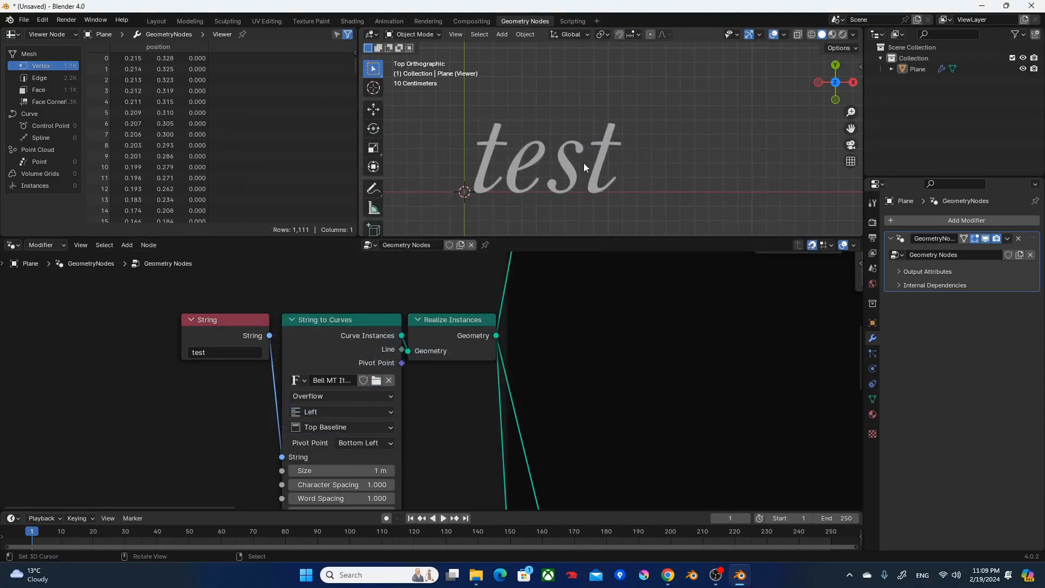
Play the dissolve animation with the new font and stop it partway through.
key(space)
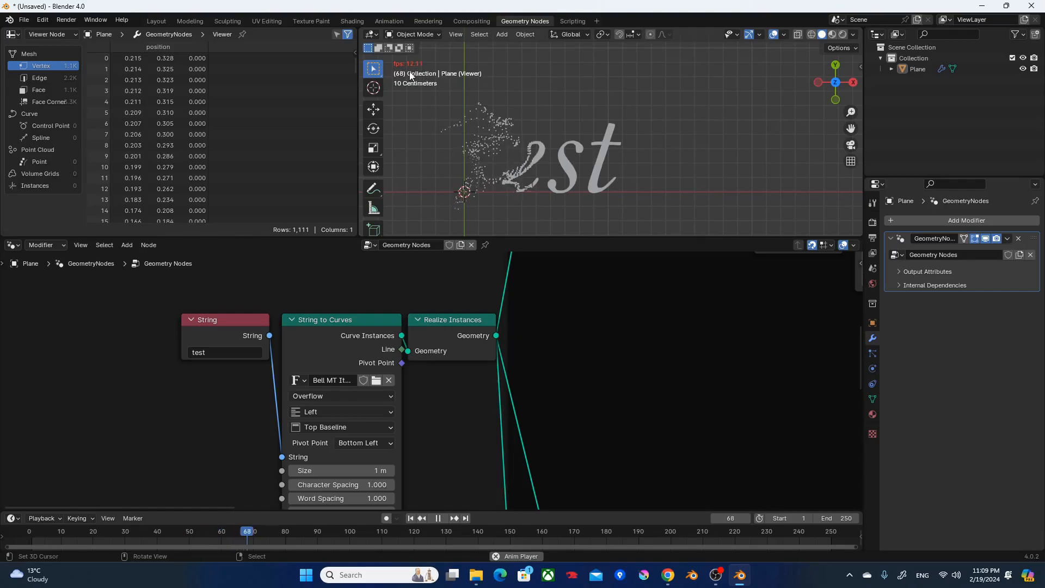
key(space)
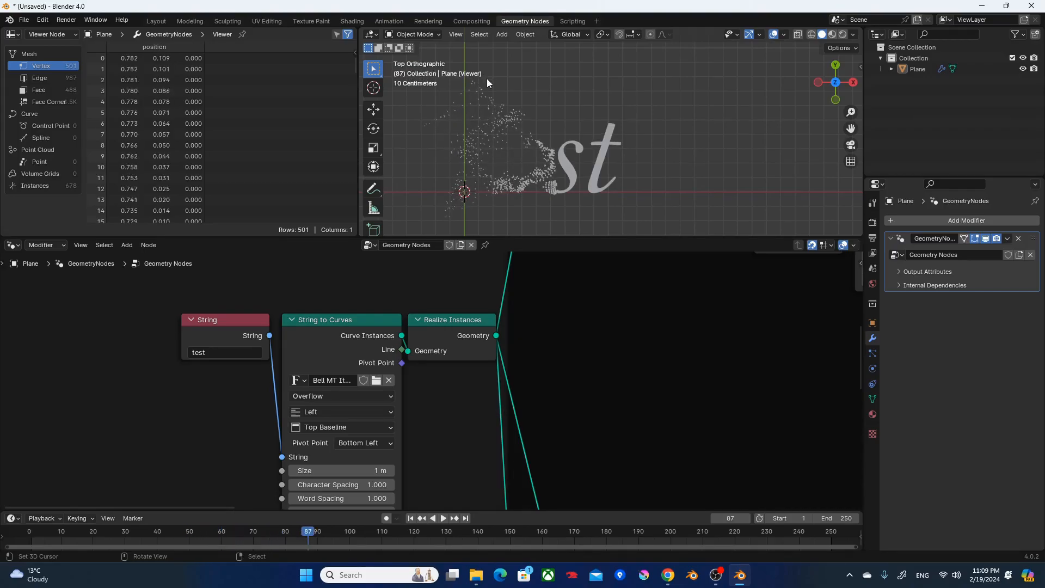
Return to the first frame, maximize the node editor and turn on the Timings overlay for the nodes.
key(shift+Left)
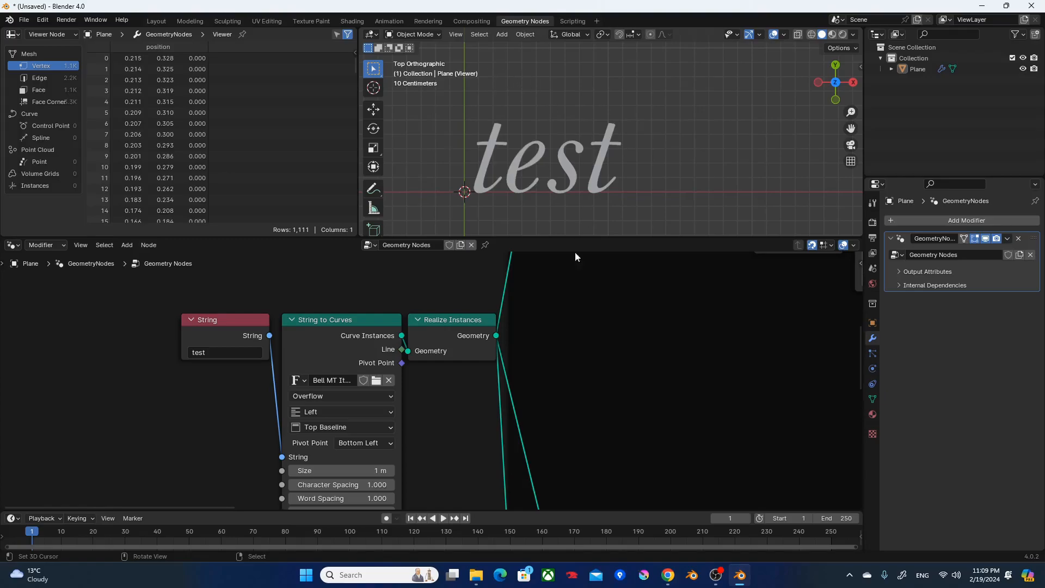
scroll(635, 368, down, 2)
shift+middle_drag(648, 189, 711, 192)
scroll(728, 163, up, 3)
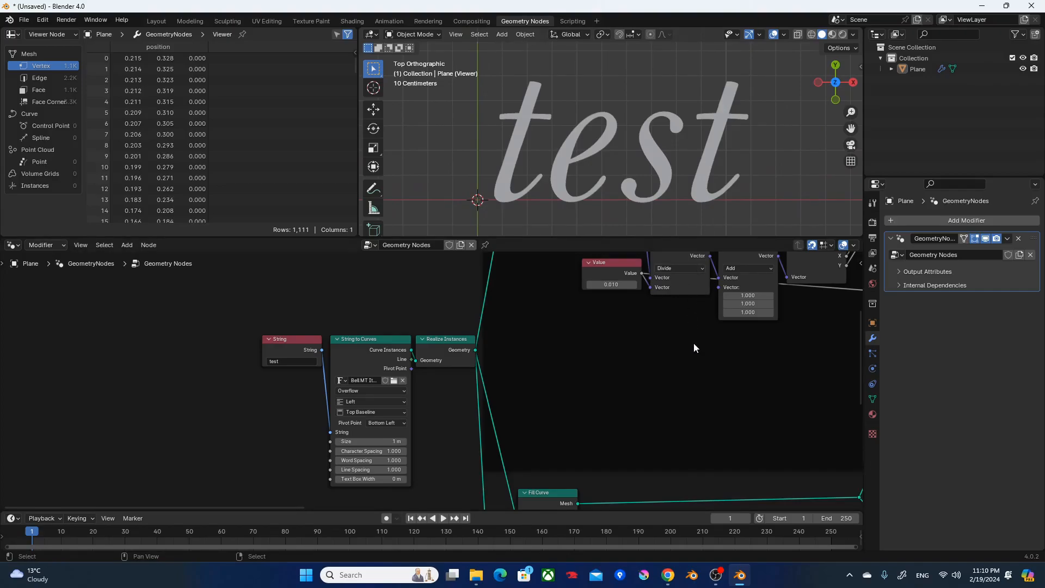
scroll(707, 354, down, 3)
key(ctrl+space)
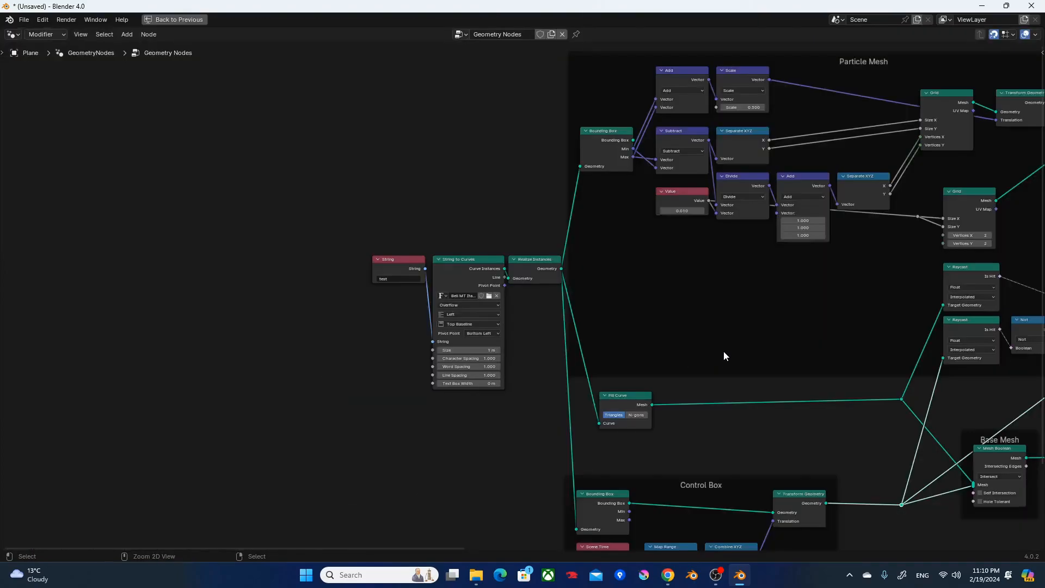
scroll(723, 351, down, 2)
middle_drag(740, 336, 499, 294)
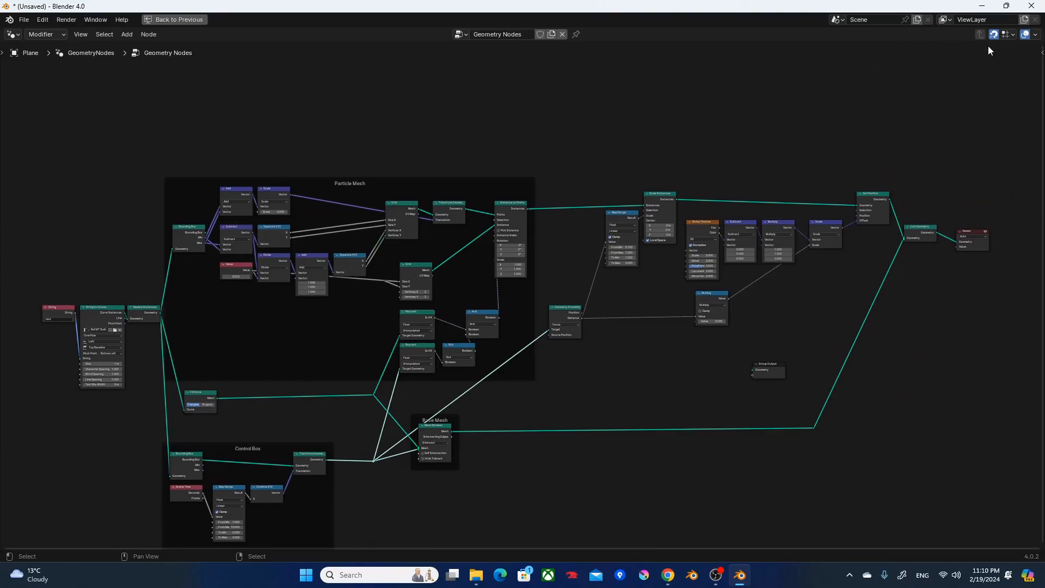
click(1032, 35)
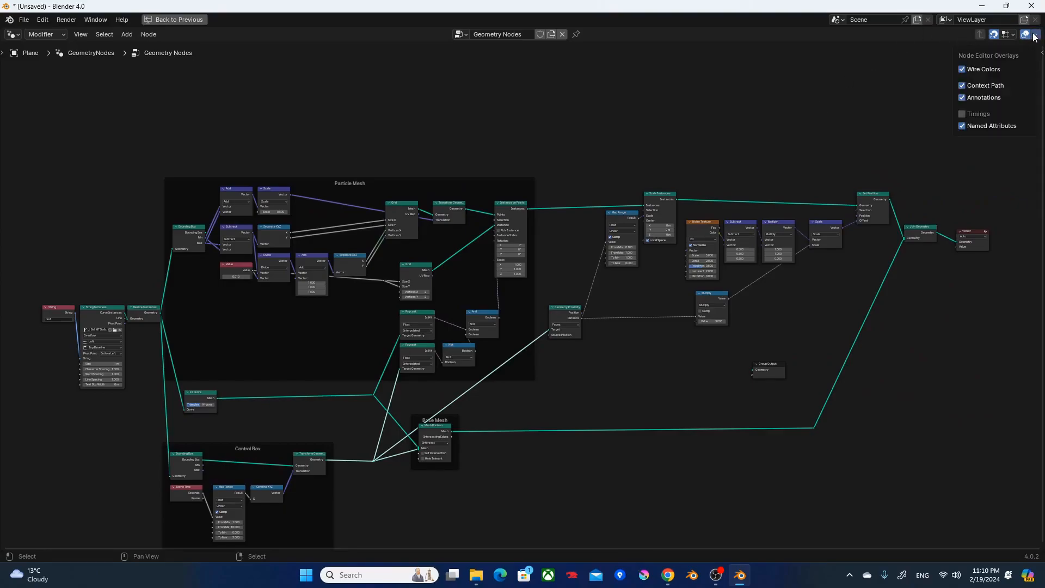
click(974, 116)
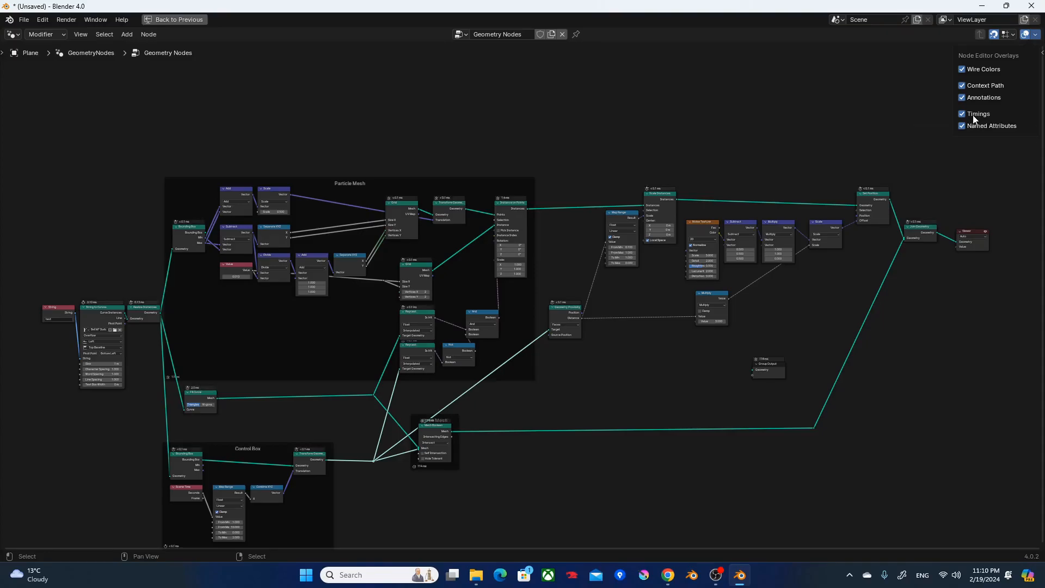
Examine the execution times of the nodes from String to Curves through Fill Curve and the Particle Mesh frame to Mesh Boolean.
scroll(400, 349, up, 2)
shift+middle_drag(414, 348, 480, 301)
scroll(495, 323, up, 3)
shift+middle_drag(359, 260, 656, 304)
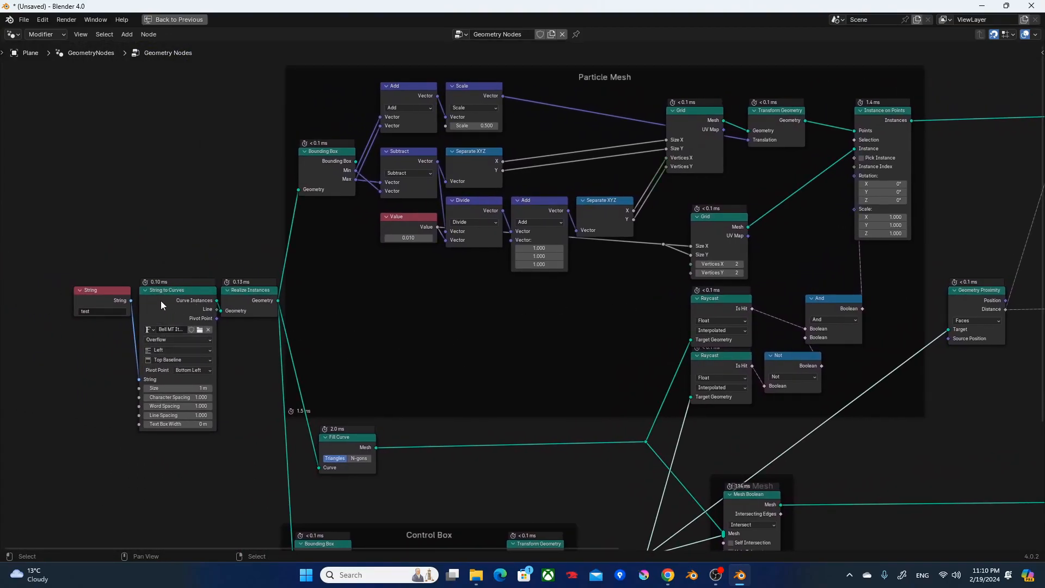
scroll(160, 293, up, 2)
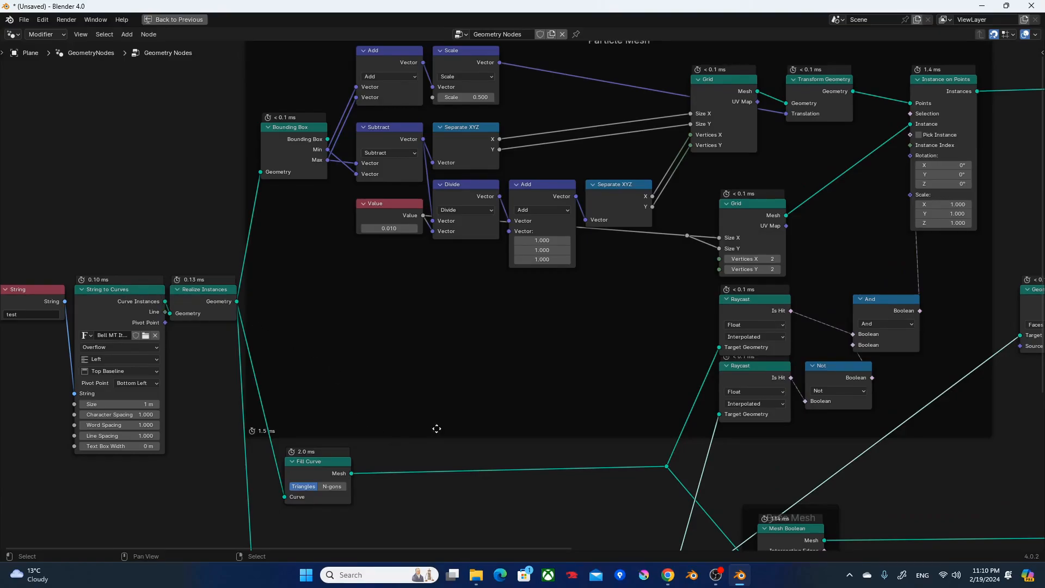
middle_drag(436, 429, 367, 350)
drag(297, 454, 225, 381)
middle_drag(514, 410, 275, 329)
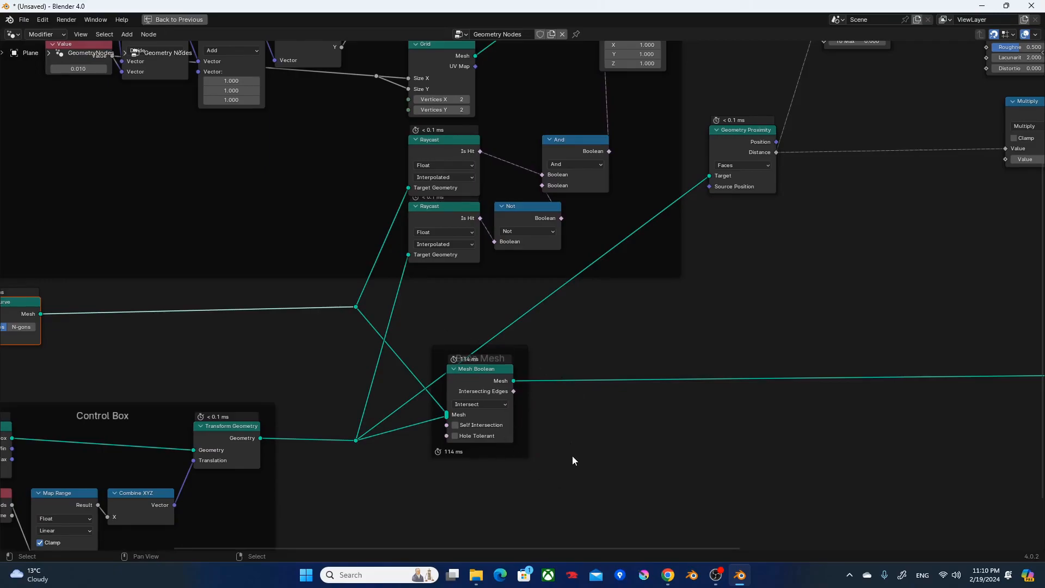
drag(572, 457, 401, 345)
click(542, 367)
scroll(473, 385, up, 1)
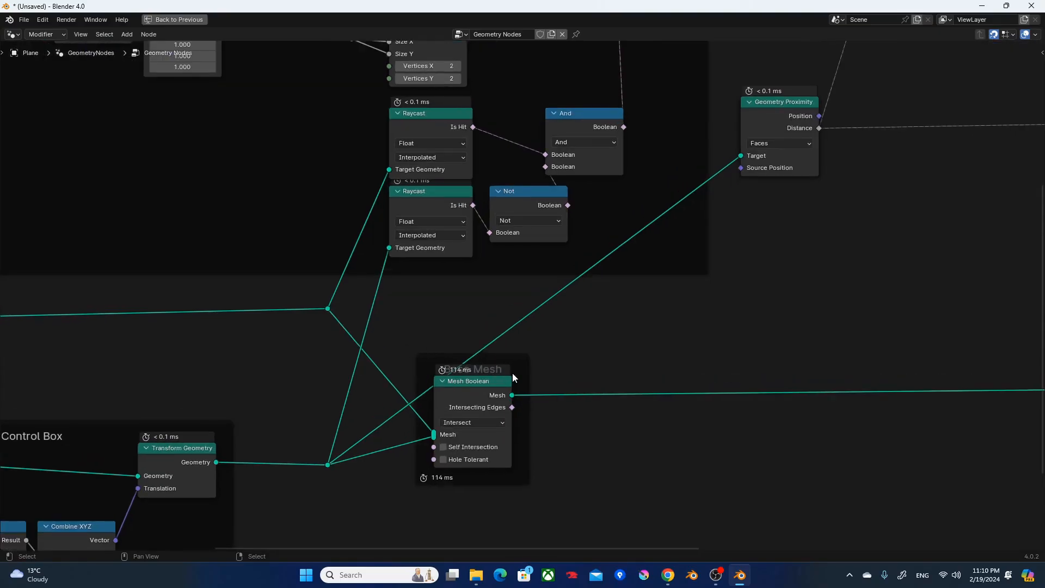
Restore the full workspace layout, view the text at an angle, and play the dissolve animation partway.
key(ctrl+space)
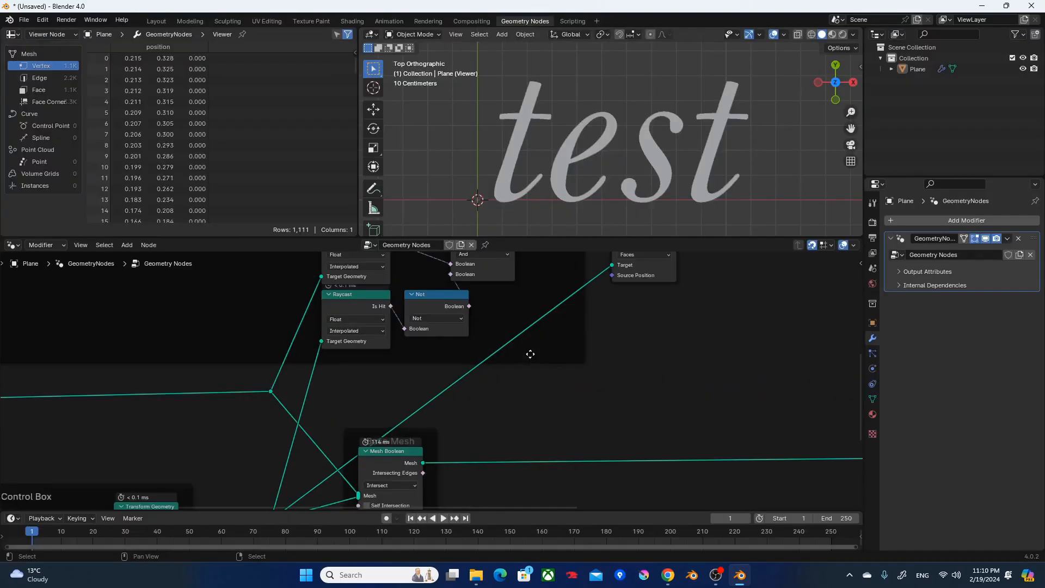
scroll(546, 234, down, 2)
shift+middle_drag(540, 150, 619, 115)
scroll(241, 430, down, 5)
middle_drag(277, 431, 383, 410)
middle_drag(672, 164, 621, 201)
scroll(585, 205, up, 3)
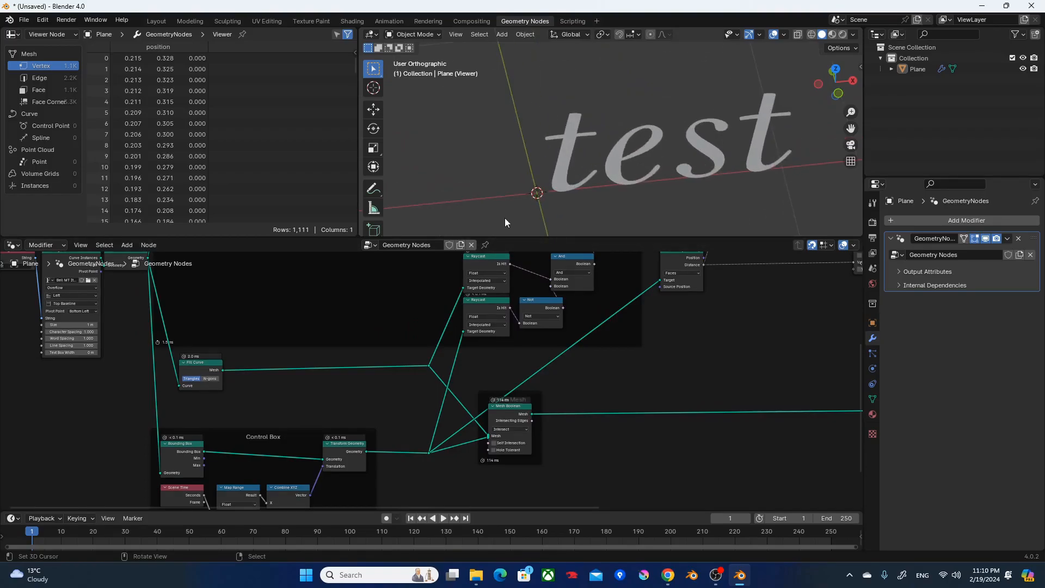
scroll(505, 192, up, 3)
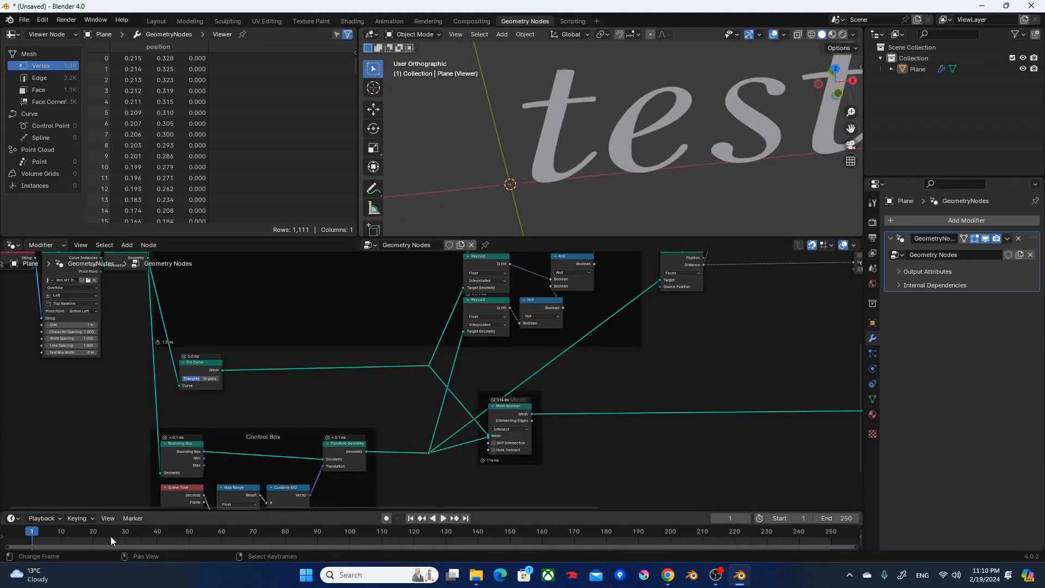
key(space)
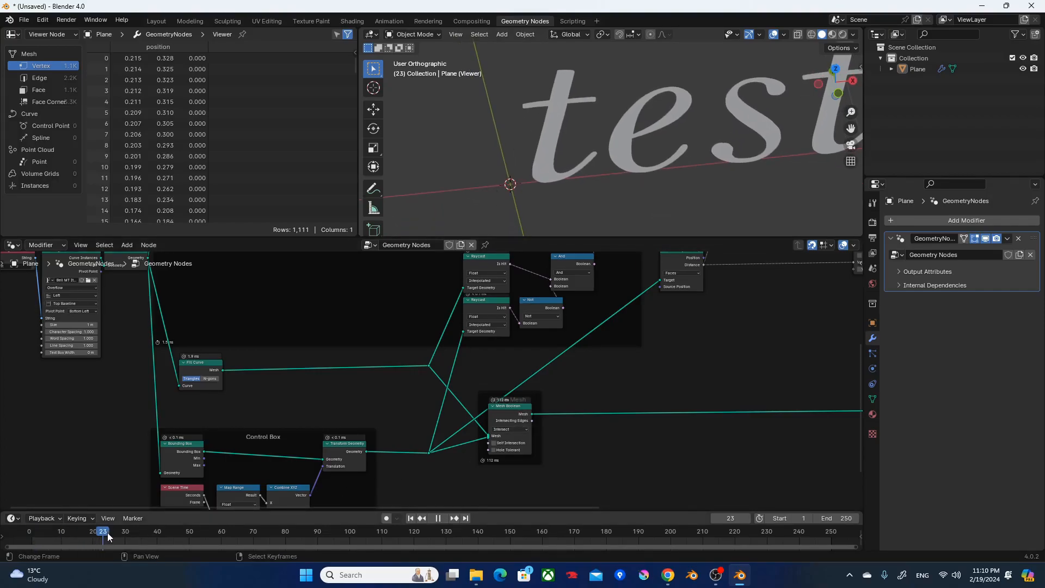
key(space)
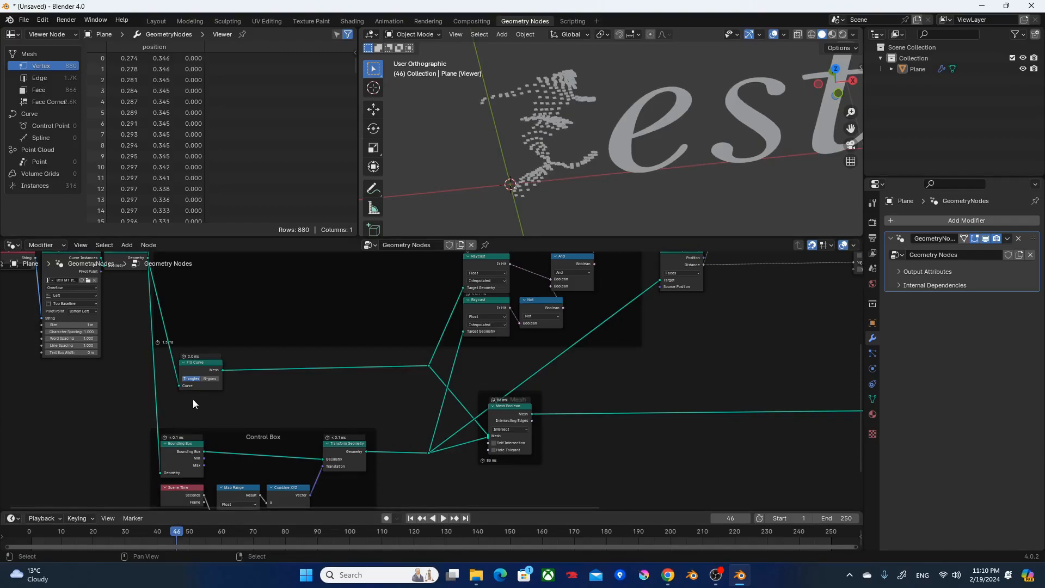
Preview the outputs of Fill Curve and the Control Box's Transform Geometry to compare the two meshes feeding the Mesh Boolean.
ctrl+shift+click(197, 368)
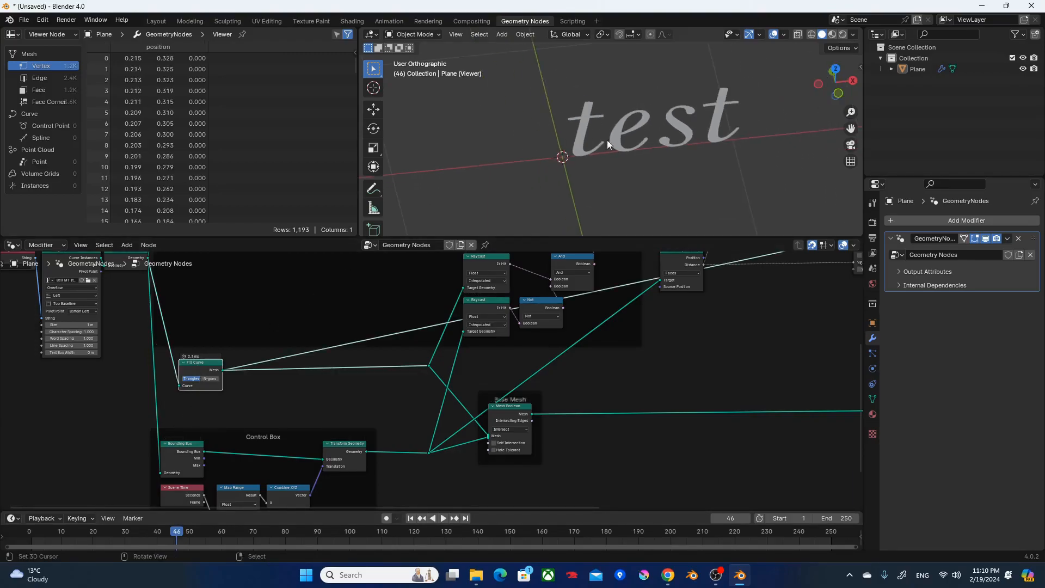
middle_drag(633, 149, 639, 138)
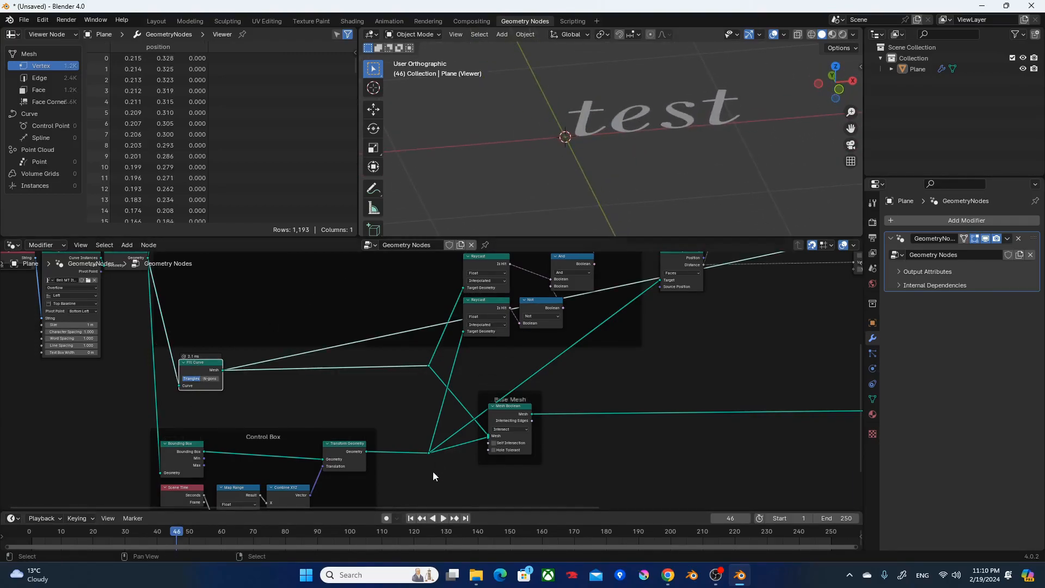
scroll(269, 401, up, 2)
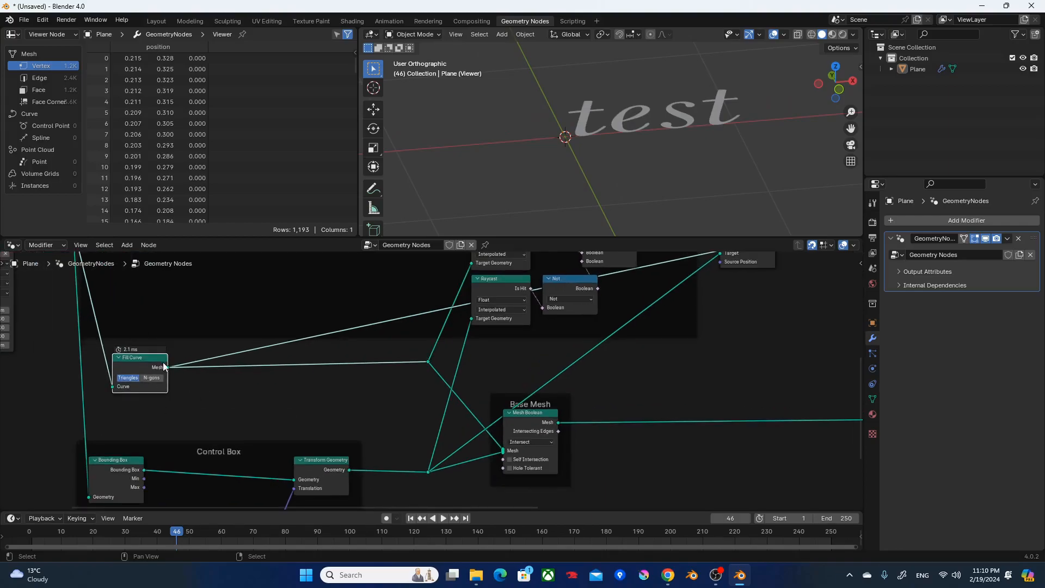
middle_drag(333, 473, 332, 442)
ctrl+shift+click(325, 436)
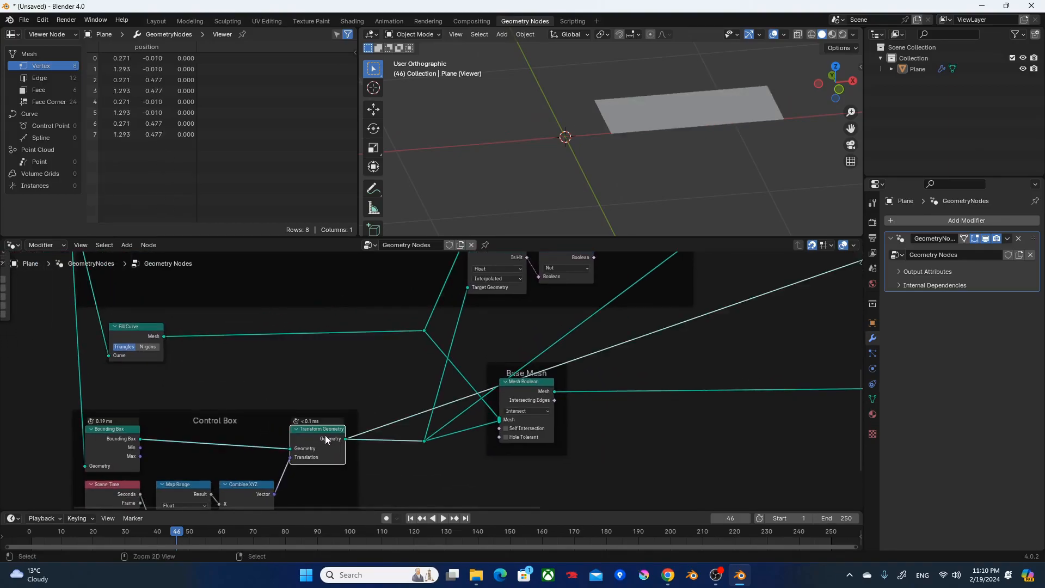
ctrl+shift+click(145, 332)
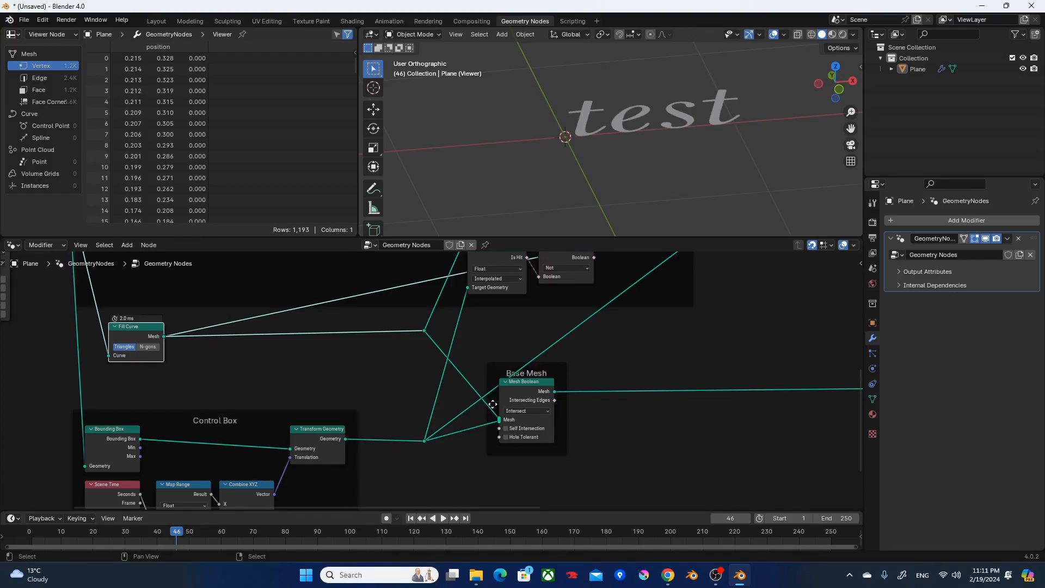
Move the Base Mesh frame aside to make room and add an Extrude Mesh node below the link feeding it.
drag(545, 366, 622, 366)
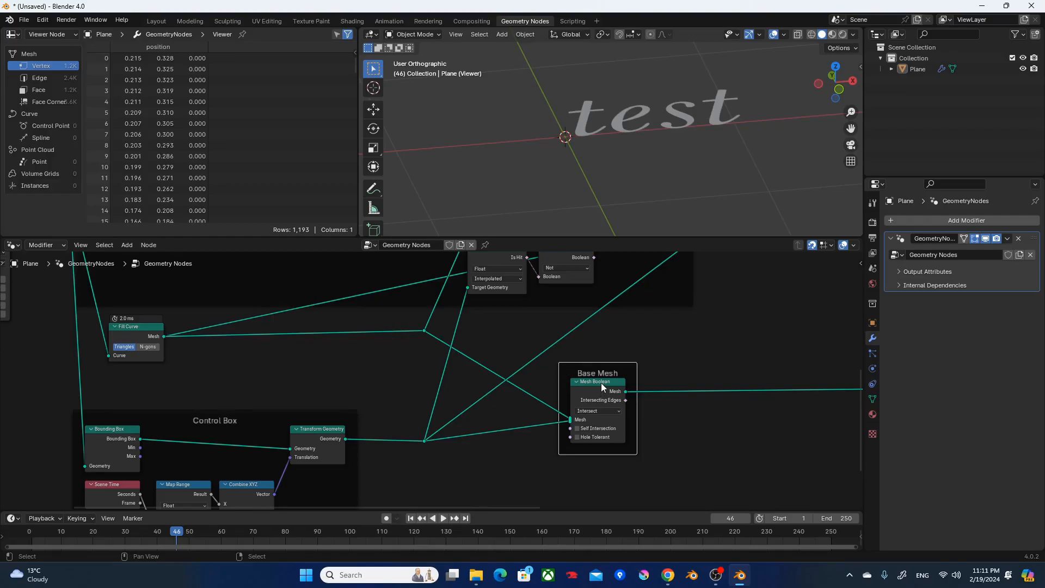
click(663, 339)
key(F3)
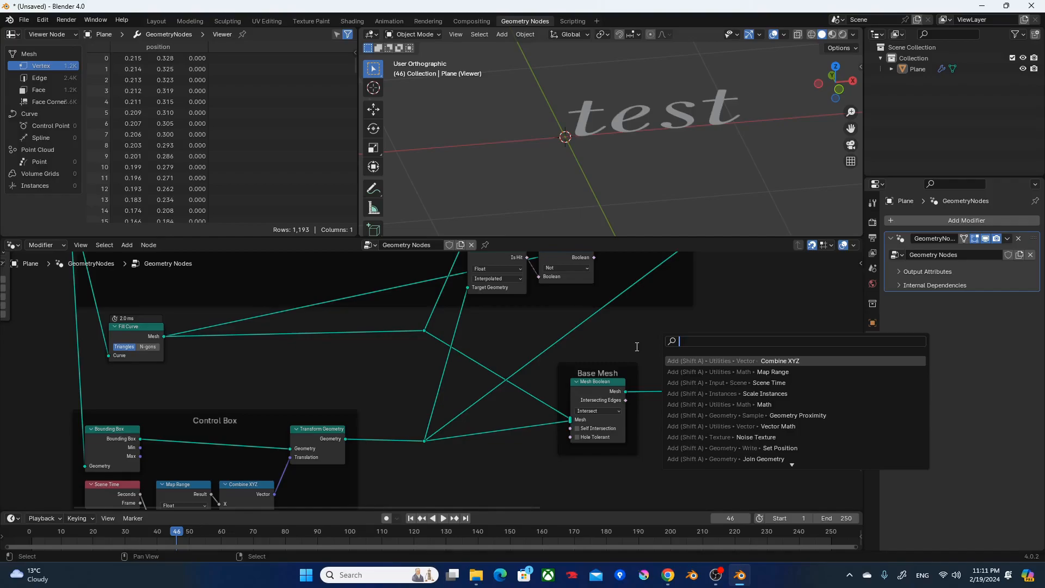
text(ex)
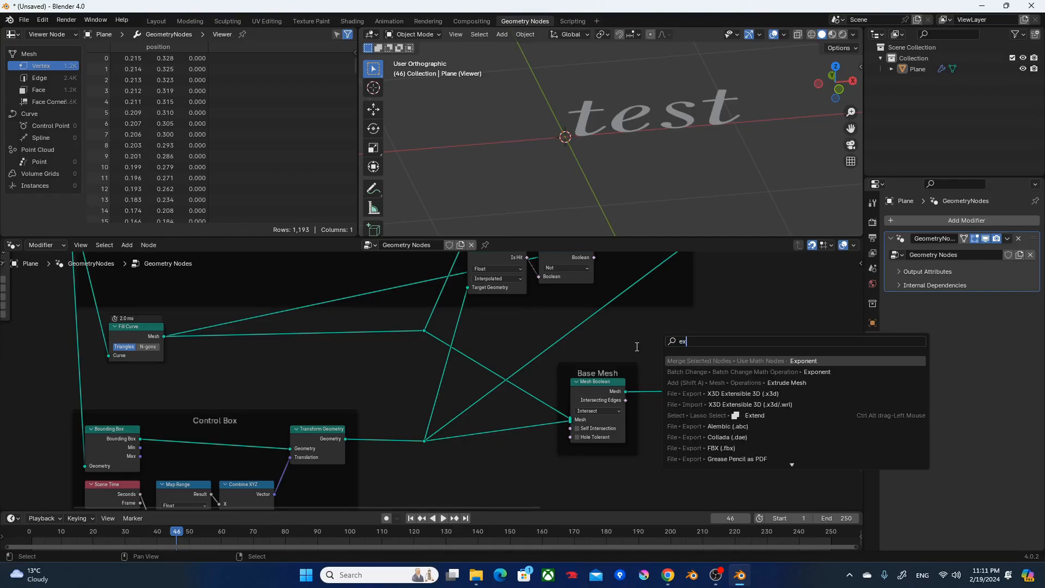
text(tru)
key(Return)
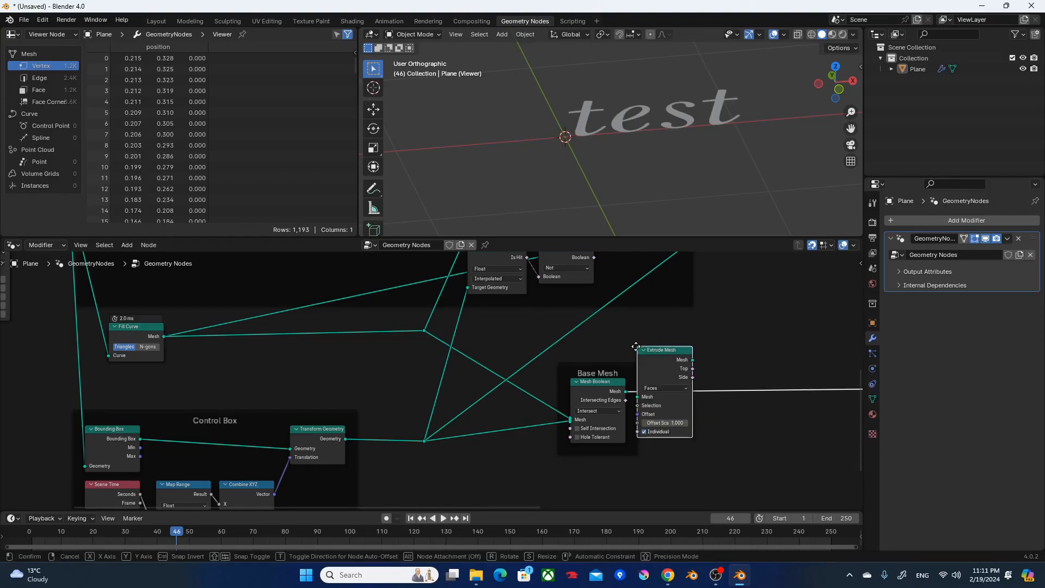
click(476, 453)
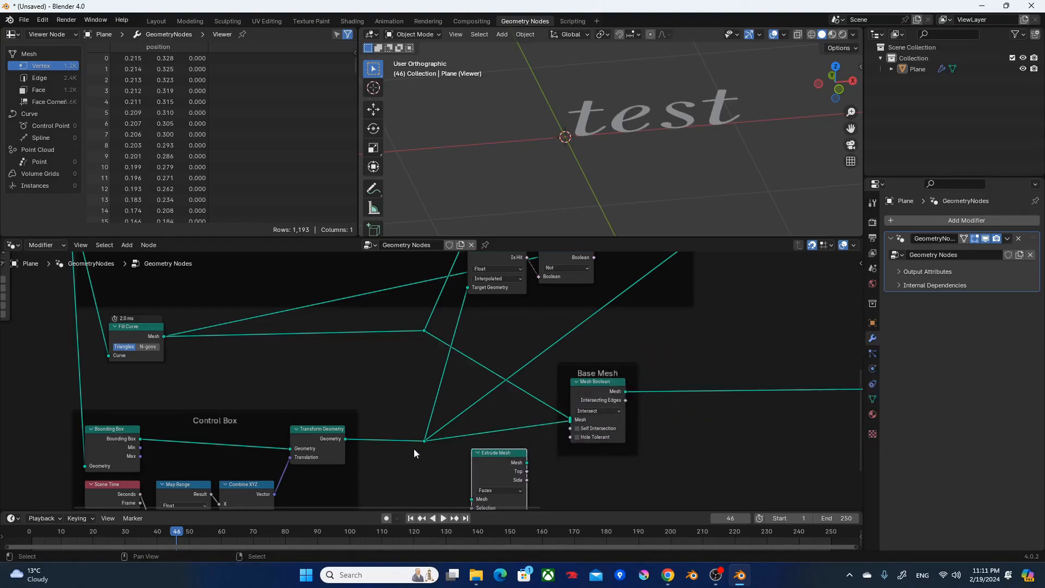
Insert Extrude Mesh between the Control Box's output and the Mesh Boolean, previewing the box before and after extrusion.
ctrl+shift+click(328, 442)
mouse_move(619, 177)
middle_down()
mouse_move(628, 149)
mouse_move(628, 159)
middle_up()
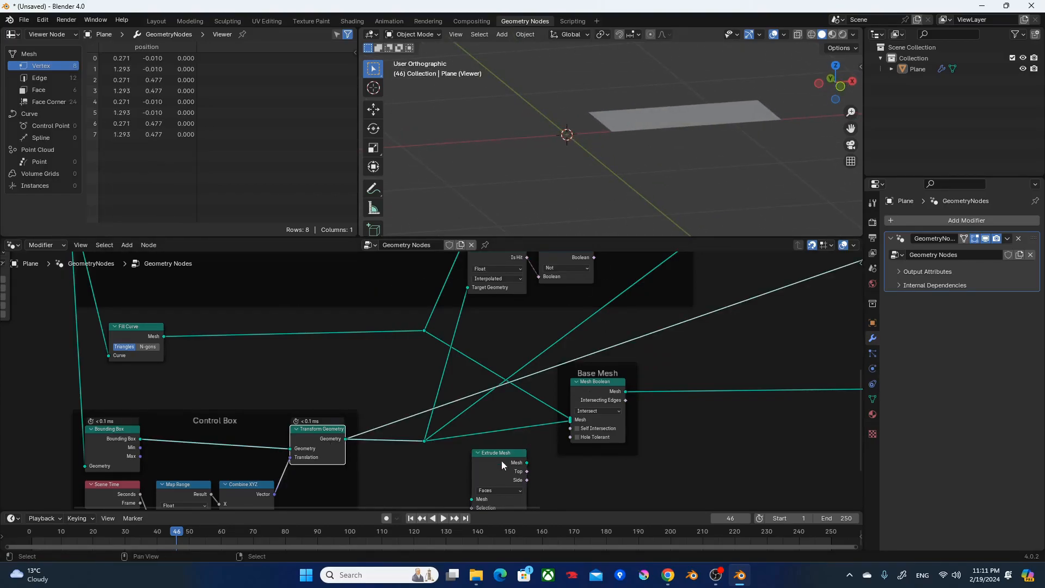
drag(500, 467, 507, 422)
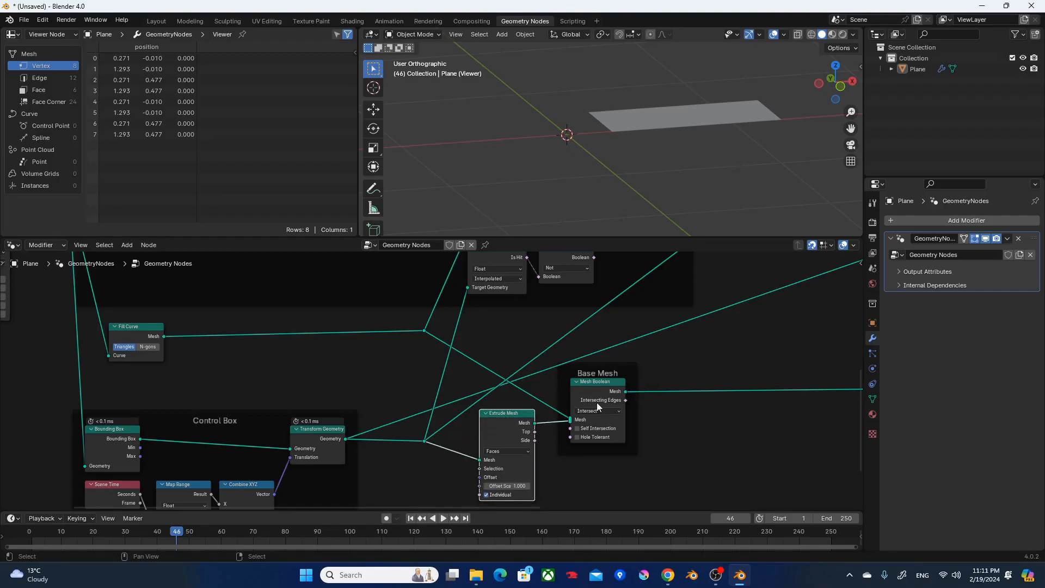
scroll(662, 116, down, 5)
mouse_move(662, 116)
middle_down()
mouse_move(684, 113)
mouse_move(652, 117)
mouse_move(714, 111)
mouse_move(681, 140)
mouse_move(691, 126)
mouse_move(666, 135)
middle_up()
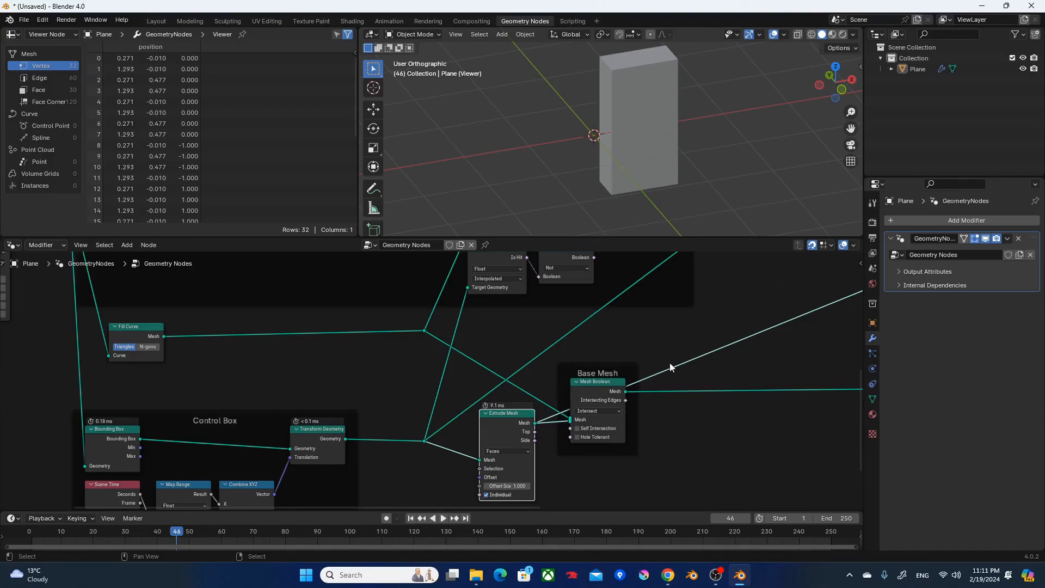
Preview the Join Geometry output from the top view and play the dissolve from the first frame, stopping it partway.
scroll(720, 351, down, 5)
middle_drag(749, 344, 339, 251)
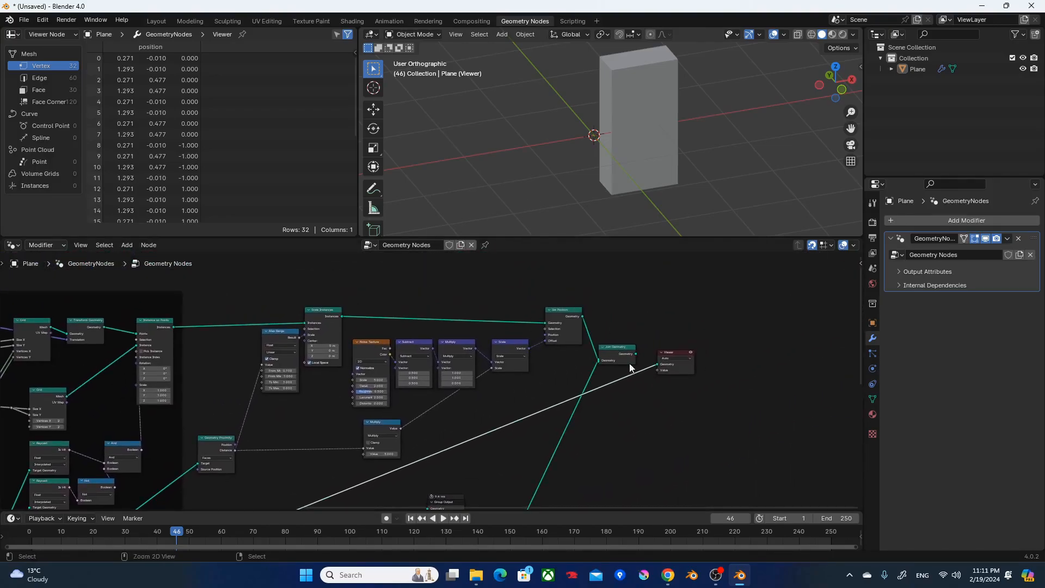
ctrl+shift+click(615, 355)
middle_drag(461, 436, 833, 426)
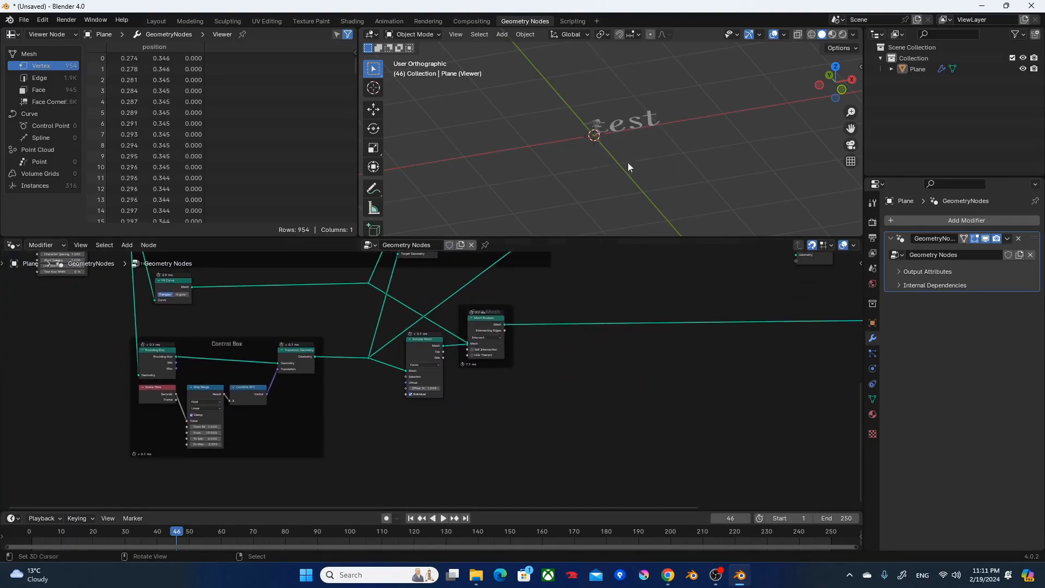
key(KP_7)
scroll(587, 108, up, 5)
key(shift+Left)
key(space)
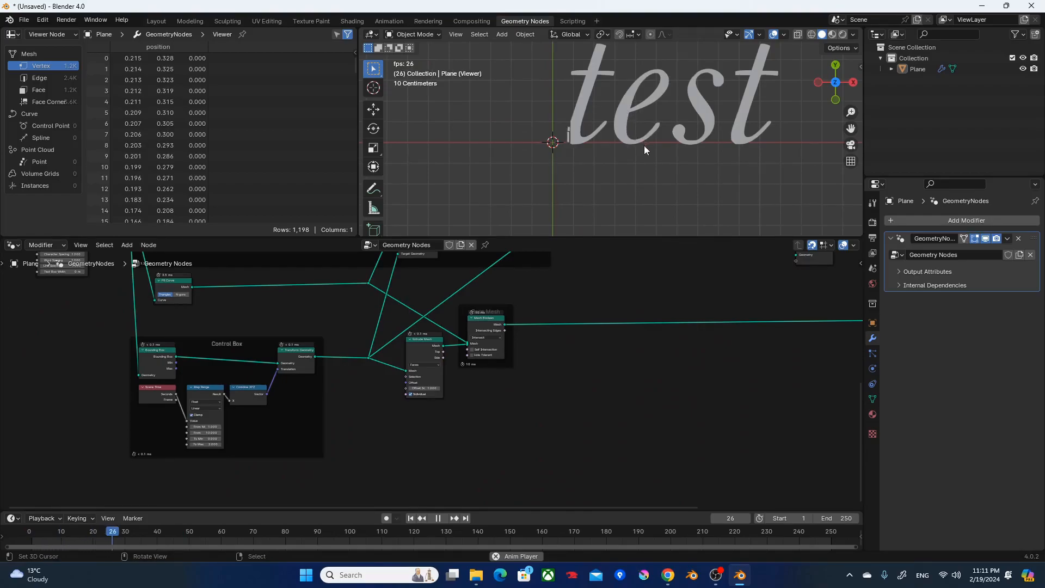
shift+middle_drag(640, 149, 624, 184)
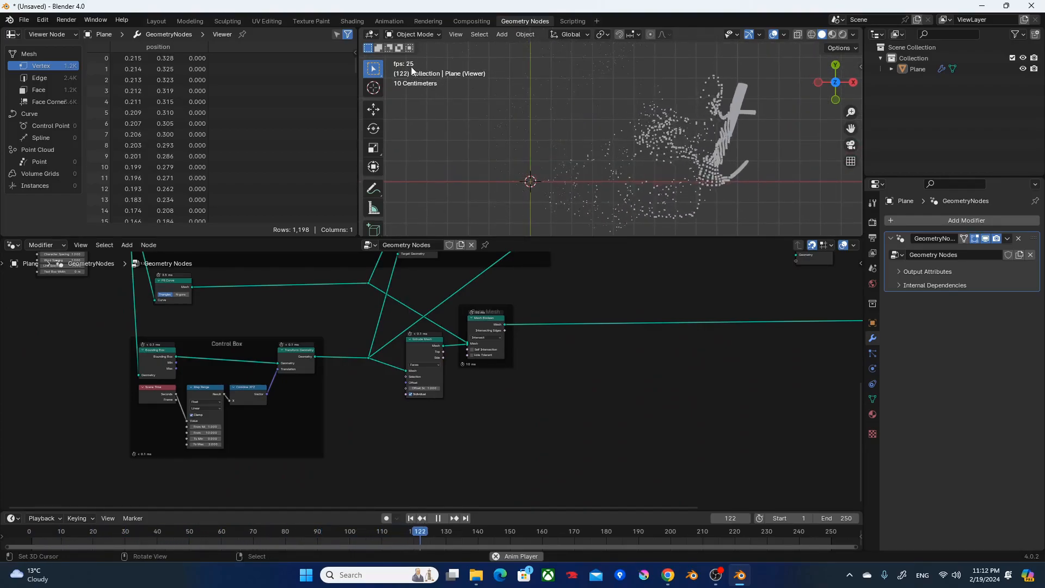
key(space)
Replay the animation from the first frame while checking the Mesh Boolean node's execution time, and stop it partway.
scroll(430, 326, up, 2)
scroll(430, 326, up, 4)
middle_drag(533, 291, 491, 366)
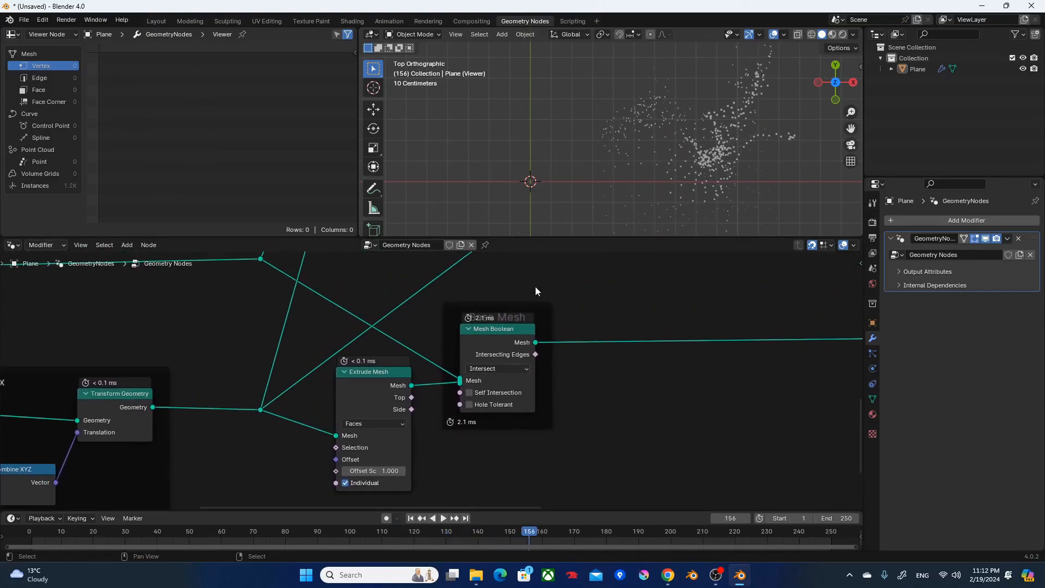
key(shift+Left)
key(space)
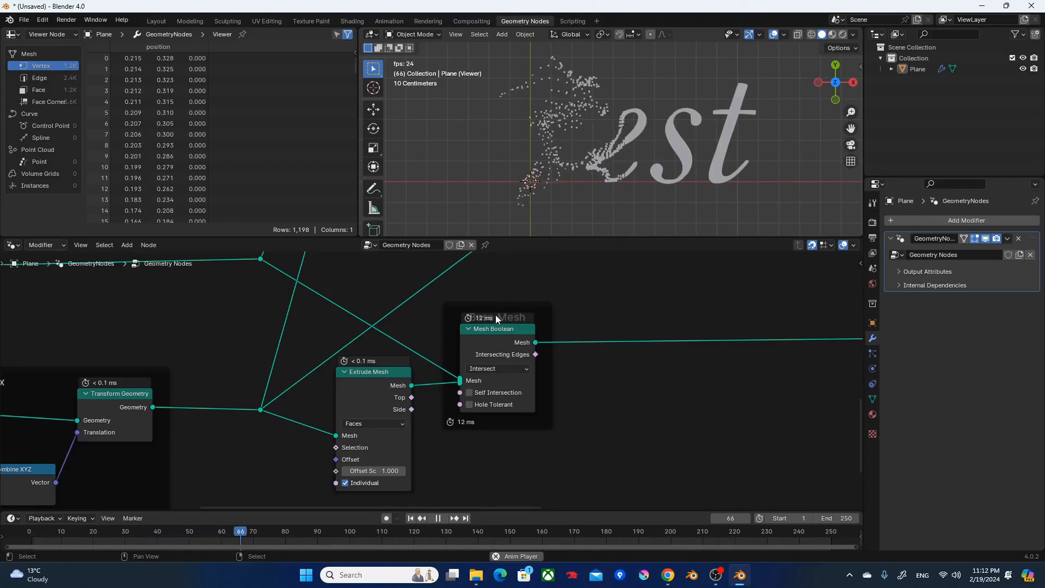
key(space)
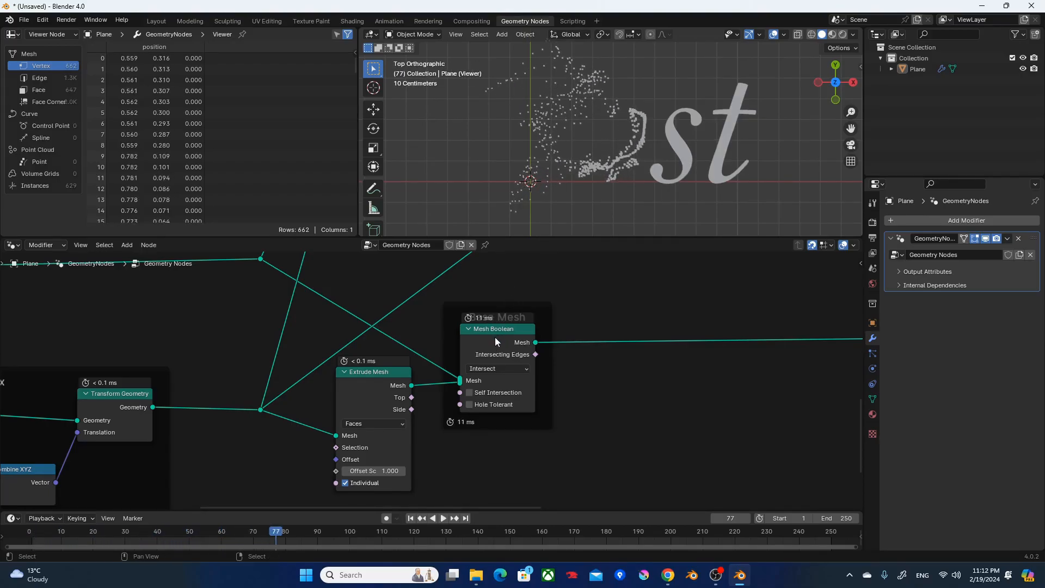
Hide the unused sockets of Extrude Mesh and compare playback from the first frame with the node muted and unmuted.
click(381, 381)
key(ctrl+h)
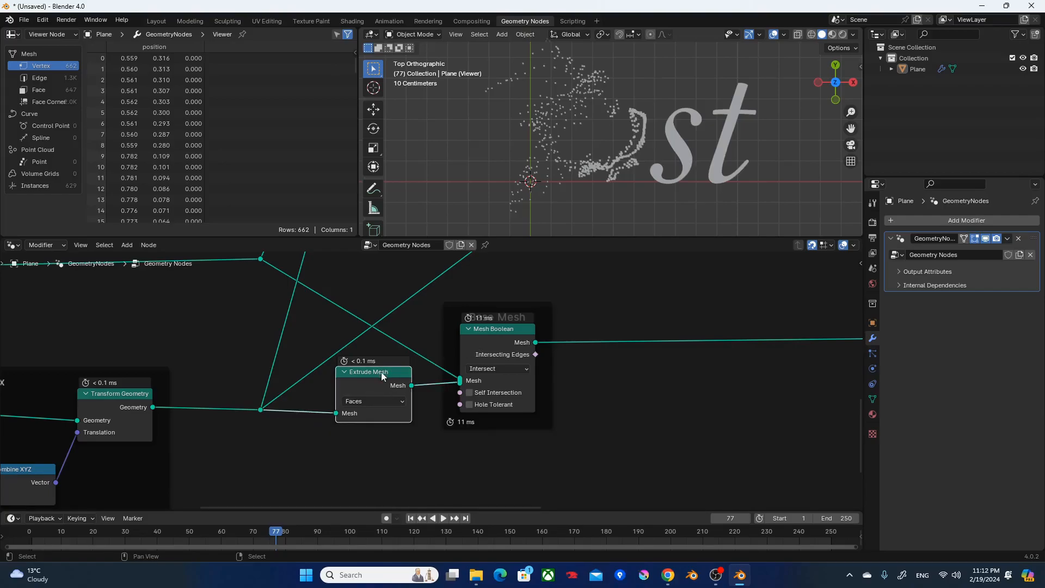
key(m)
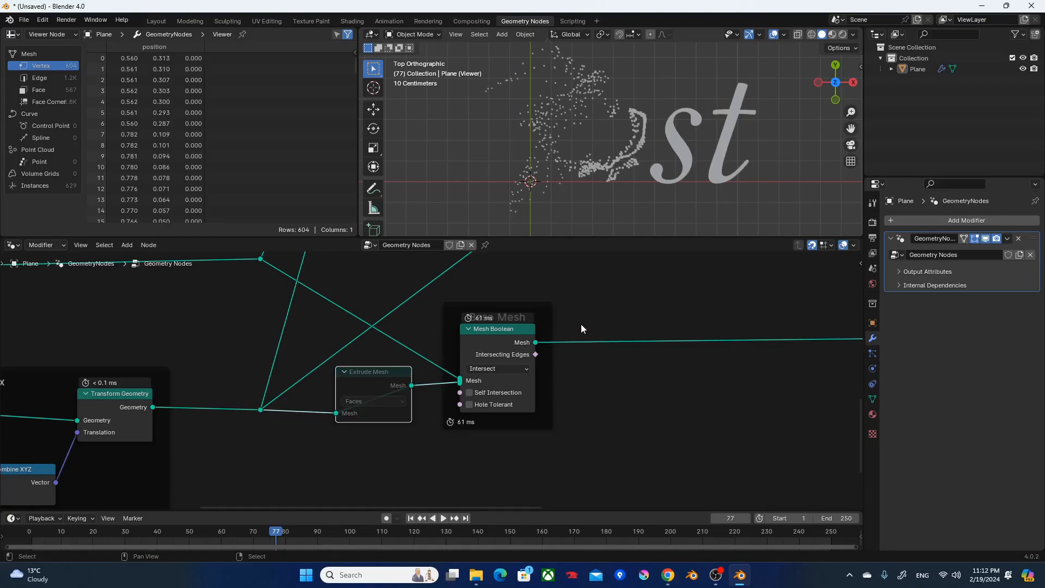
key(shift+Left)
key(space)
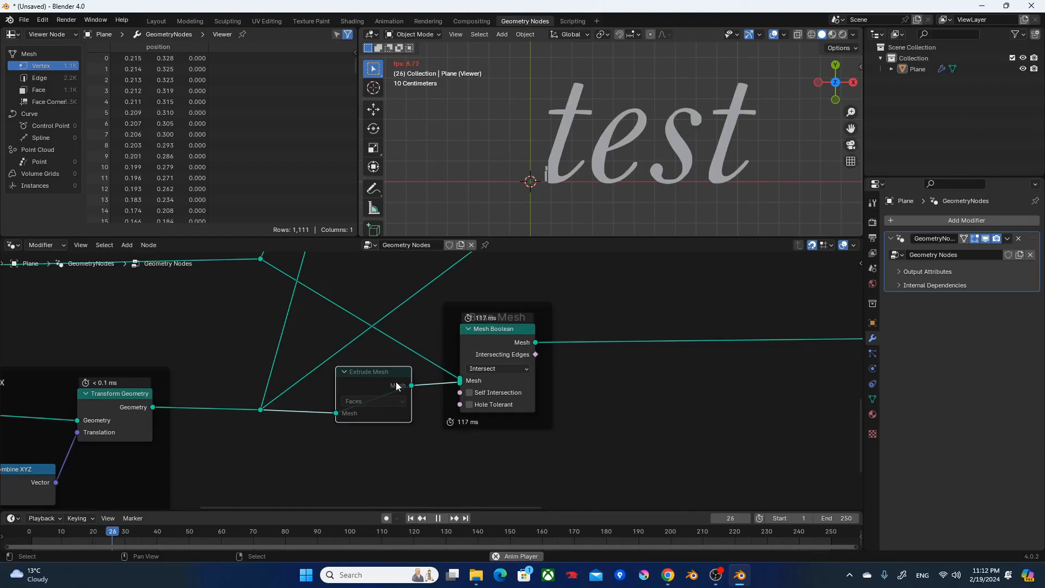
key(m)
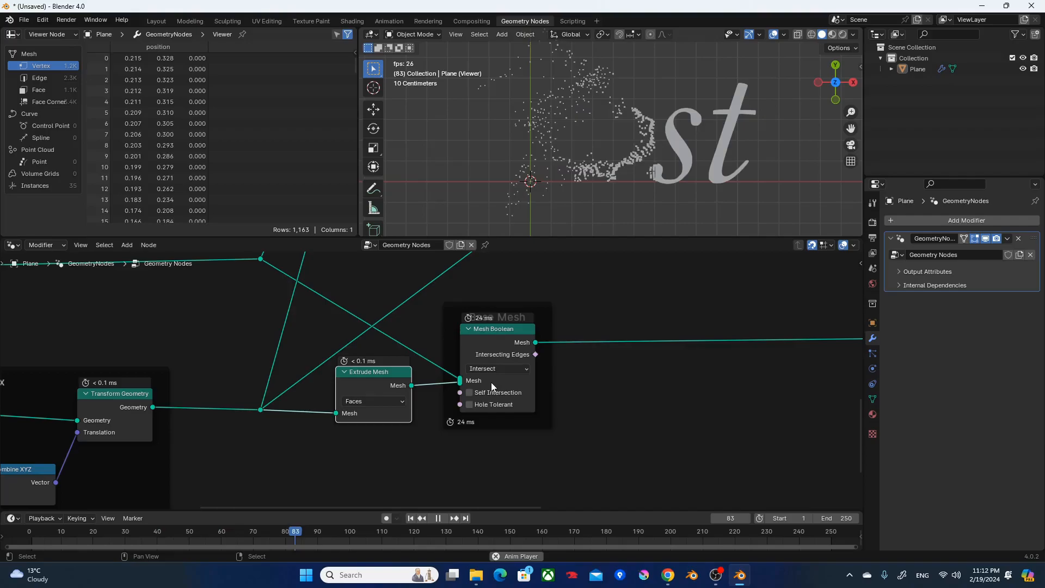
key(space)
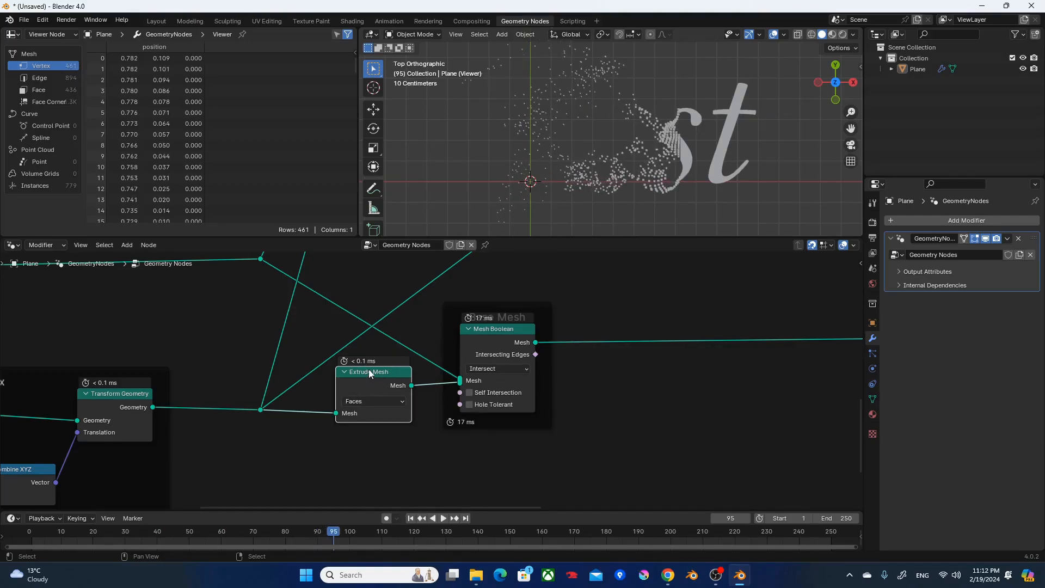
Return to the first frame and change the String node's text to "Dissolve".
scroll(421, 364, down, 4)
middle_drag(457, 360, 484, 377)
drag(428, 390, 429, 387)
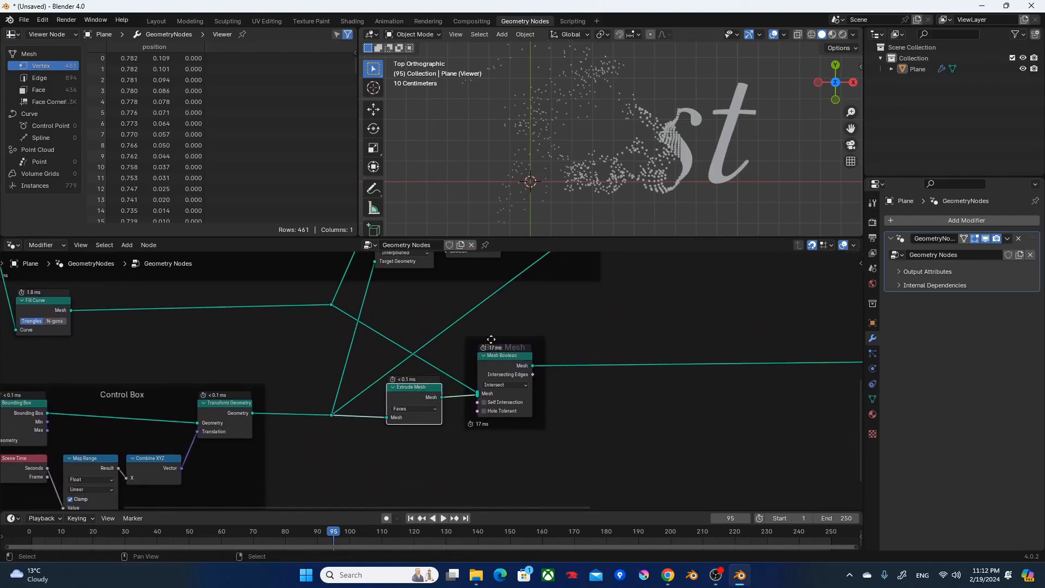
key(shift+Left)
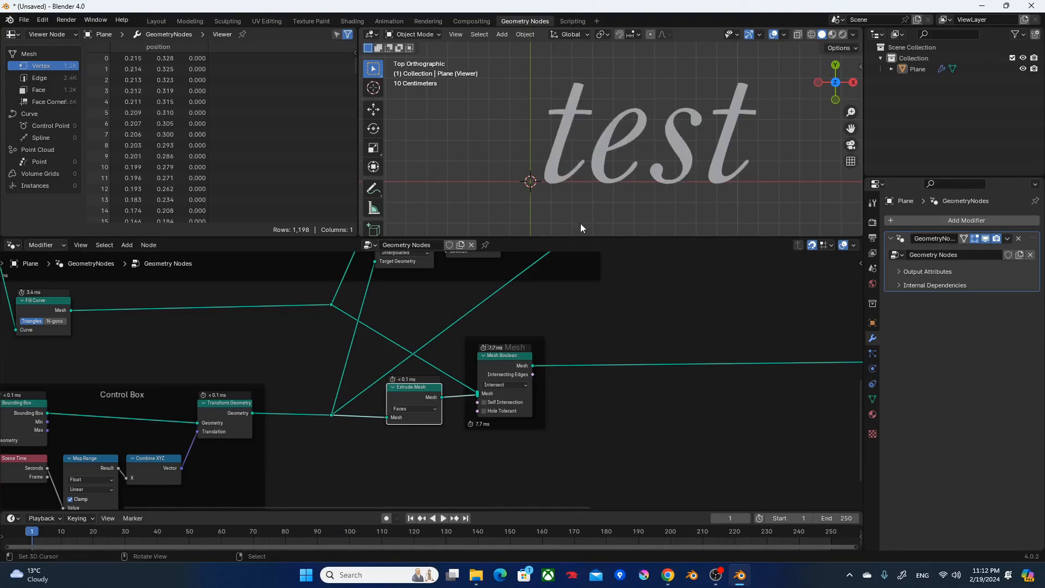
middle_drag(283, 366, 826, 534)
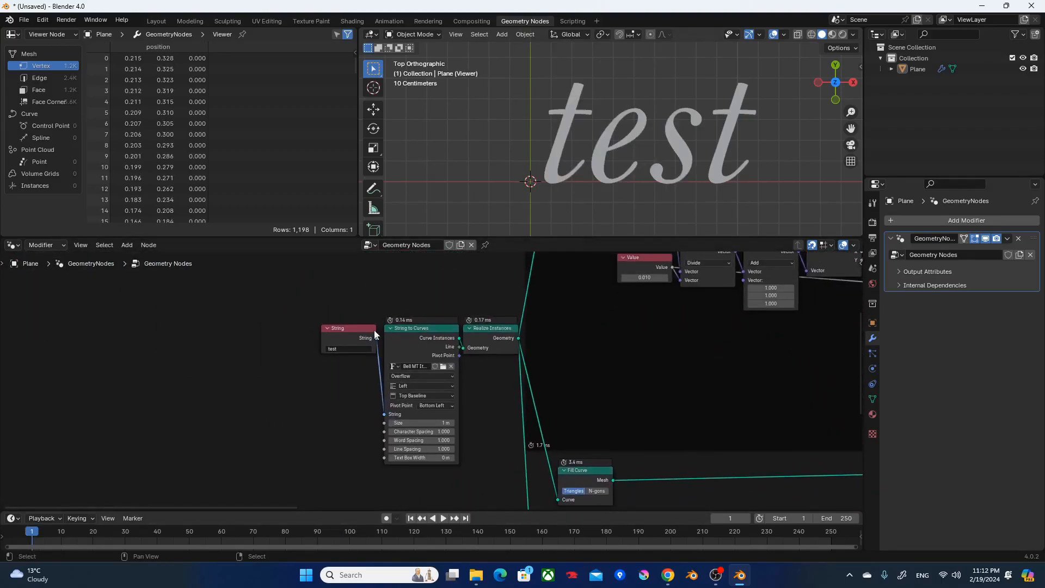
text(Dissolve)
key(Return)
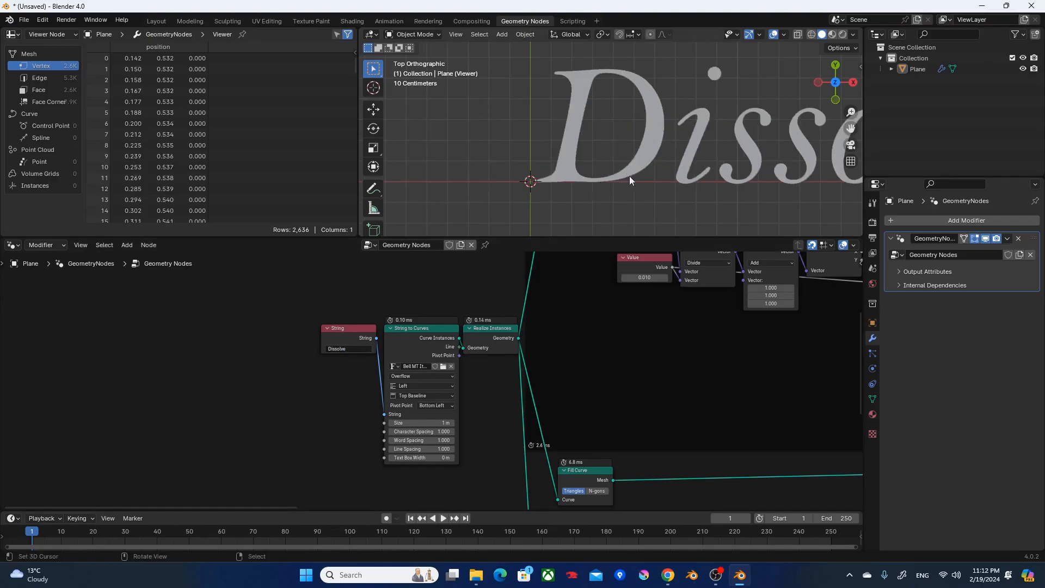
Fit the longer word in the viewport and set To Max to 4 on the Control Box's Map Range node.
scroll(726, 178, down, 5)
shift+middle_drag(727, 178, 607, 154)
middle_drag(629, 368, 556, 187)
scroll(589, 492, up, 2)
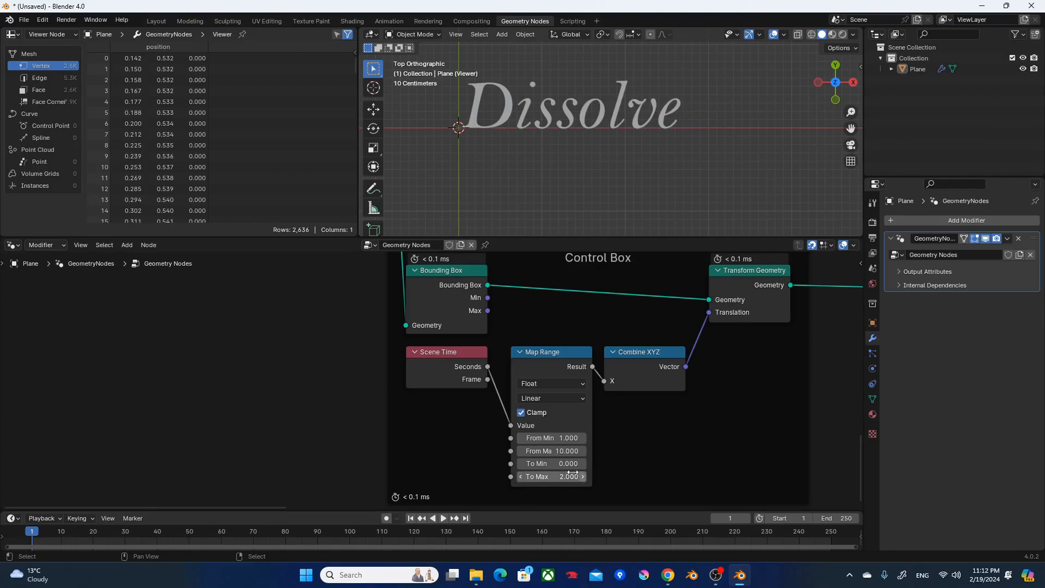
click(555, 476)
text(4)
key(Return)
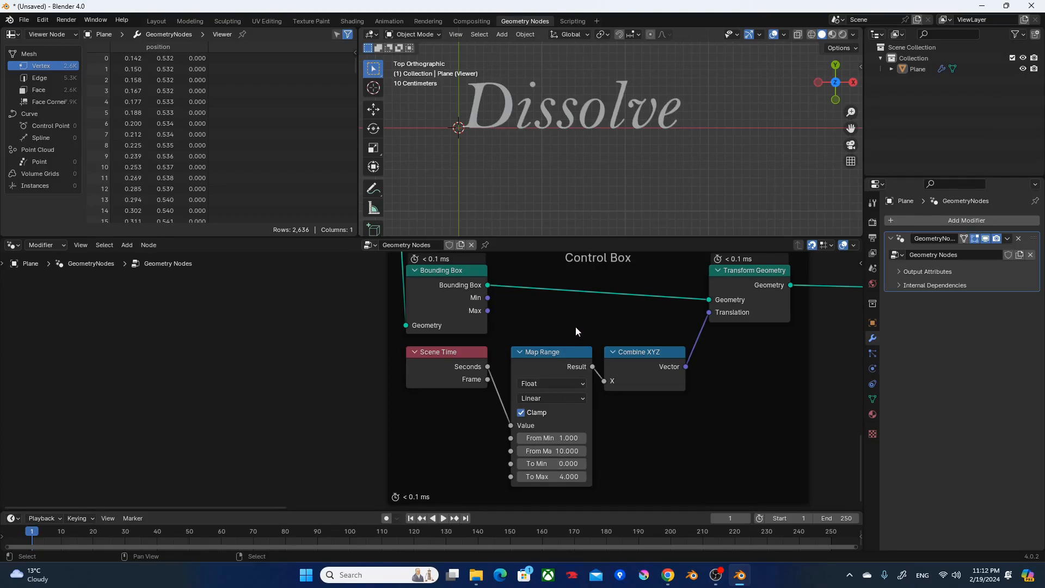
Split the node editor side by side and switch the new area to the Shader Editor.
scroll(576, 329, down, 2)
scroll(671, 350, down, 1)
middle_drag(672, 349, 315, 482)
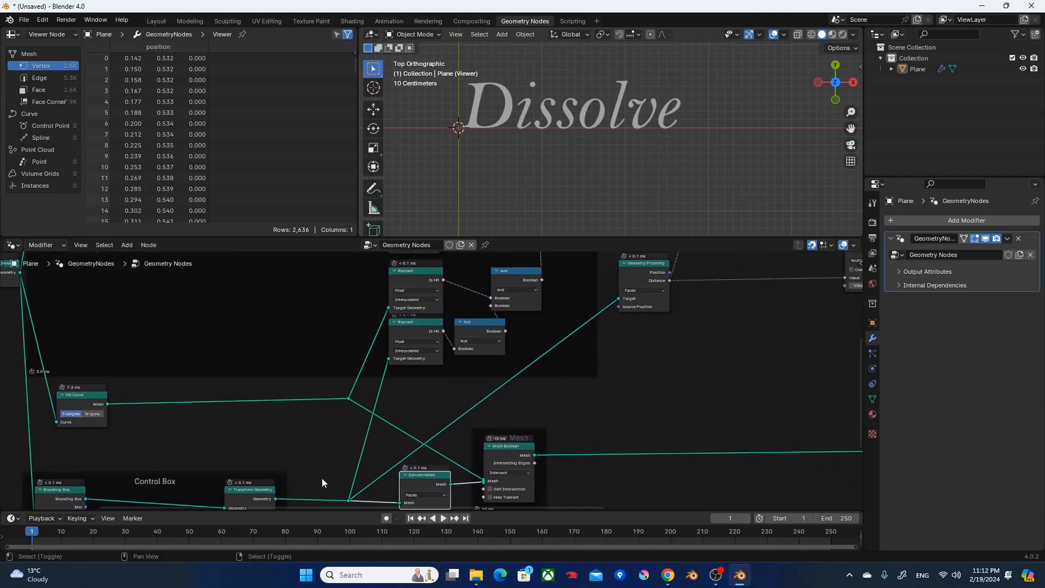
drag(861, 239, 528, 249)
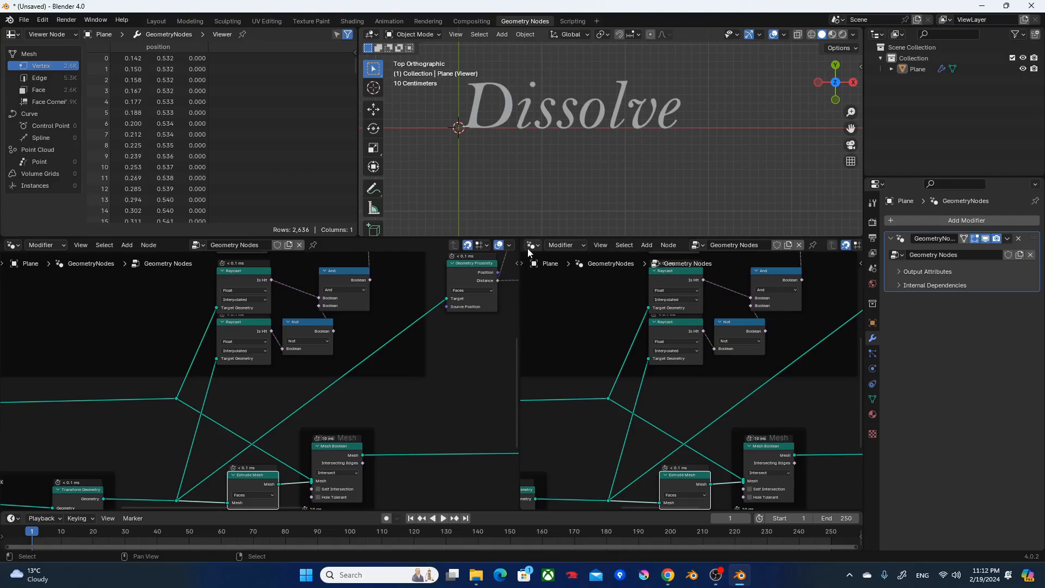
click(529, 246)
Add a Set Material node between Join Geometry and the Viewer.
middle_drag(681, 306, 239, 491)
drag(419, 401, 488, 391)
key(F3)
text(set mat)
key(Return)
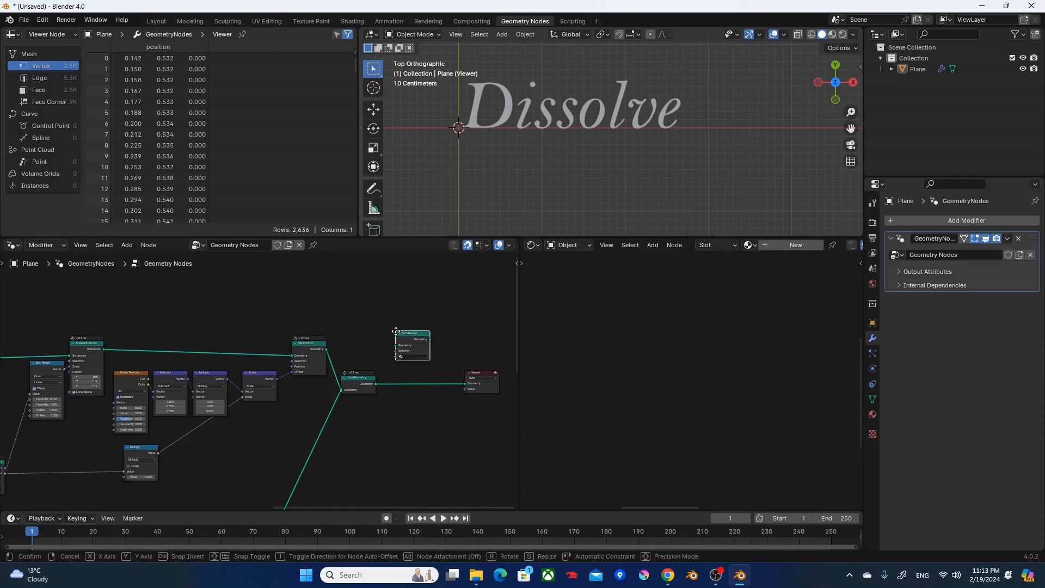
click(396, 375)
scroll(396, 374, up, 2)
middle_drag(377, 369, 260, 349)
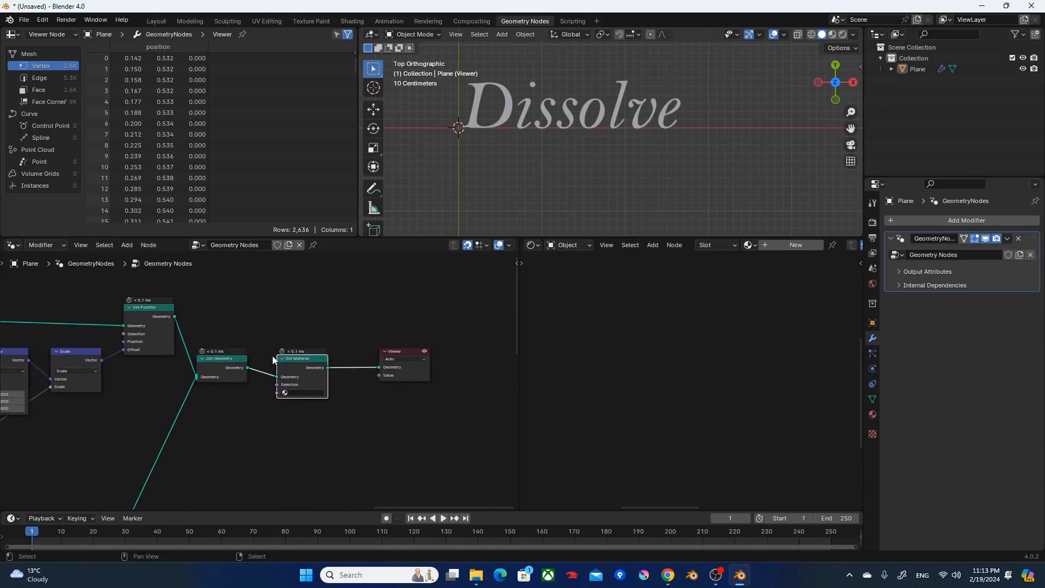
Assign "Material" in the Set Material node and load the same material in the Shader Editor.
scroll(260, 349, up, 2)
click(315, 398)
click(324, 415)
click(390, 344)
click(749, 245)
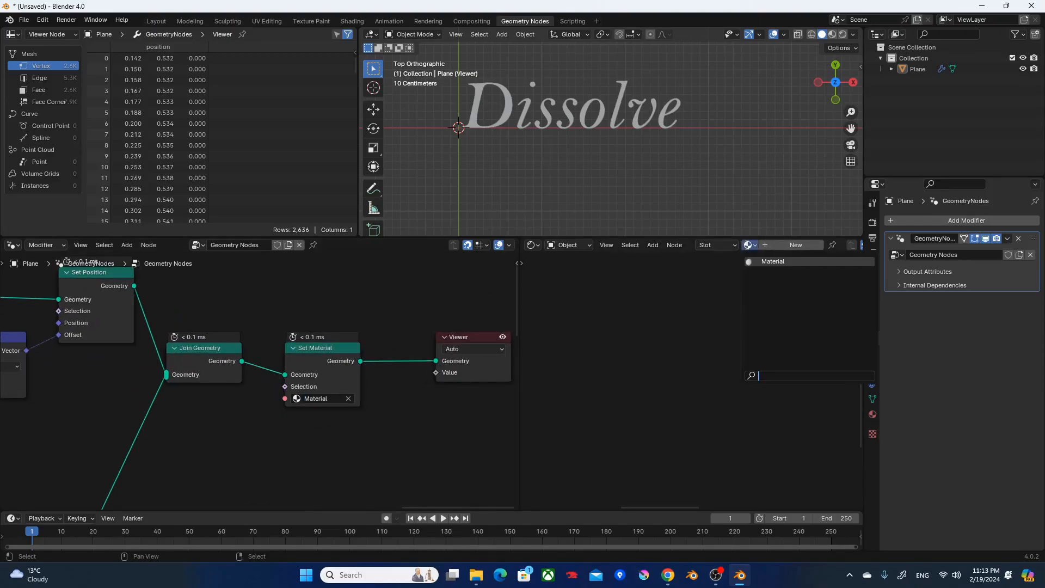
click(765, 262)
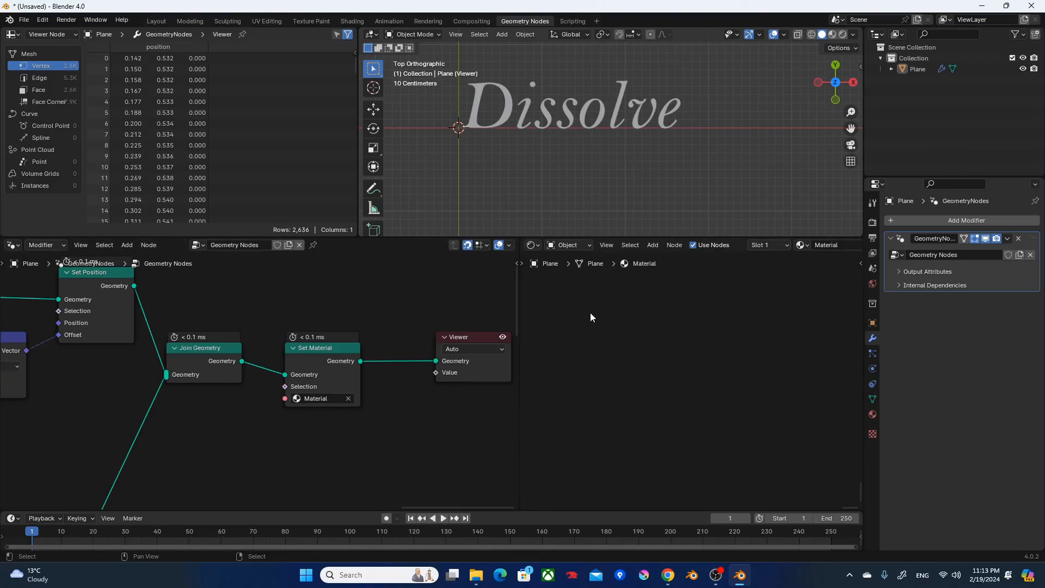
Delete the Principled BSDF and add an Emission shader in its place beside the Material Output.
key(Home)
click(642, 328)
scroll(649, 341, up, 2)
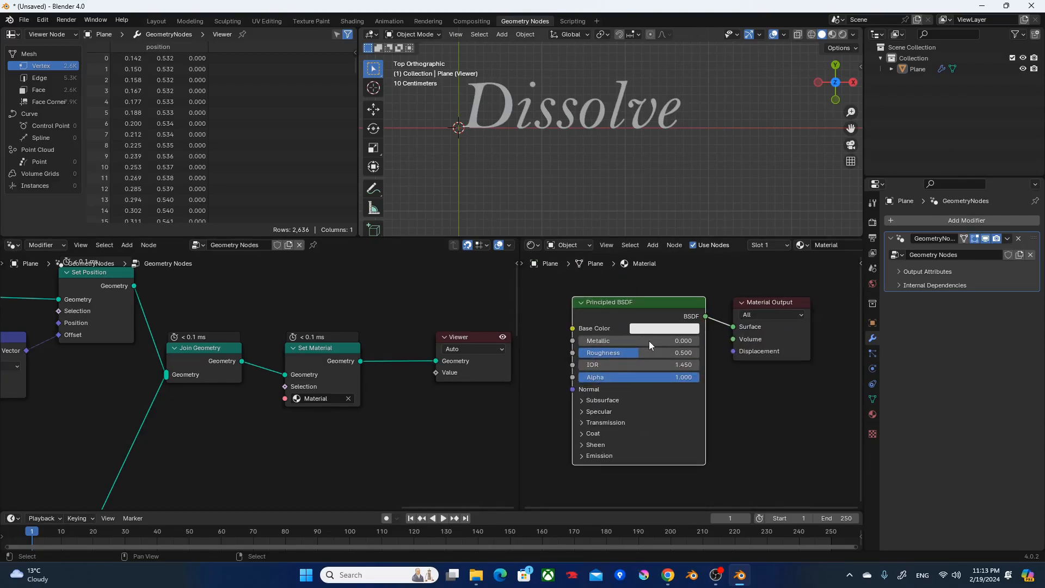
key(Delete)
key(shift+a)
text(em)
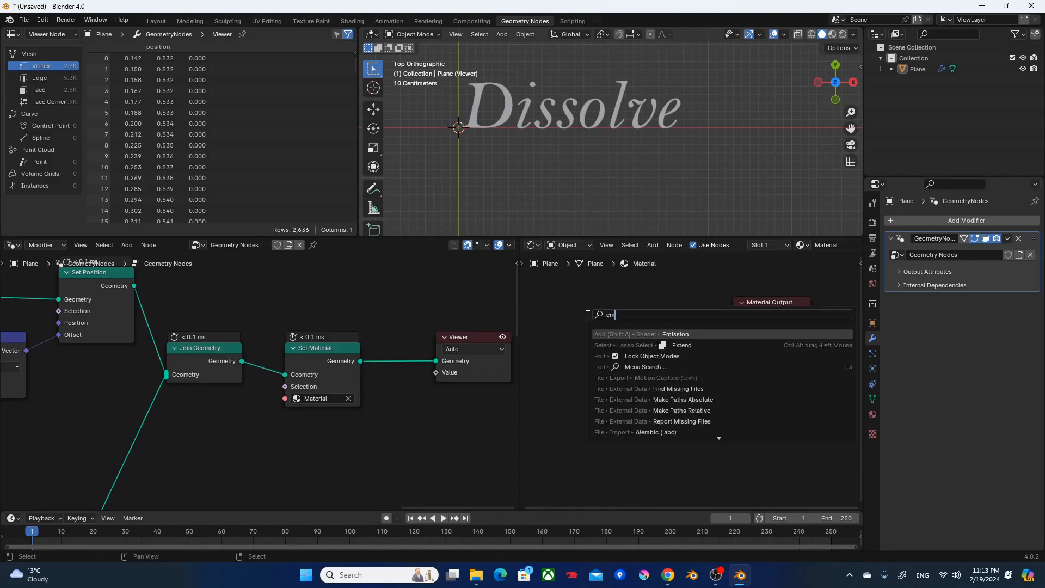
text(ission)
key(Return)
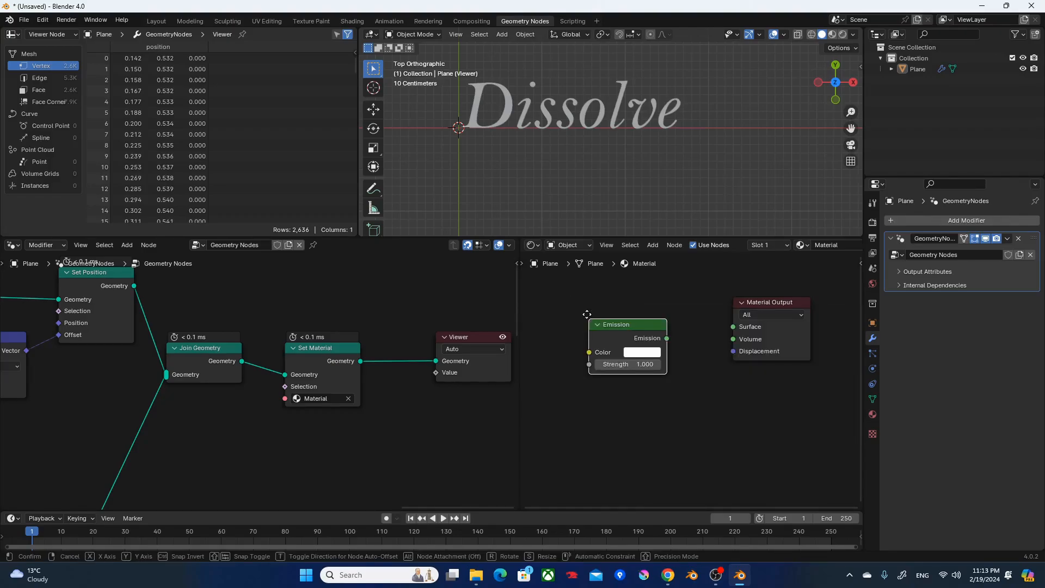
click(576, 291)
Connect the Emission shader to the Material Output's Surface, giving it a light orange color and a strength of 3.
click(631, 330)
click(636, 241)
drag(636, 242, 636, 242)
drag(702, 292, 755, 330)
click(620, 342)
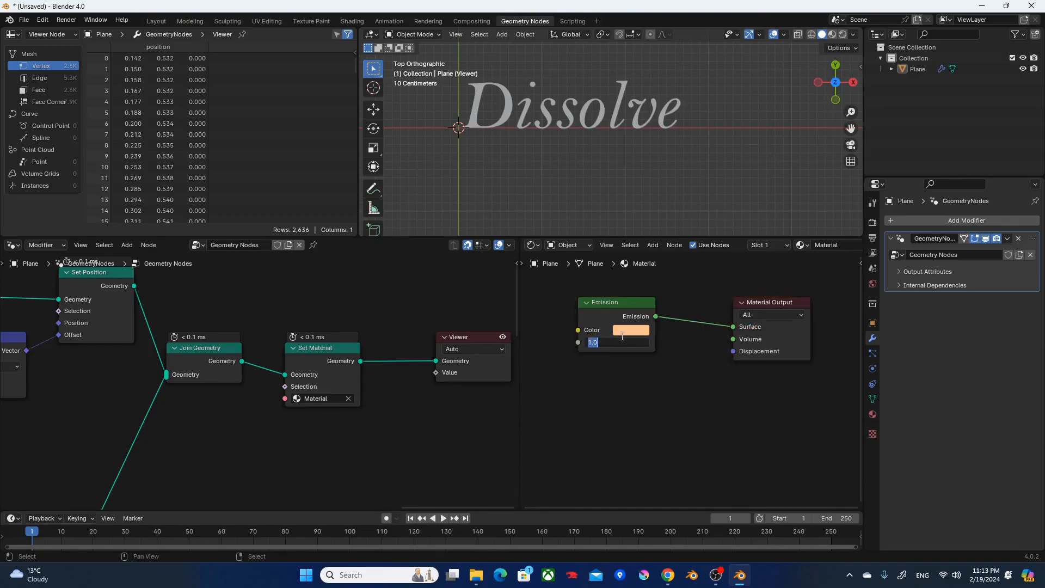
text(3)
key(Return)
Set the world background color to black.
click(871, 284)
click(985, 293)
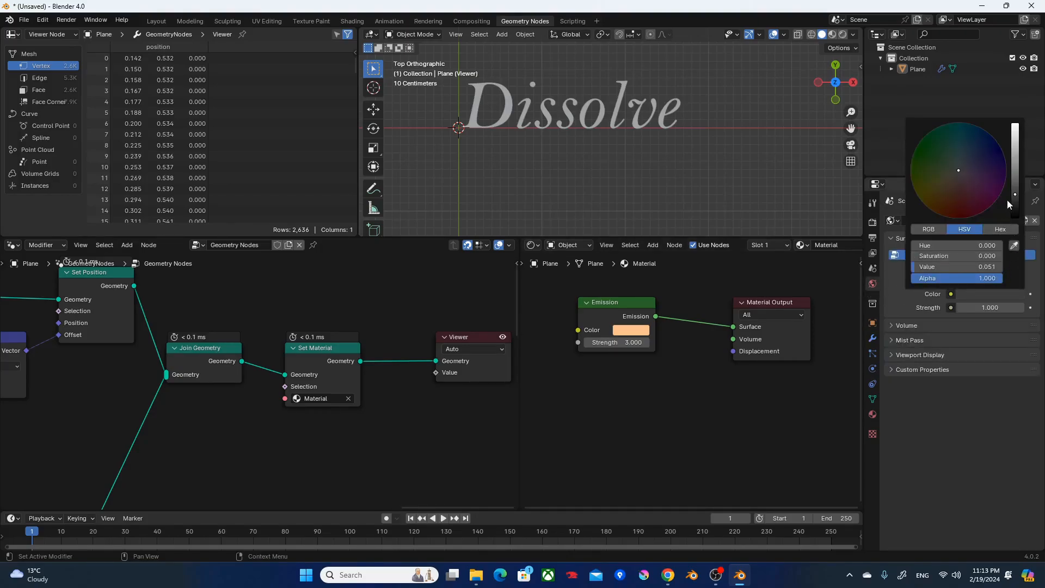
drag(1012, 201, 1014, 219)
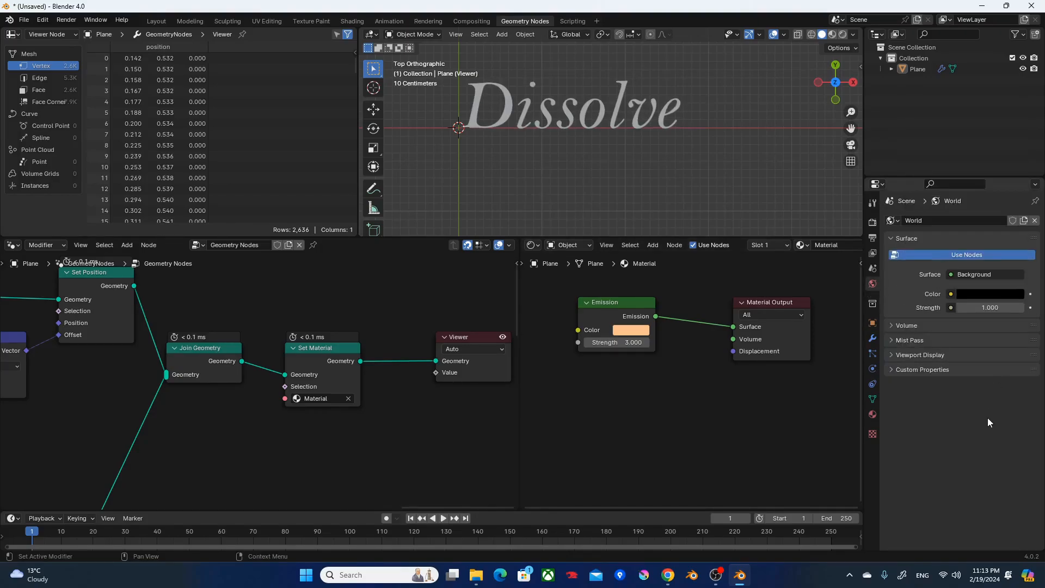
Enable Bloom for the EEVEE render and set the color management View Transform to Standard.
click(872, 222)
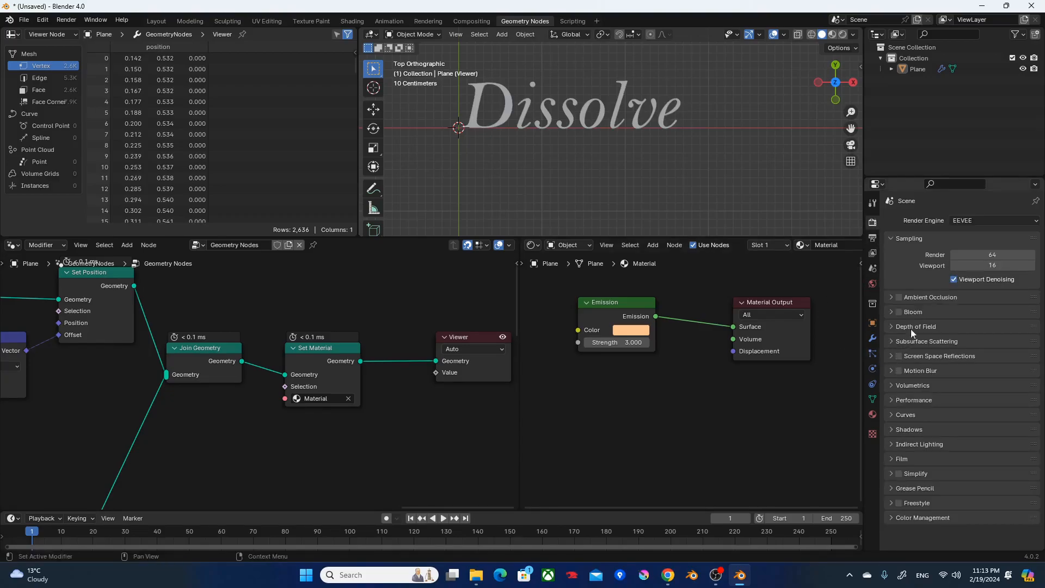
click(899, 312)
click(909, 518)
middle_drag(910, 519, 955, 423)
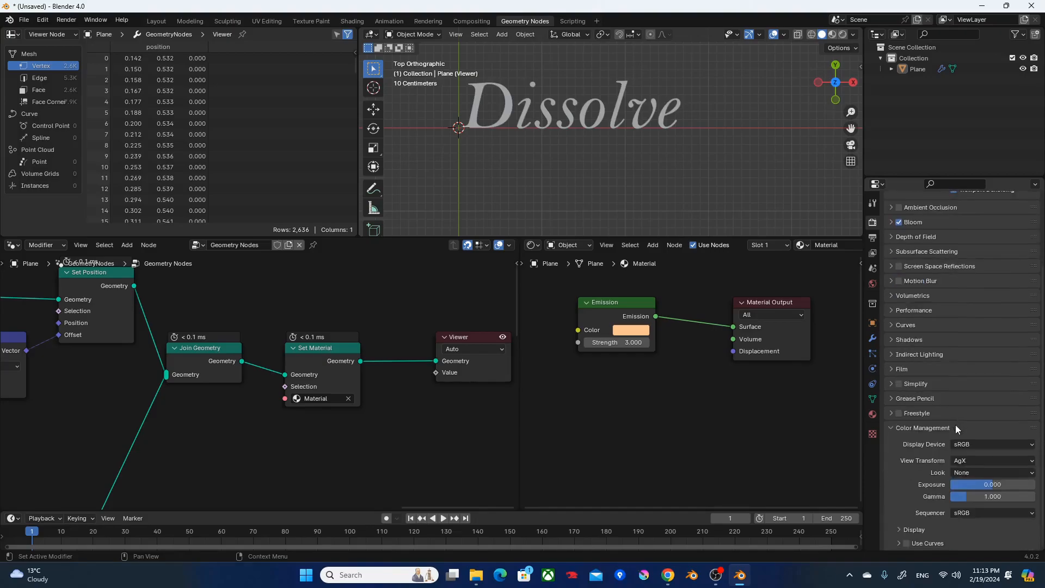
click(976, 460)
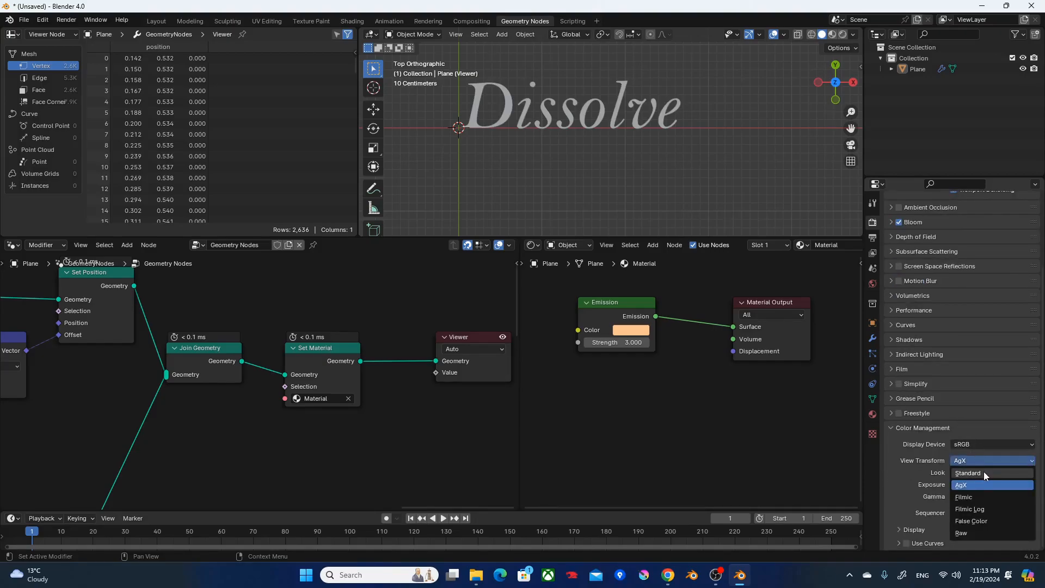
click(984, 472)
Hide the viewport overlays and play the dissolve in a maximized view with rendered shading, returning to the full layout partway.
key(shift+alt+z)
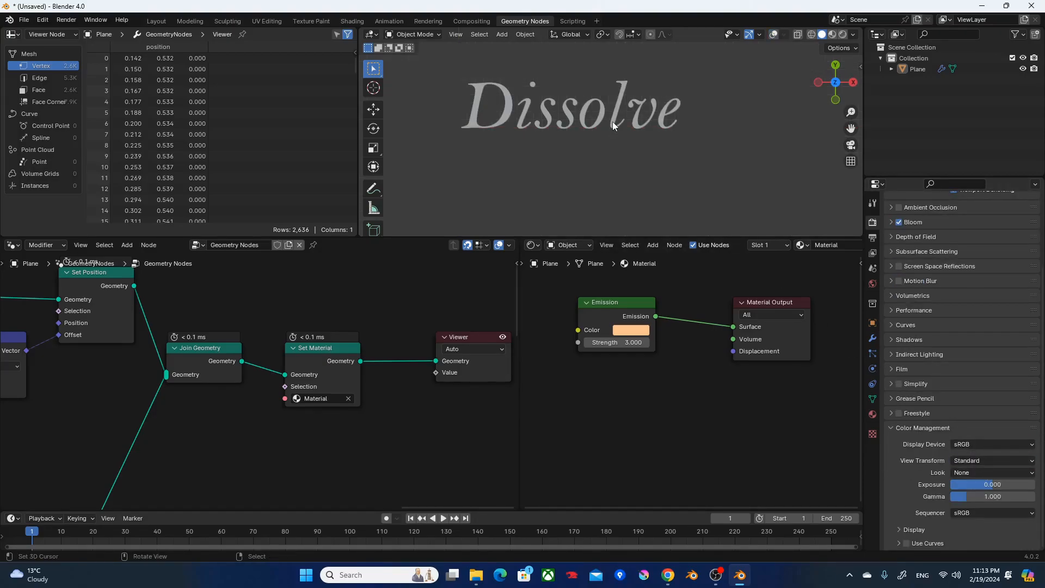
key(ctrl+space)
shift+middle_drag(526, 265, 612, 311)
scroll(613, 313, up, 3)
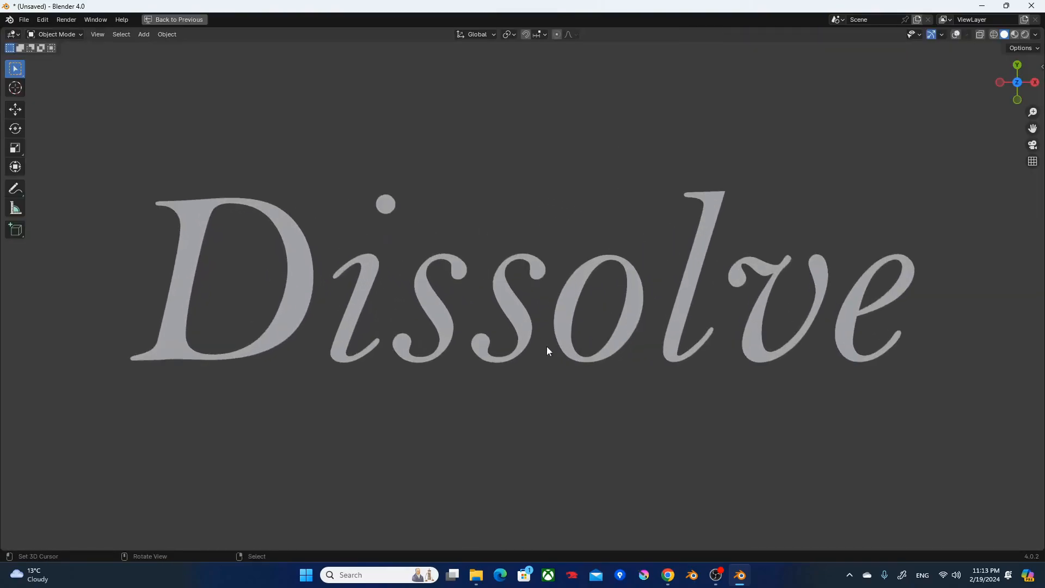
key(z)
click(738, 213)
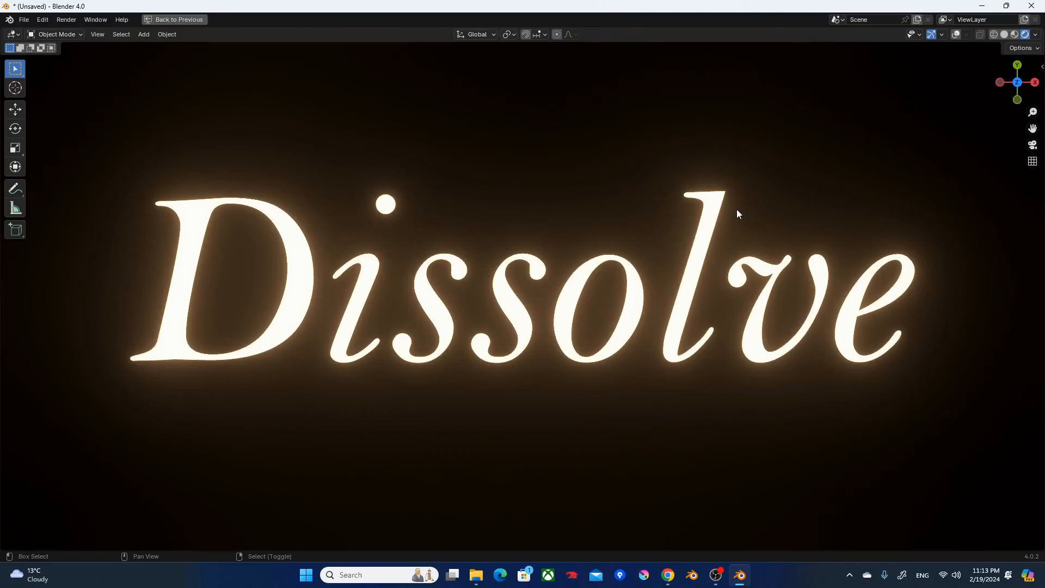
key(space)
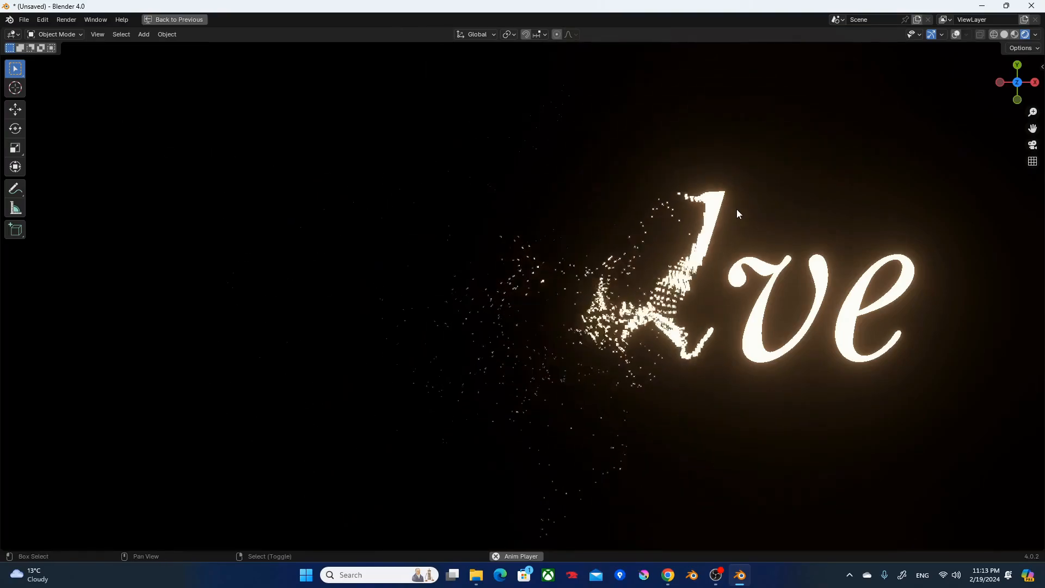
key(ctrl+space)
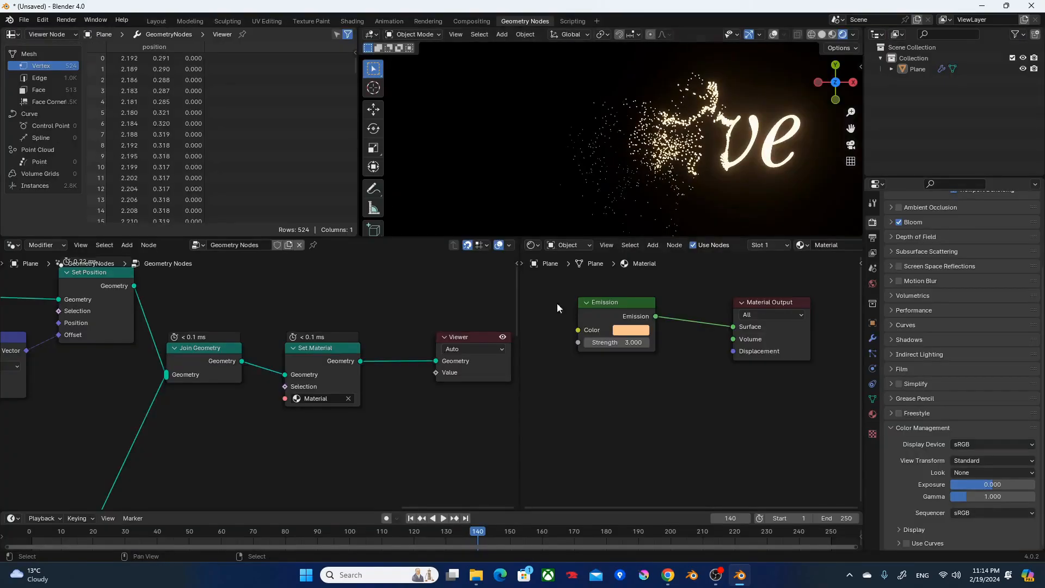
Set the Value node feeding the Divide node beside the Bounding Box to 0.005 for smaller particles.
scroll(257, 346, down, 6)
middle_drag(119, 340, 124, 384)
middle_drag(187, 379, 142, 353)
scroll(267, 401, up, 4)
click(296, 438)
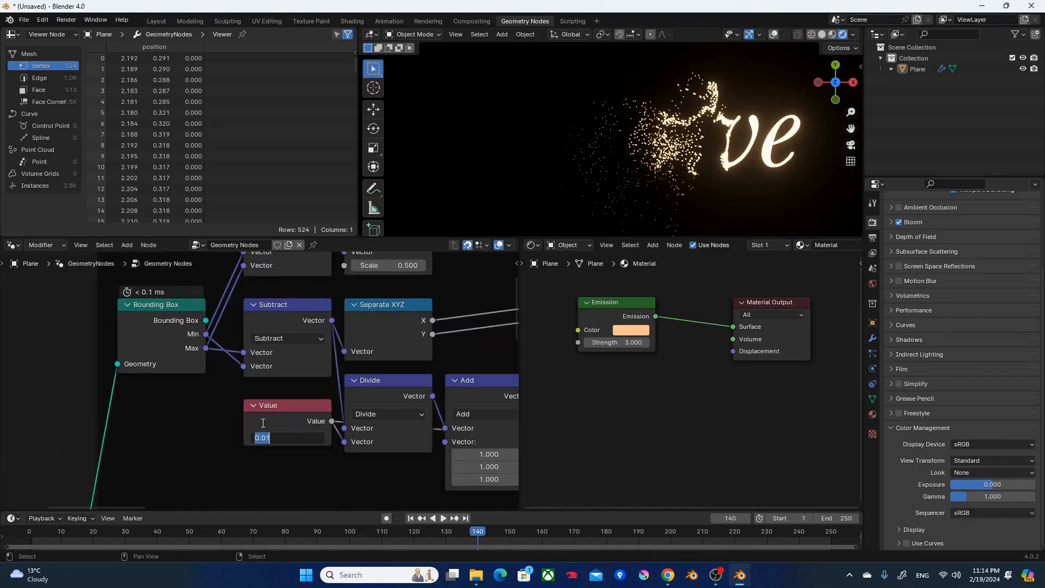
text(.0)
key(Return)
Rewind to the first frame and play the refined dissolve in the maximized rendered viewport.
key(shift+Left)
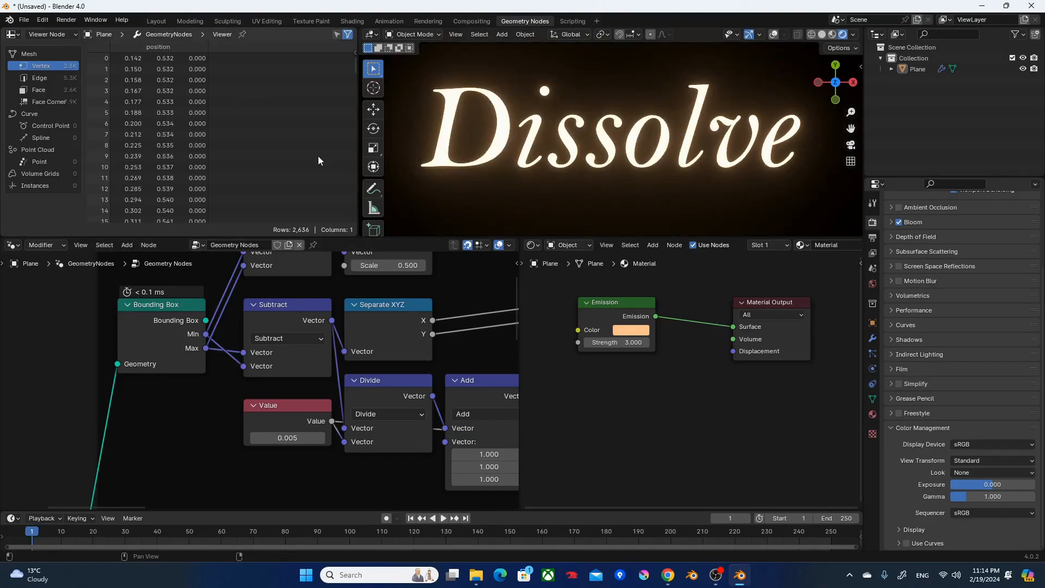
key(ctrl+space)
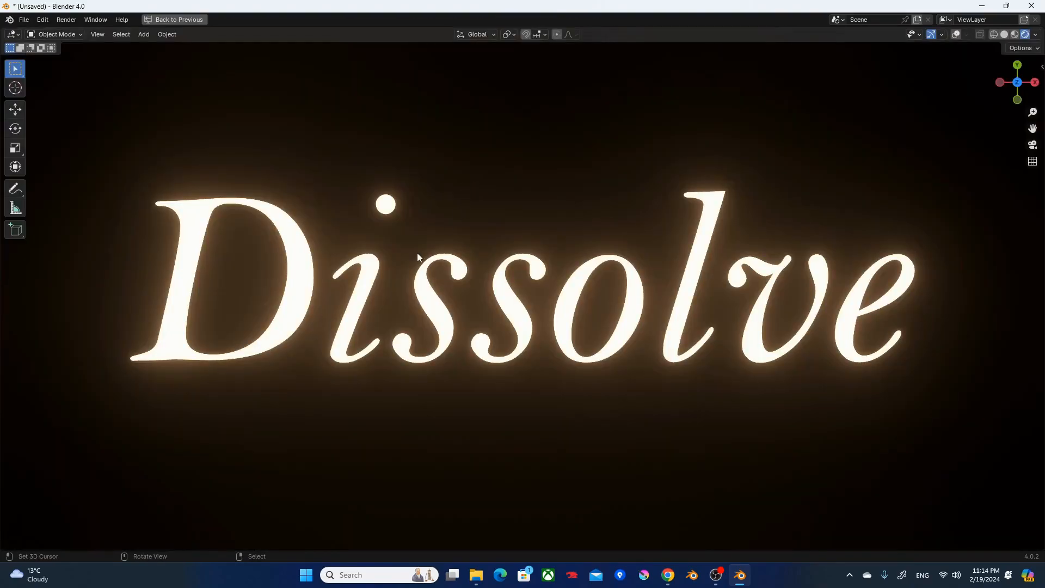
key(space)
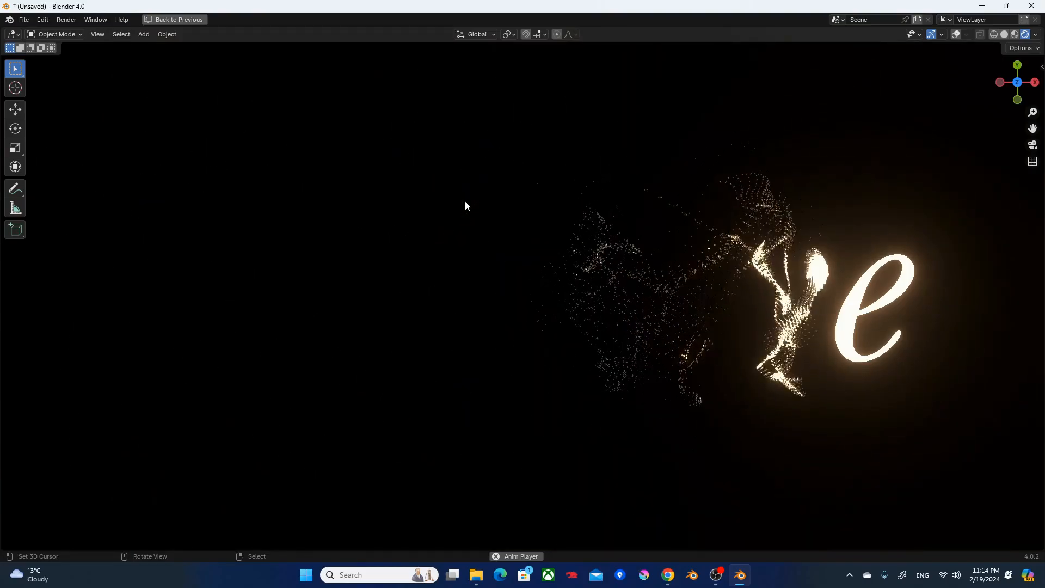
In a maximized node editor, move the Group Output node beside the Viewer and connect the Set Material geometry output to it.
key(ctrl+space)
scroll(426, 338, down, 5)
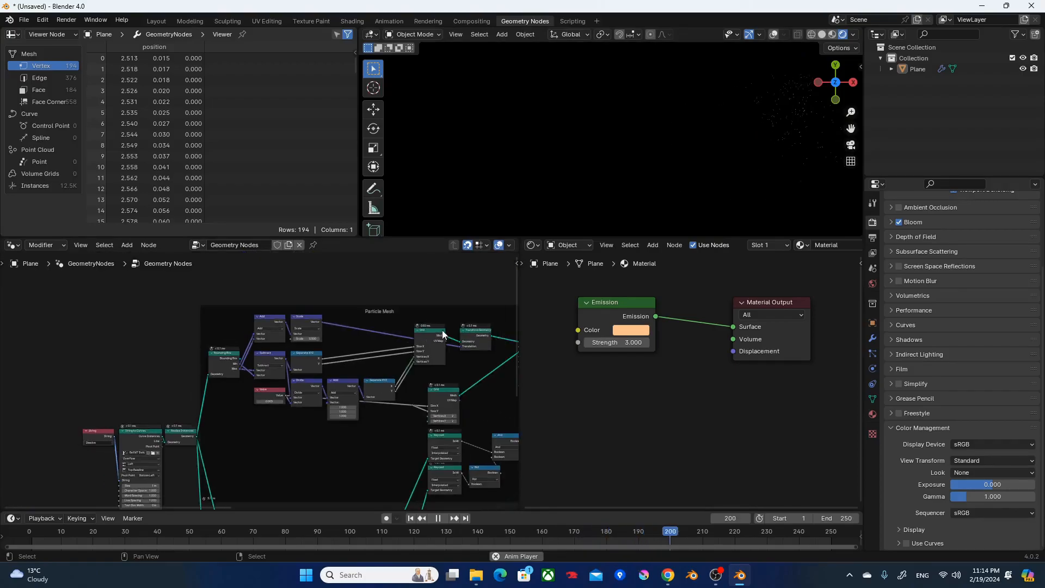
key(ctrl+space)
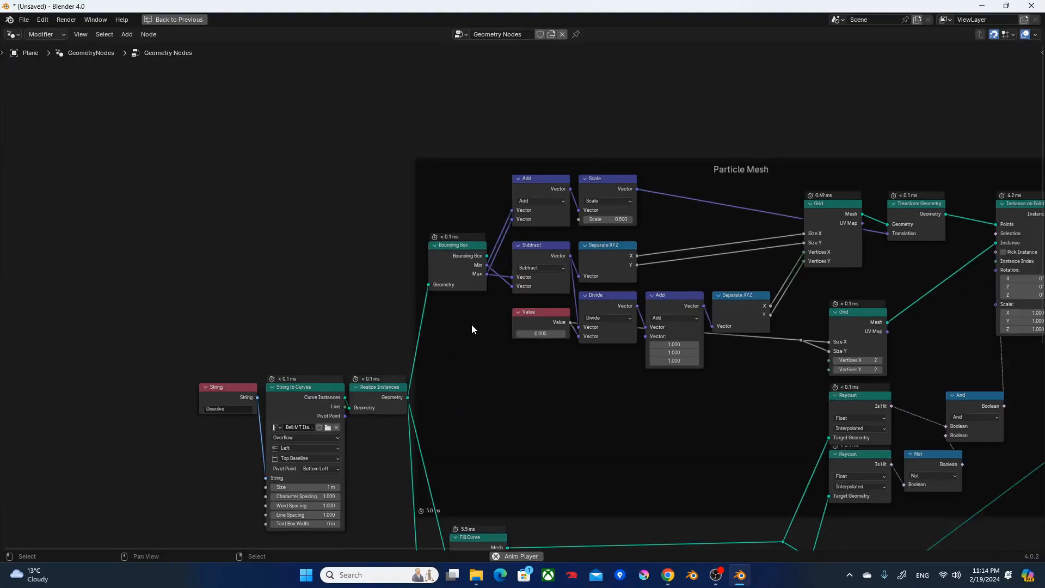
scroll(474, 325, down, 4)
middle_drag(495, 318, 55, 245)
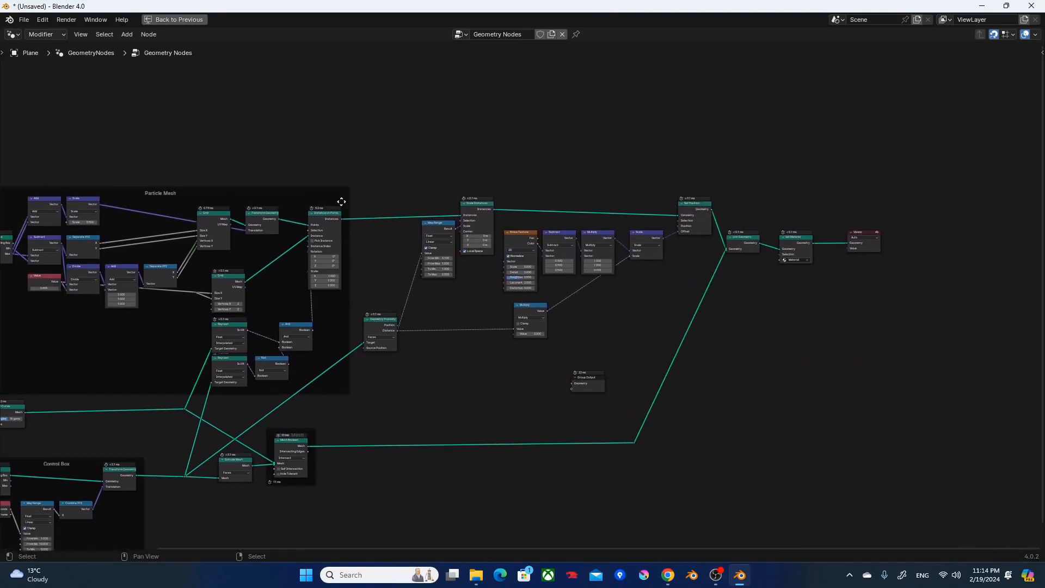
drag(366, 158, 661, 364)
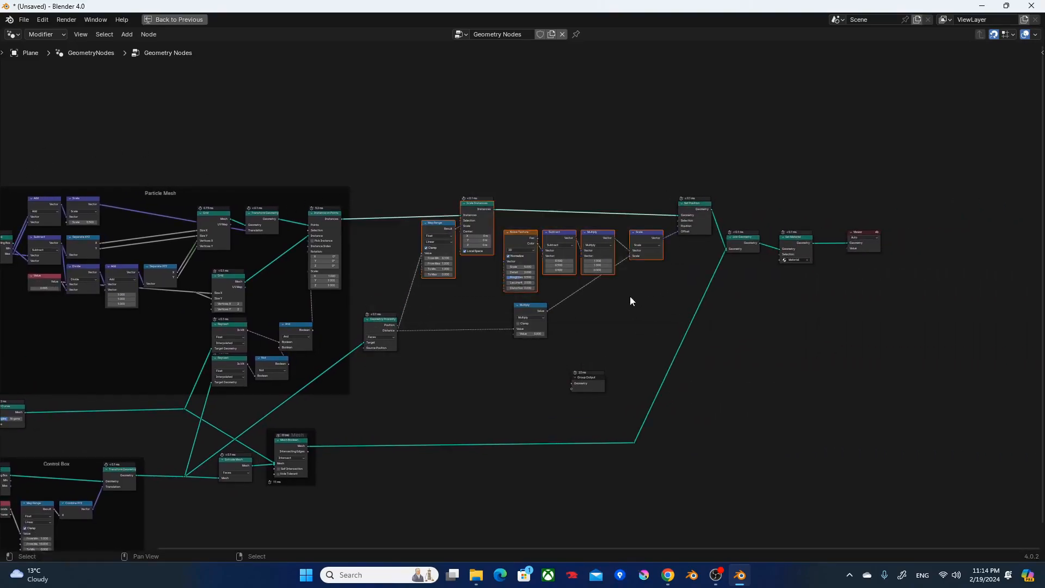
drag(599, 388, 862, 291)
scroll(861, 289, up, 2)
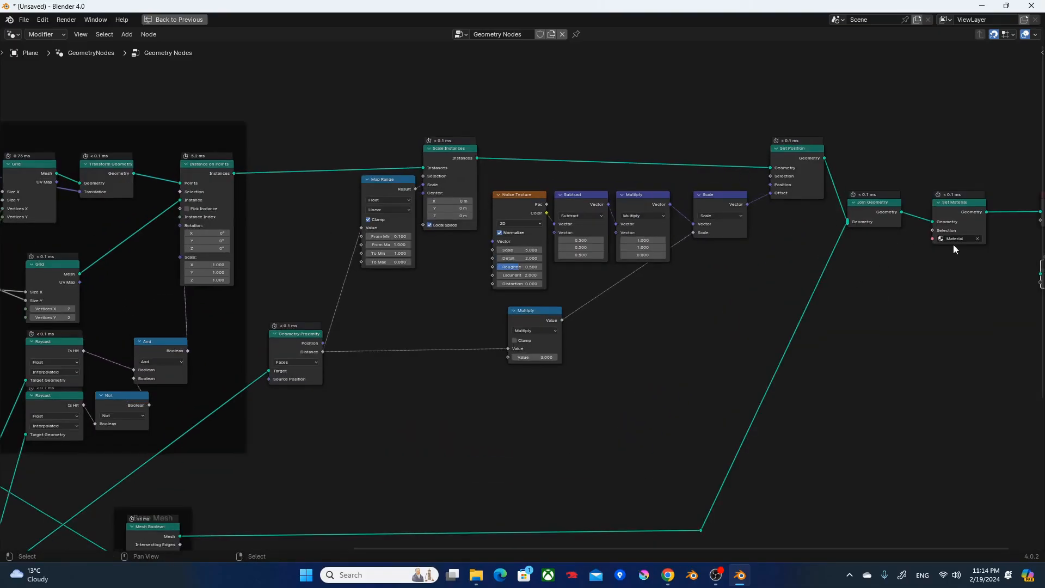
middle_drag(964, 231, 734, 270)
alt+right_drag(741, 212, 847, 291)
Parent the nodes from Geometry Proximity through Set Position to the Particle Mesh frame, and shift Map Range and Scale Instances toward Instance on Points.
middle_drag(488, 304, 838, 320)
drag(893, 459, 531, 104)
drag(925, 485, 405, 110)
shift+click(288, 146)
key(ctrl+p)
scroll(326, 160, down, 2)
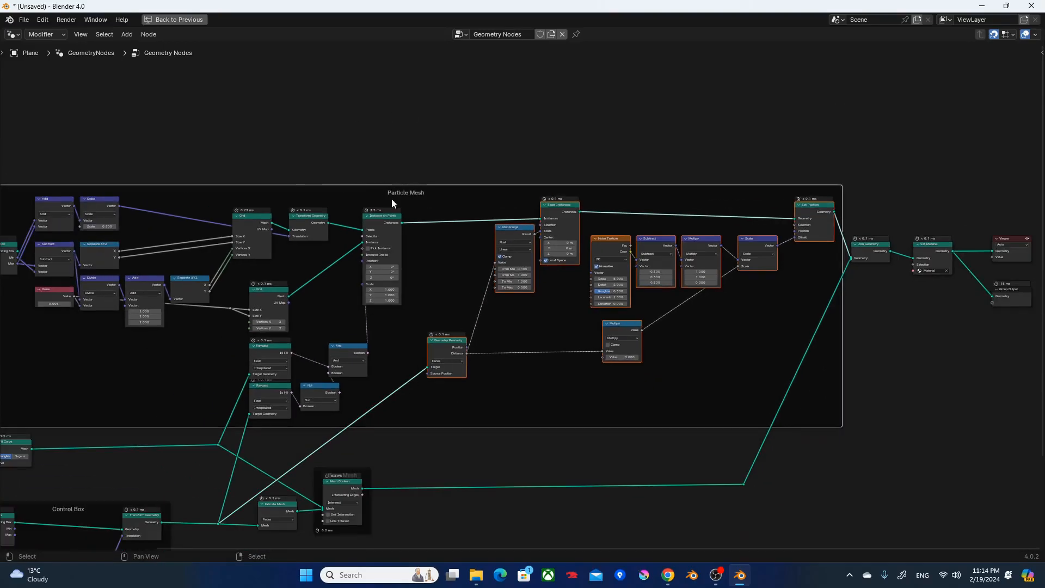
drag(568, 309, 494, 227)
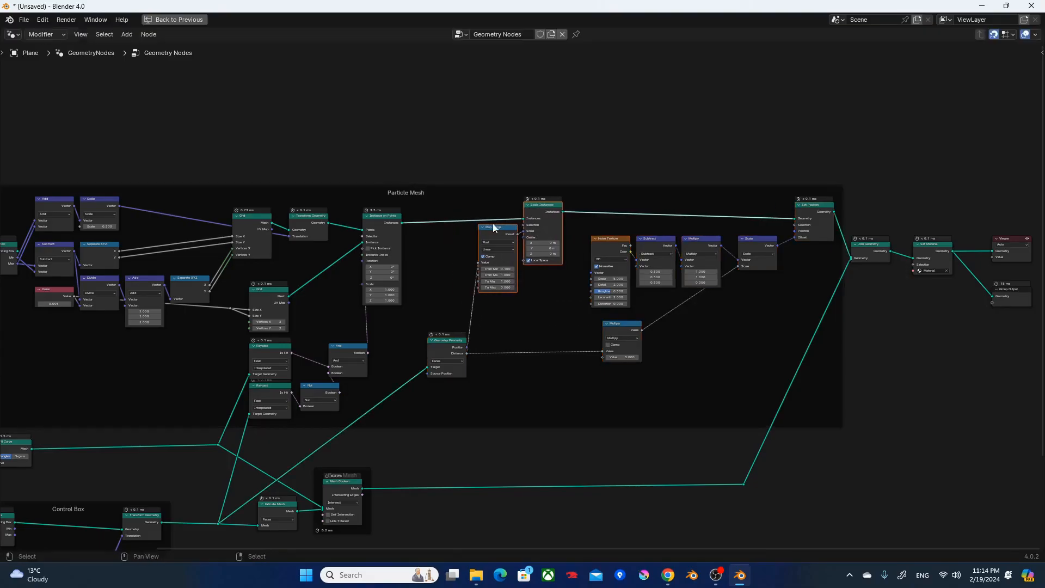
Parent the Extrude Mesh node to the Base Mesh frame alongside Mesh Boolean, tidying the placement of the framed nodes.
scroll(582, 344, down, 1)
middle_drag(286, 418, 359, 364)
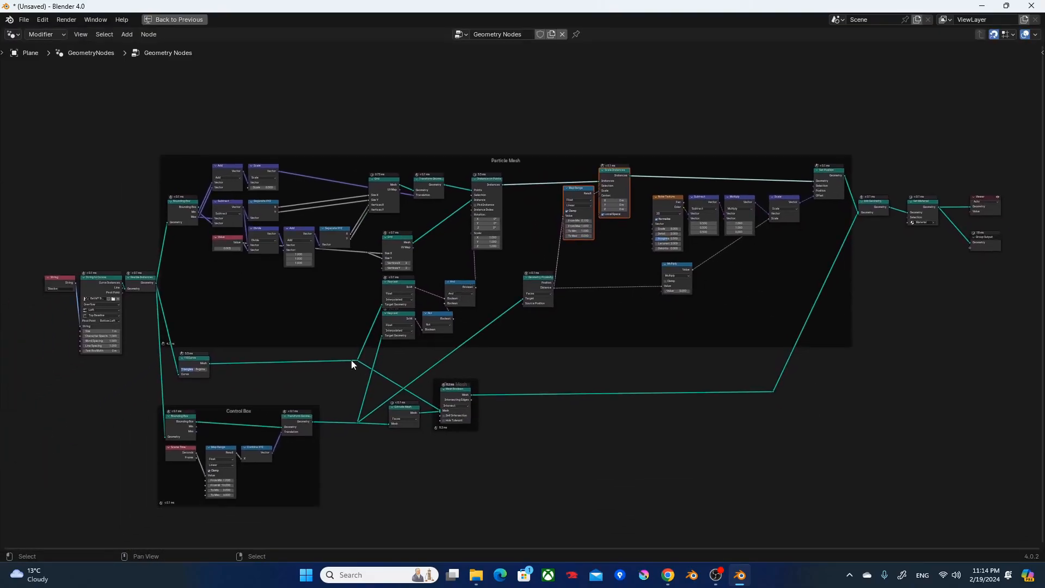
scroll(383, 367, up, 1)
drag(461, 493, 377, 423)
click(473, 459)
click(368, 437)
shift+click(435, 401)
key(ctrl+p)
middle_drag(437, 416, 533, 348)
drag(422, 307, 424, 316)
middle_drag(557, 292, 472, 305)
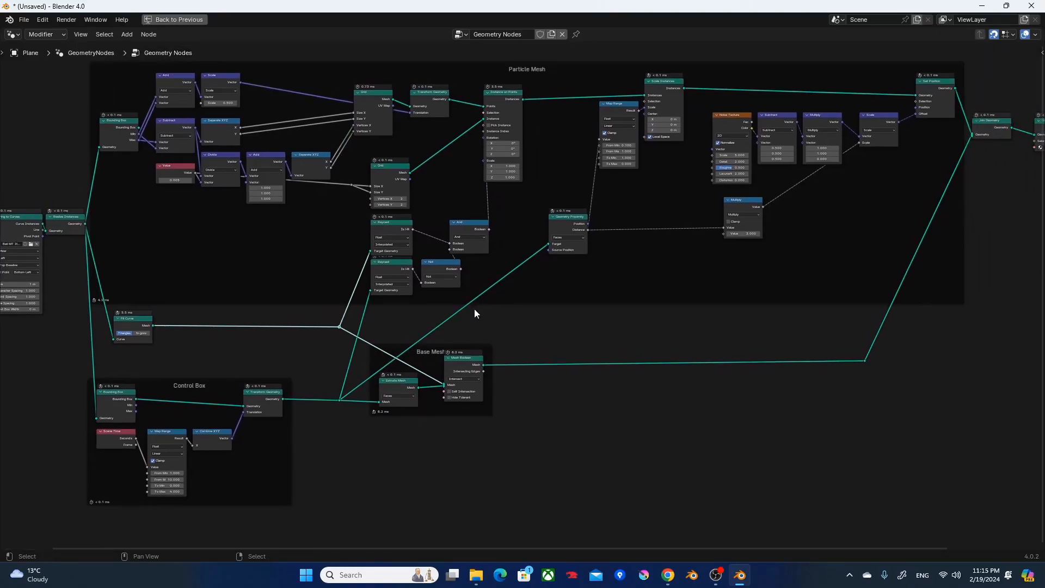
Move the whole Control Box frame with its nodes further down, leaving clear space below the Fill Curve node.
key(Home)
middle_drag(653, 288, 626, 298)
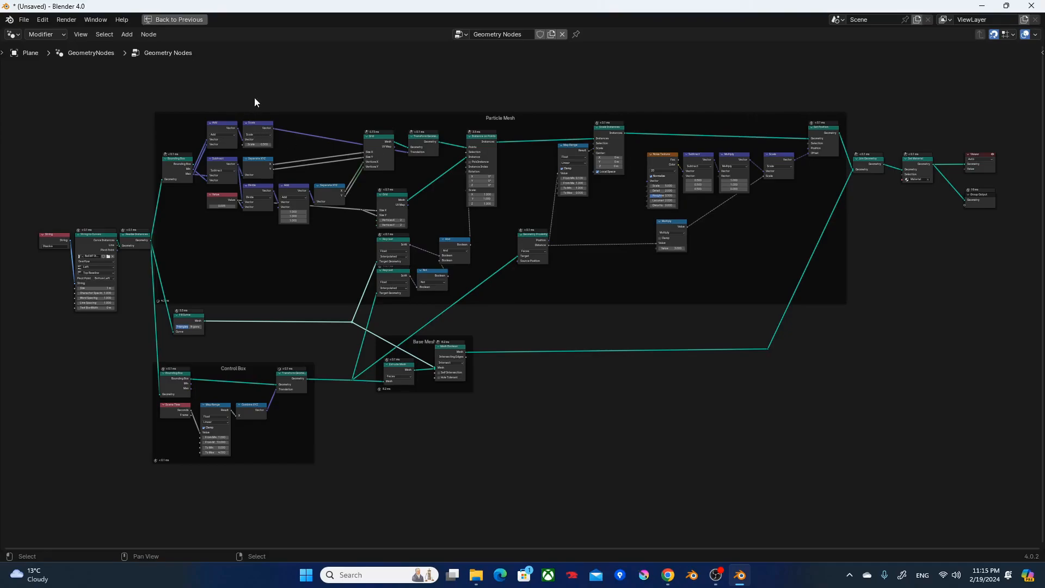
drag(497, 406, 443, 341)
drag(340, 494, 126, 357)
key(g)
click(186, 387)
click(263, 373)
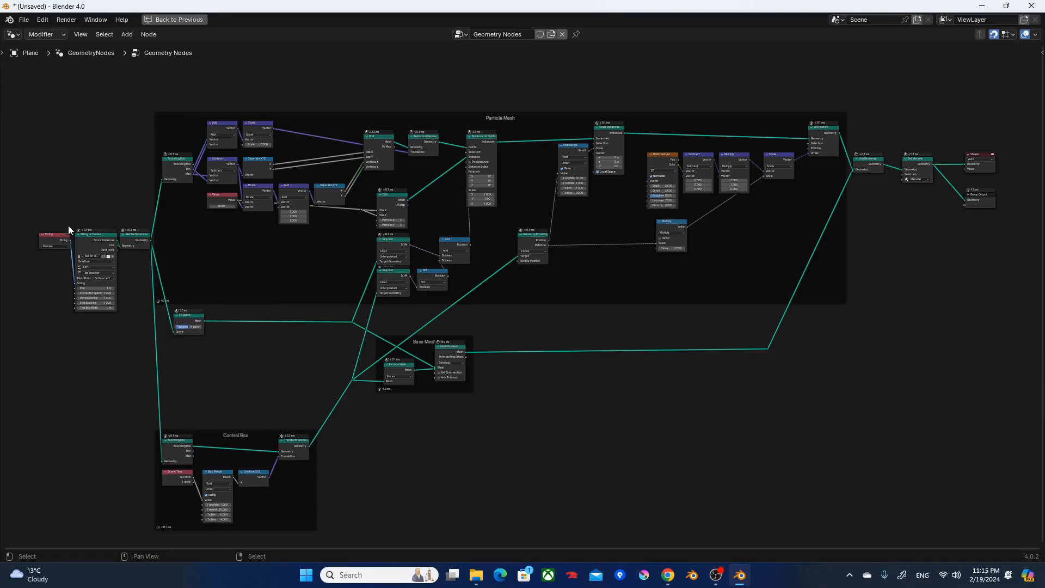
Review the finished node tree from the String input through the Particle Mesh, Base Mesh and Control Box frames.
scroll(54, 264, up, 2)
scroll(54, 249, up, 3)
shift+middle_drag(95, 238, 473, 325)
scroll(459, 319, up, 2)
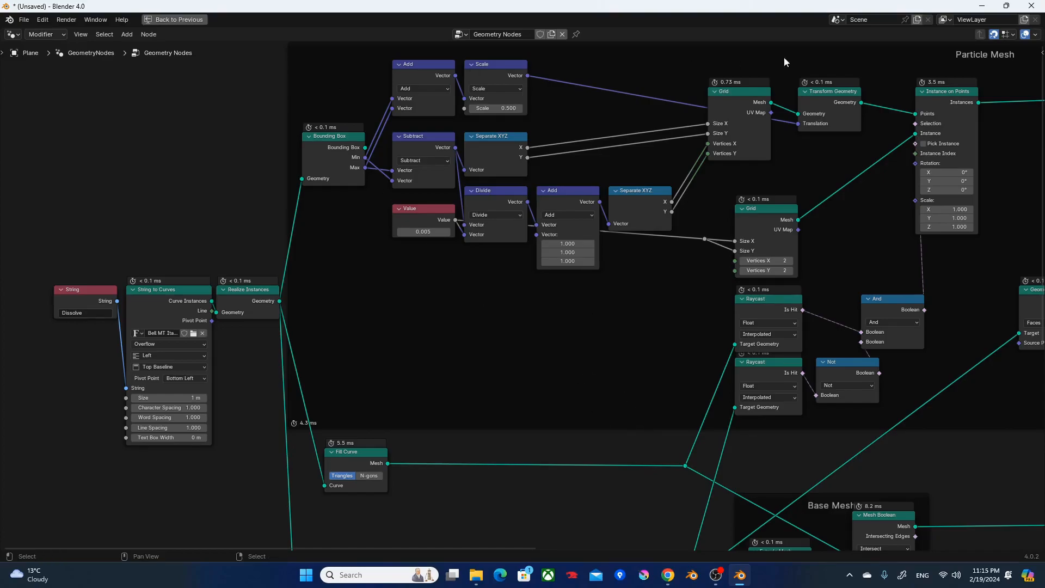
shift+middle_drag(858, 328, 818, 363)
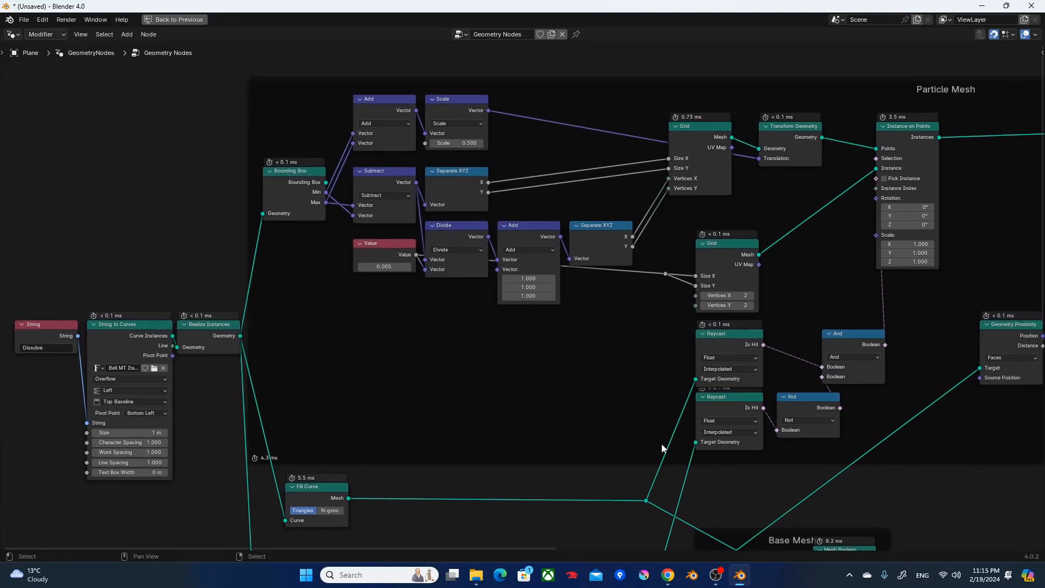
drag(525, 548, 683, 544)
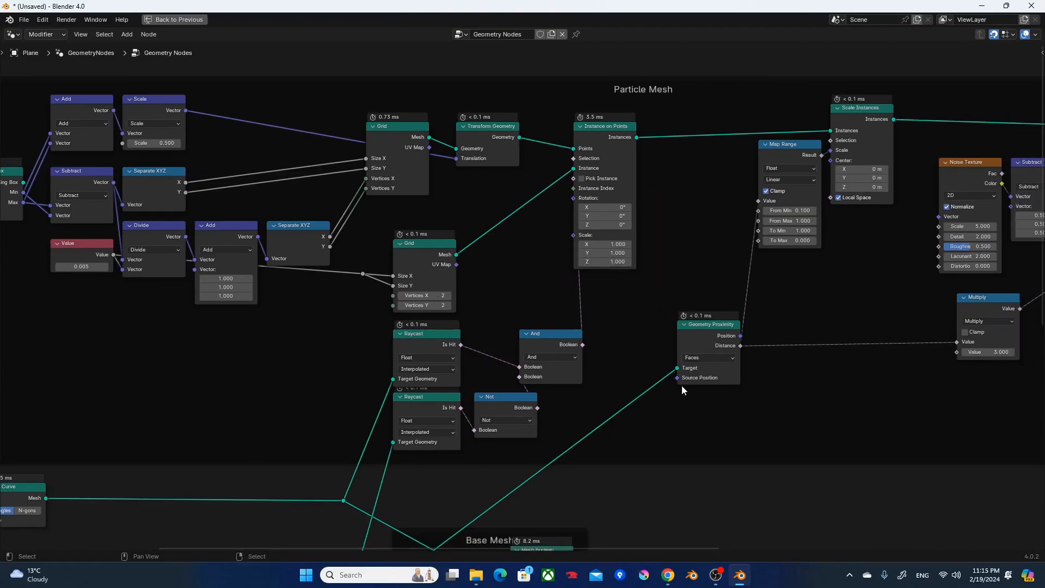
drag(618, 546, 838, 527)
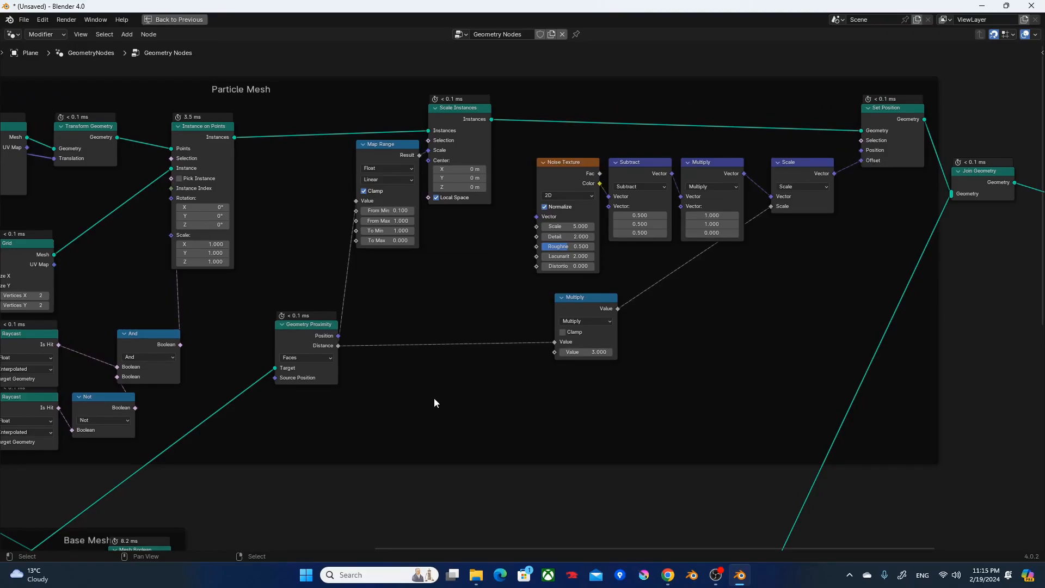
middle_drag(306, 487, 829, 66)
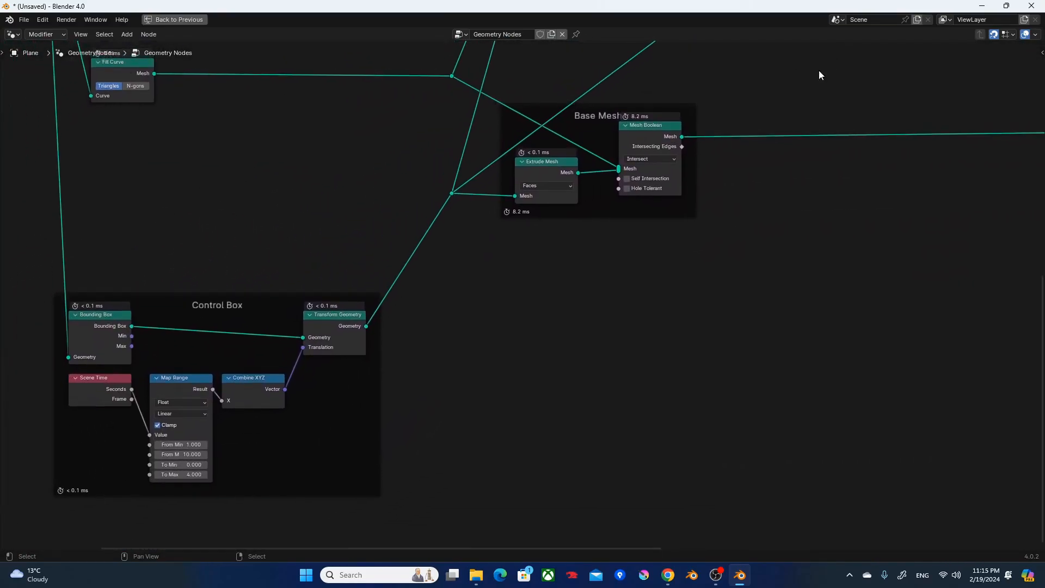
drag(721, 265, 494, 98)
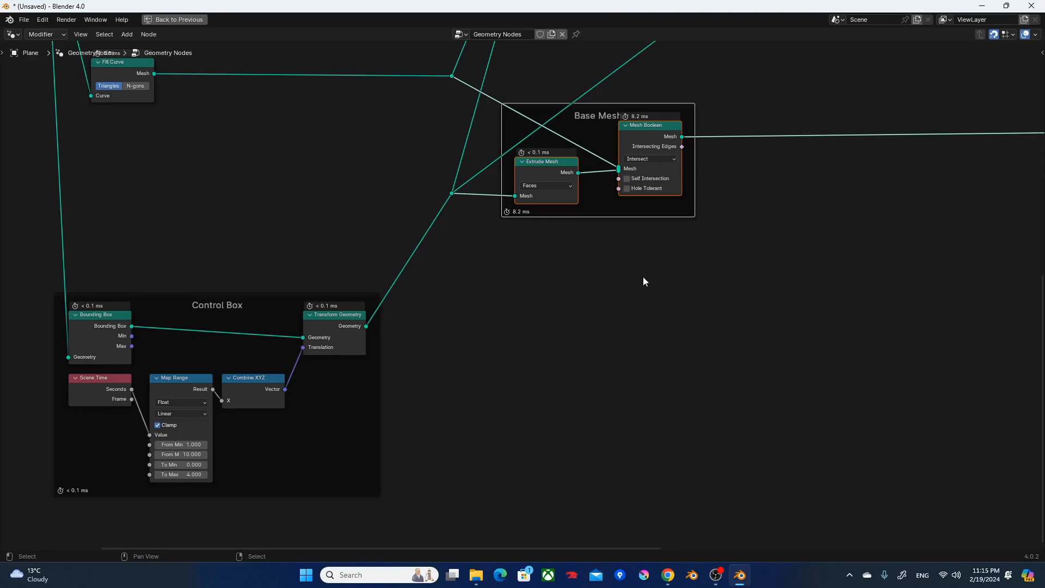
drag(36, 265, 429, 512)
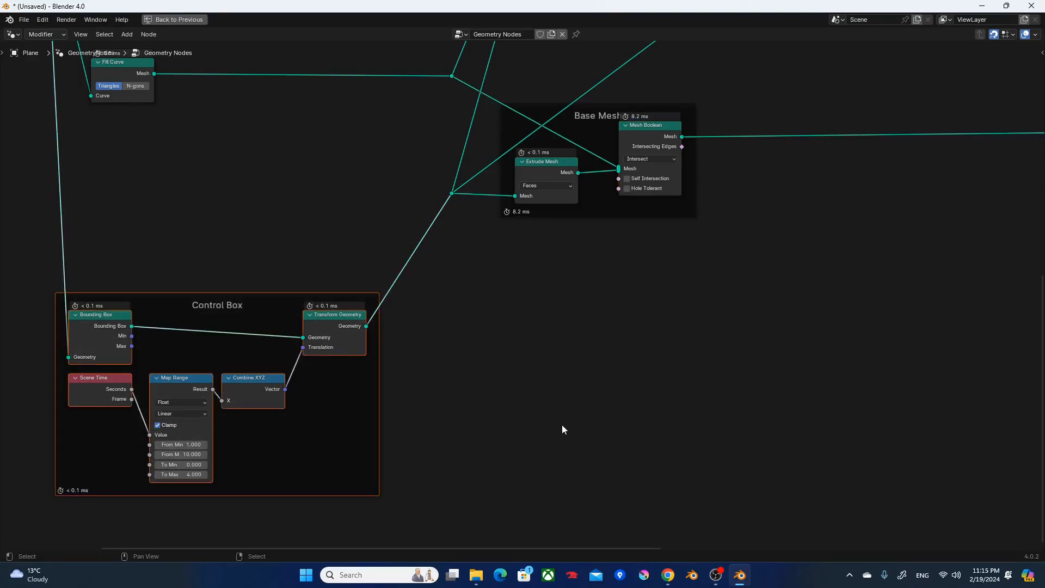
click(652, 302)
scroll(639, 273, down, 6)
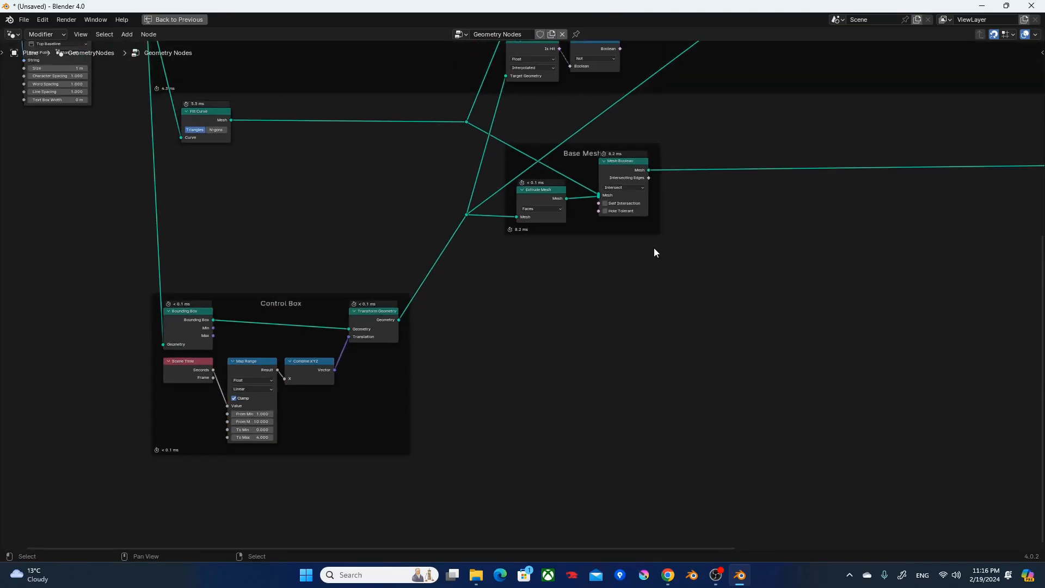
middle_drag(732, 228, 637, 321)
scroll(639, 327, down, 2)
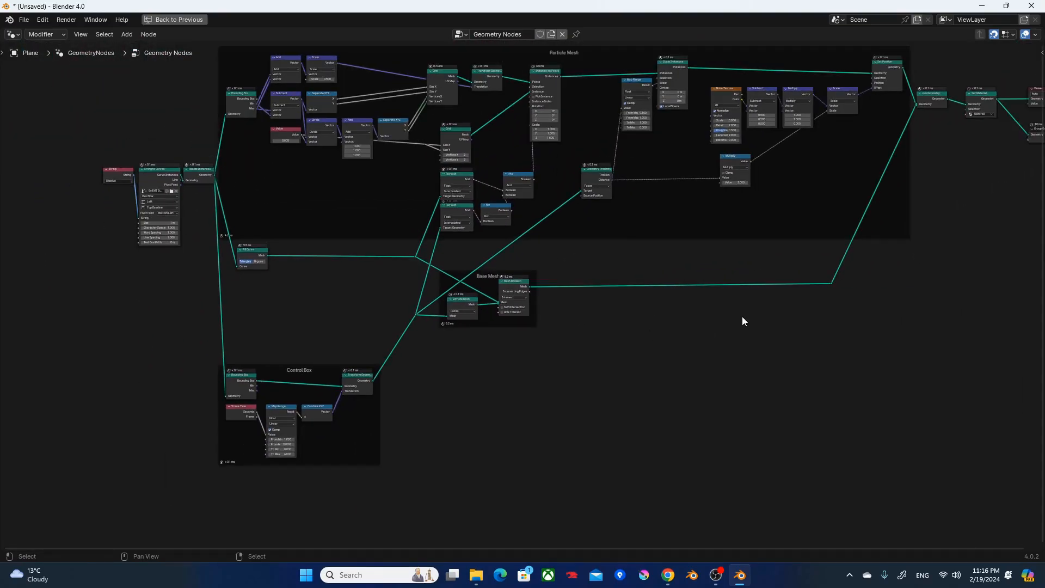
scroll(742, 324, down, 1)
middle_drag(742, 327, 671, 348)
scroll(674, 350, up, 1)
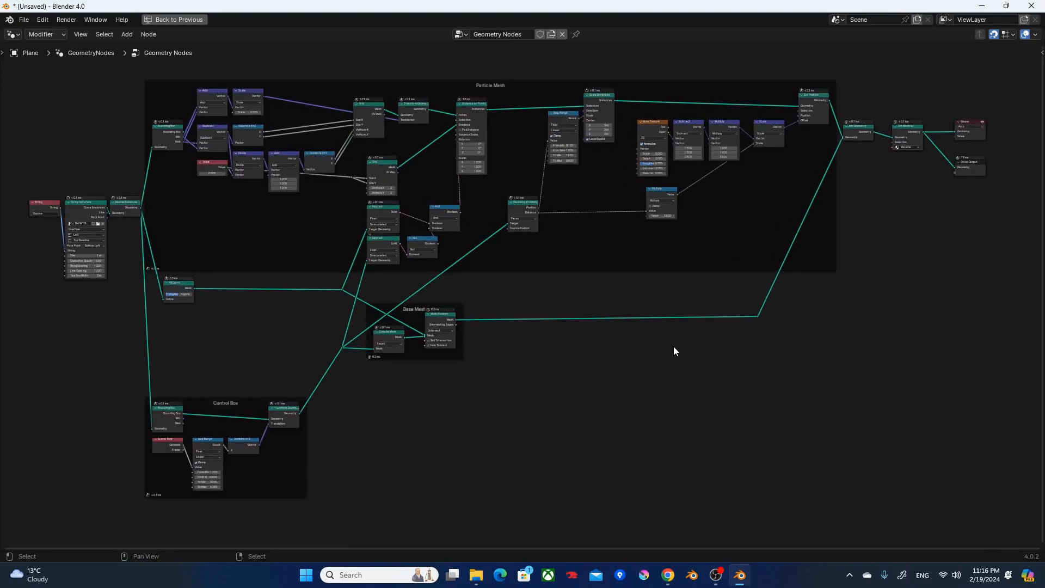
Restore the full workspace layout and play the dissolve animation in the rendered viewport.
key(ctrl+space)
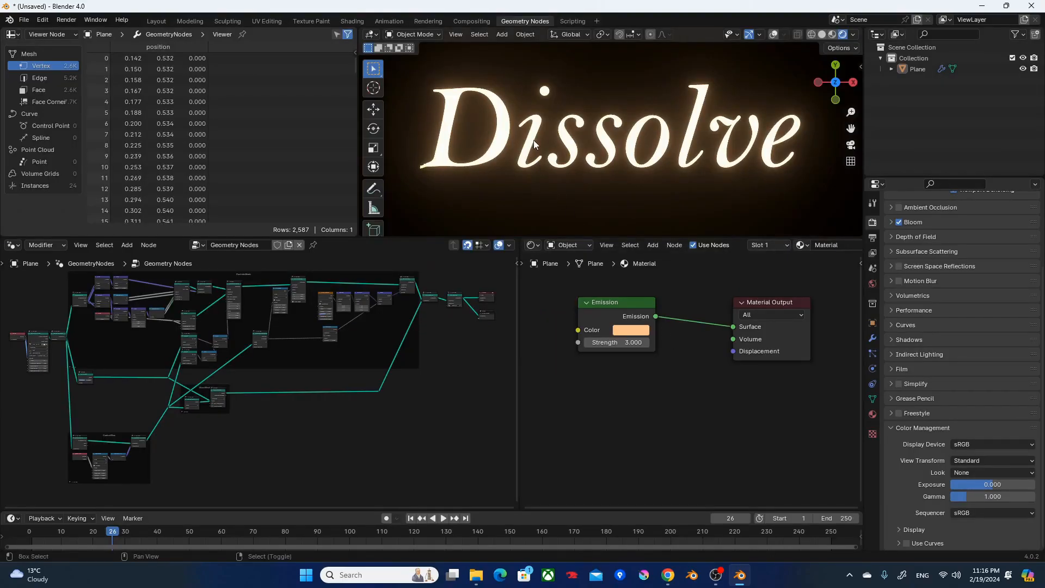
key(space)
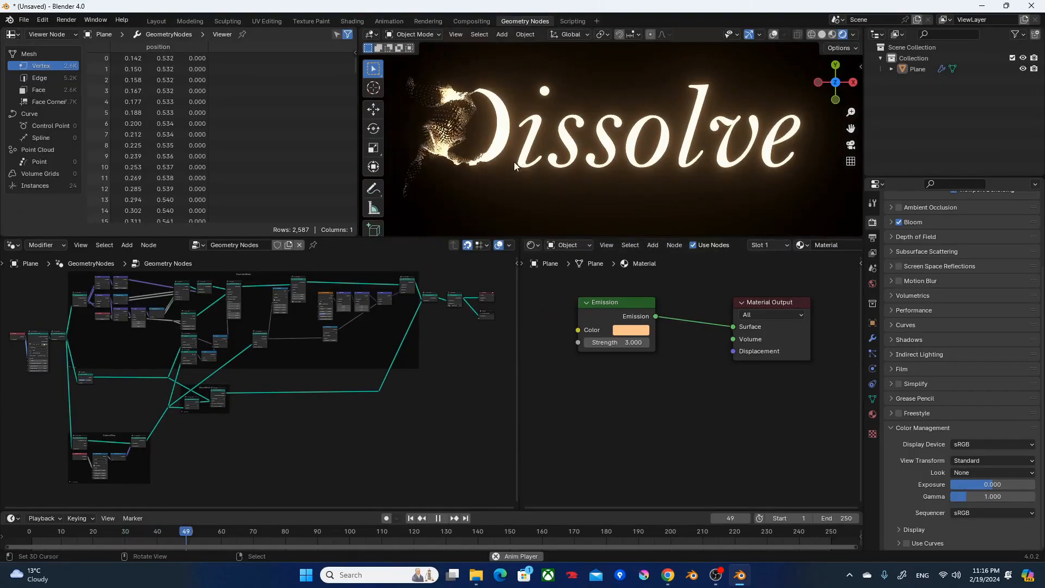